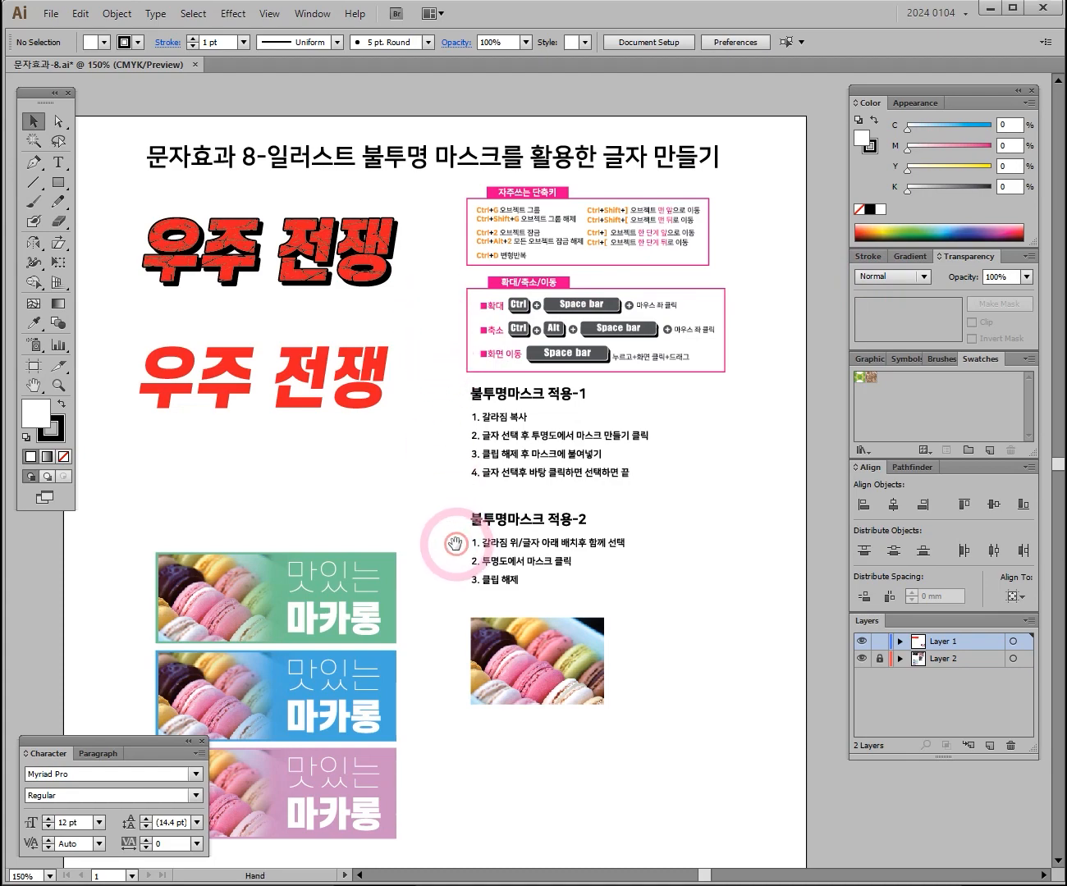
key("space")
left_click_drag(435, 351, 461, 378)
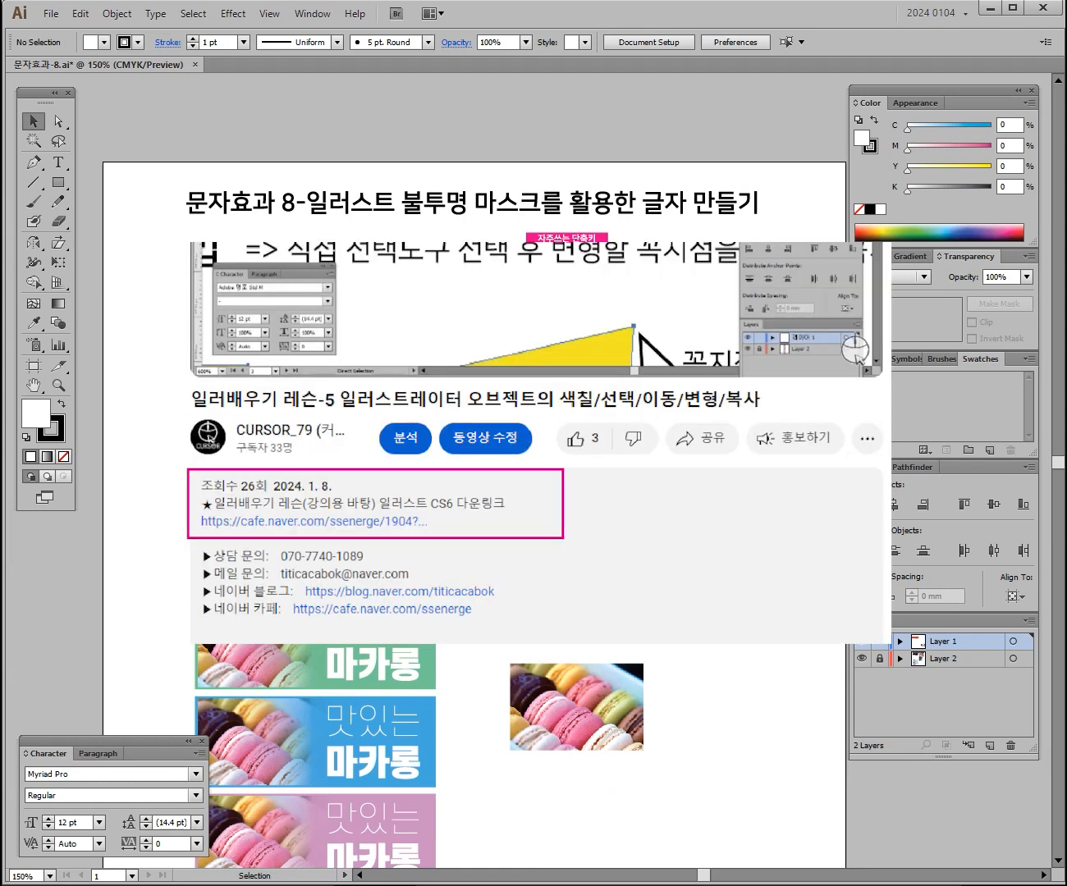
left_click_drag(461, 378, 449, 318)
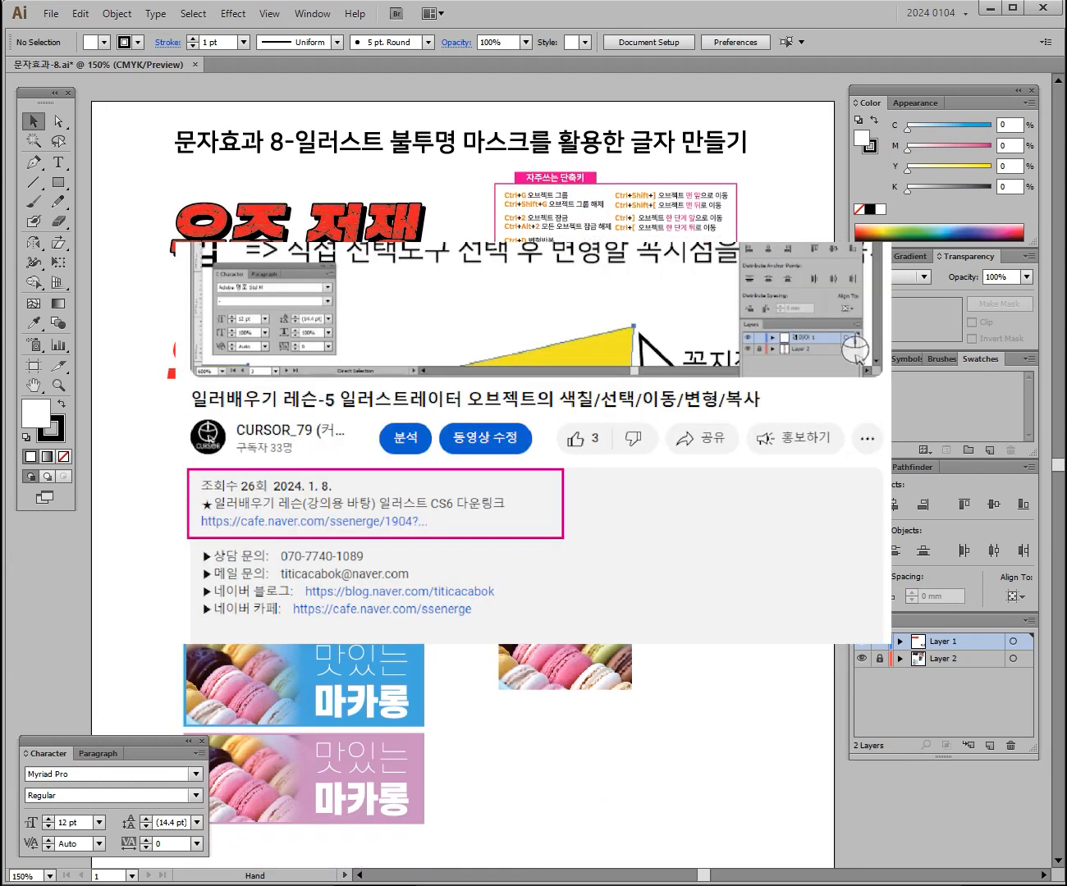
left_click(231, 168)
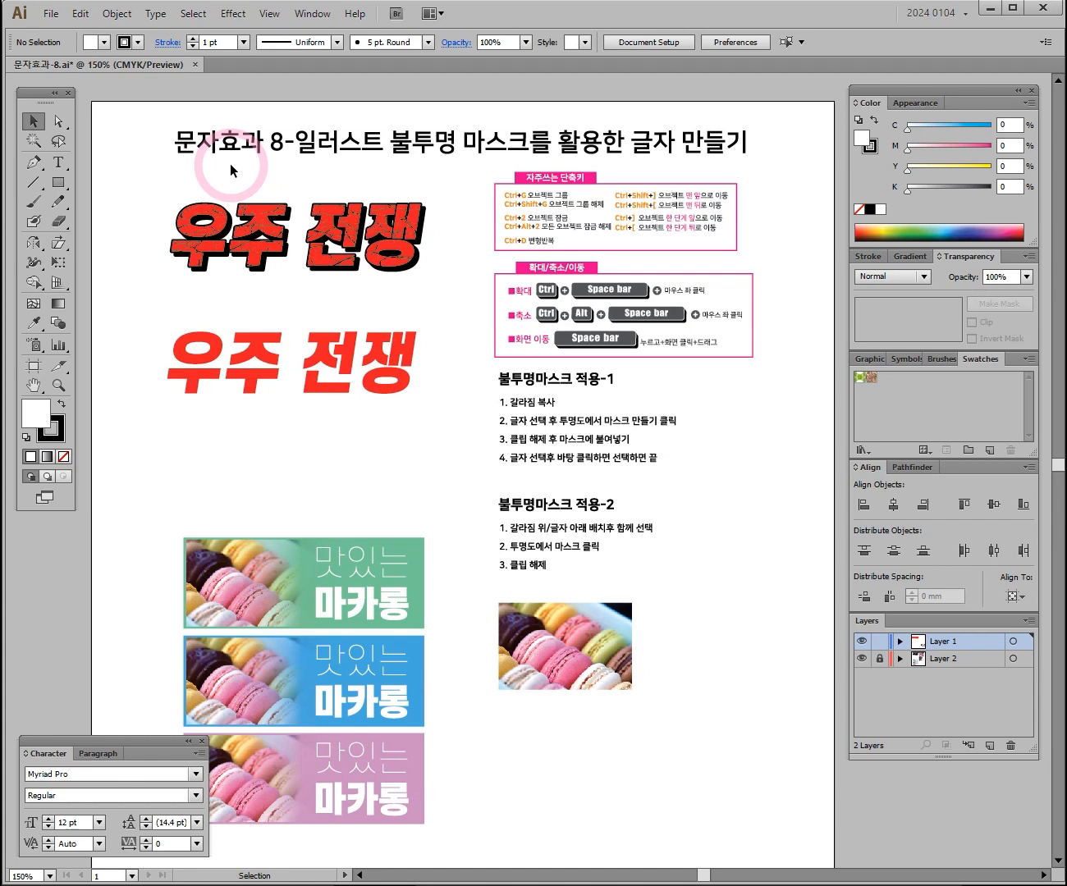
left_click_drag(417, 179, 432, 318)
left_click_drag(461, 386, 452, 298)
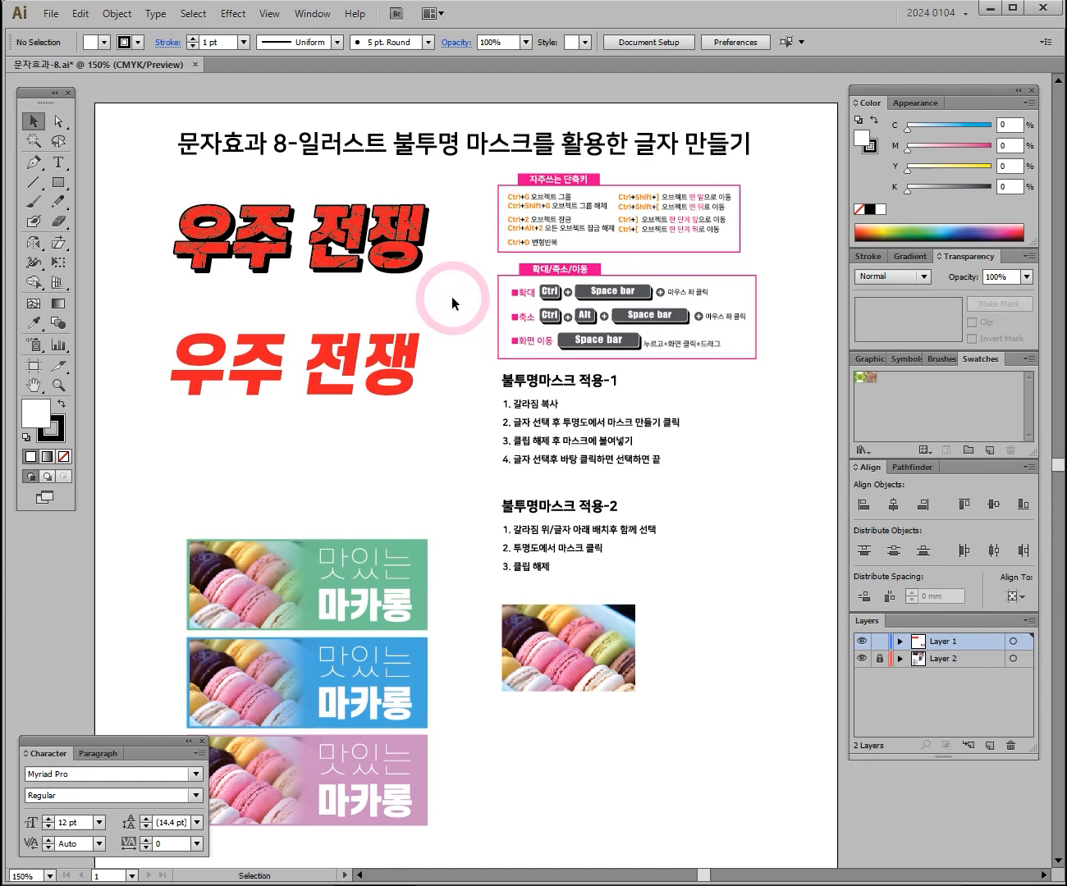
- Browse the Illustrator files in the 썸네일 링크파일 folder for the lesson files, and leave without opening one
key("ctrl")
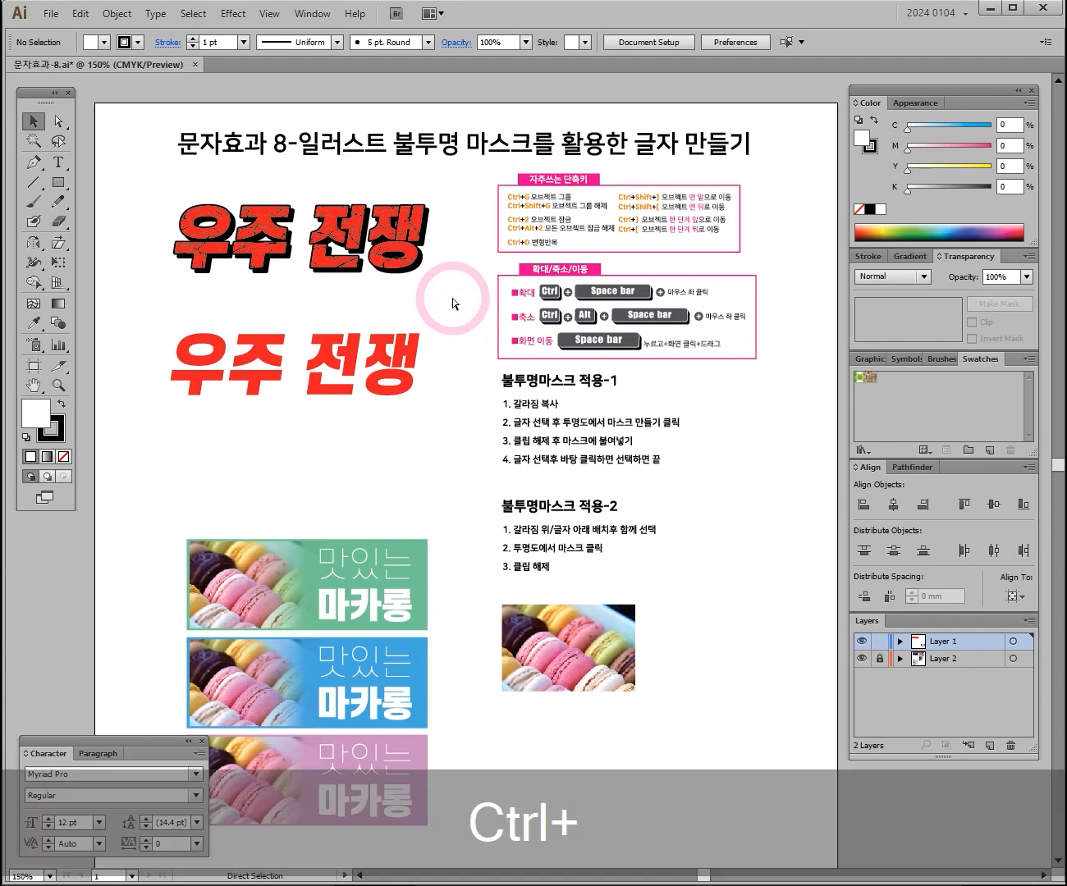
key("ctrl+o")
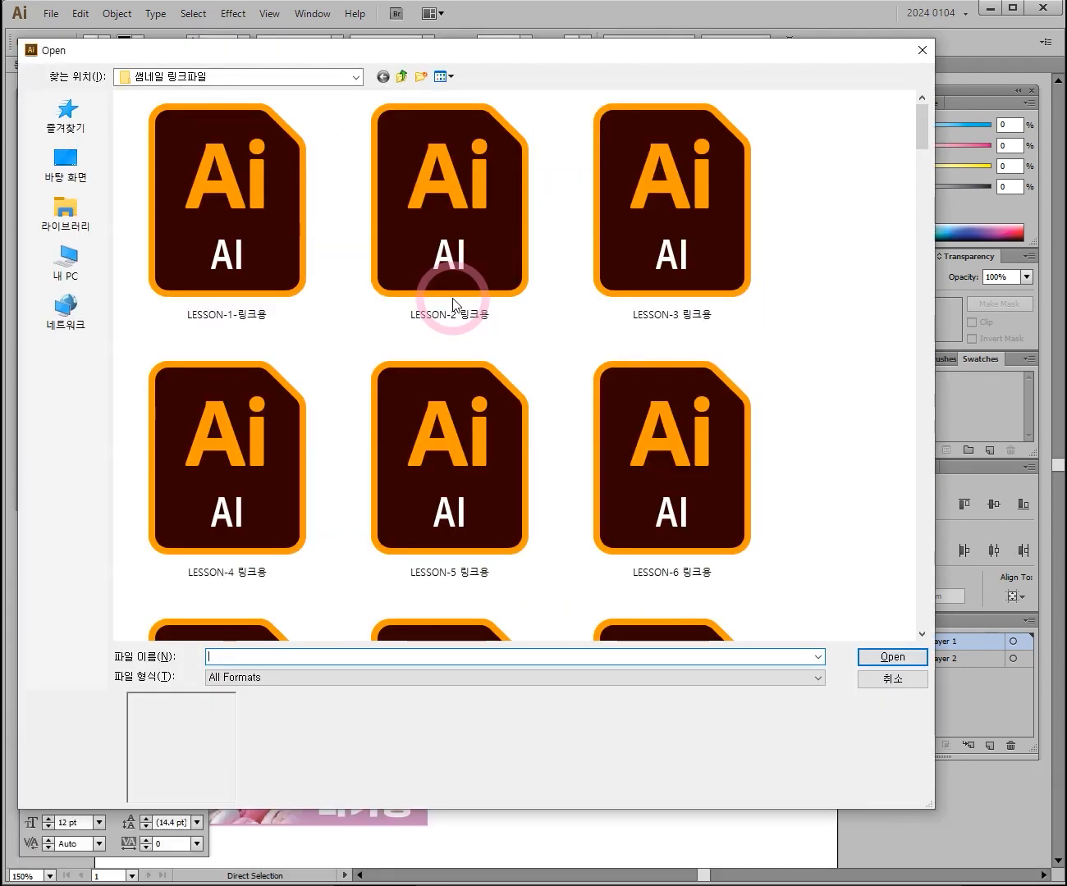
scroll(453, 304, "down", 5)
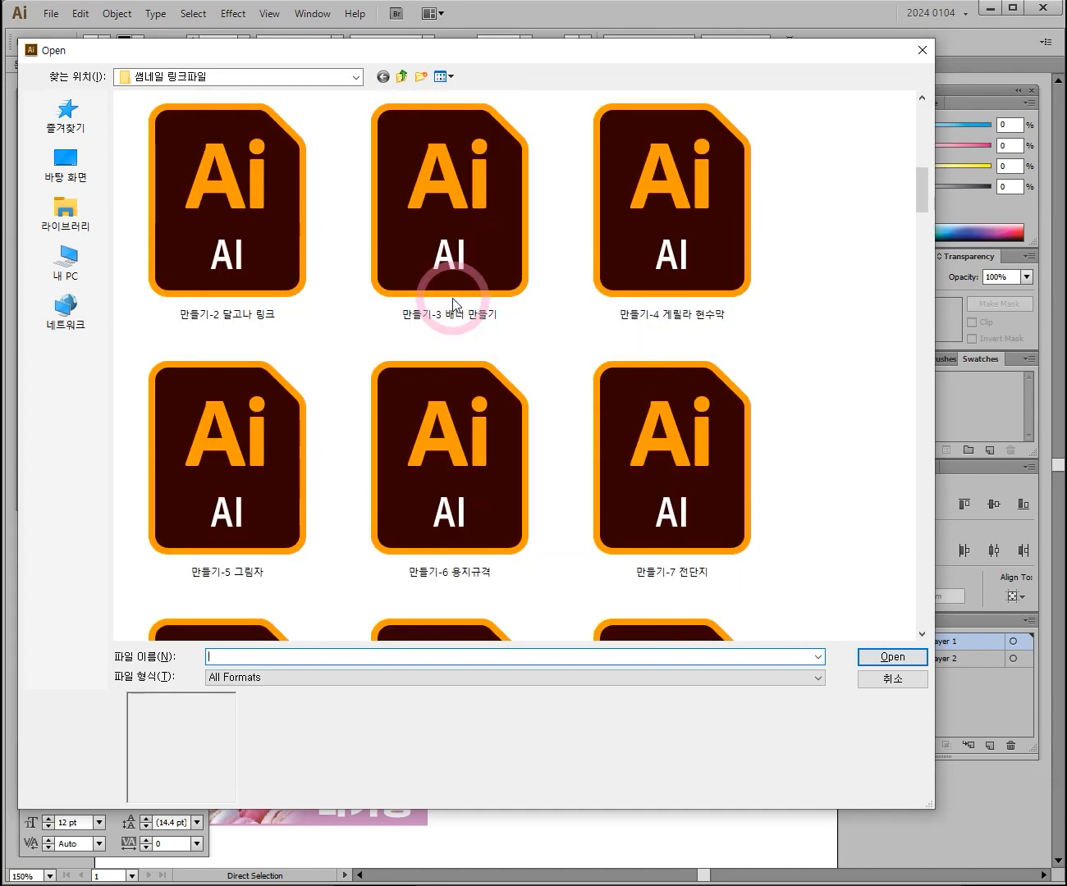
scroll(453, 304, "down", 5)
scroll(452, 303, "up", 8)
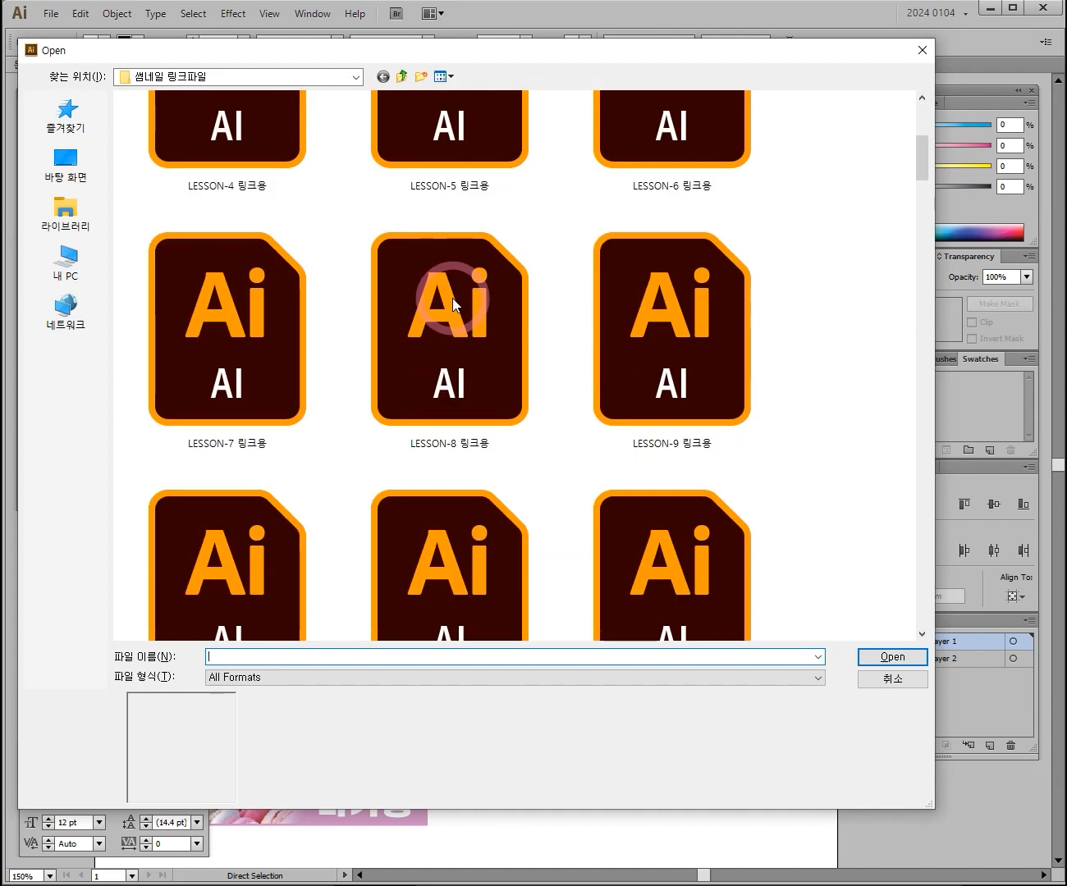
scroll(454, 304, "down", 6)
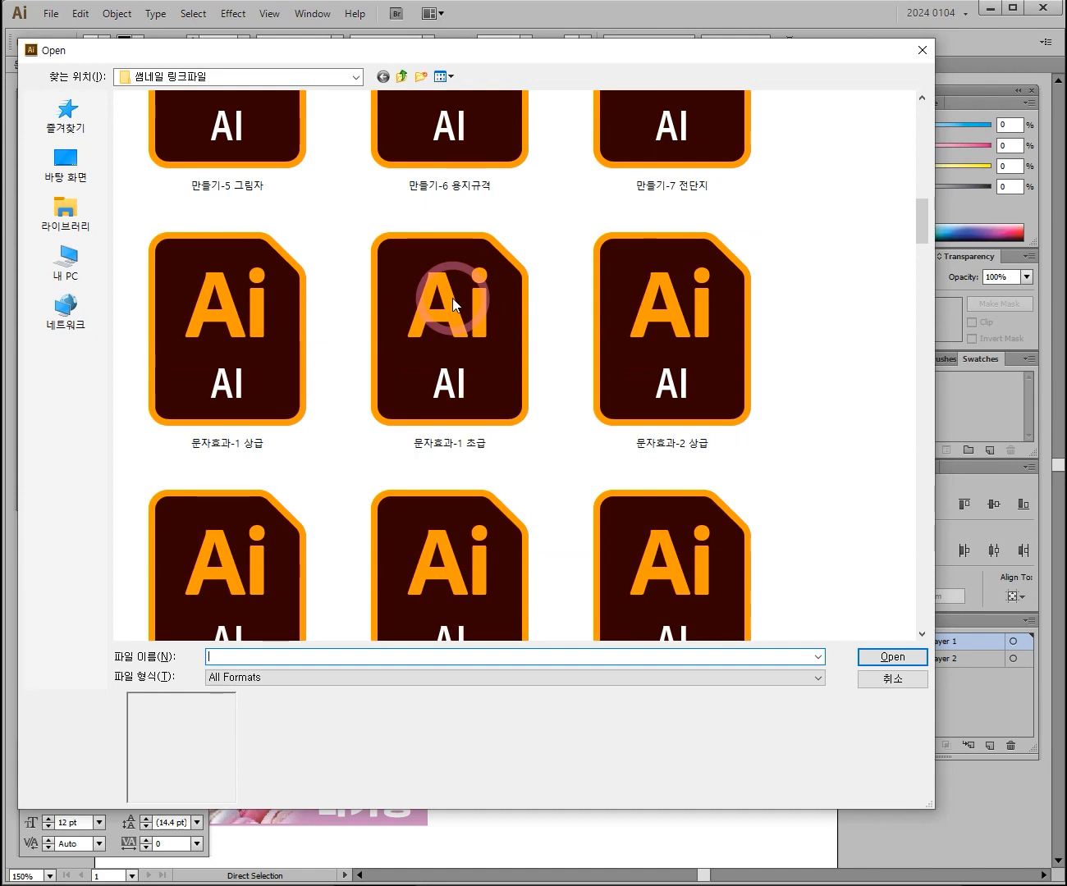
scroll(453, 297, "down", 3)
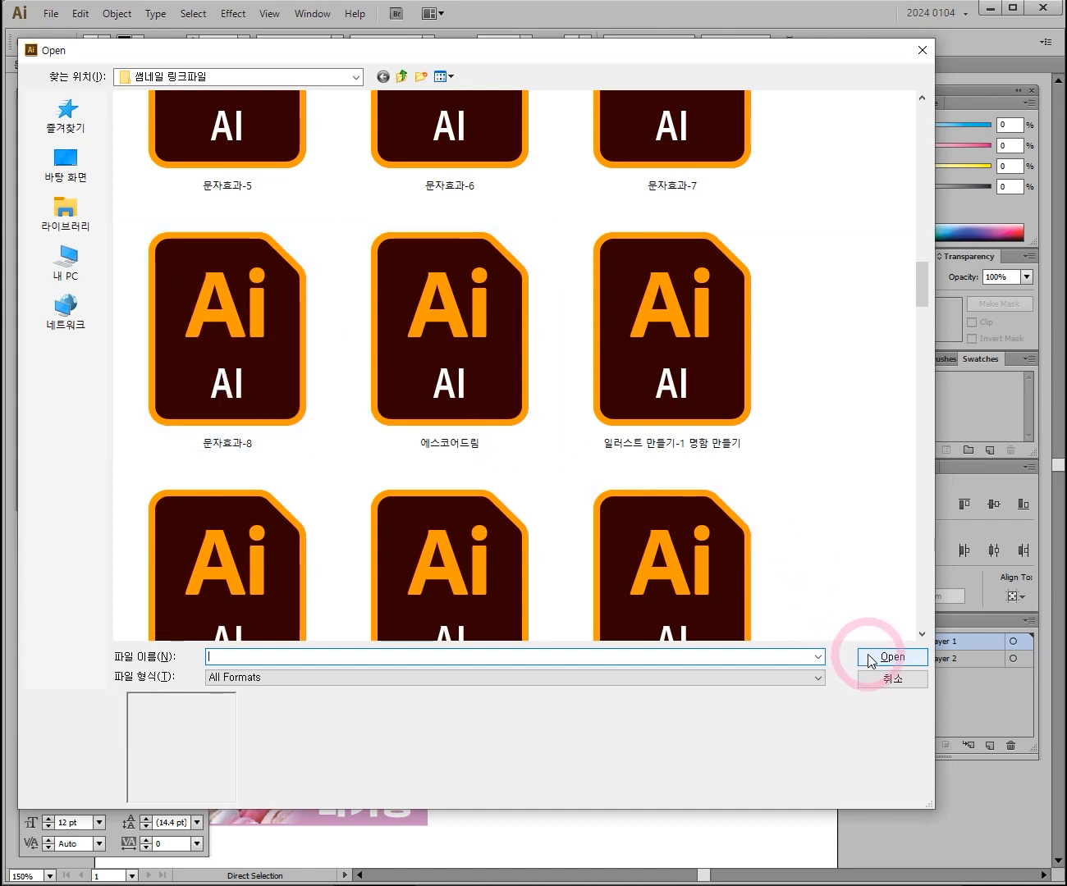
left_click(880, 679)
- Examine the frequently used shortcuts box and the zoom and pan shortcuts box beside the lettering
left_click_drag(418, 418, 473, 435)
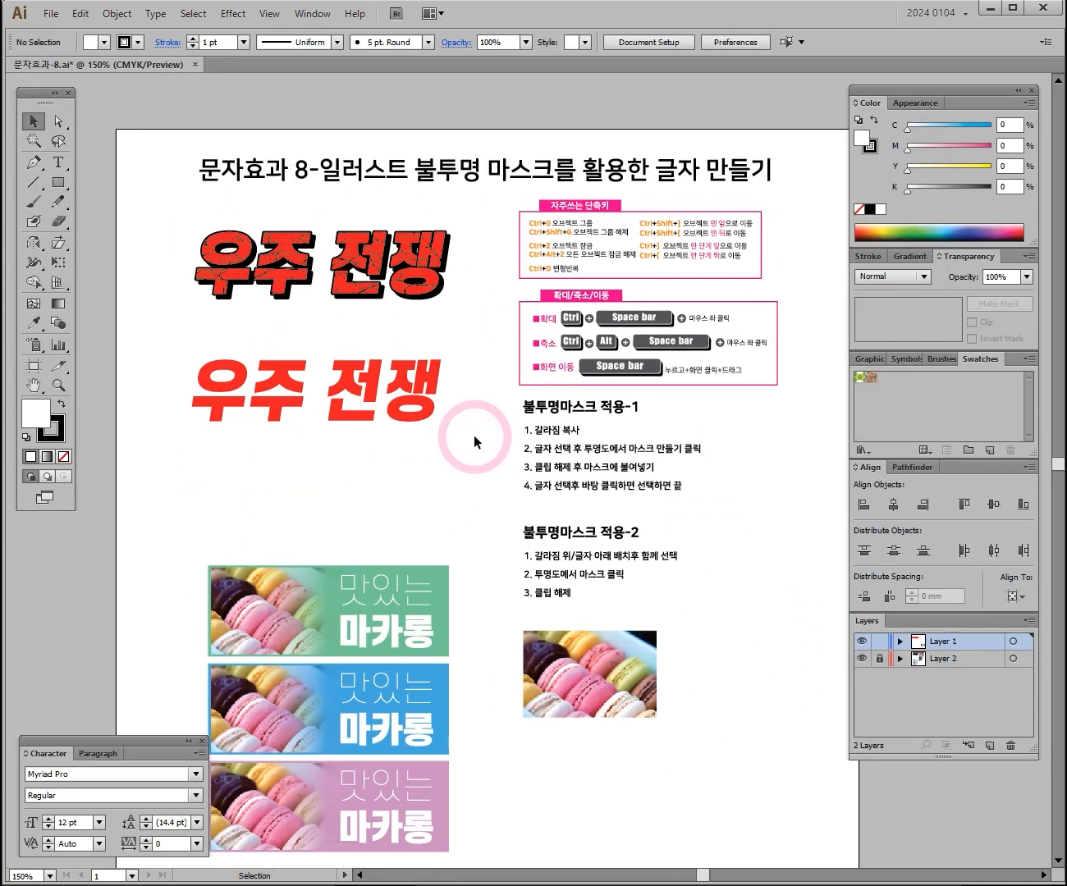
key("ctrl+space")
left_click(453, 377)
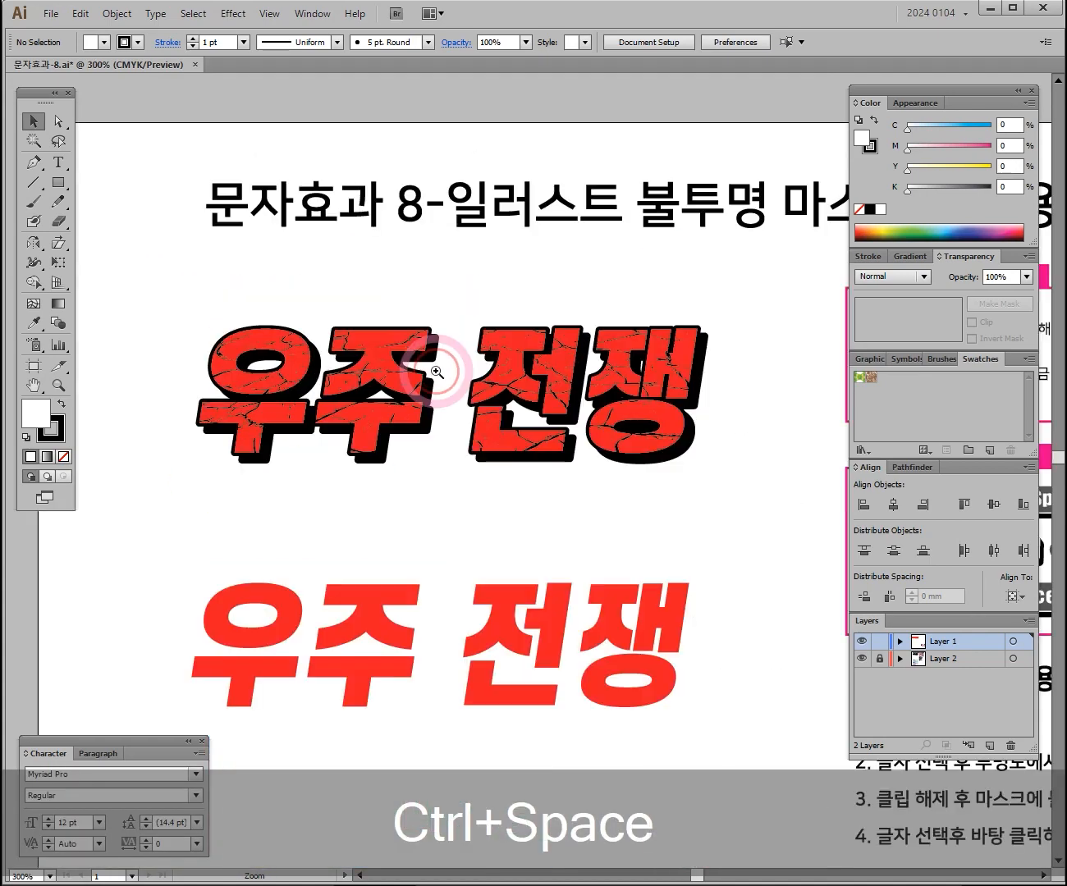
left_click_drag(549, 457, 524, 376)
key("ctrl+space")
left_click(490, 377)
left_click_drag(544, 272, 205, 359)
left_click_drag(540, 291, 328, 291)
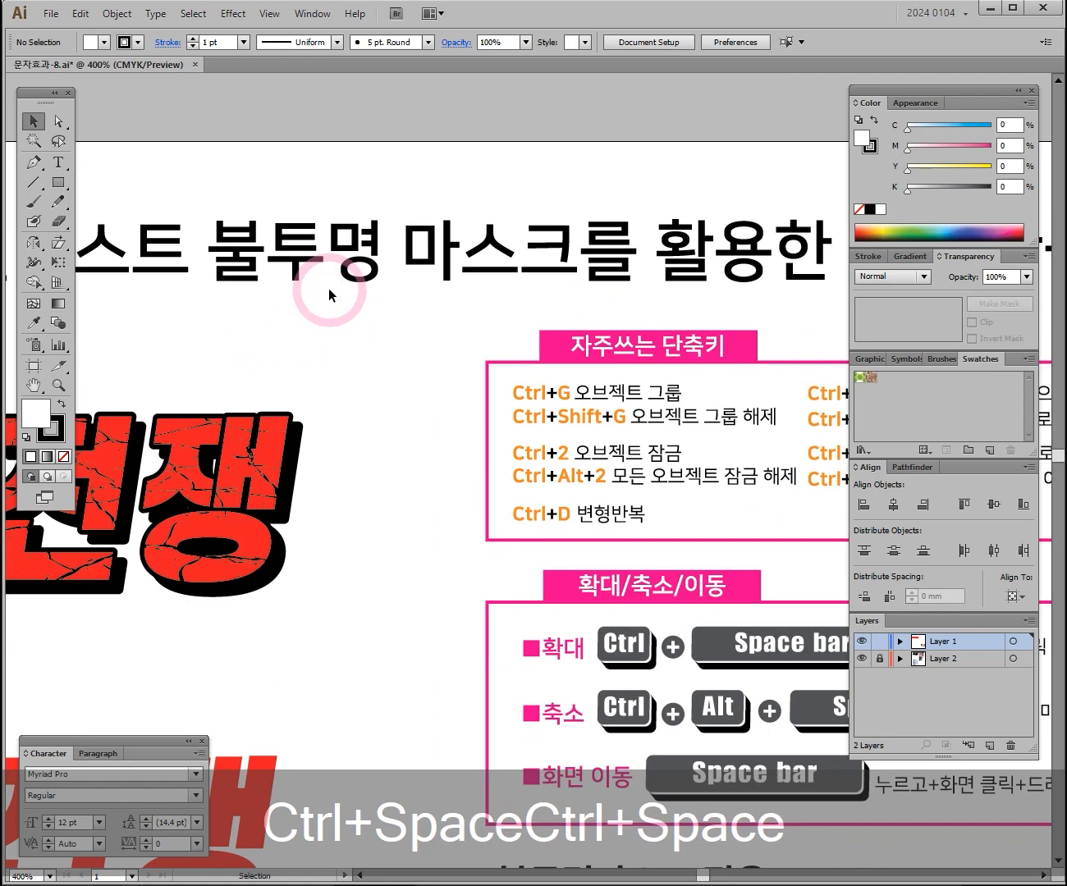
left_click_drag(613, 265, 320, 269)
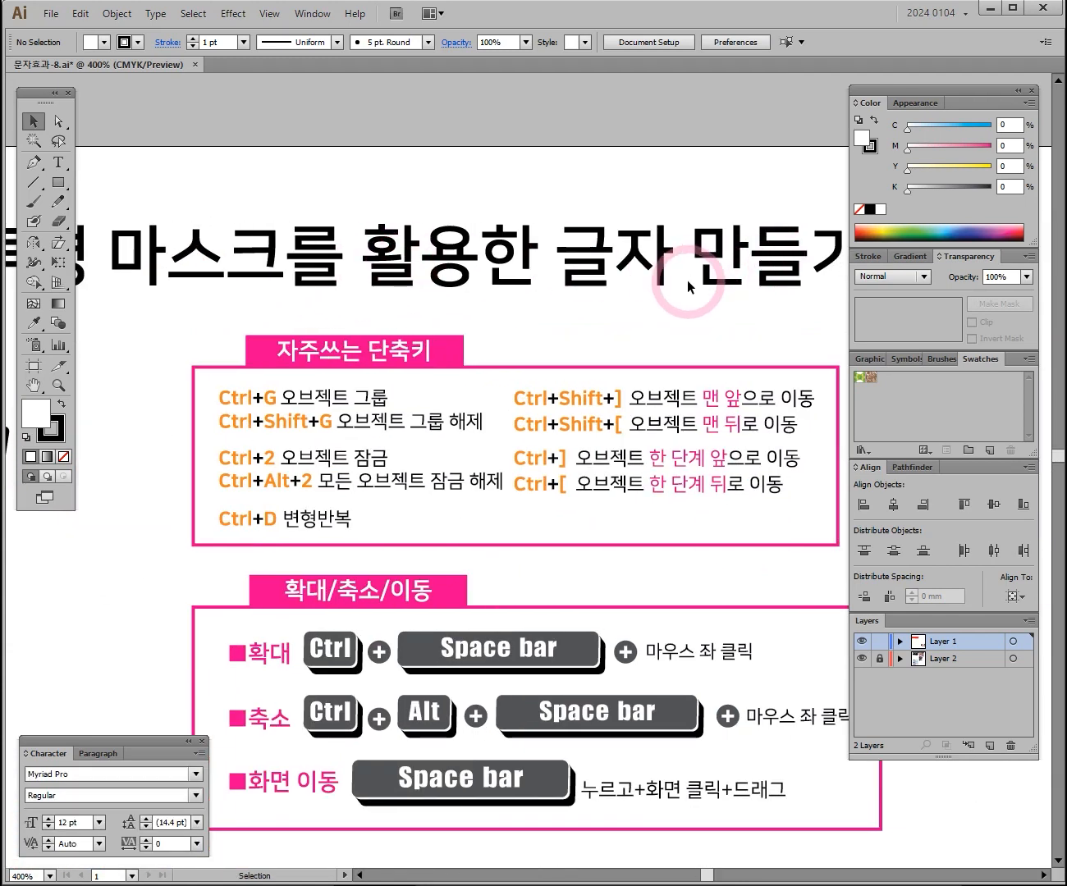
left_click_drag(148, 352, 511, 334)
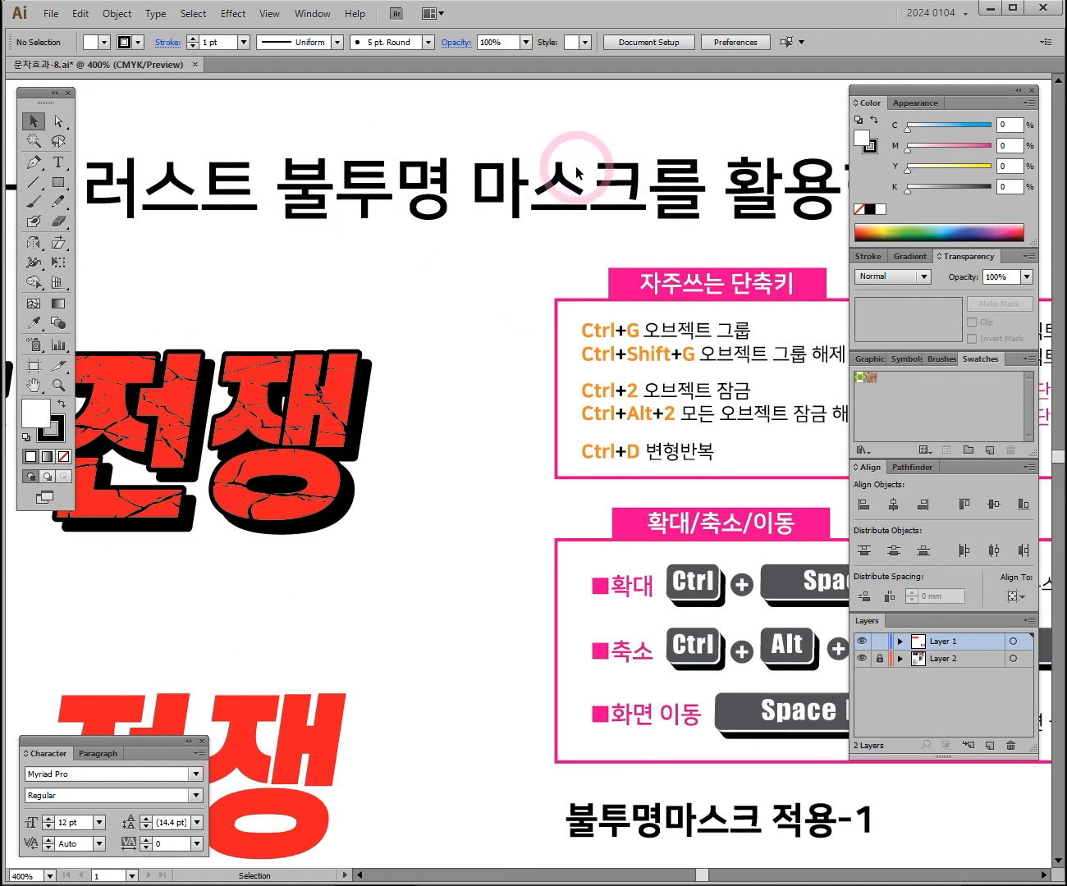
- Inspect the crack texture and black shadow outline of the finished 우주 전쟁 lettering up close
left_click_drag(393, 248, 614, 209)
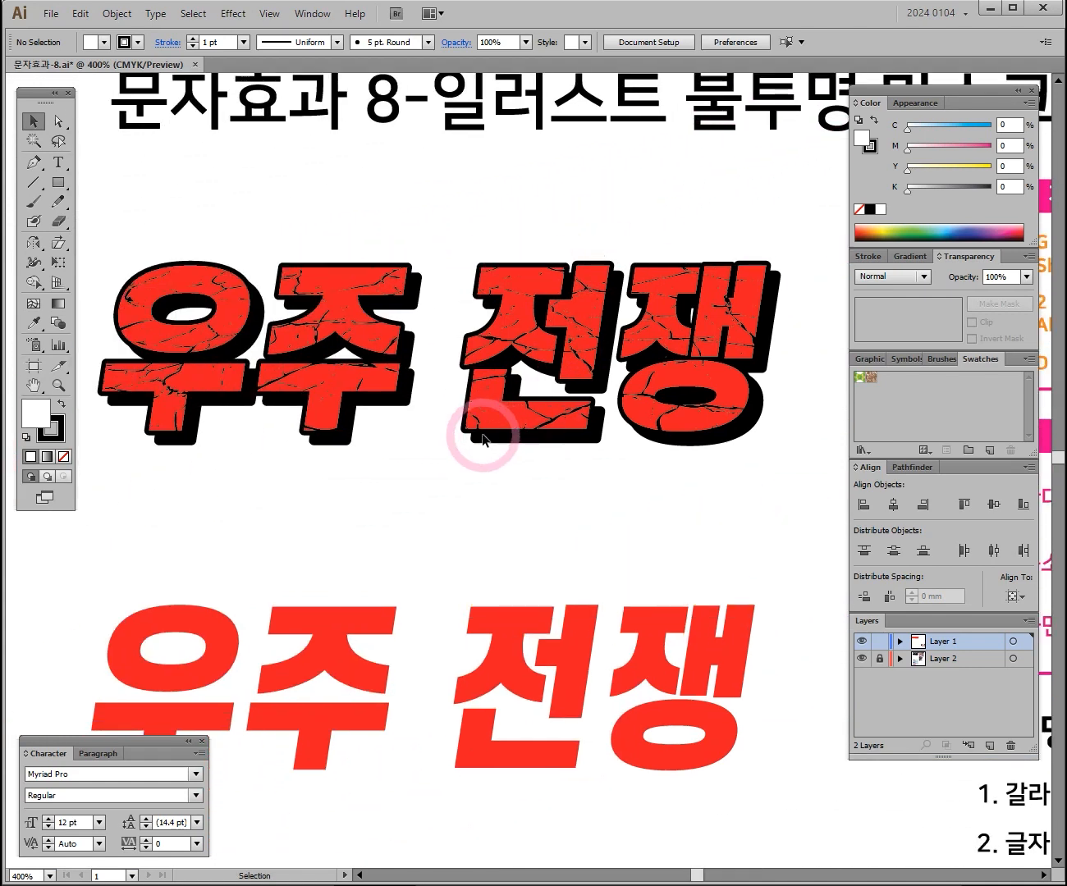
left_click_drag(597, 334, 590, 446)
key("ctrl+space")
left_click(397, 456, "ctrl")
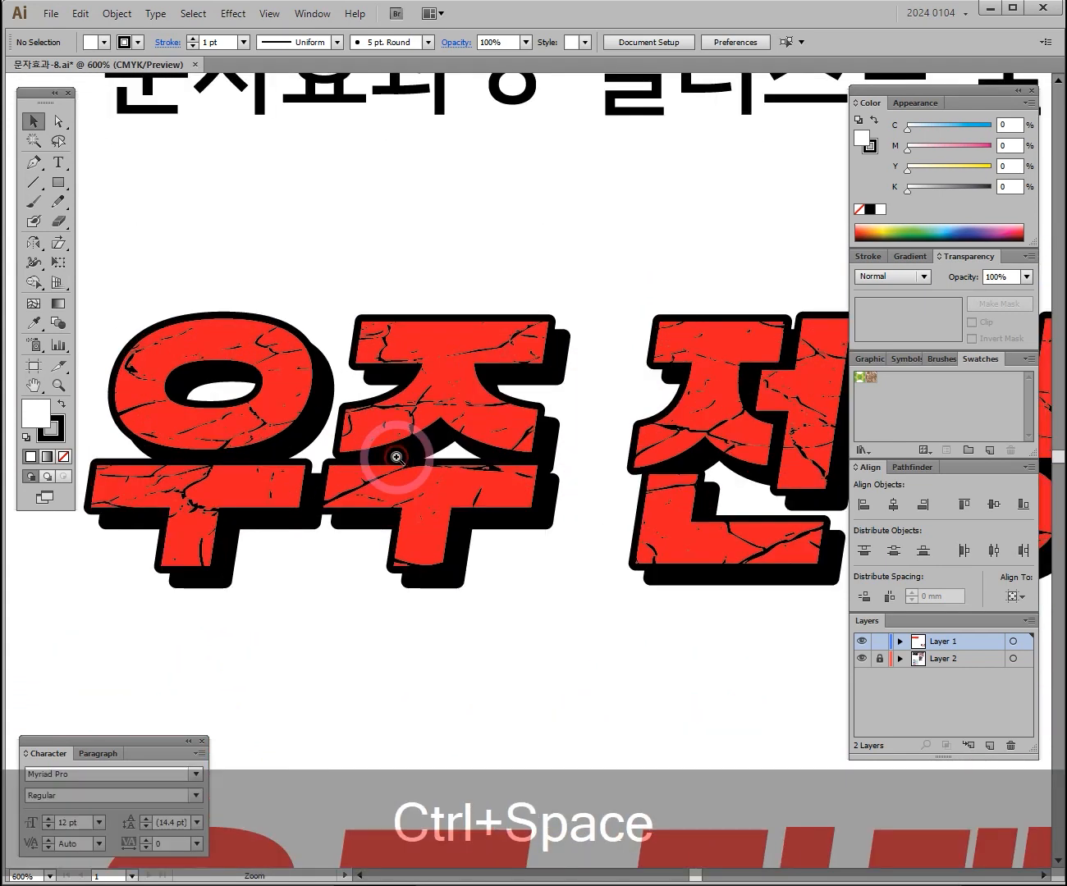
left_click(442, 435, "ctrl")
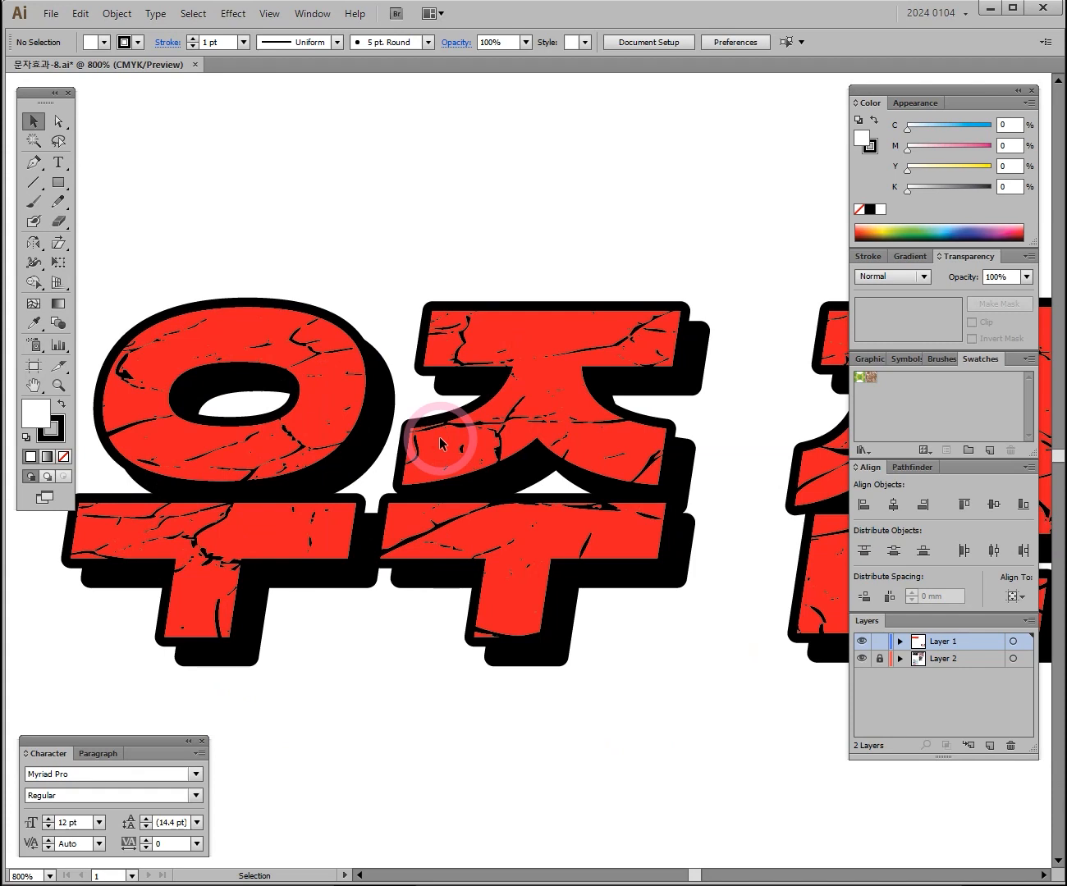
key("ctrl+space")
left_click(493, 469, "ctrl")
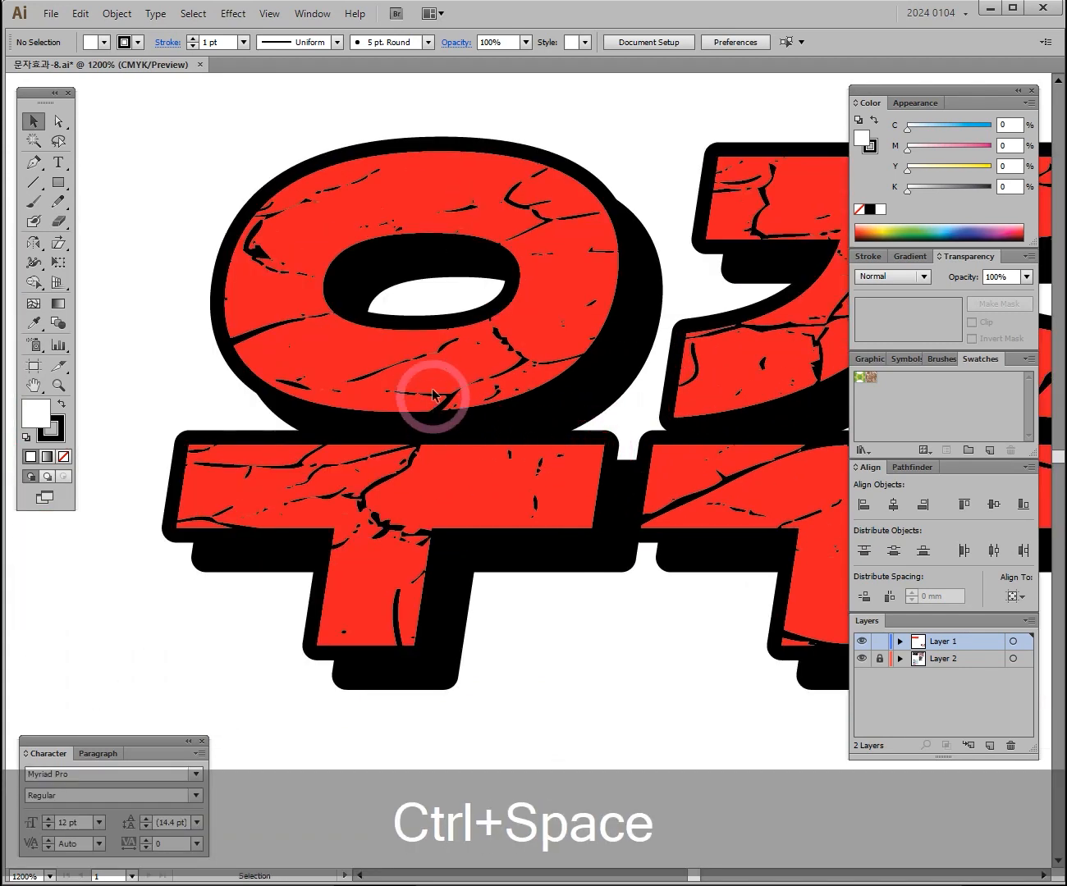
key("space")
left_click_drag(667, 395, 353, 400)
left_click_drag(526, 401, 364, 404)
left_click_drag(574, 398, 347, 404)
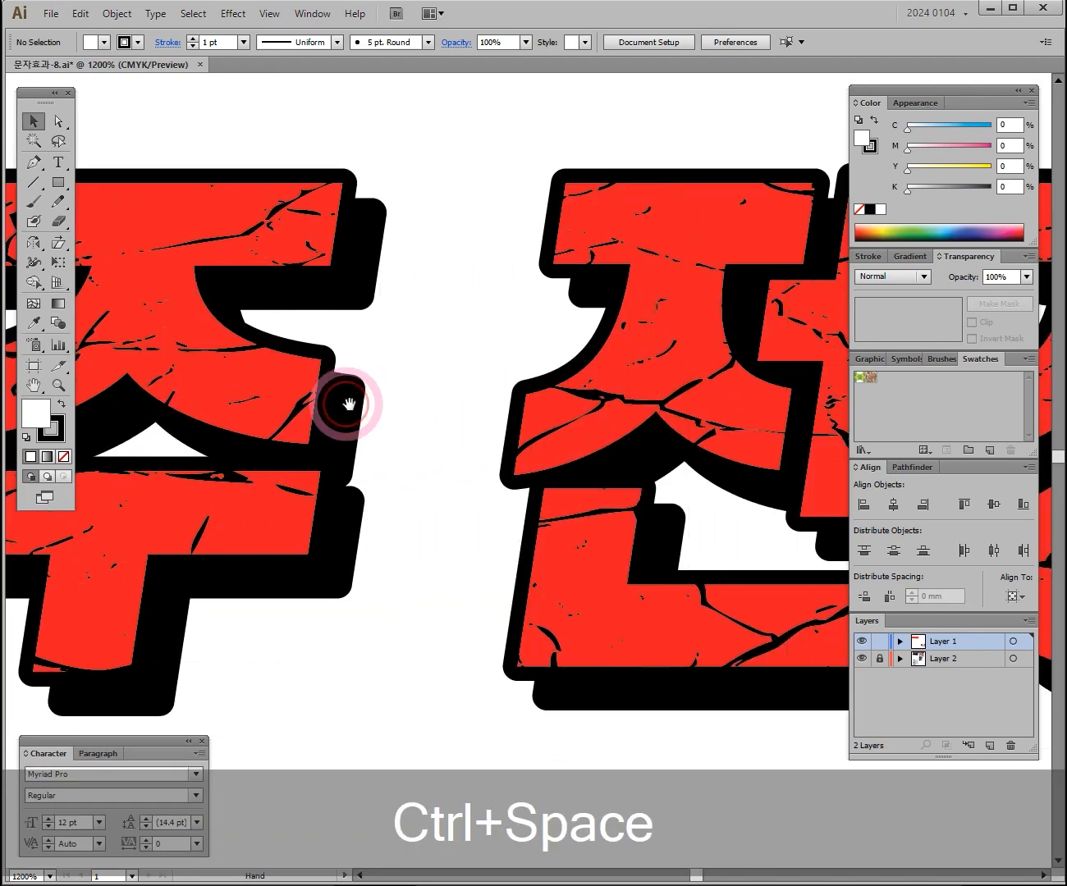
left_click_drag(557, 425, 356, 418)
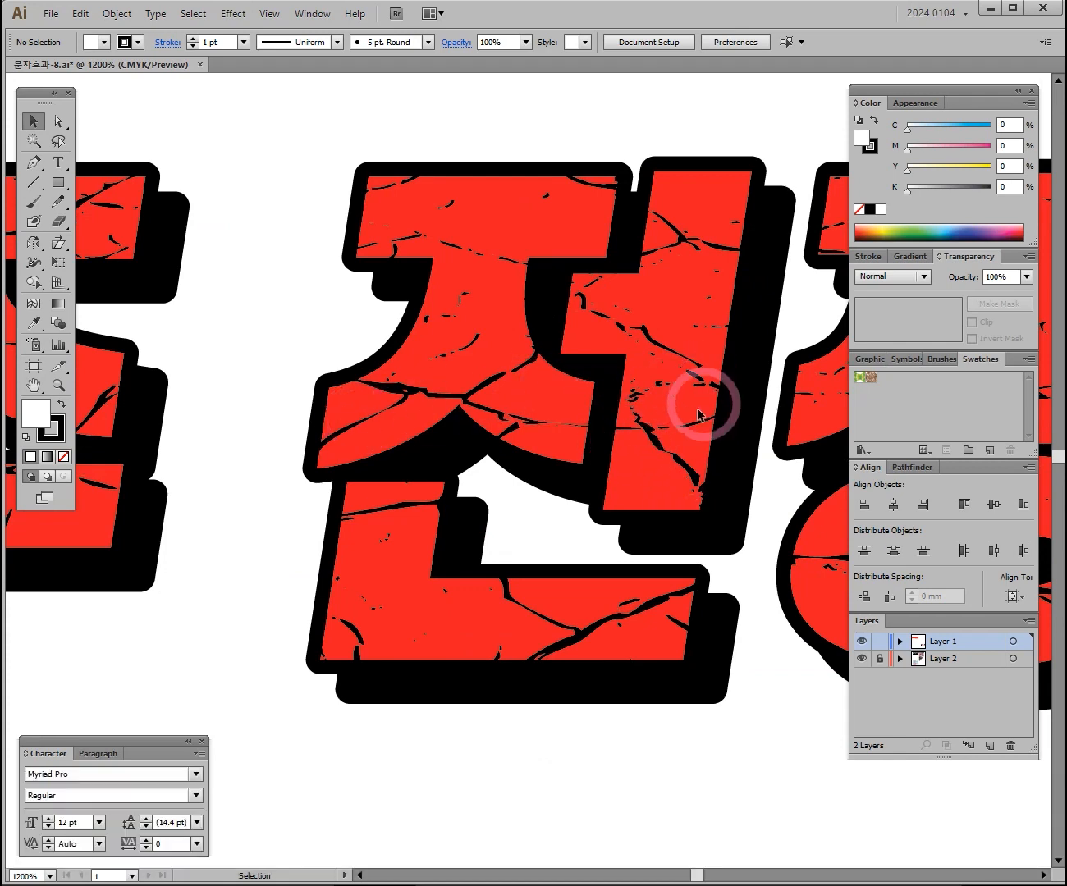
key("ctrl+alt+space")
left_click(589, 453, "ctrl+alt")
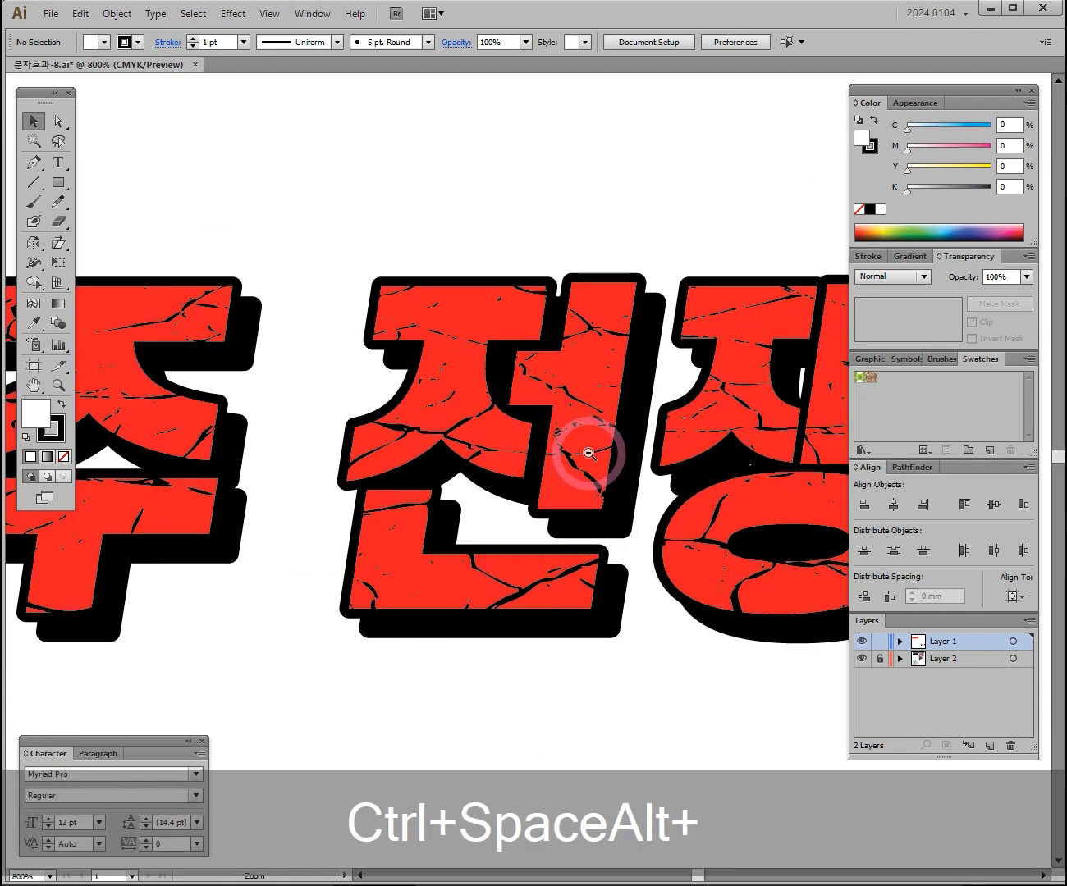
left_click(588, 448, "ctrl+alt")
left_click(493, 489, "ctrl+alt")
left_click(492, 486, "ctrl+alt")
key("space")
left_click_drag(492, 487, 519, 376)
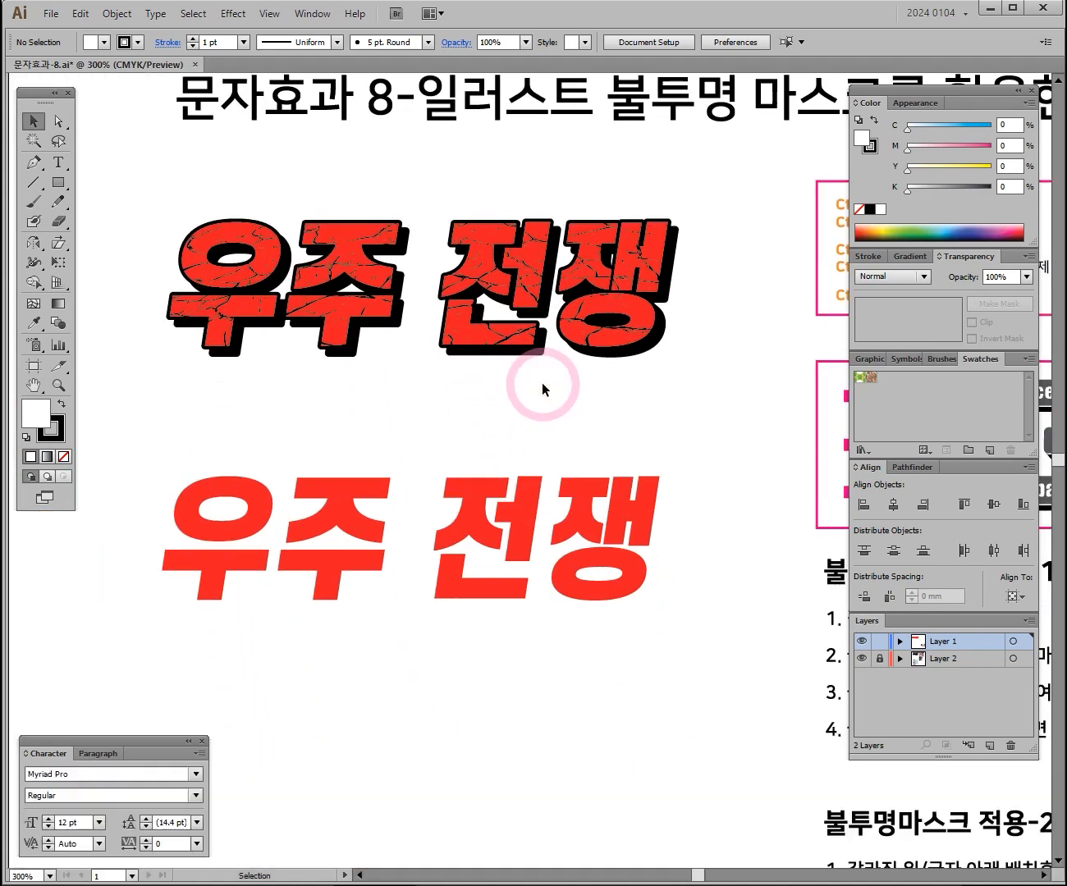
- Review the notes on grouping, locking and stacking order together with the zoom in, zoom out and pan key combinations
key("space")
left_click_drag(650, 359, 250, 403)
left_click_drag(573, 412, 321, 386)
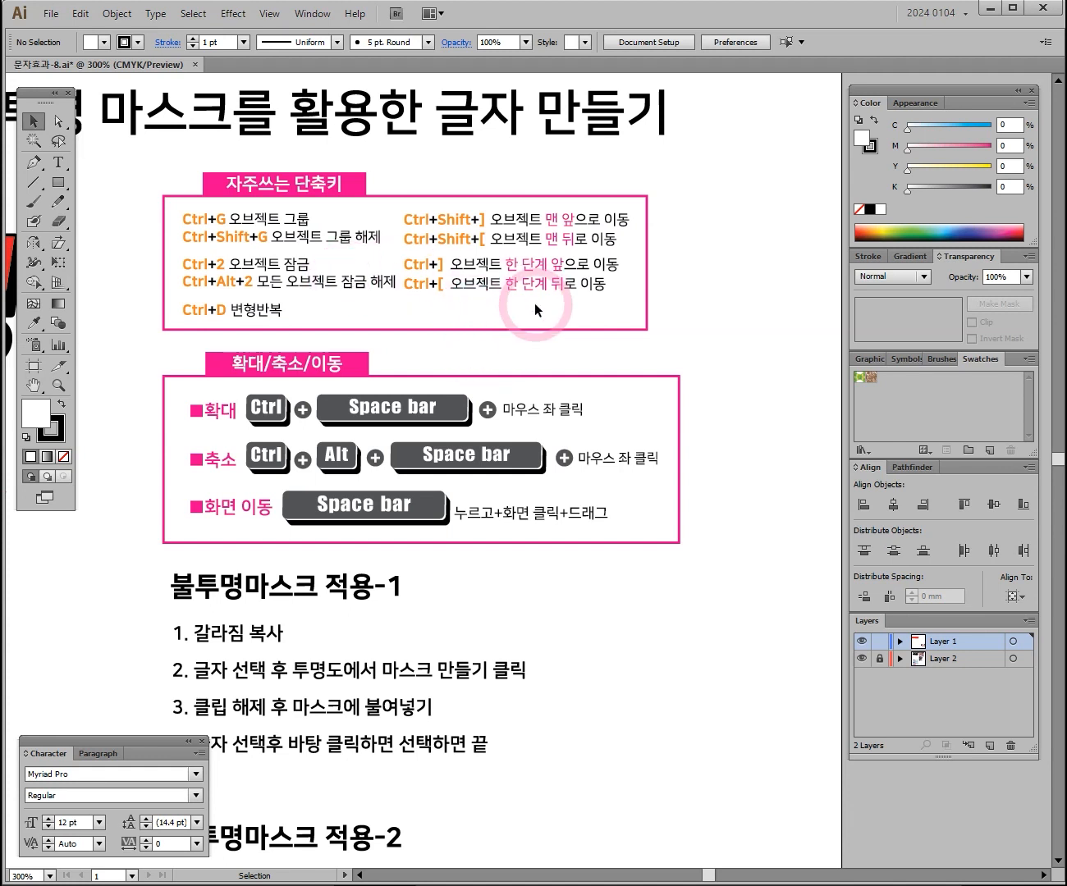
left_click_drag(509, 299, 539, 339)
left_click(400, 352, "ctrl+alt")
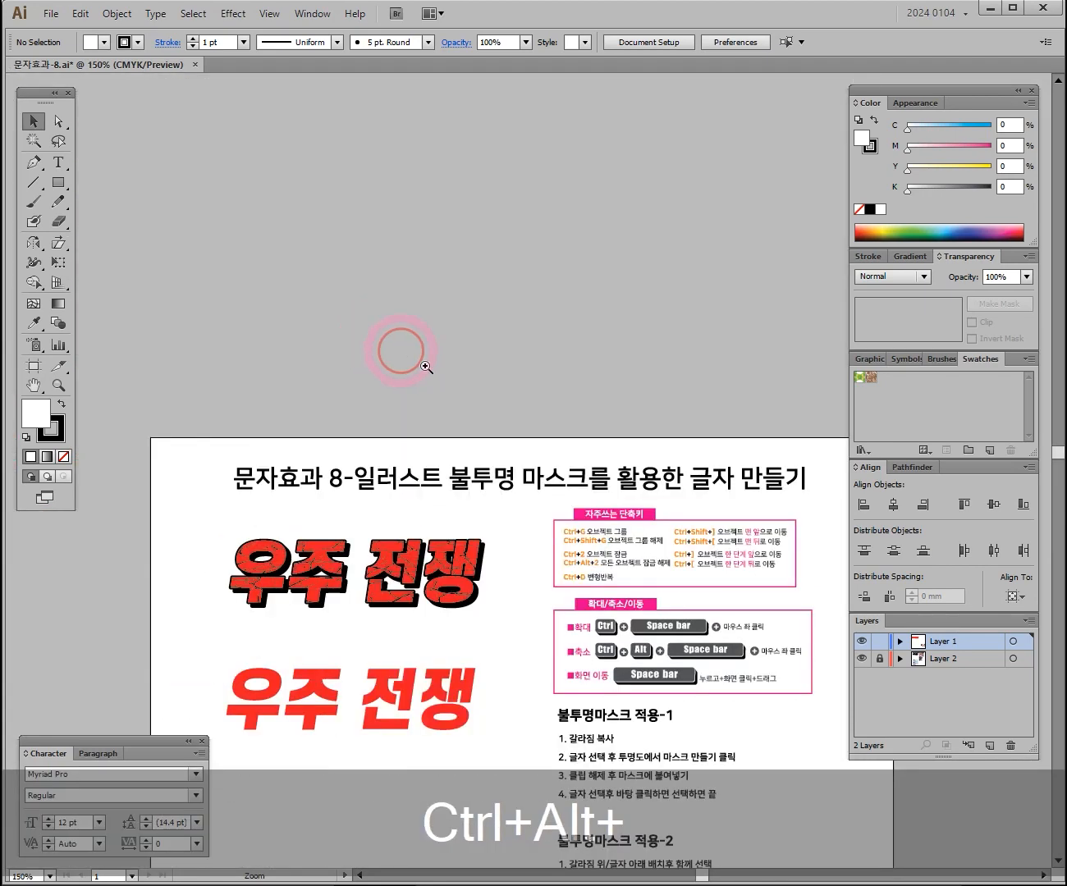
left_click(591, 607, "ctrl")
left_click(591, 608, "ctrl")
left_click(614, 412, "ctrl")
left_click_drag(579, 288, 518, 402)
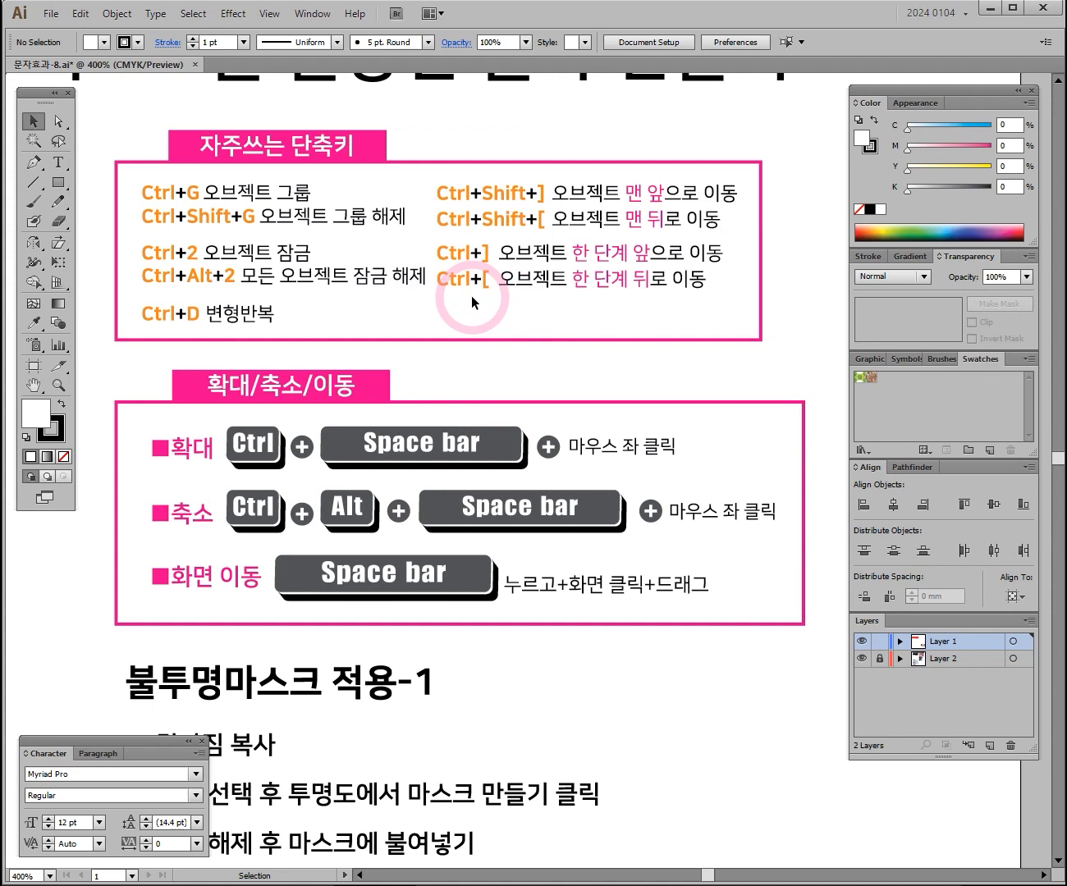
left_click(343, 400, "ctrl+alt")
left_click(468, 450, "ctrl+alt")
left_click_drag(451, 493, 559, 378)
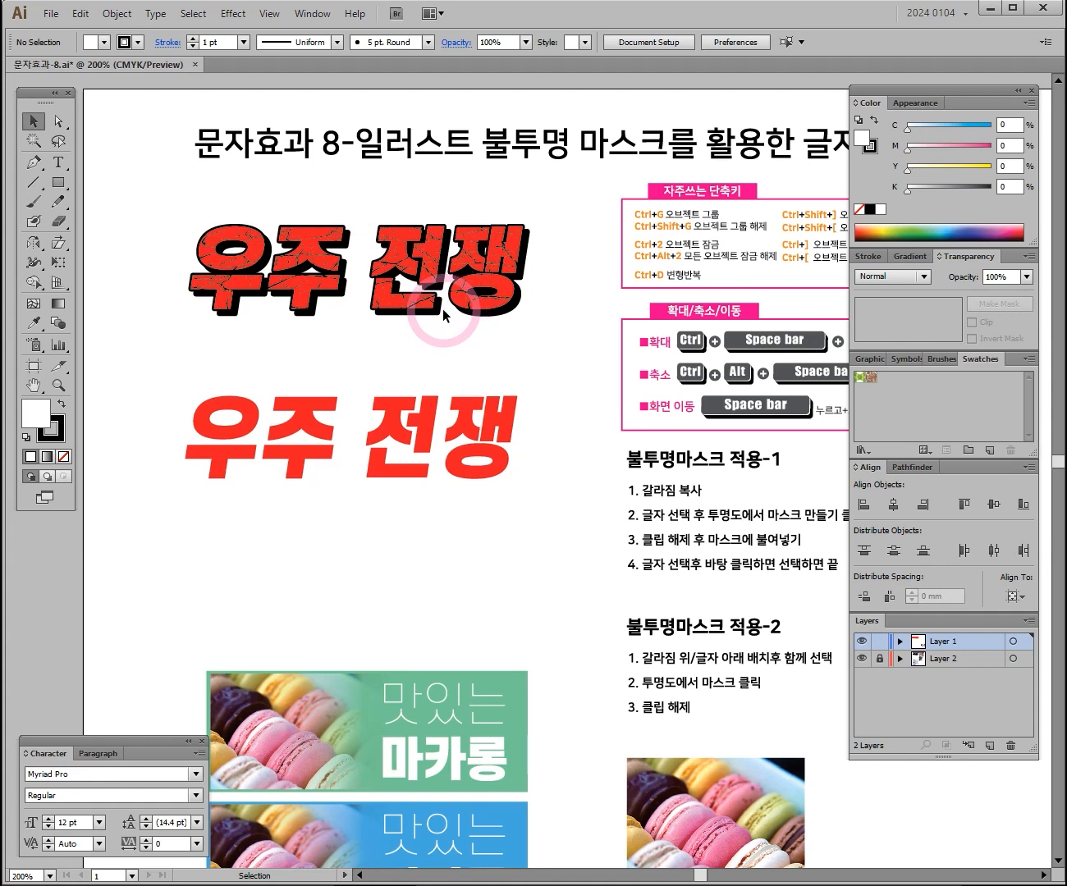
- Try out the Type tool with the sample text ㅍㅇㄴㅍㄴㅇ below the plain red lettering, and delete that text
key("ctrl+space")
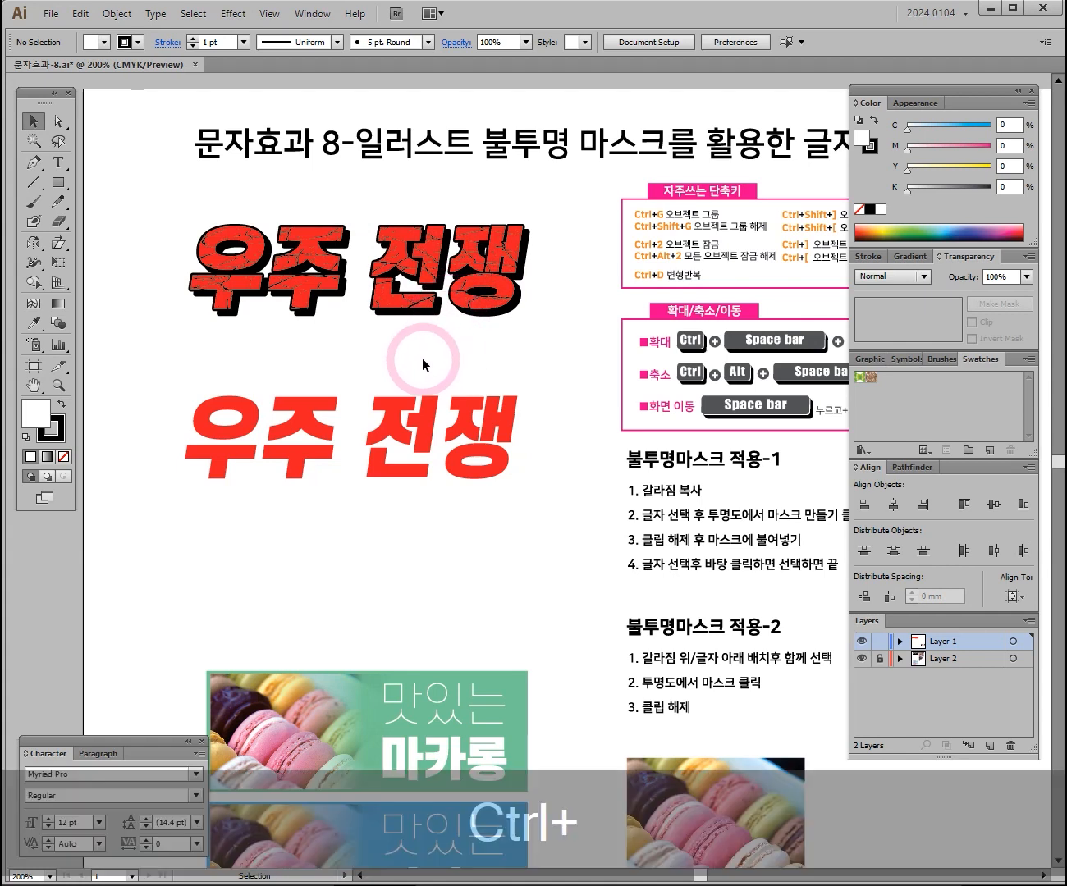
left_click(414, 361)
scroll(534, 449, "down", 2)
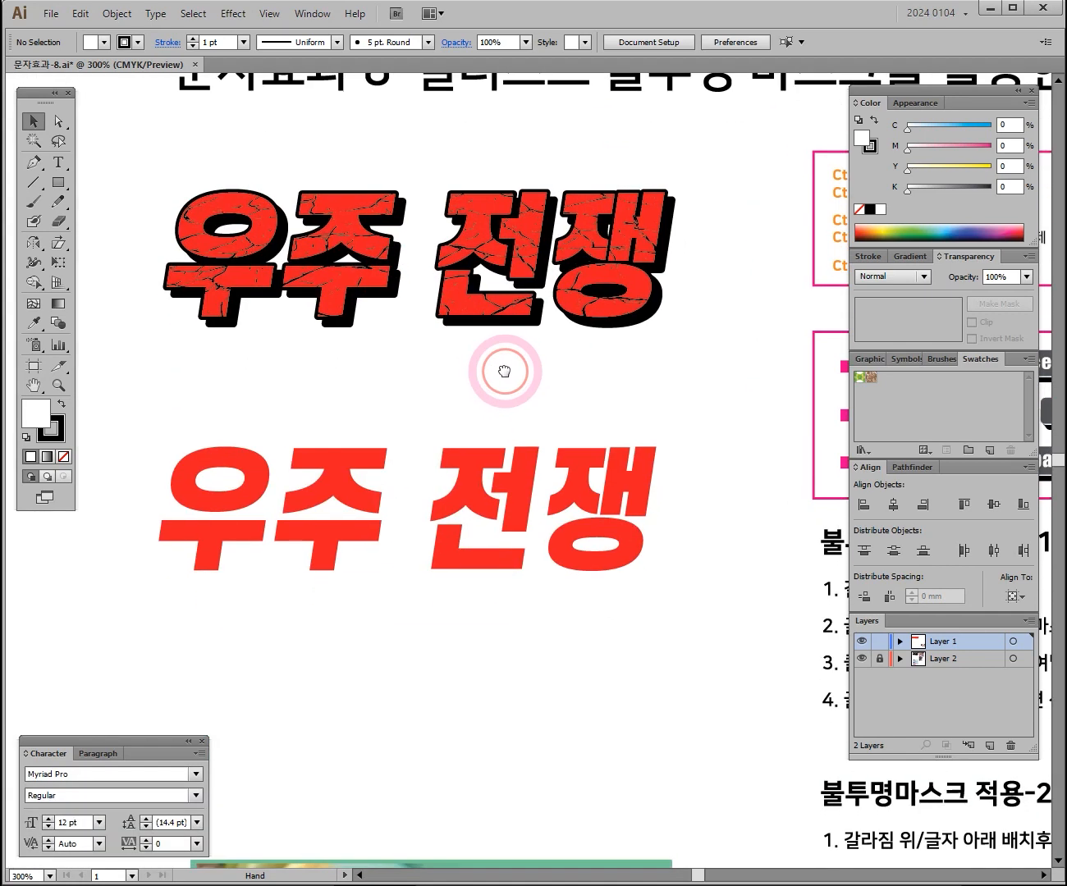
mouse_move(38, 92)
left_mouse_down()
mouse_move(110, 124)
mouse_move(57, 168)
mouse_move(41, 81)
mouse_move(47, 111)
left_mouse_up()
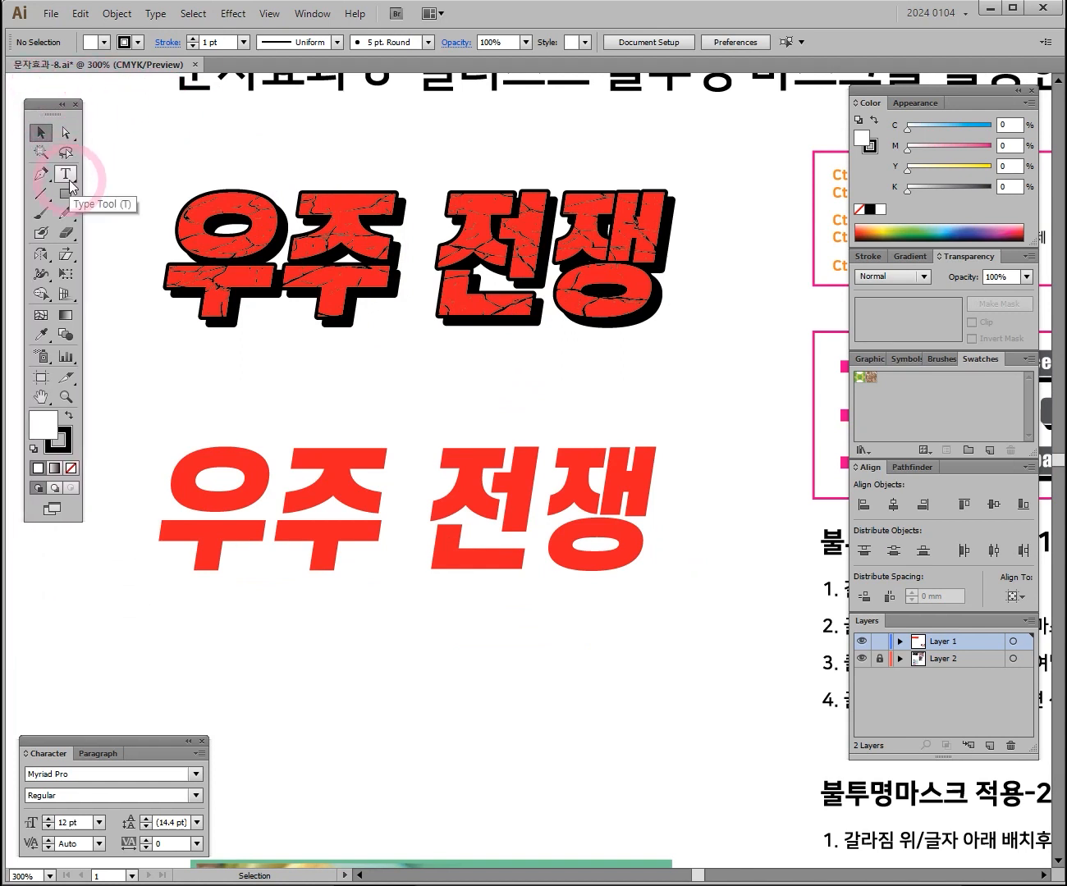
left_click(66, 175)
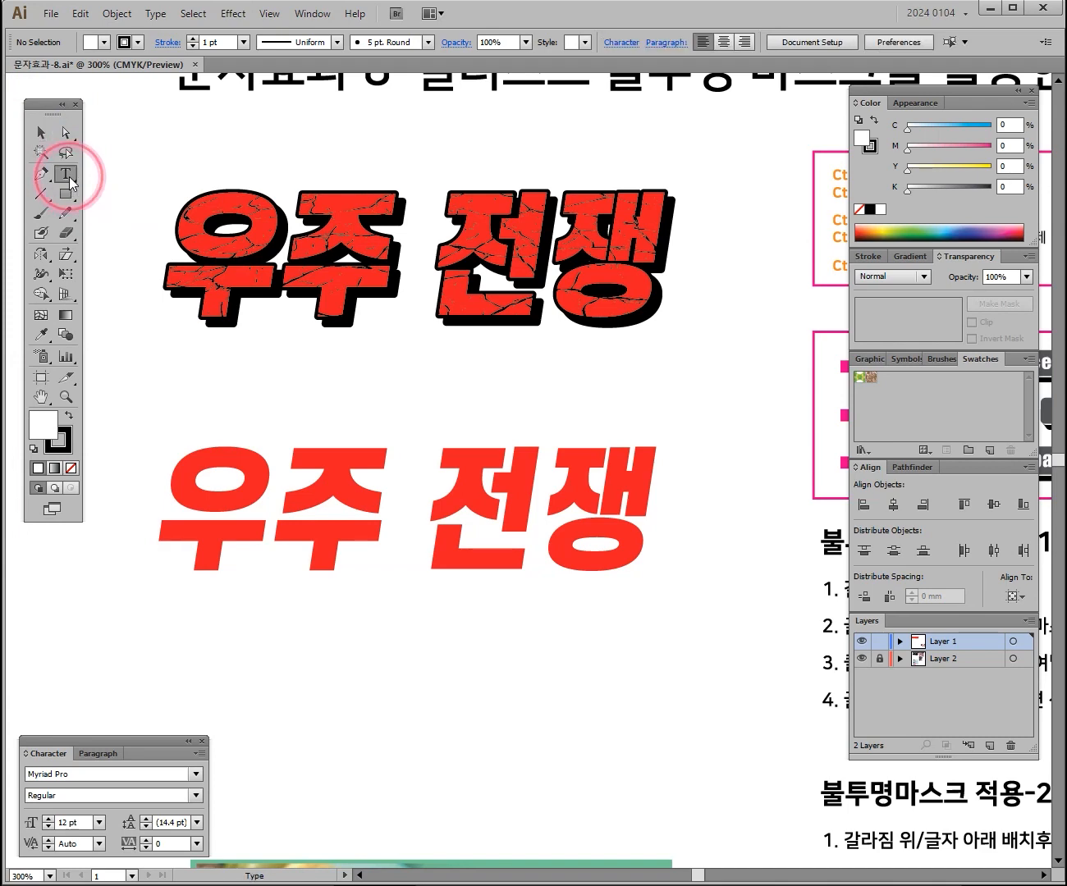
scroll(375, 500, "down", 3)
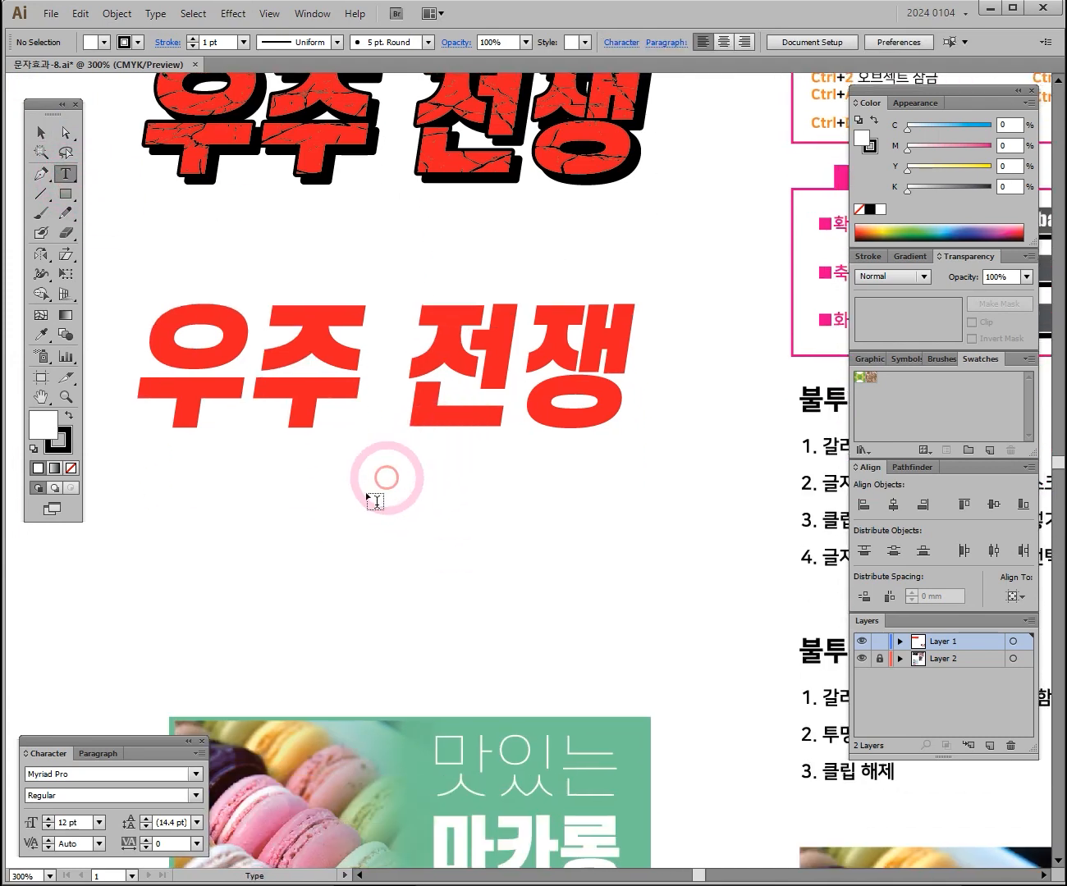
left_click(290, 565)
type("ㅍㅇㄴㅍㄴㅇ")
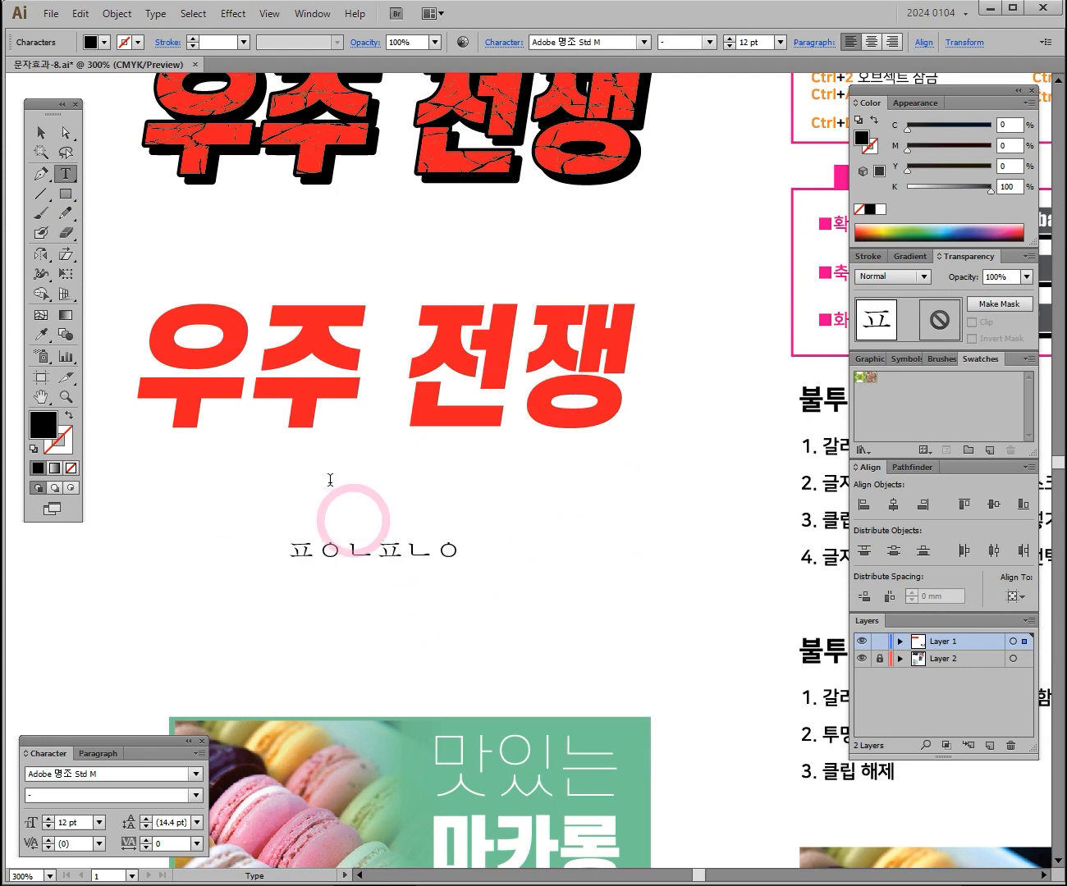
left_click(41, 132)
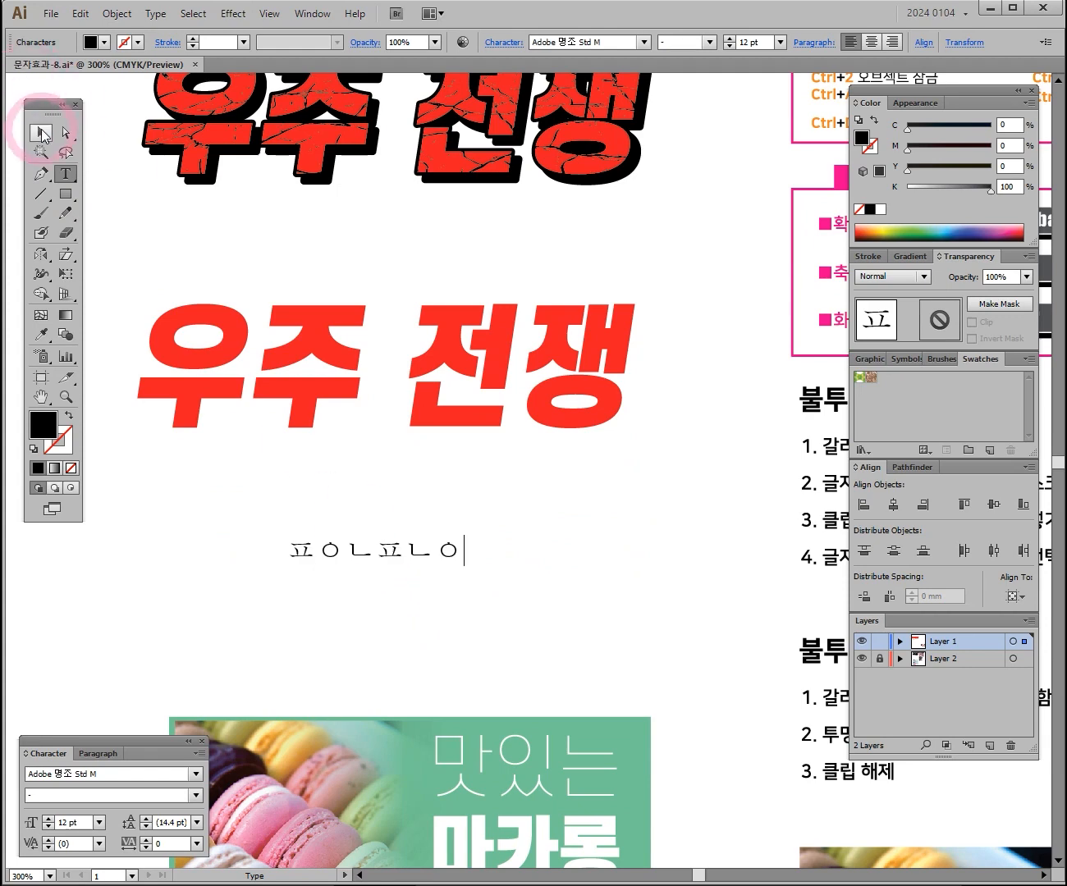
key("Delete")
- Move the plain red 우주 전쟁 lettering slightly closer to the cracked version above it
left_click_drag(287, 382, 347, 525)
left_click_drag(359, 525, 349, 365)
left_click_drag(367, 353, 329, 374)
left_click_drag(340, 337, 326, 414)
left_click_drag(321, 417, 341, 311)
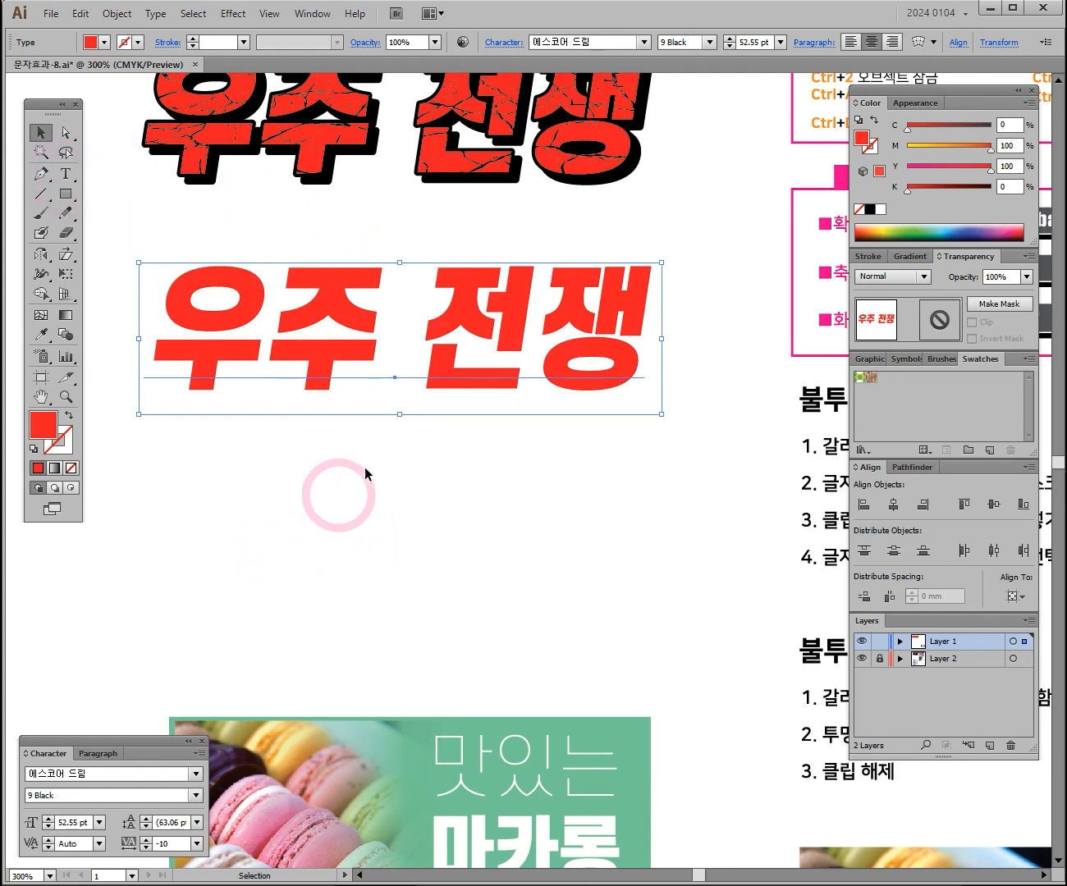
- Set the plain red 우주 전쟁 lettering's font style to 9 Black and move it closer to the cracked version
mouse_move(483, 328)
left_mouse_down()
mouse_move(458, 476)
mouse_move(485, 392)
mouse_move(489, 409)
mouse_move(492, 348)
mouse_move(468, 330)
left_mouse_up()
left_click_drag(452, 257, 468, 340)
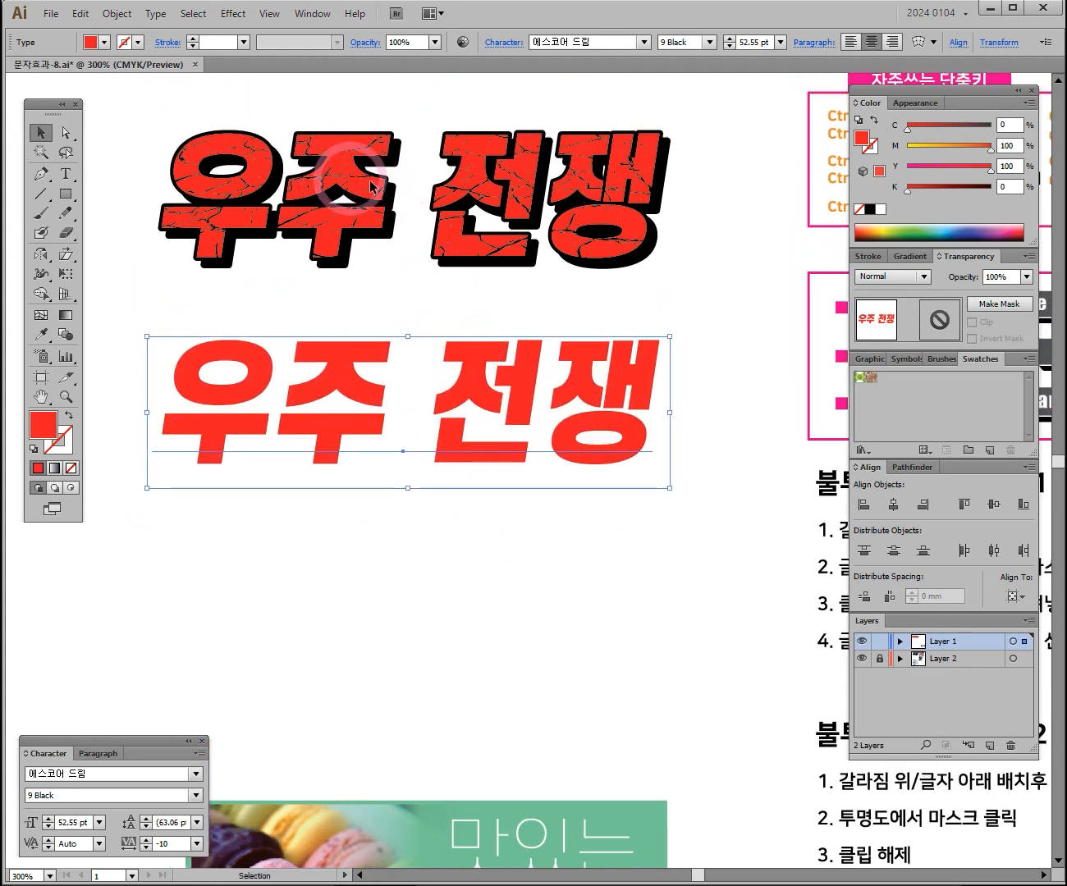
left_click_drag(468, 197, 476, 260)
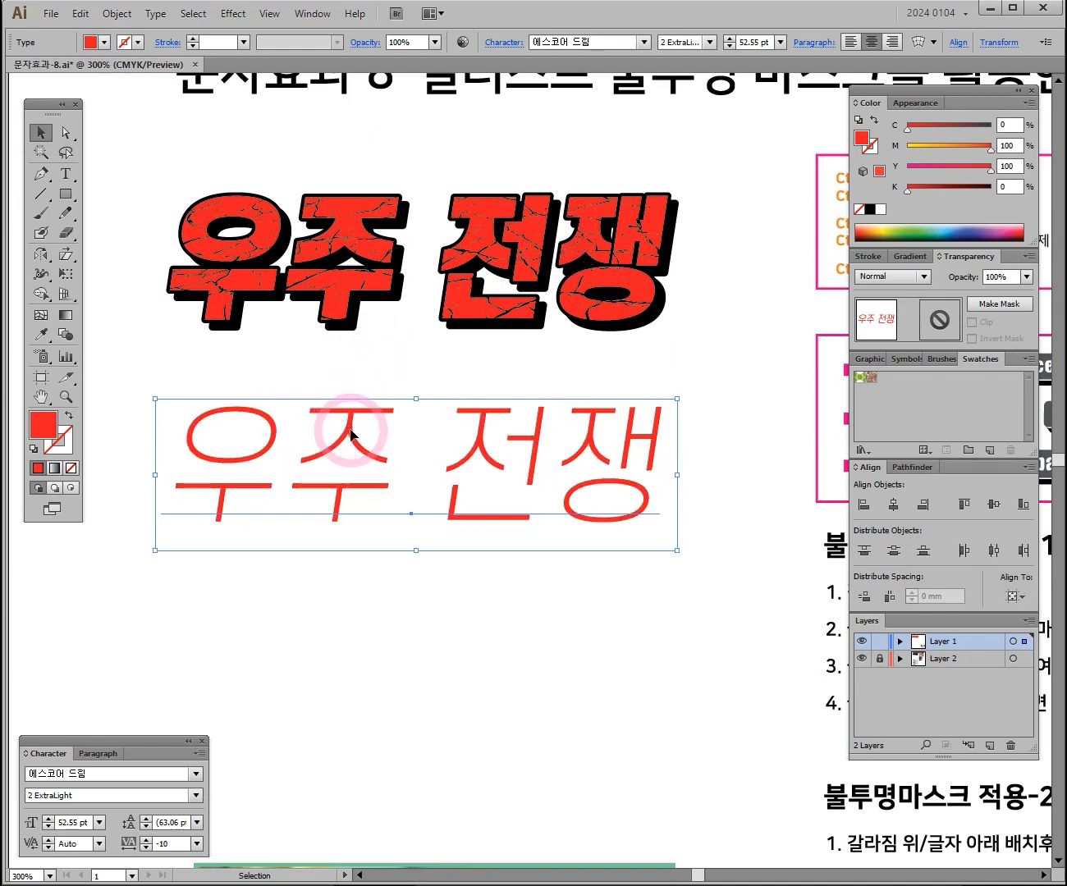
left_click_drag(350, 436, 360, 426)
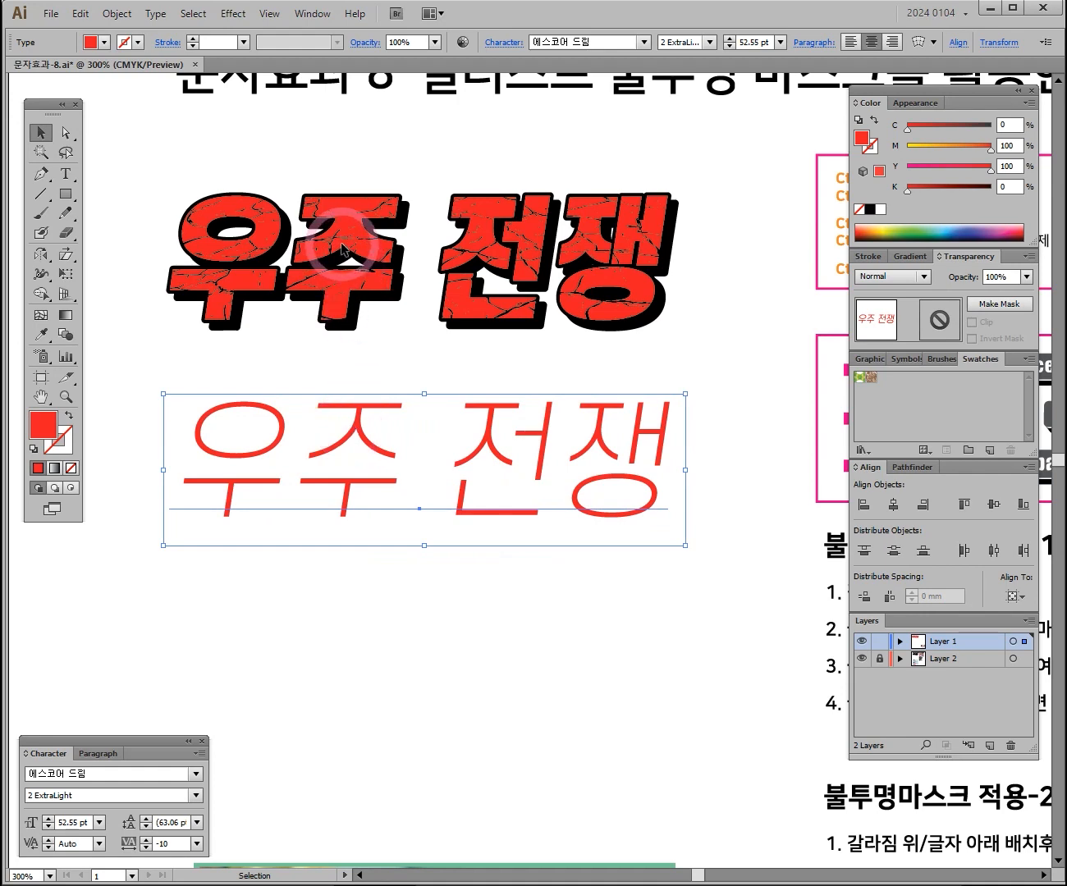
left_click_drag(166, 741, 163, 675)
left_click(196, 732)
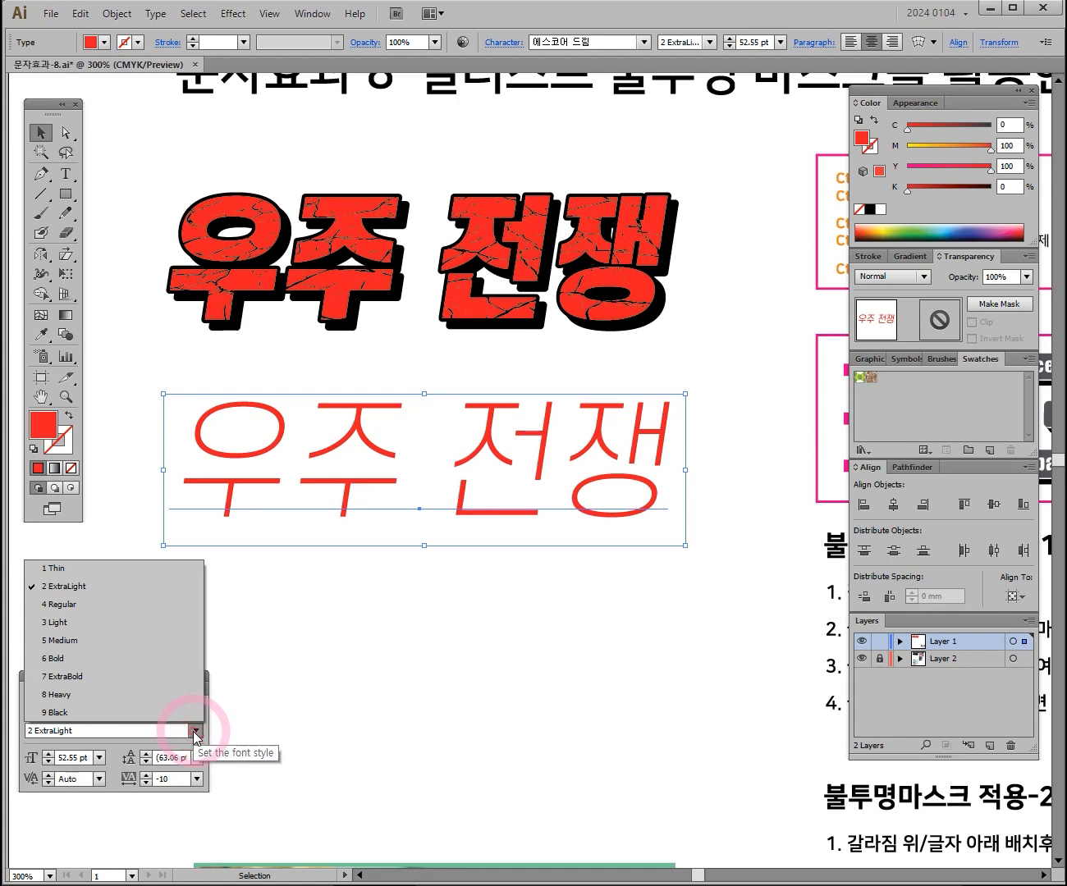
left_click(172, 715)
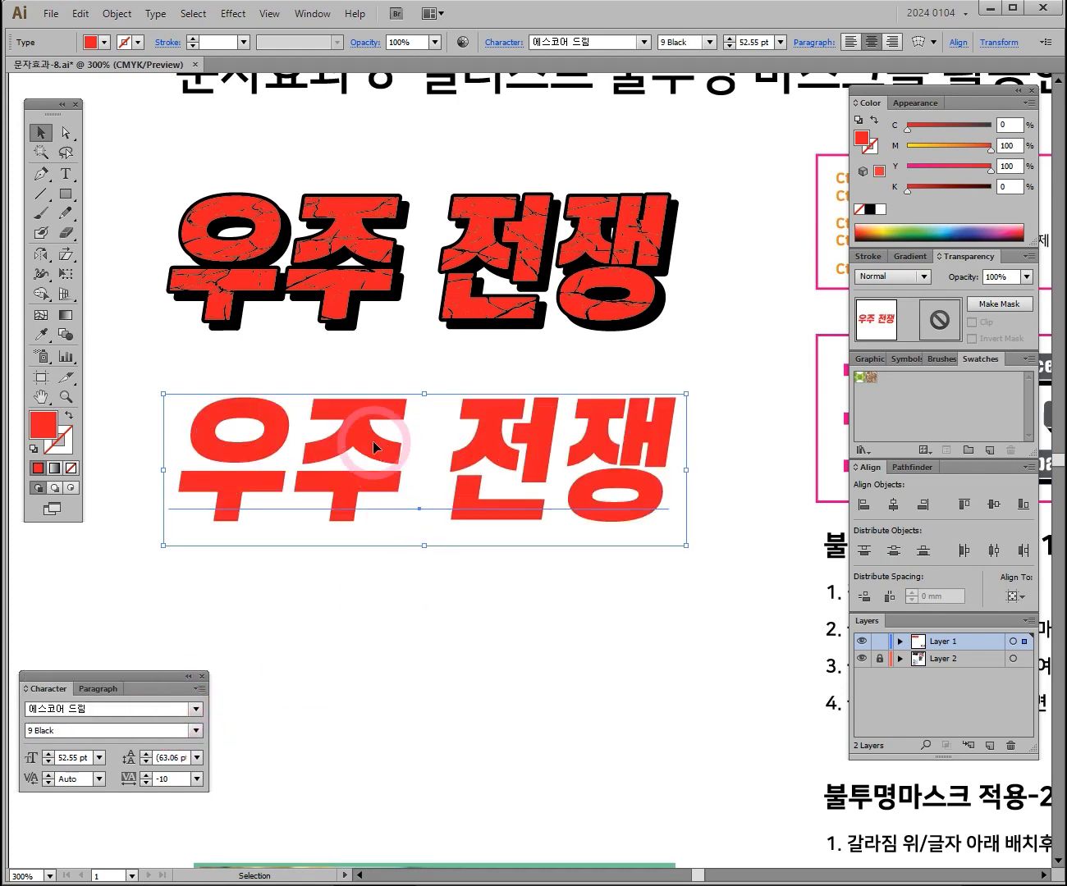
mouse_move(378, 428)
left_mouse_down()
mouse_move(396, 420)
mouse_move(374, 433)
left_mouse_up()
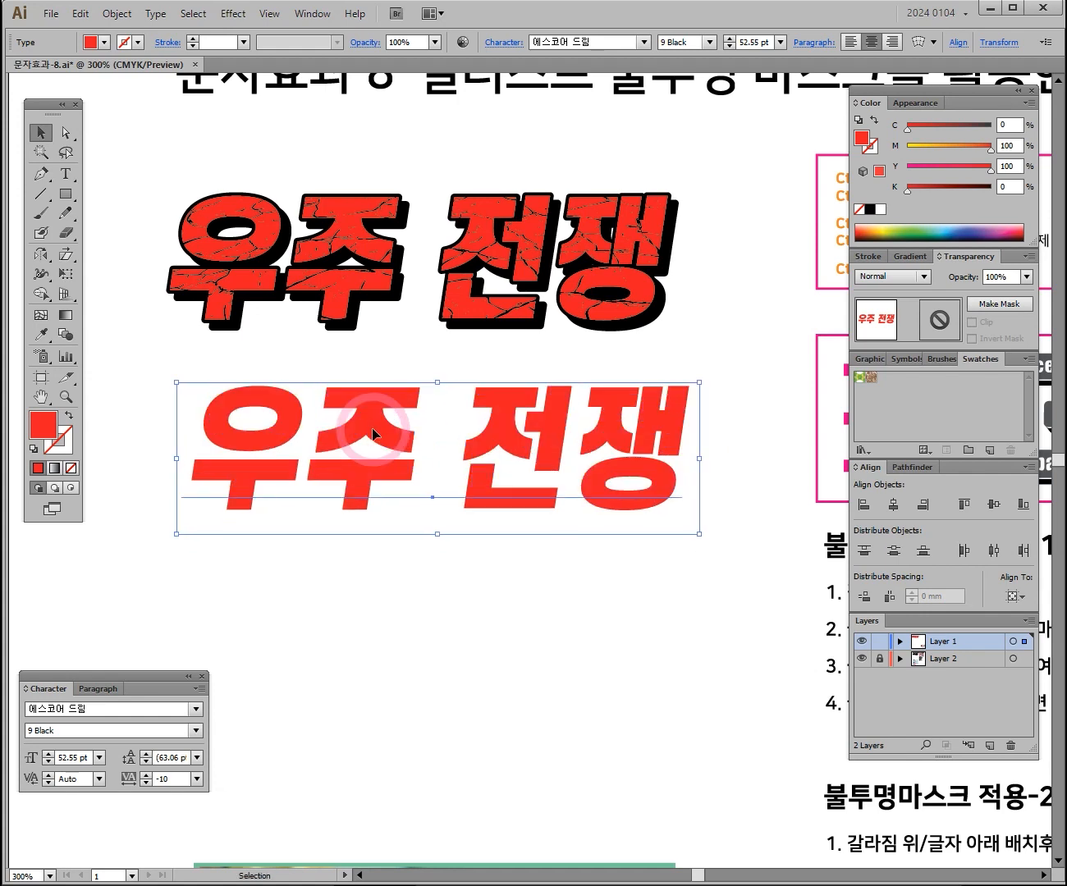
- Look up where the Character panel is turned on, and slightly reposition that panel and the plain red lettering
left_click(321, 18)
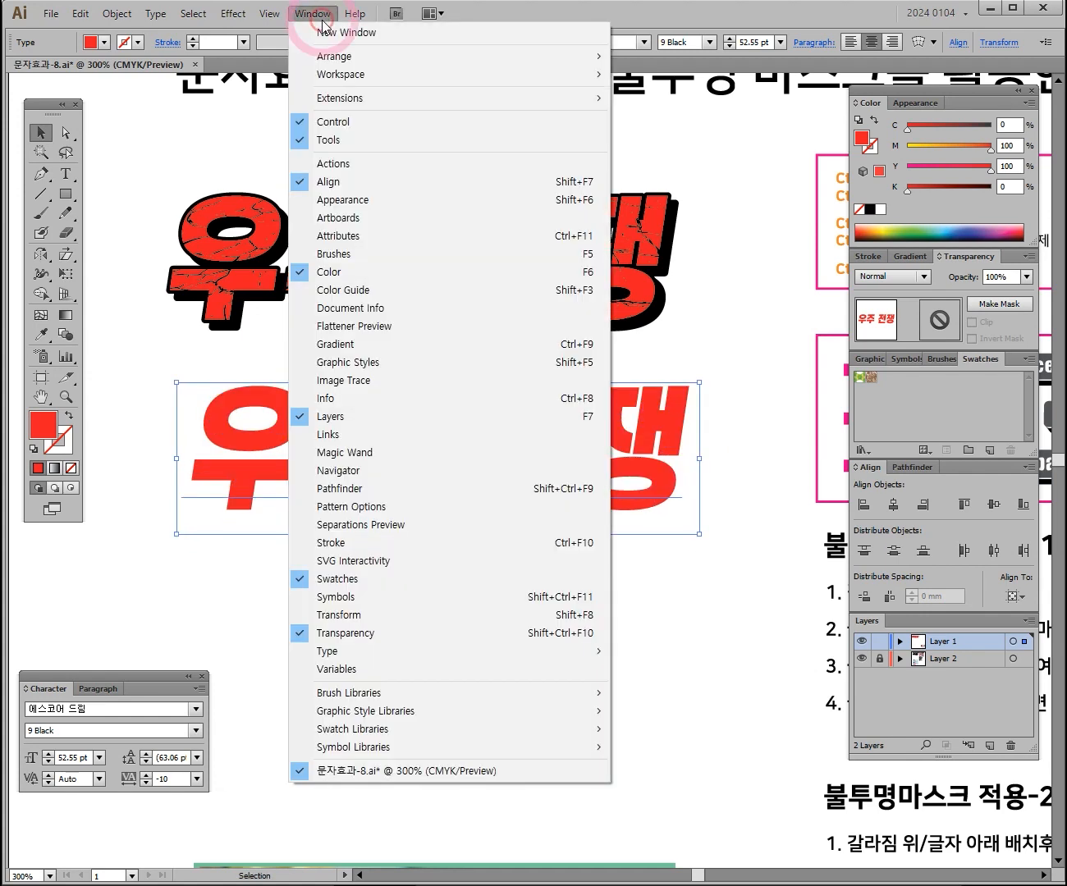
mouse_move(394, 651)
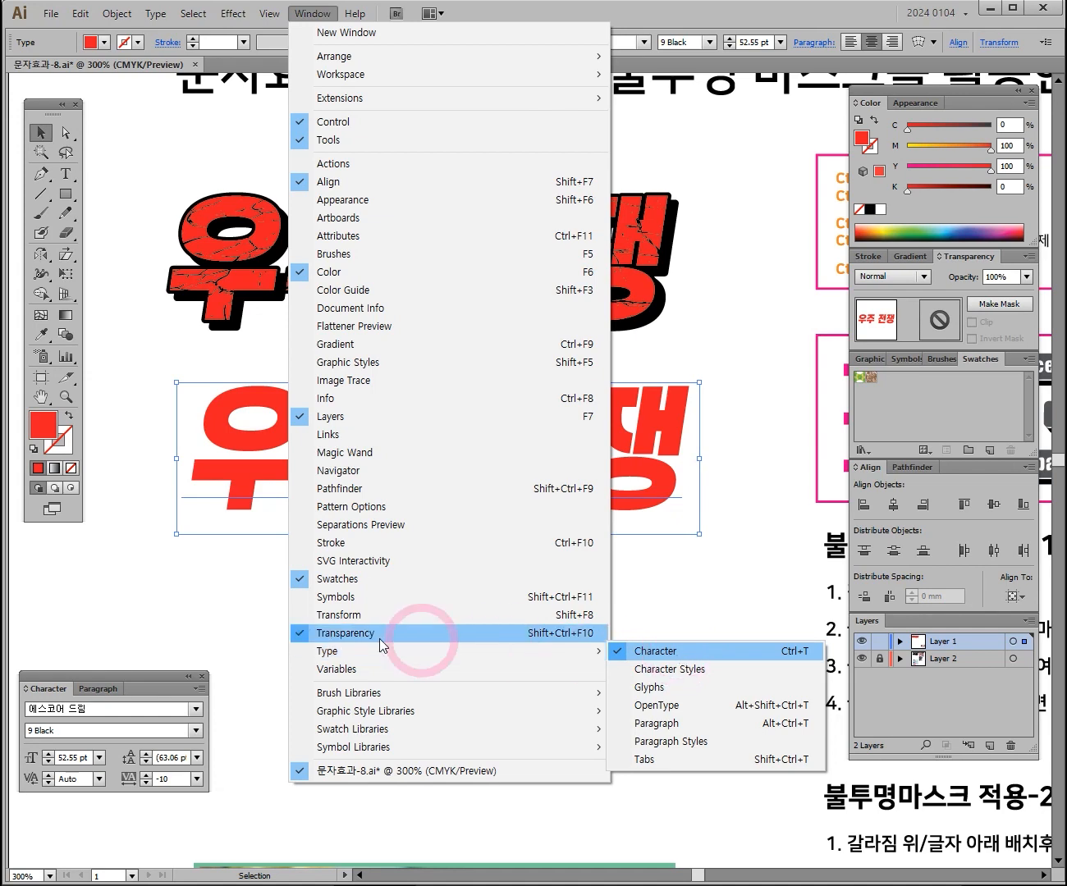
left_click(88, 682)
left_click_drag(91, 608, 100, 669)
mouse_move(503, 426)
left_mouse_down()
mouse_move(498, 441)
mouse_move(500, 433)
left_mouse_up()
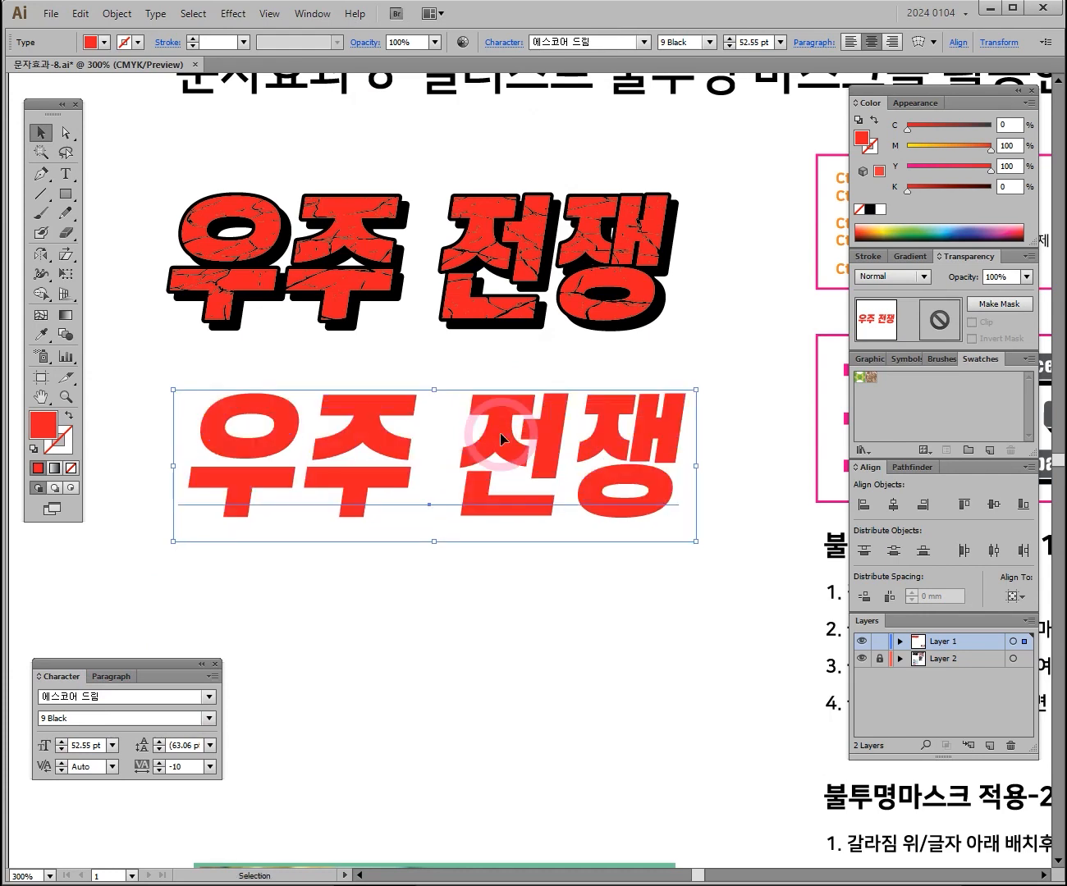
- Examine the cracks and black outline across the finished 우주 전쟁 lettering at high magnification
key("ctrl+space")
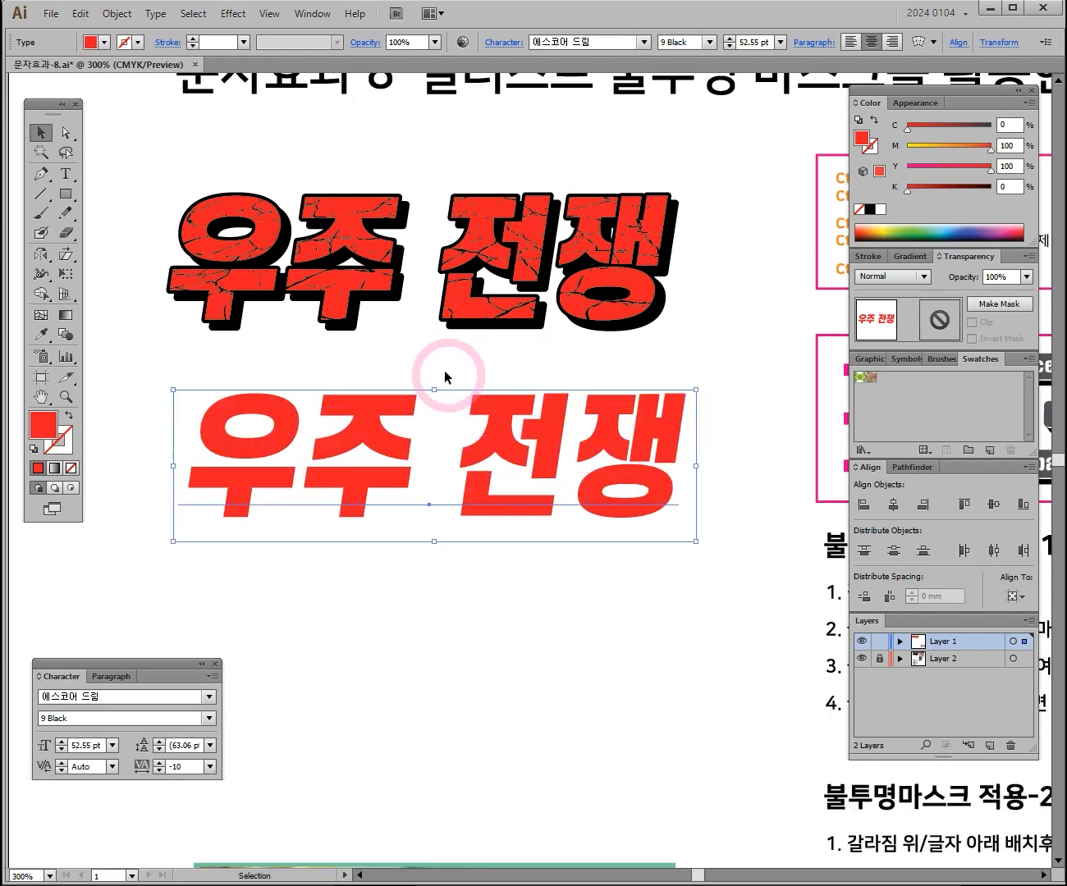
key("ctrl+space")
left_click(423, 361)
left_click(436, 381)
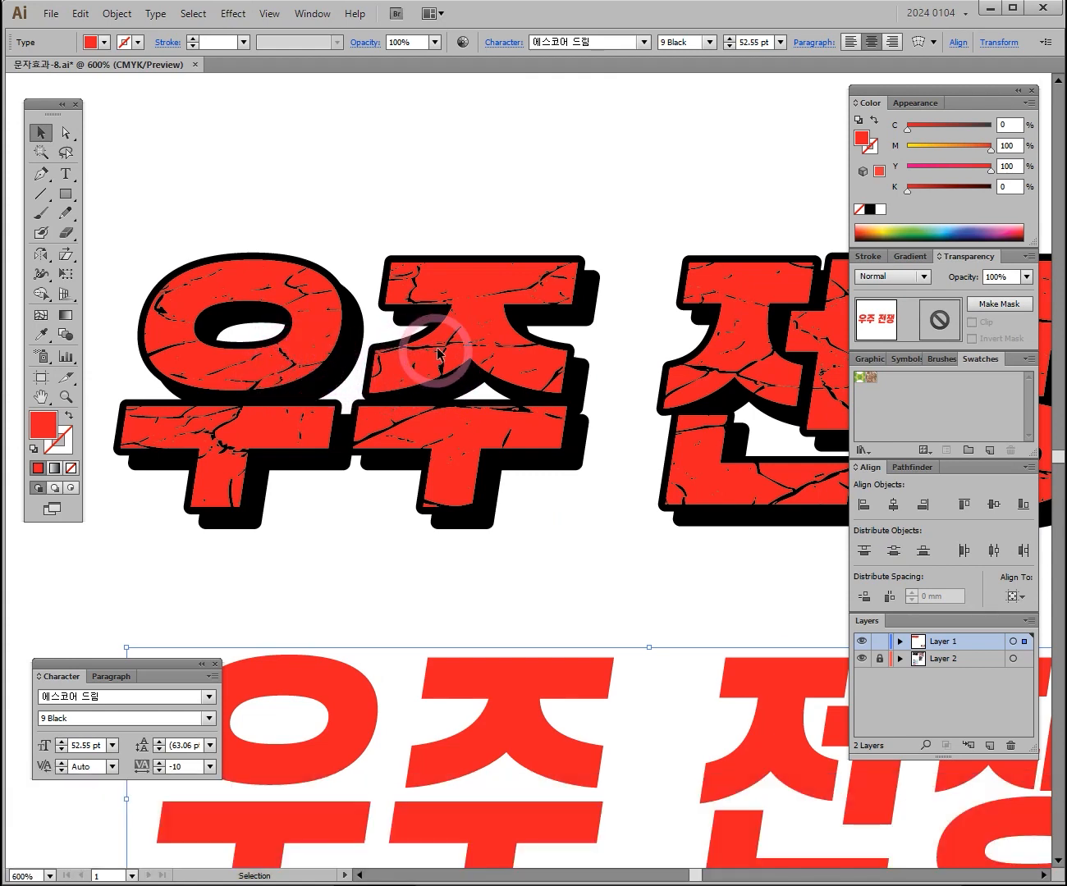
left_click_drag(742, 376, 425, 294)
left_click_drag(511, 309, 536, 338)
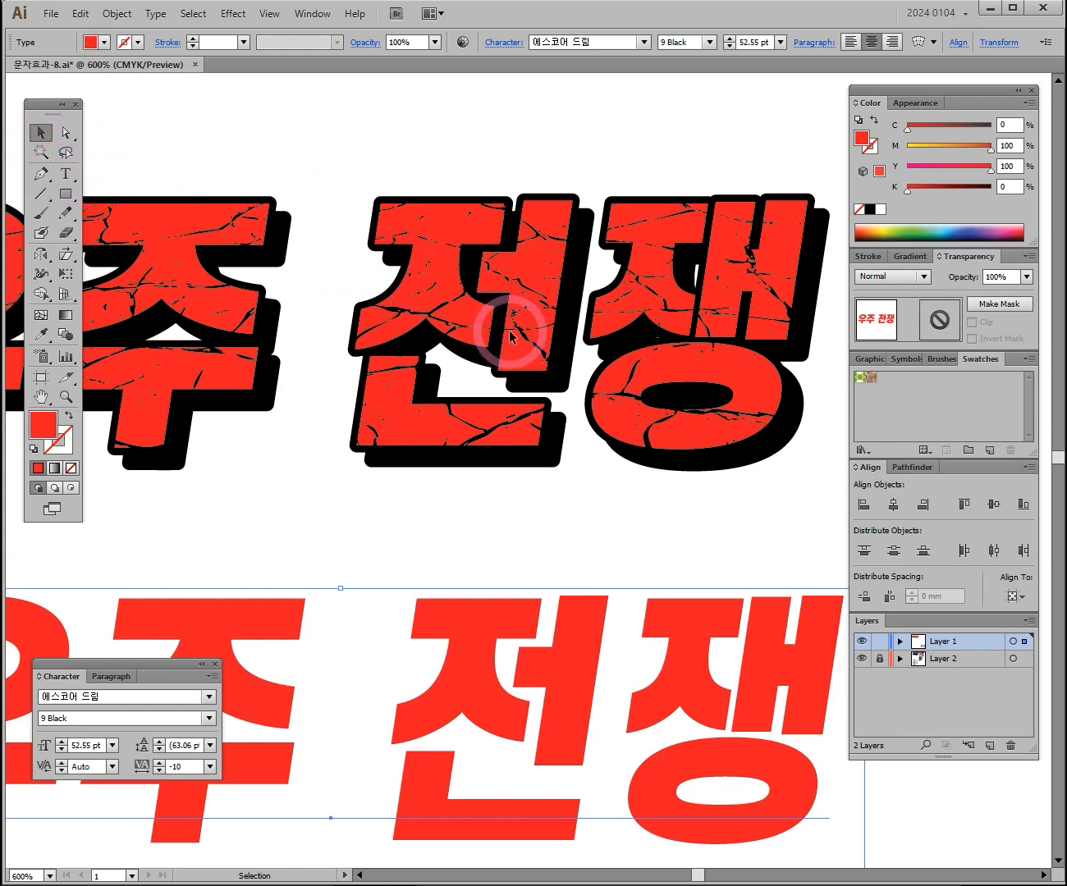
key("ctrl+space")
left_click(555, 373)
left_click(625, 473)
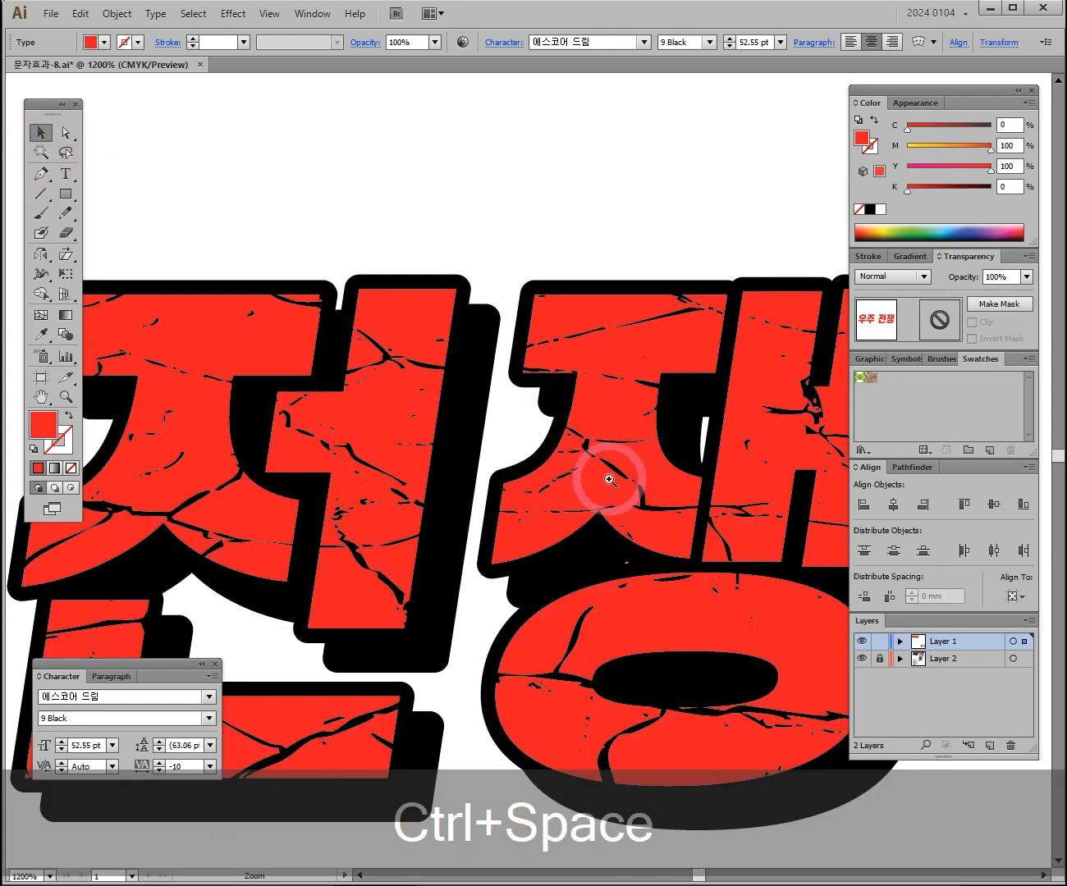
left_click(336, 481, "ctrl+alt")
left_click(444, 483, "ctrl+alt")
left_click(448, 487, "ctrl+alt")
left_click(448, 487, "ctrl+alt")
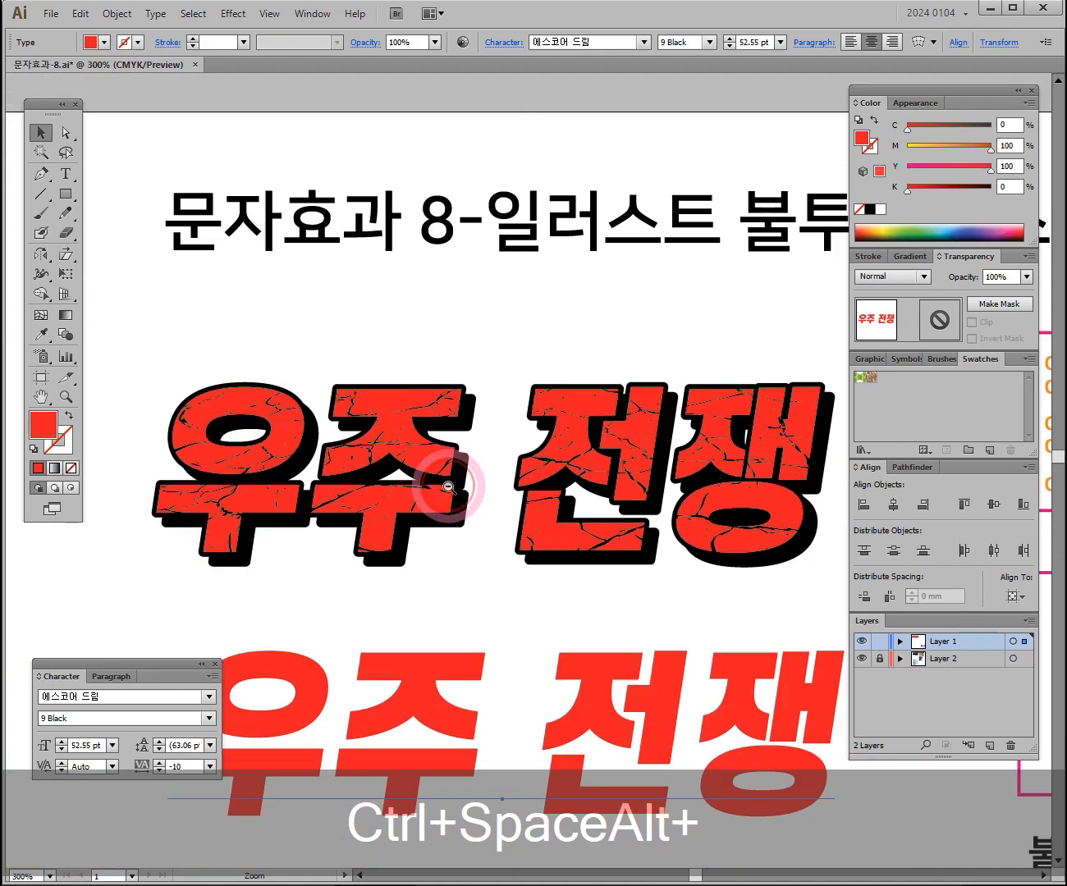
- Deselect the plain red lettering and look over the lesson page with both letterings and the opacity mask notes
left_click(617, 494, "ctrl+alt")
key("space")
left_click_drag(612, 489, 518, 371)
left_click(607, 392)
key("space")
left_click_drag(617, 400, 558, 357)
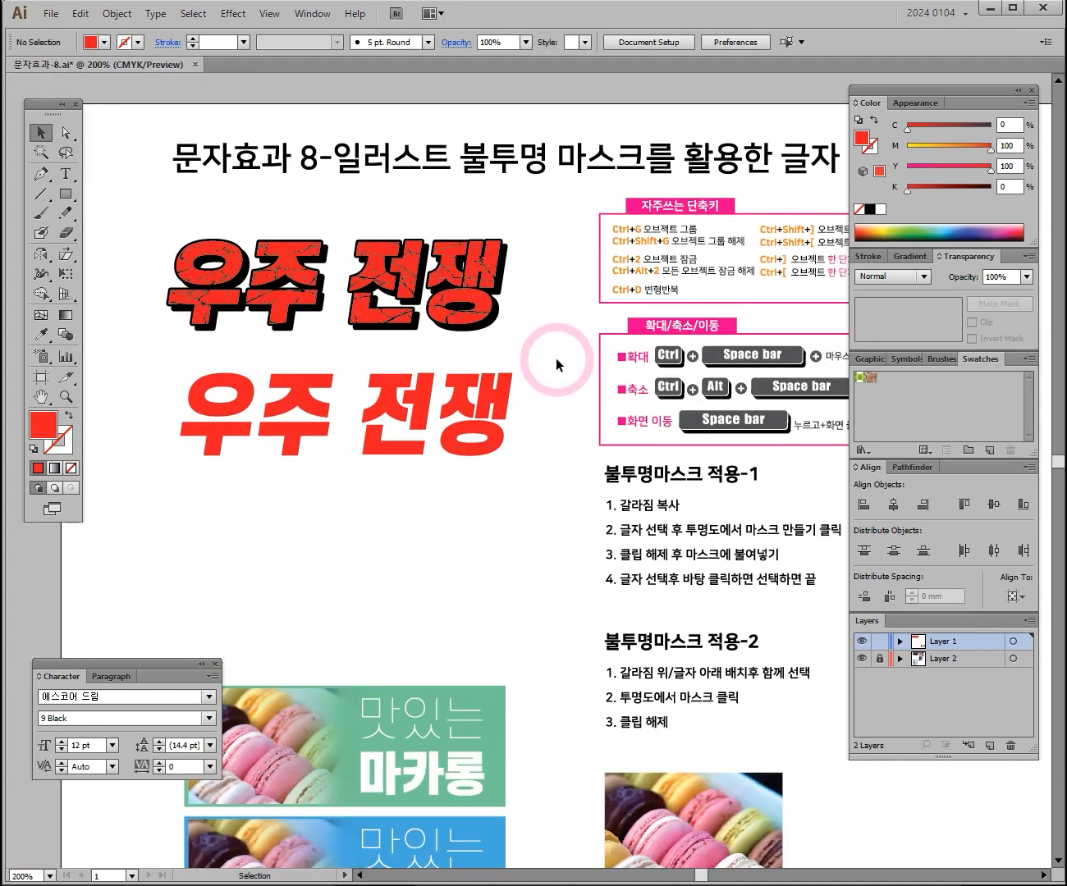
key("space")
left_click_drag(555, 361, 526, 330)
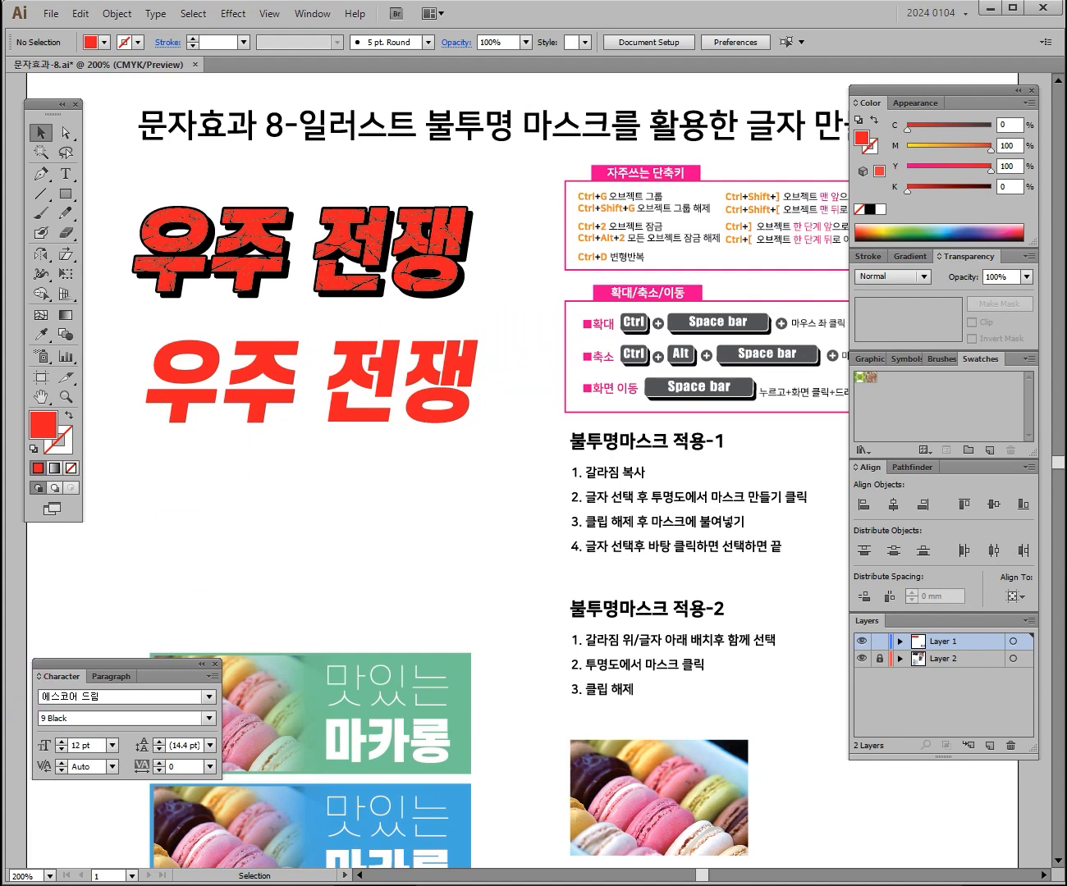
- Switch to Chrome and browse the Google image results for 갈라짐 for a suitable crack texture
key("alt+Tab")
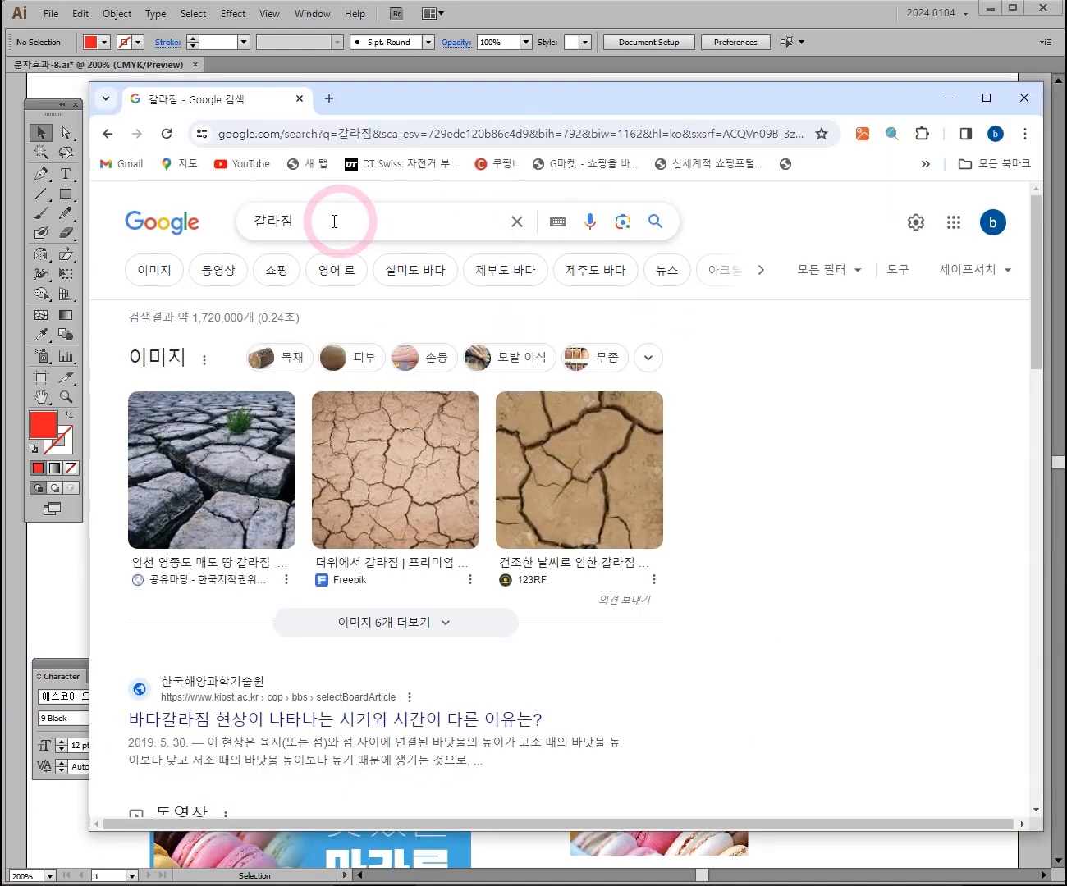
left_click(293, 221)
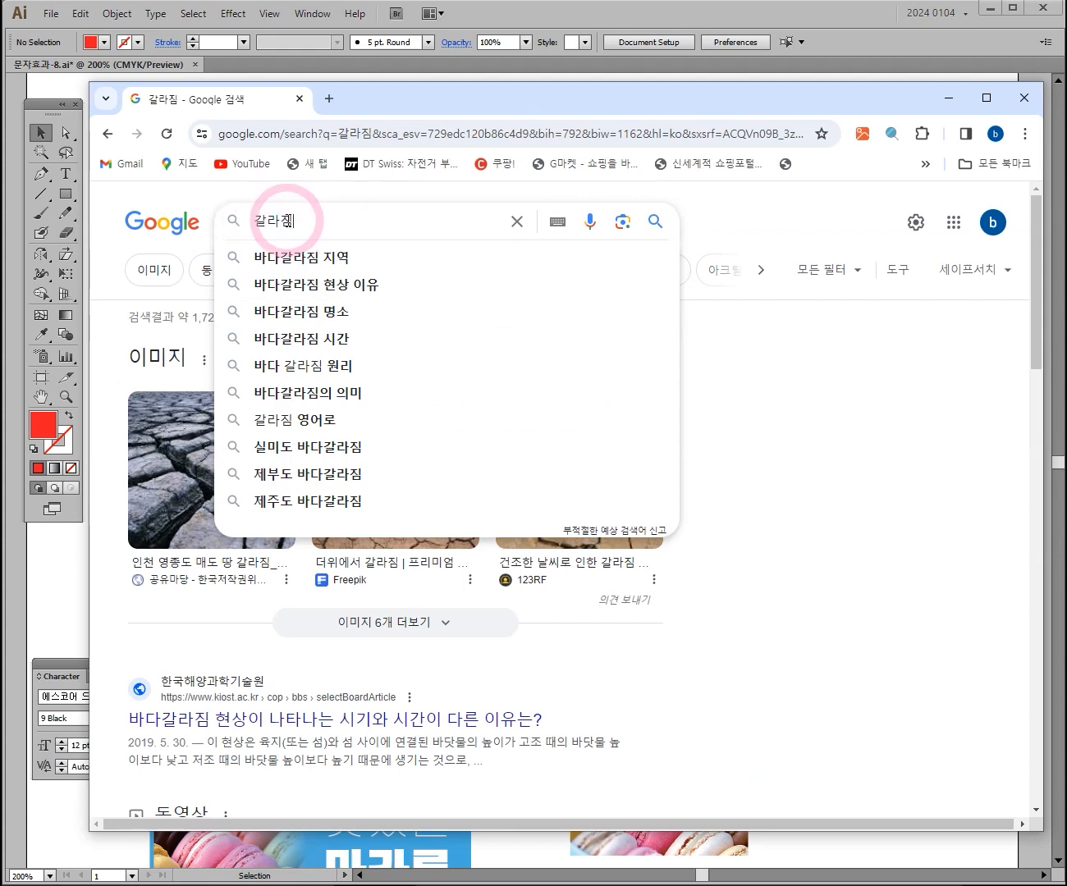
left_click_drag(381, 96, 454, 144)
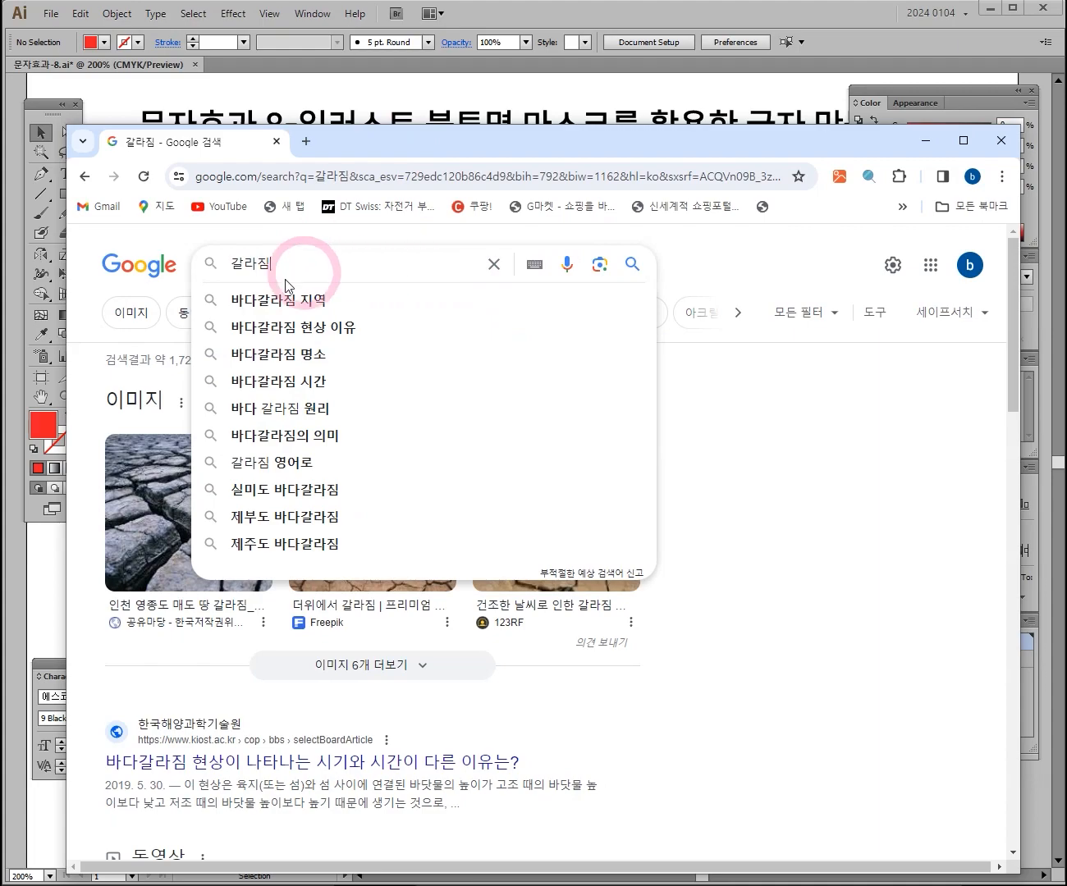
left_click(136, 324)
scroll(659, 532, "down", 2)
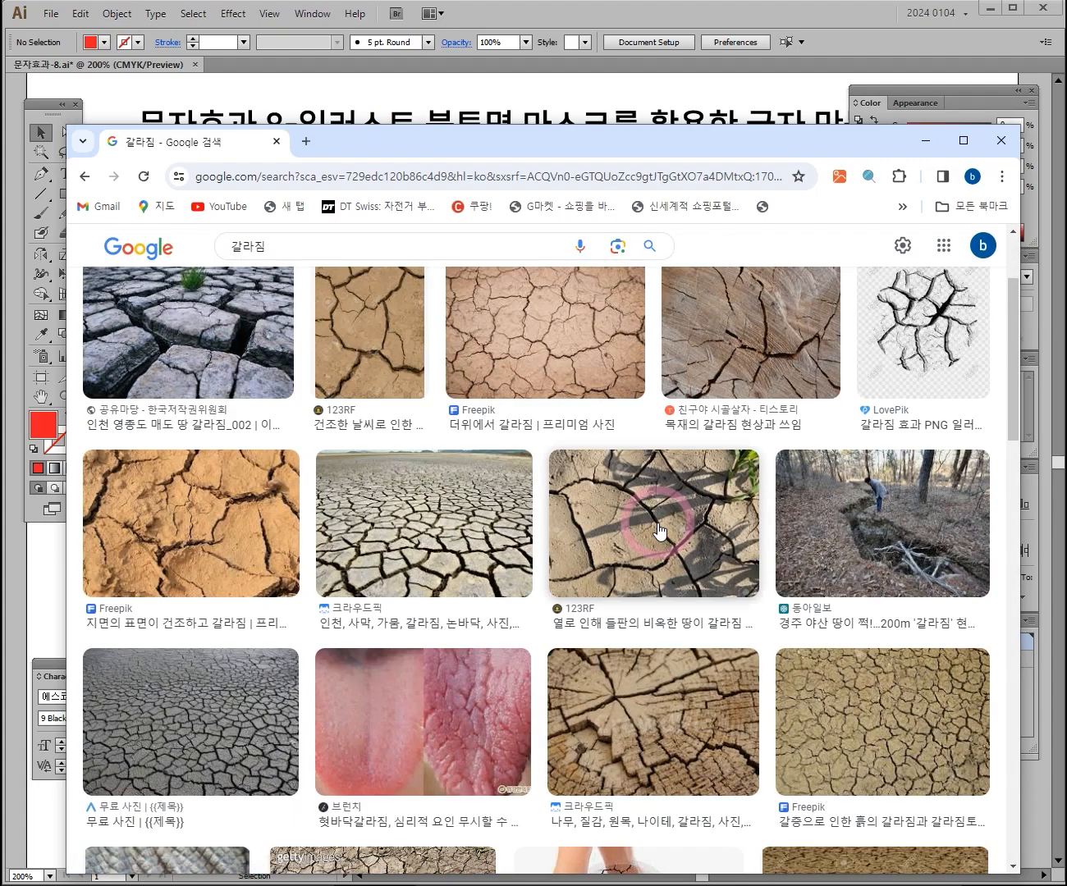
scroll(659, 532, "down", 3)
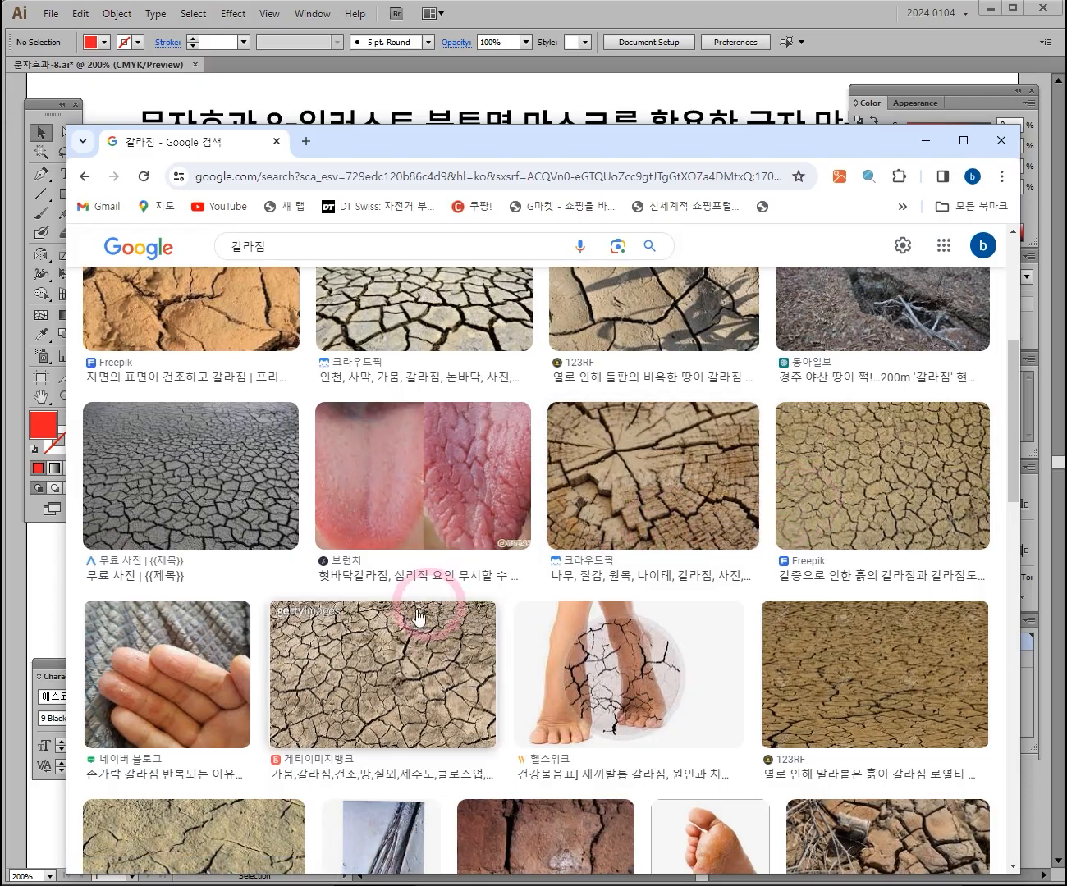
scroll(607, 624, "down", 5)
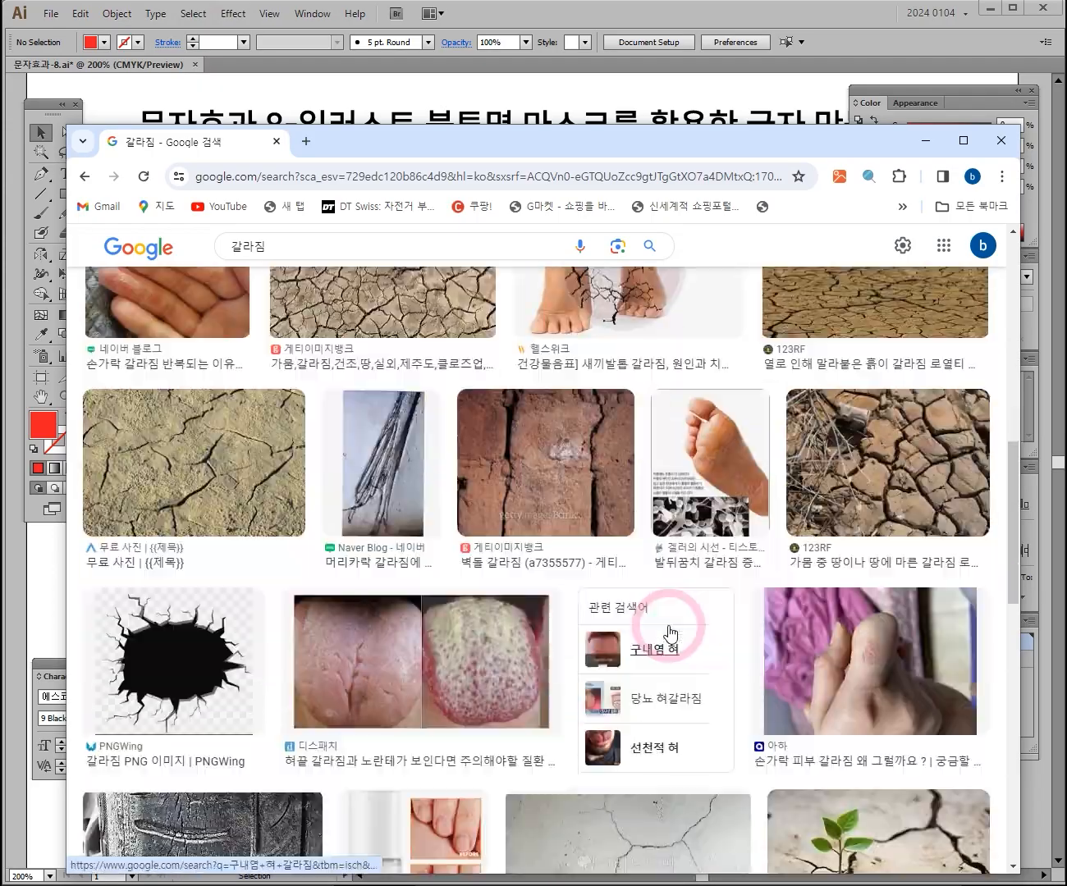
scroll(668, 634, "up", 10)
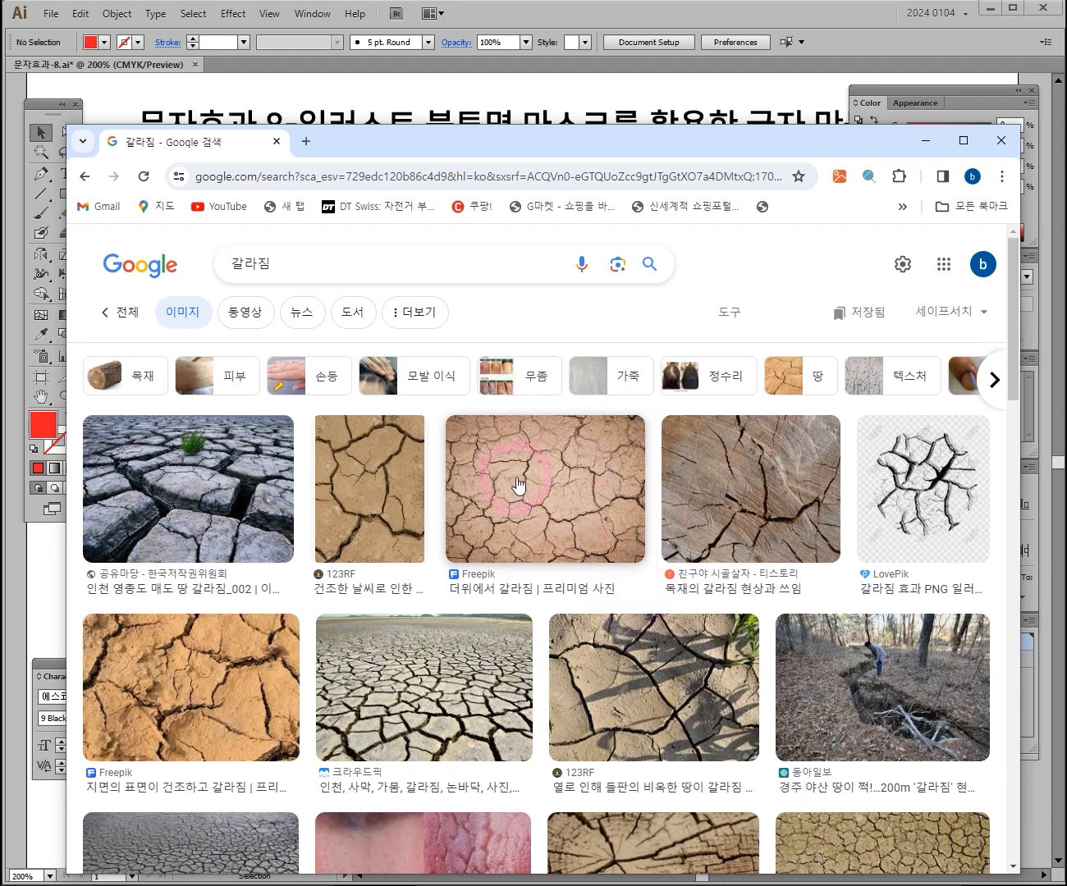
- Copy the Freepik cracked-ground photo 더위에서 갈라짐 from its enlarged preview and return to Illustrator
left_click(567, 479)
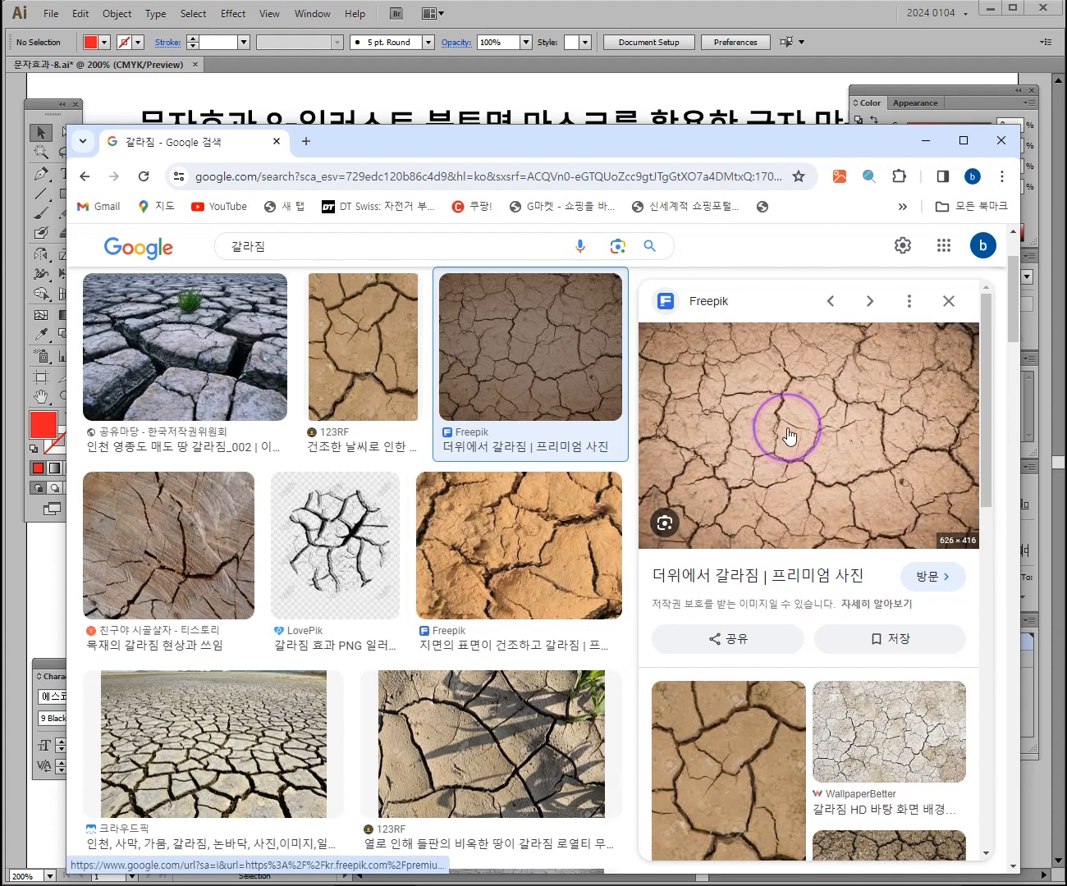
right_click(786, 428)
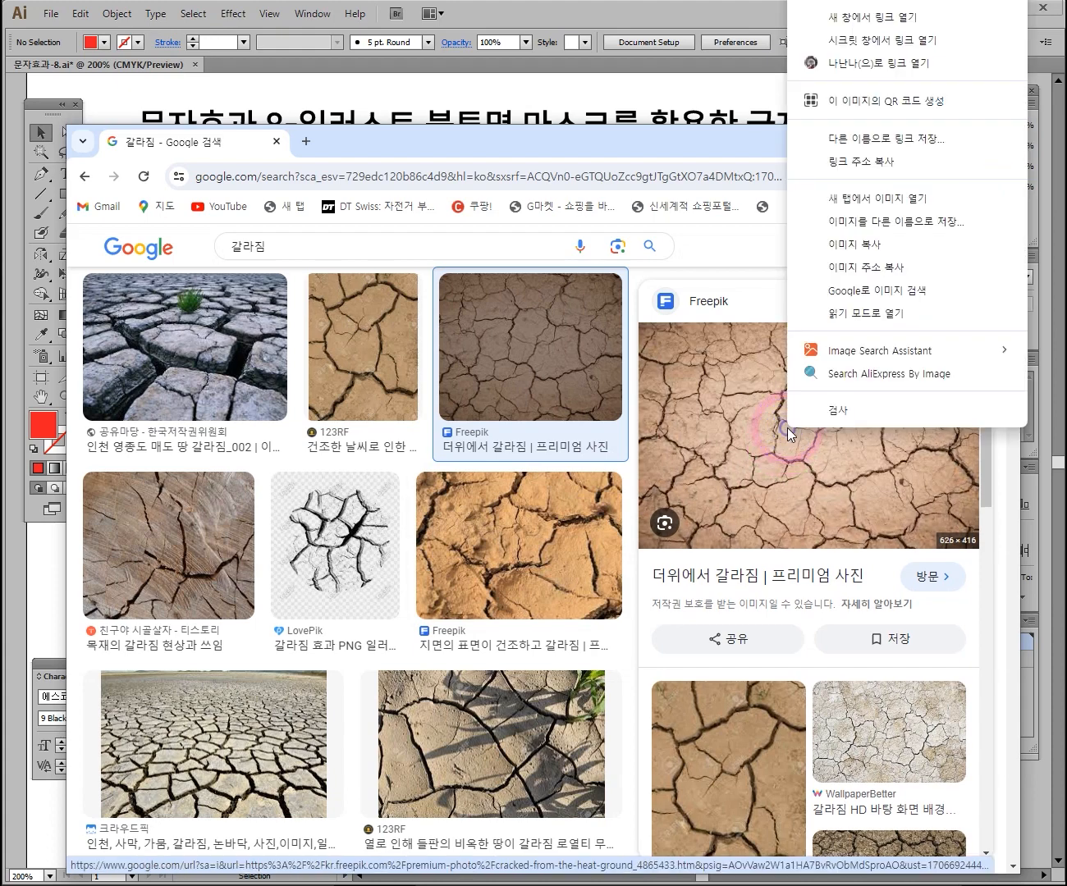
left_click(845, 246)
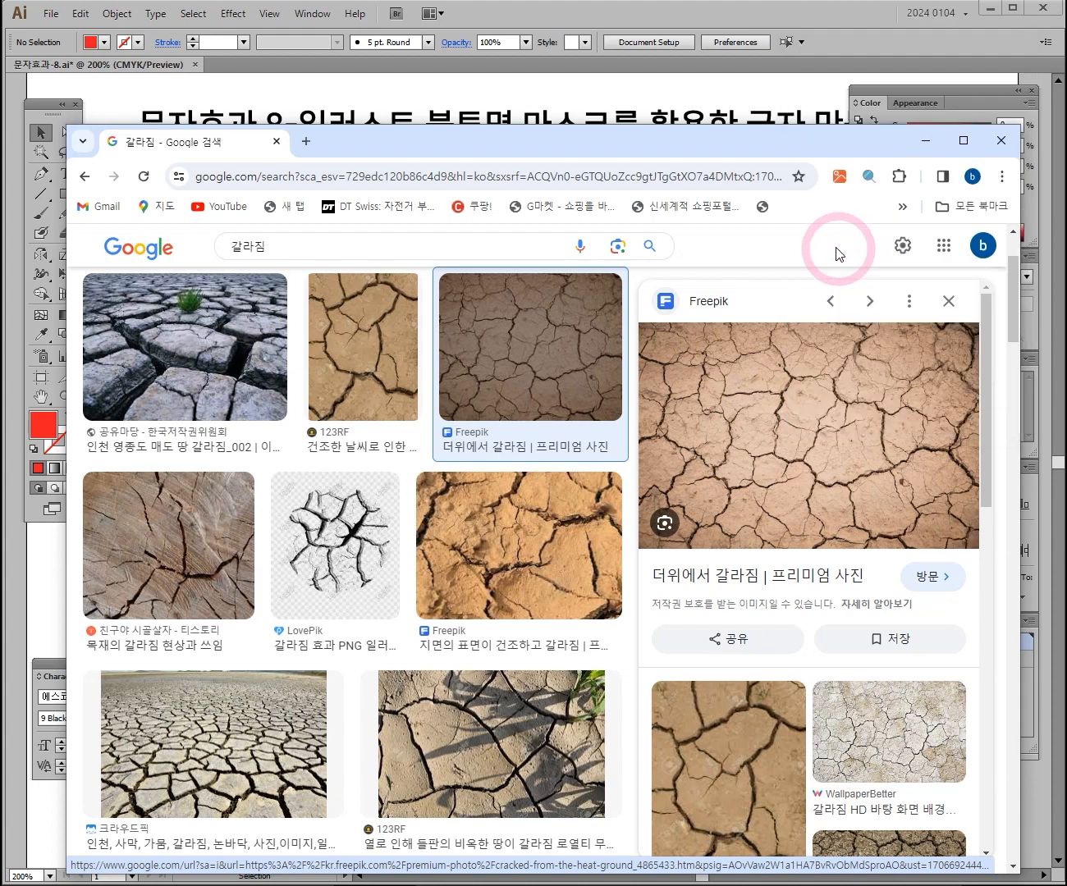
left_click(928, 141)
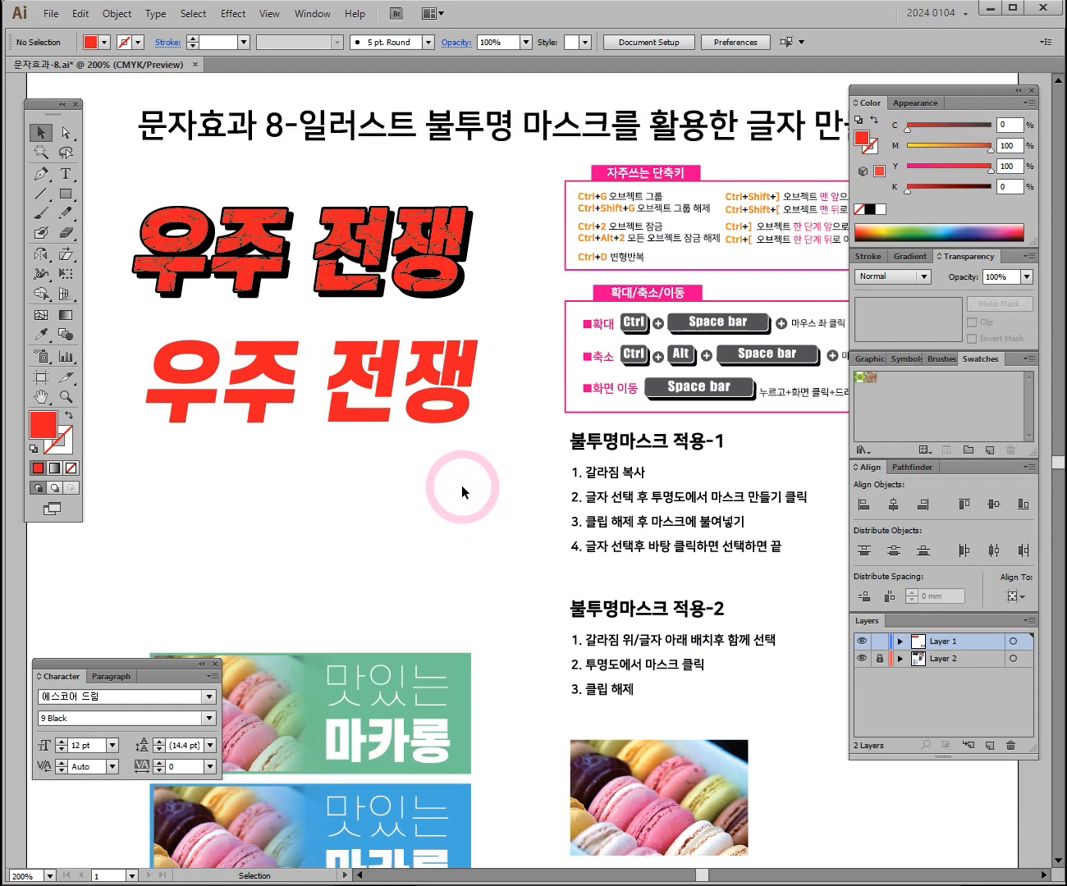
- Create a new portrait CMYK document 213 mm wide and 300 mm high with one artboard
key("ctrl")
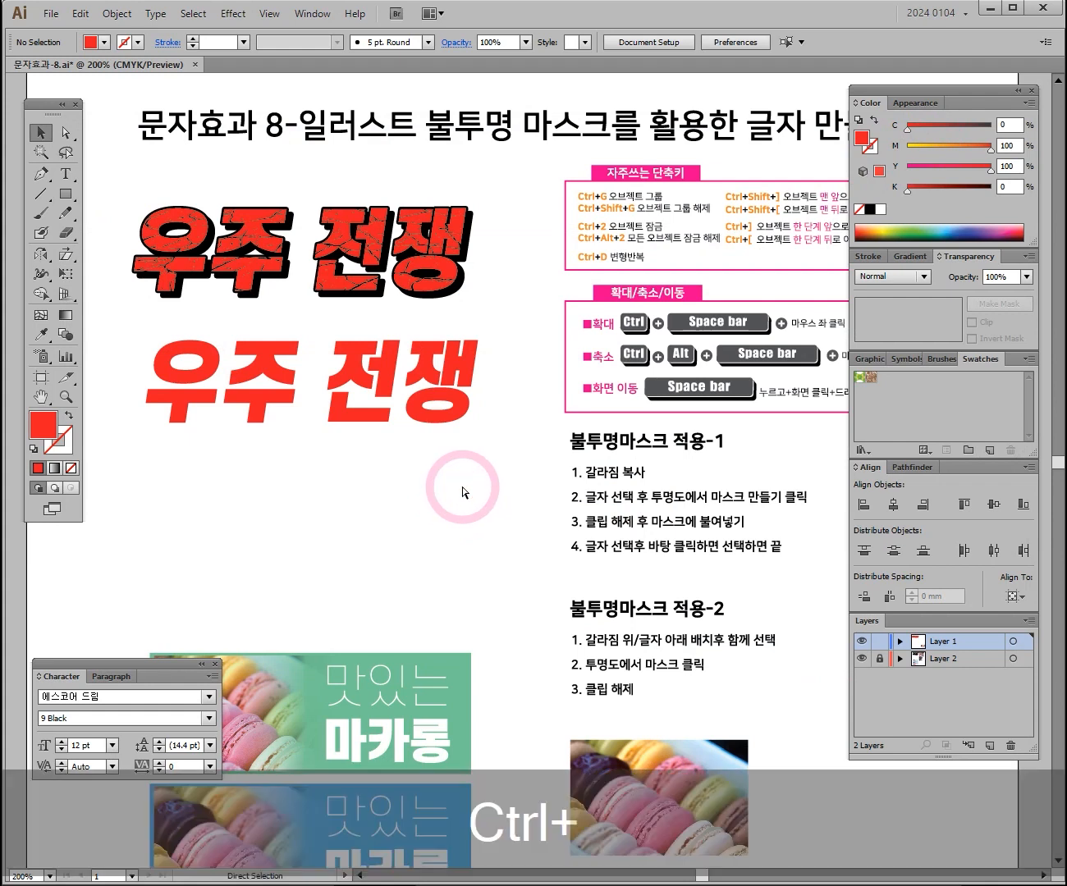
key("ctrl+n")
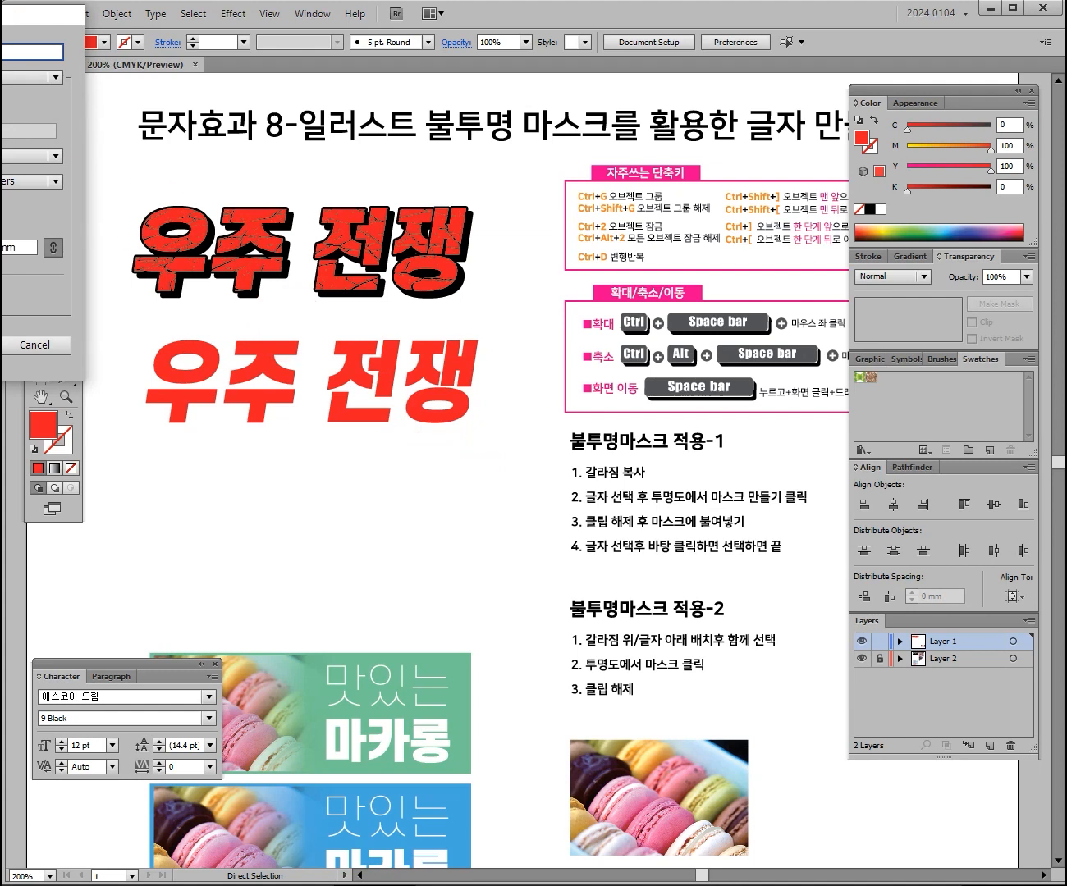
left_click_drag(2, 18, 553, 299)
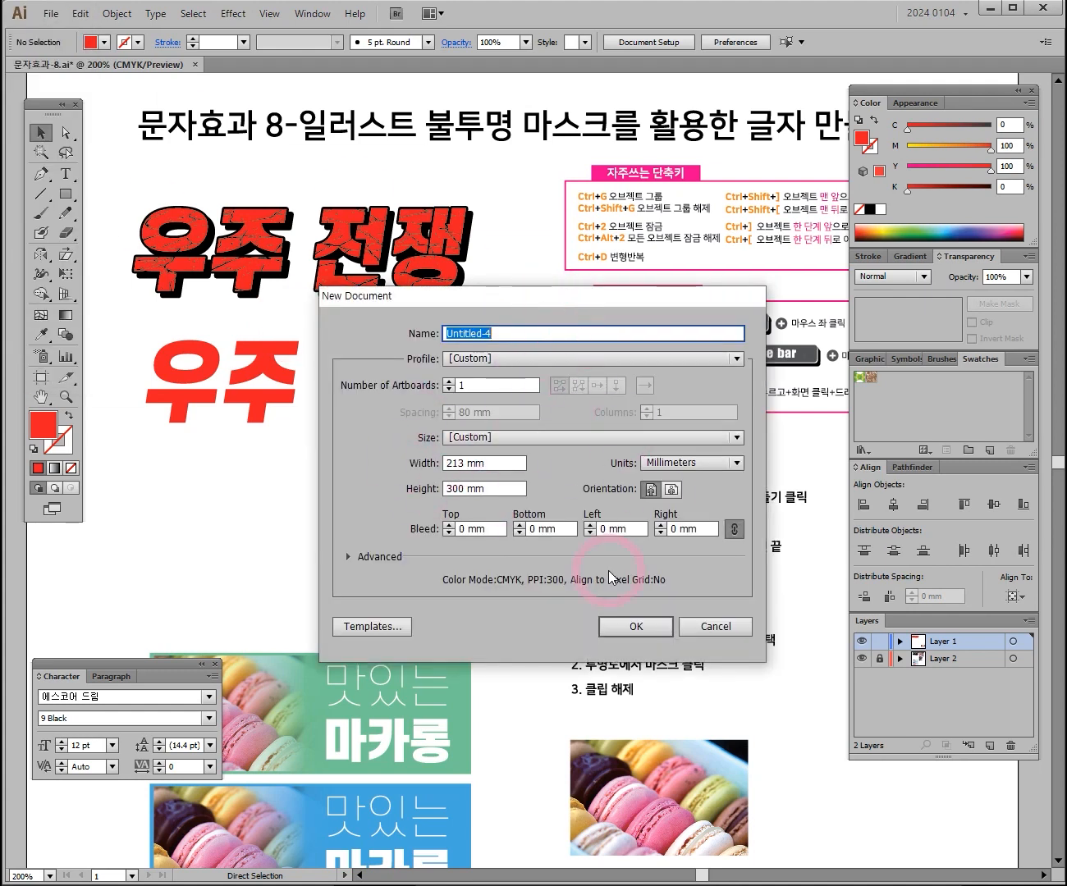
left_click(636, 627)
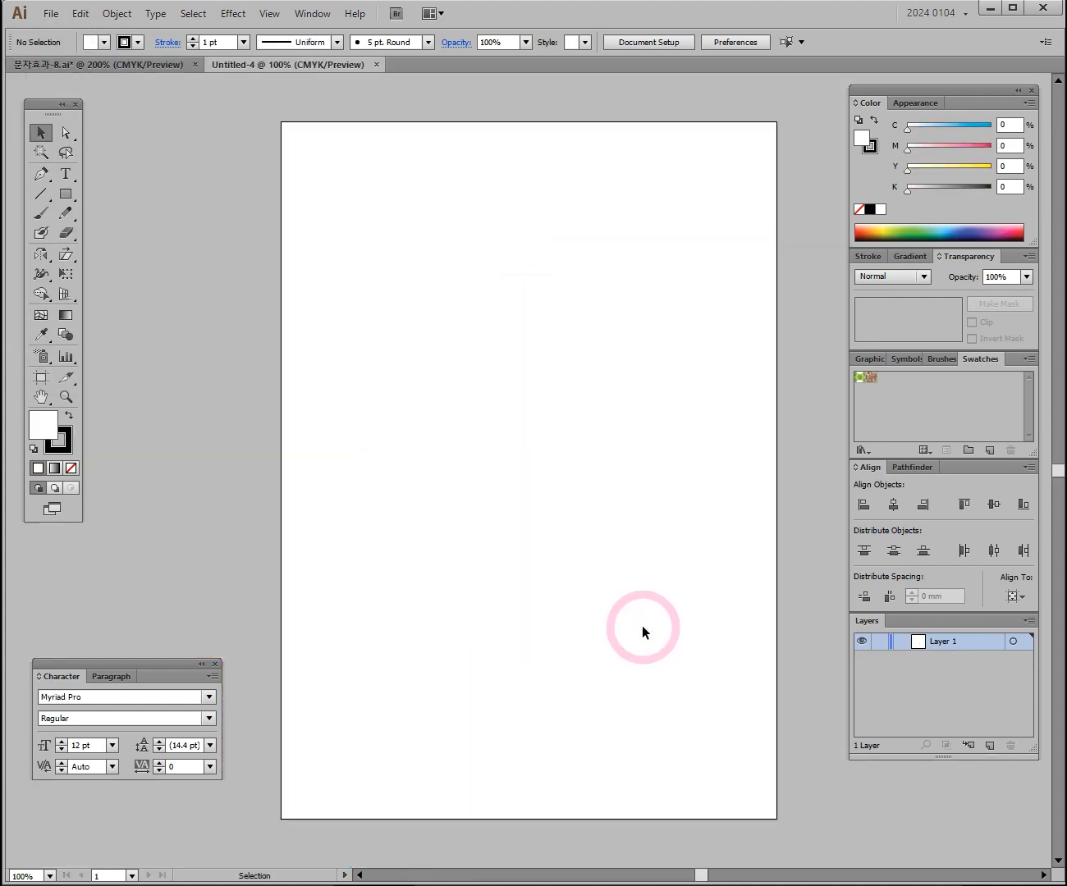
- Paste the copied cracked-ground photo into the new document and check its cracks up close
key("ctrl")
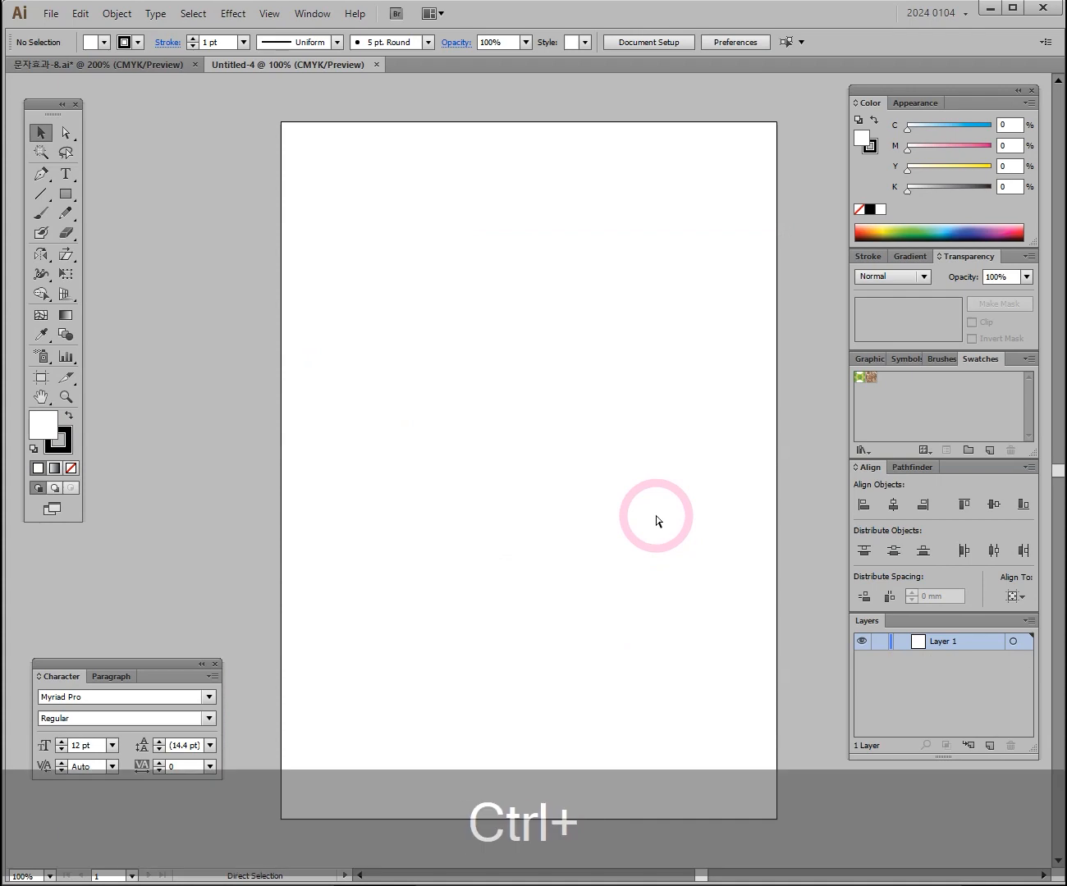
key("ctrl+v")
key("ctrl+space")
left_click(500, 506)
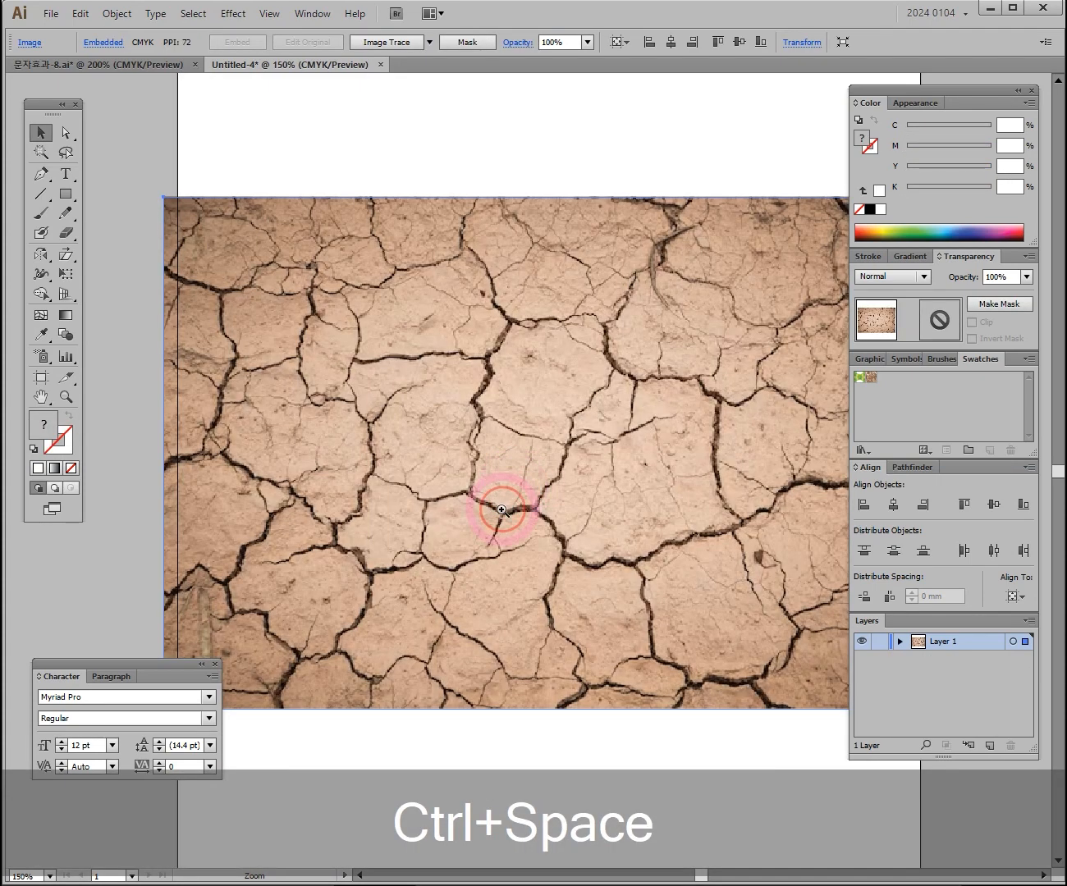
left_click(507, 476)
left_click(517, 444)
key("ctrl+space")
left_click(547, 443, "ctrl+alt")
left_click(556, 466, "ctrl+alt")
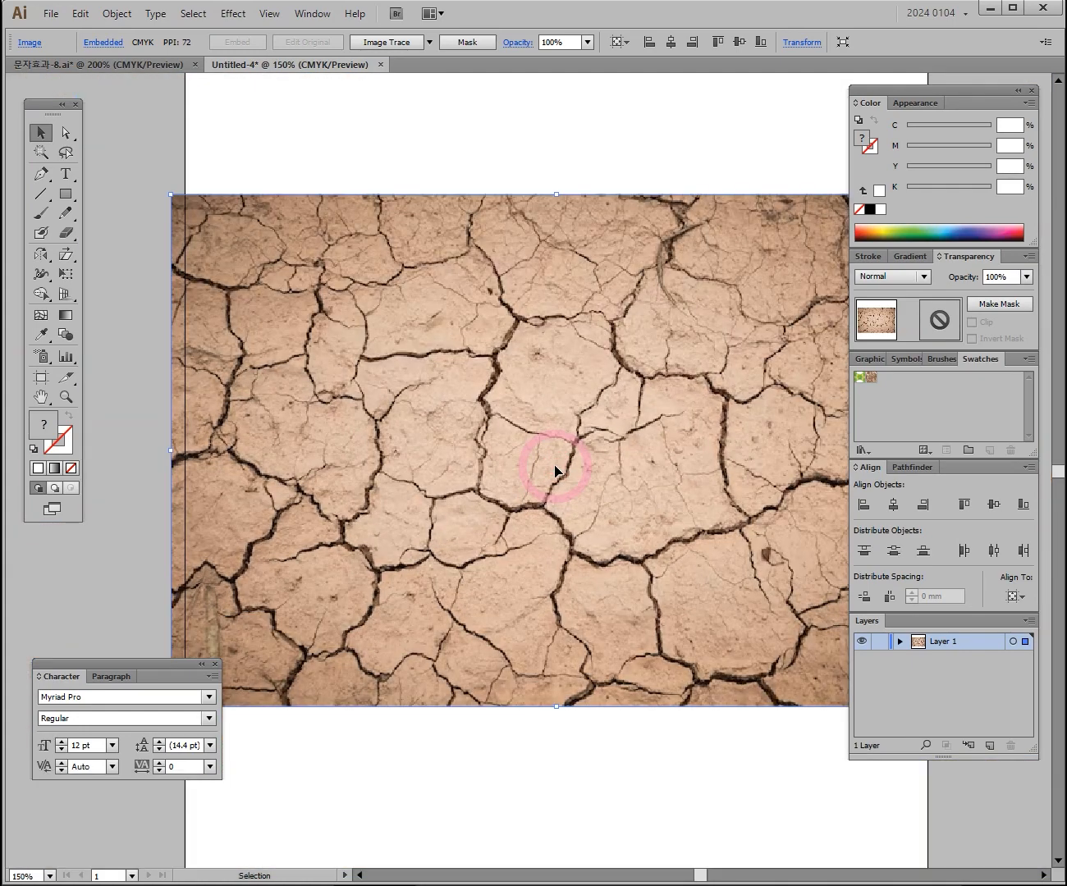
left_click(555, 469, "ctrl+alt")
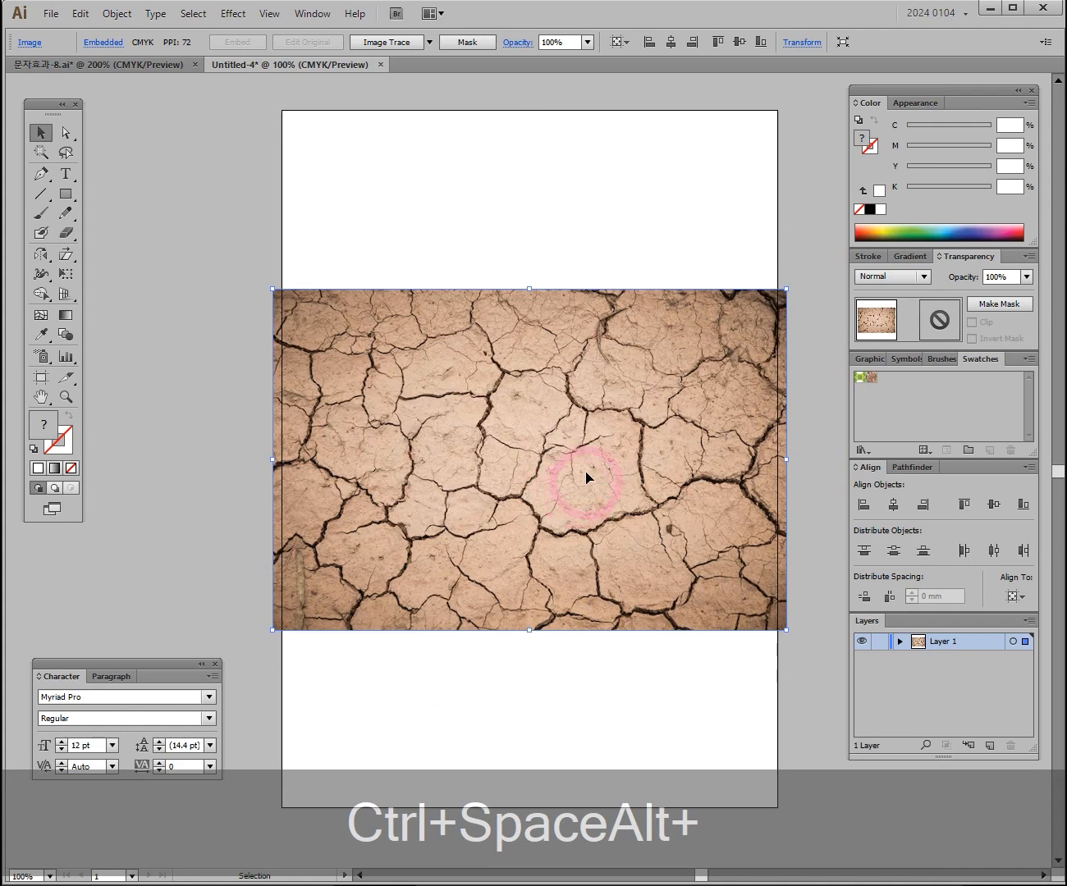
- Move the cracked-ground photo up and to the left so it overlaps the artboard's left edge
left_click_drag(574, 426, 572, 425)
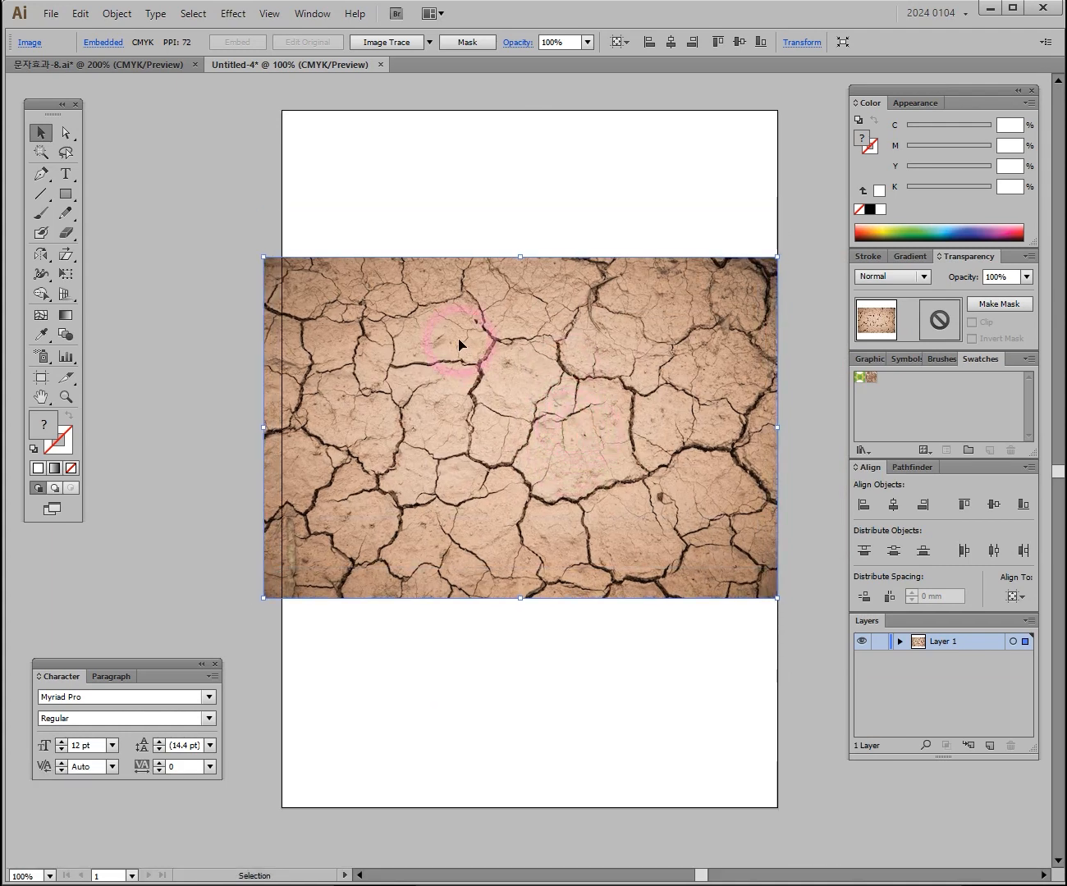
left_click_drag(458, 346, 353, 333)
left_click(41, 133)
left_click(263, 329)
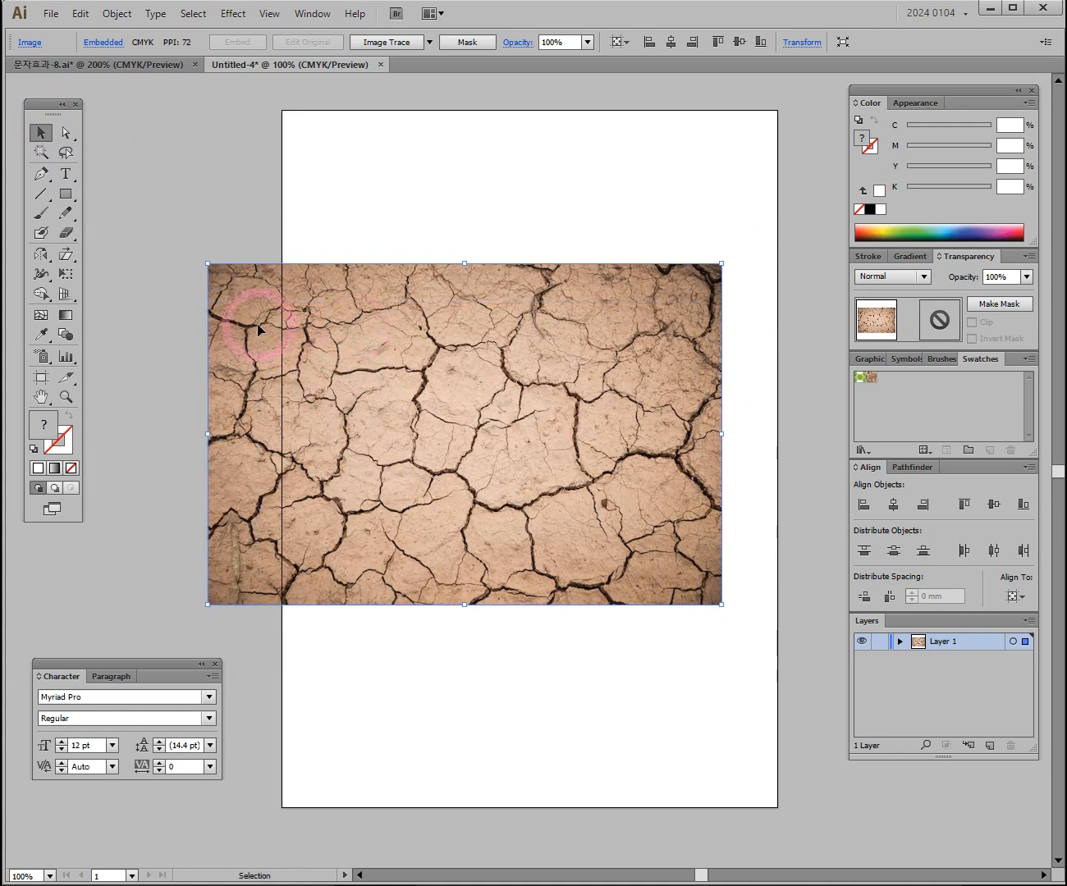
left_click(286, 443)
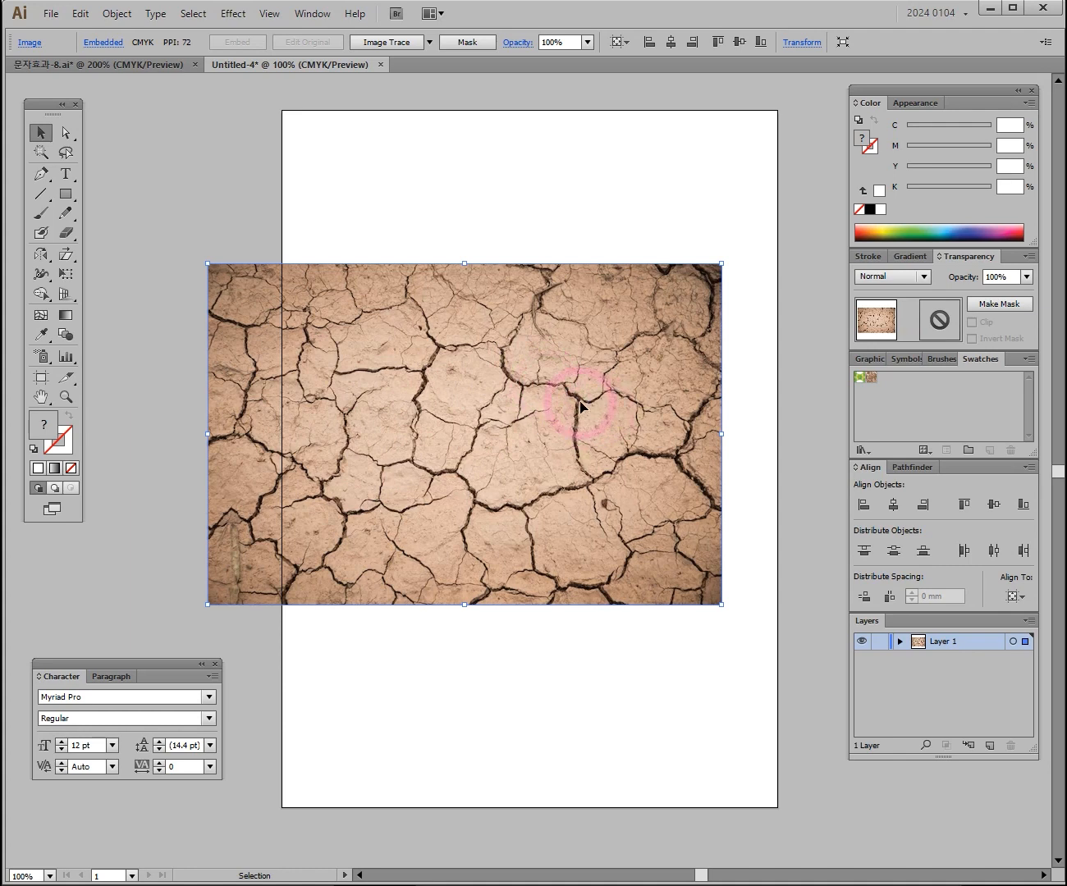
left_click_drag(506, 373, 504, 337)
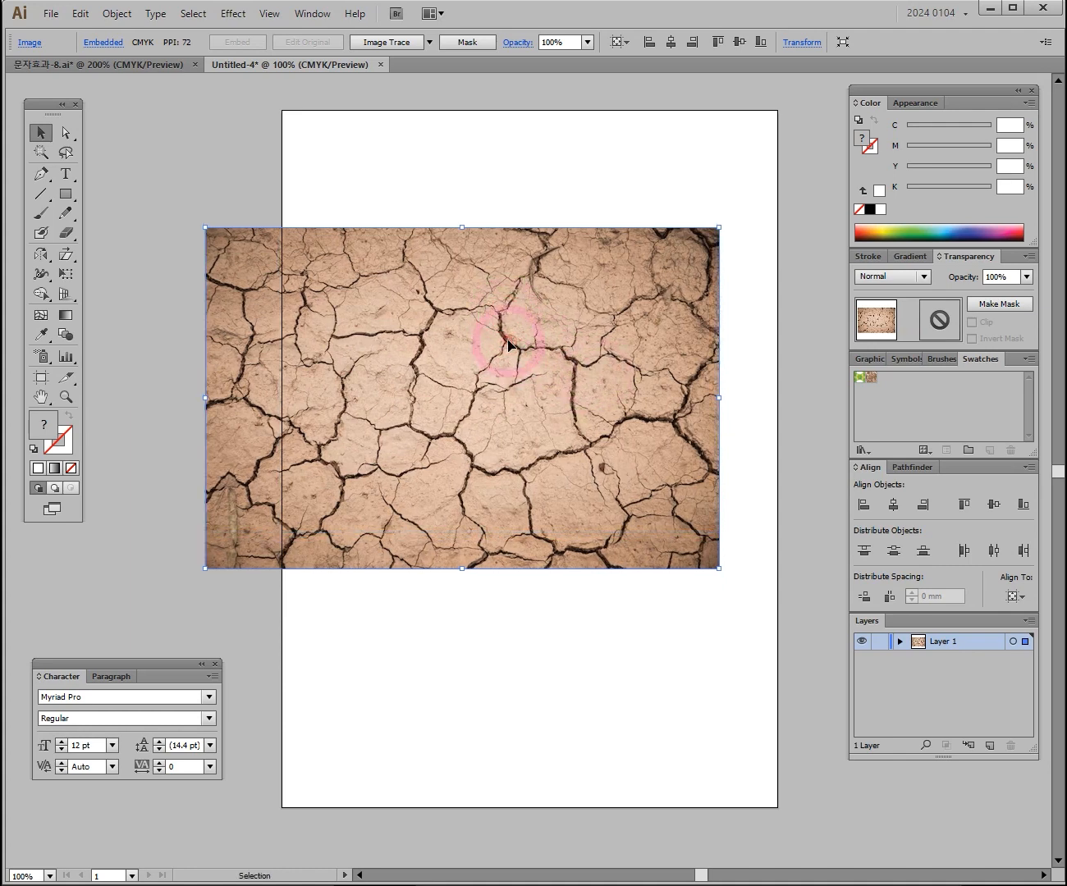
- Try Image Trace on the photo with the default preset, and try tracing and expanding it with Black and White Logo
left_click(398, 47)
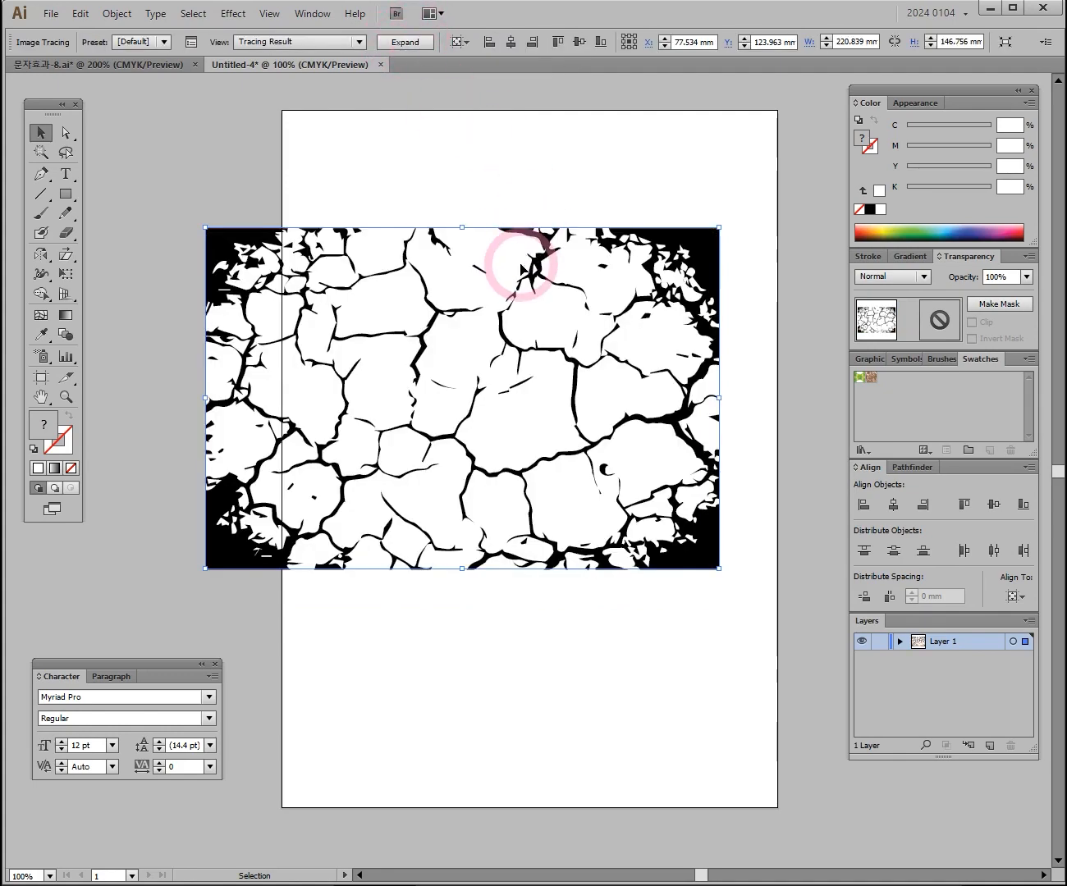
key("ctrl+z")
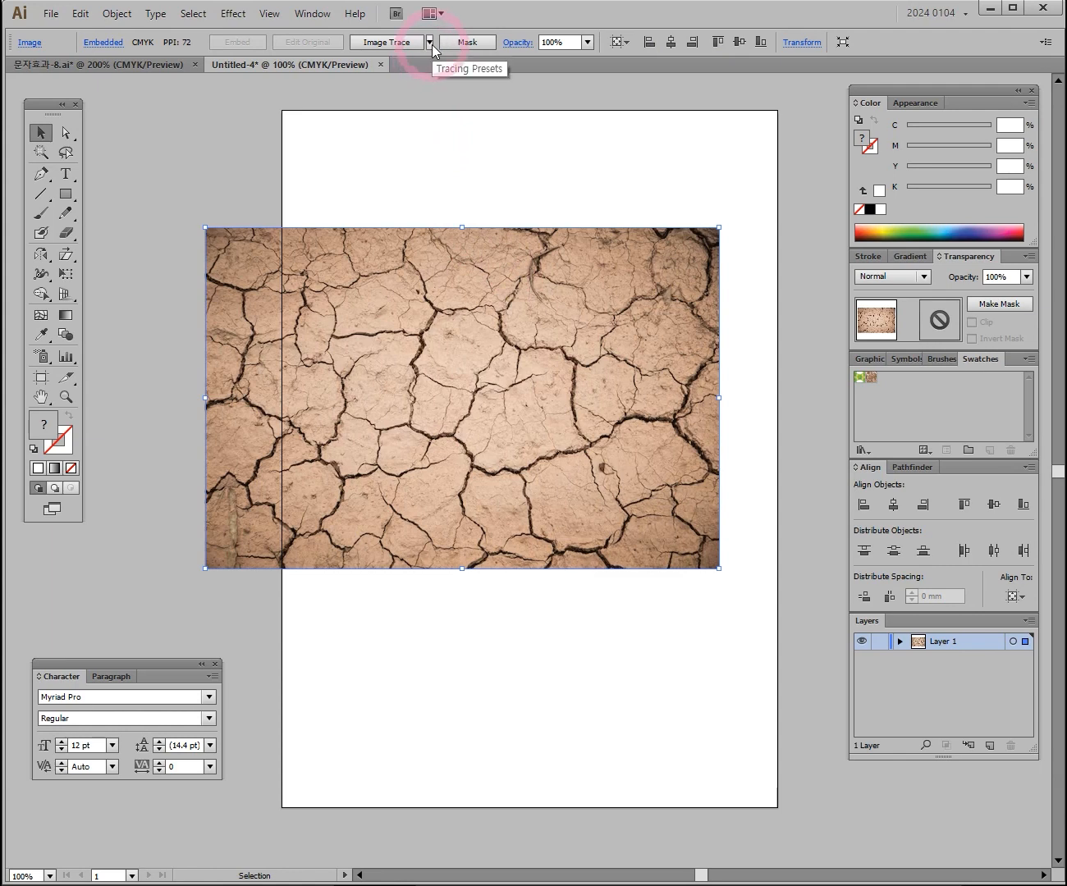
left_click(430, 42)
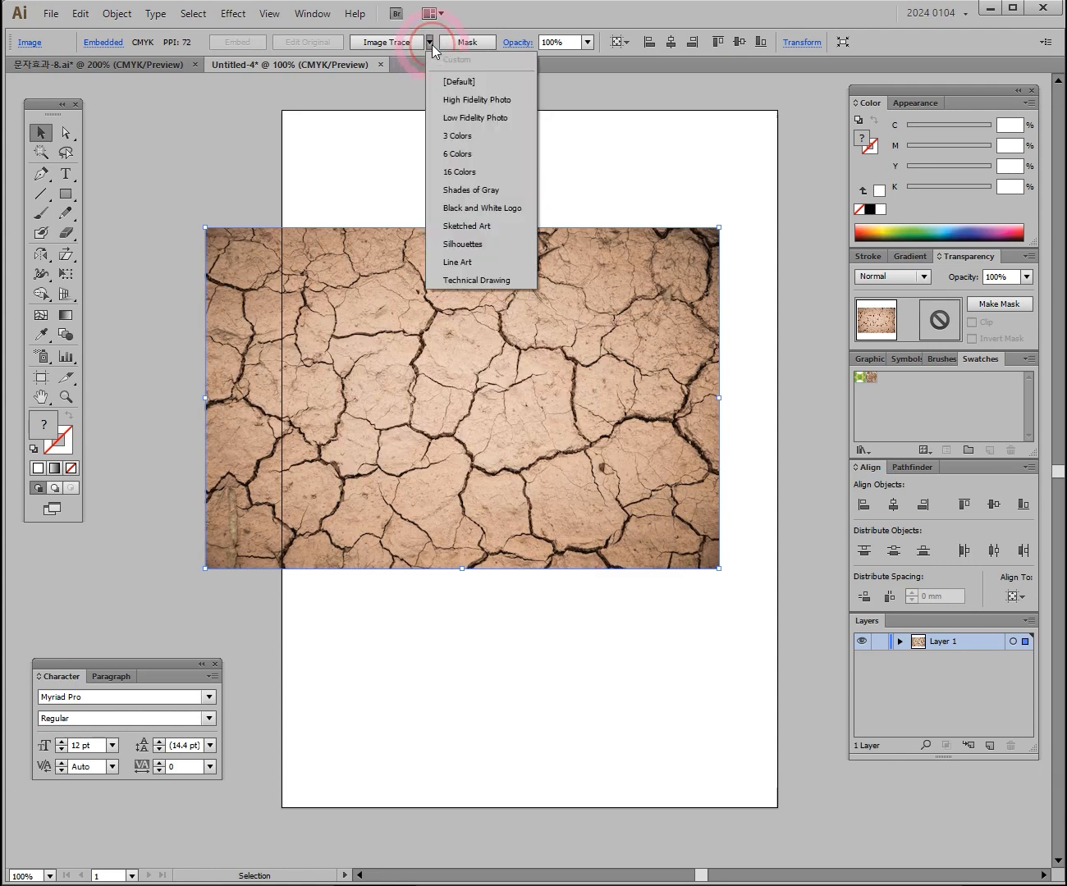
left_click(494, 210)
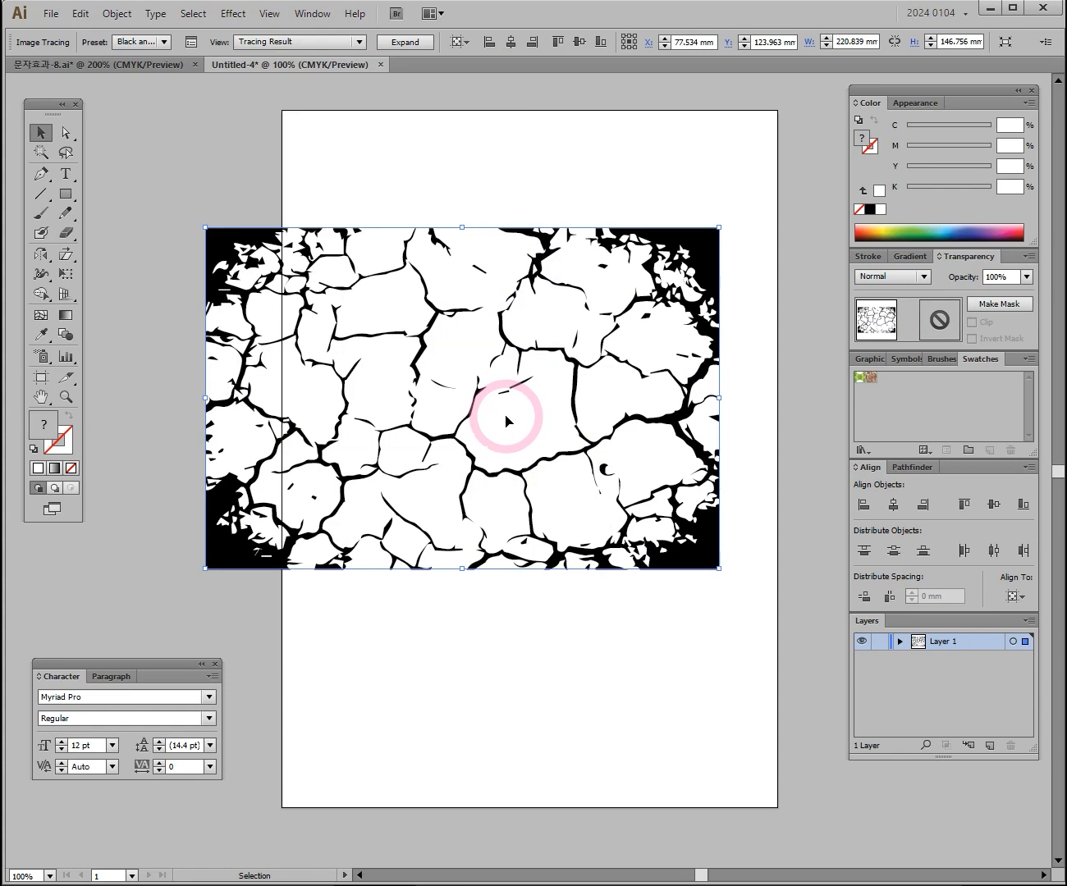
left_click(405, 46)
left_click(429, 407)
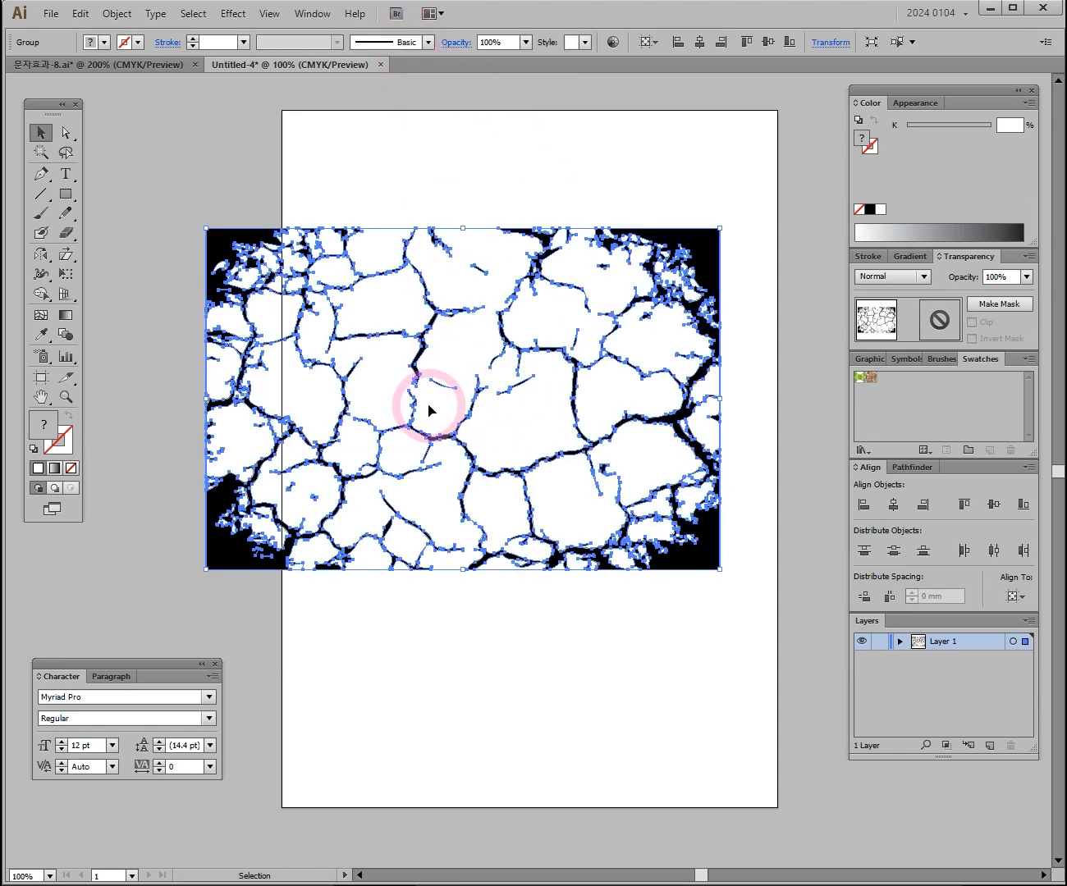
- Inspect the expanded crack outlines up close, and undo the expansion and tracing
key("ctrl+space")
left_click(436, 386)
left_click(568, 453)
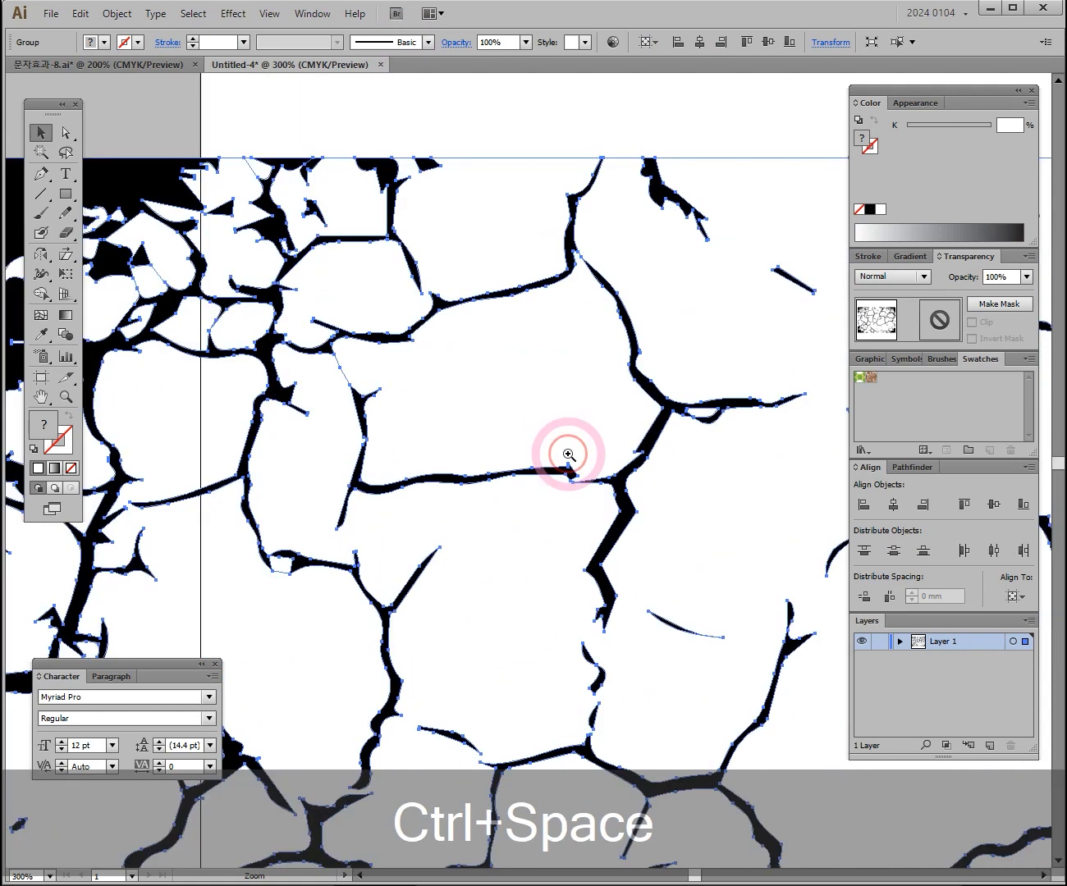
left_click(568, 453)
left_click(561, 463)
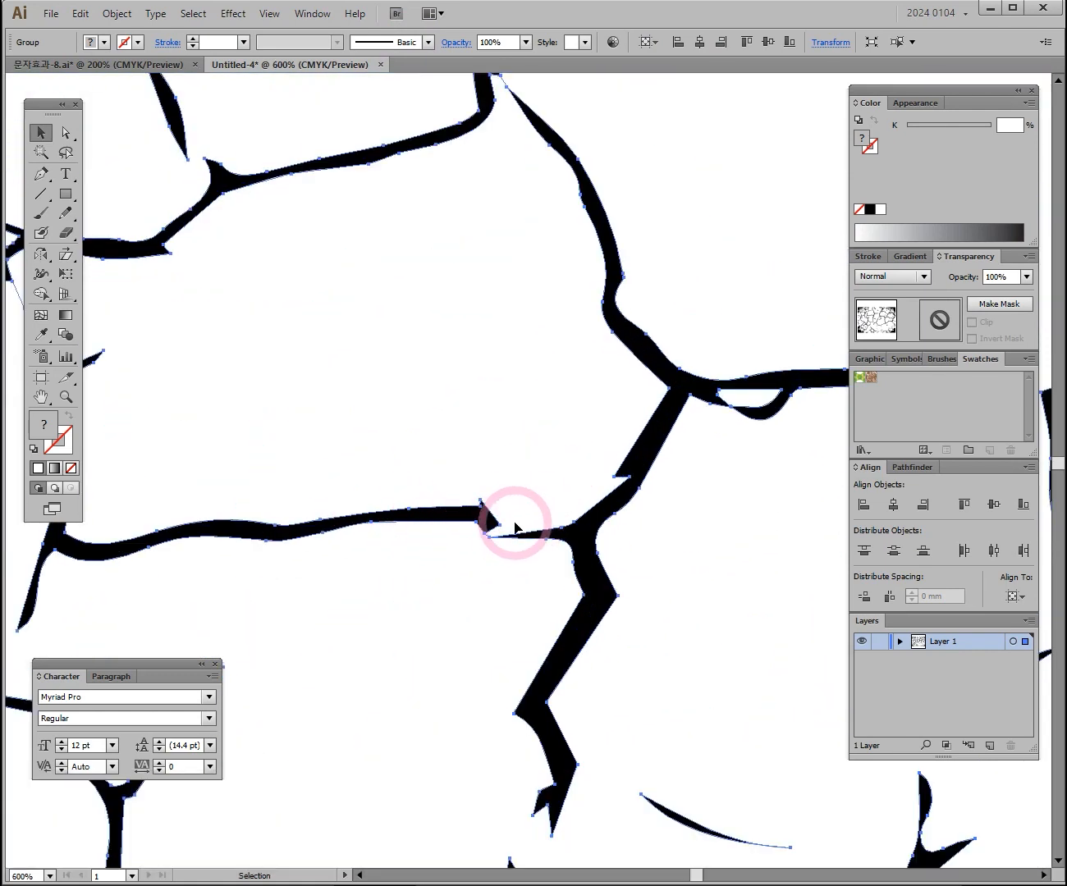
key("ctrl+space")
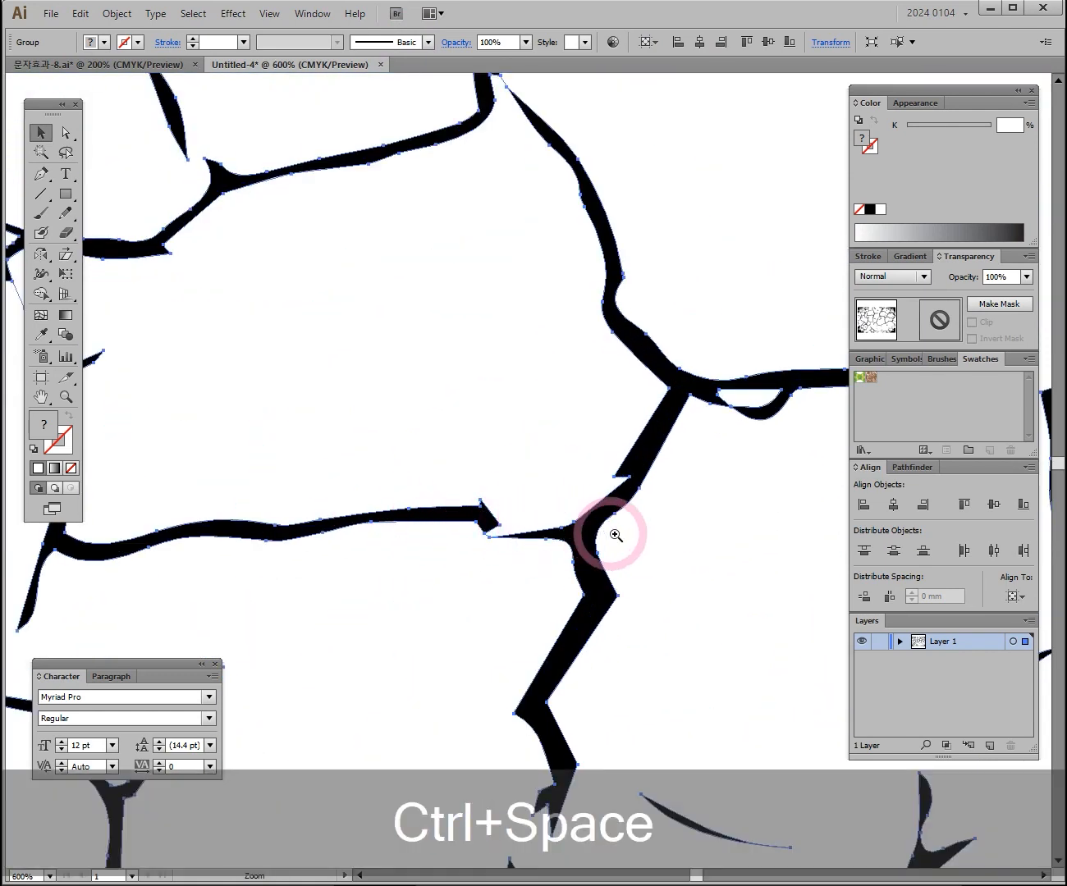
left_click(613, 538, "ctrl+alt")
left_click(547, 494, "ctrl+alt")
left_click(548, 499, "ctrl+alt")
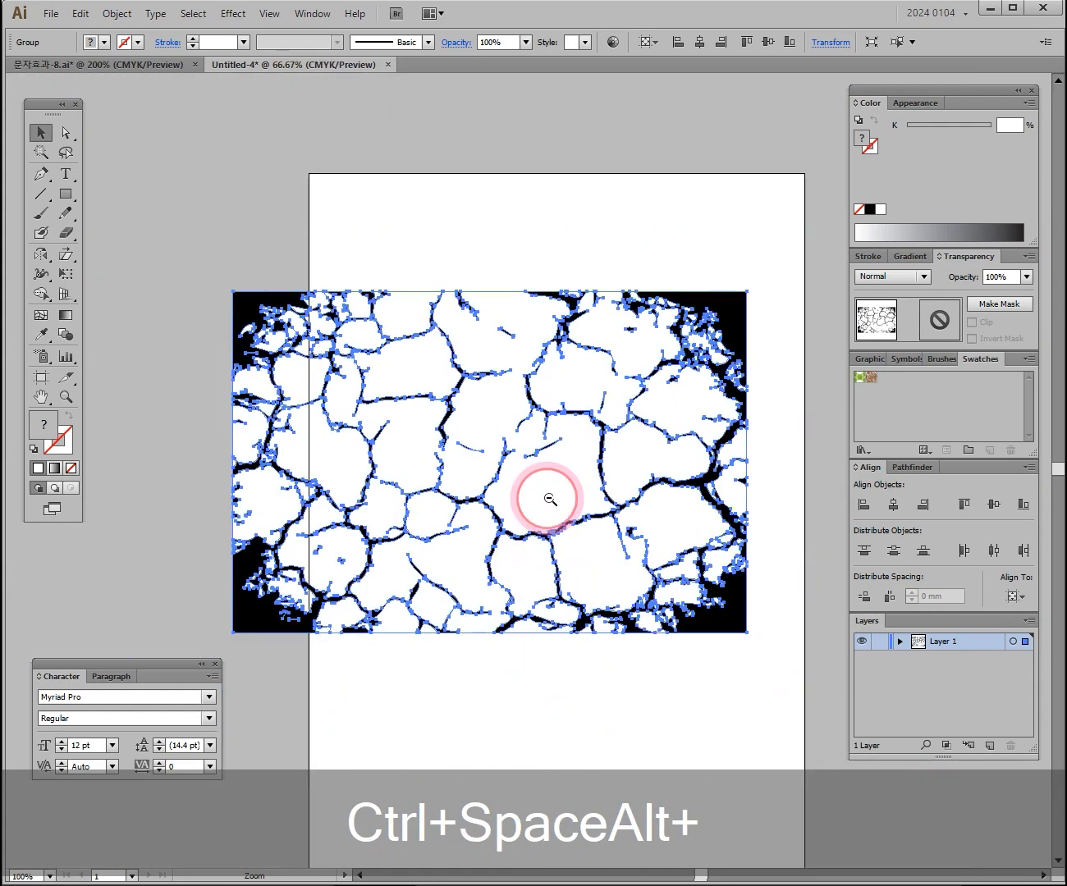
left_click(547, 499, "ctrl+alt")
key("ctrl+z")
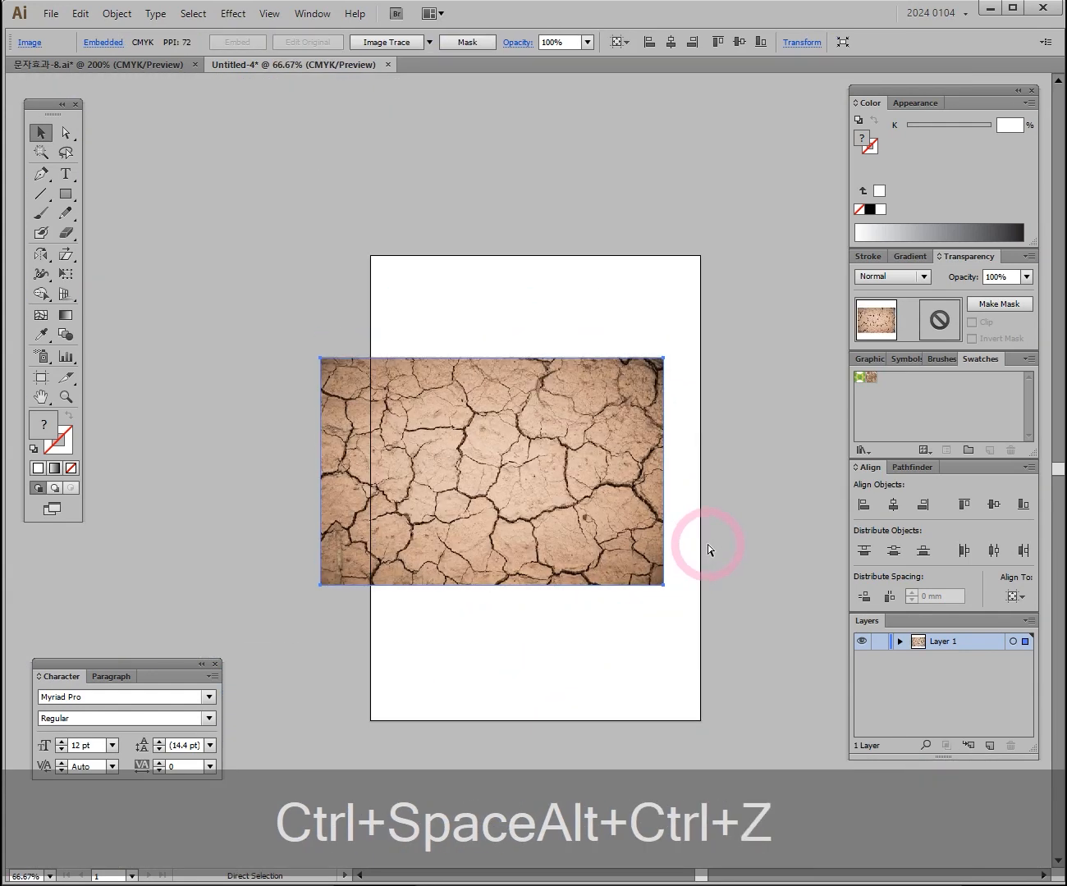
- Move the cracked-ground photo higher on the artboard, near its upper edge
left_click(40, 133)
left_click_drag(535, 471, 507, 430)
mouse_move(528, 411)
left_mouse_down()
mouse_move(600, 461)
mouse_move(523, 427)
mouse_move(541, 403)
left_mouse_up()
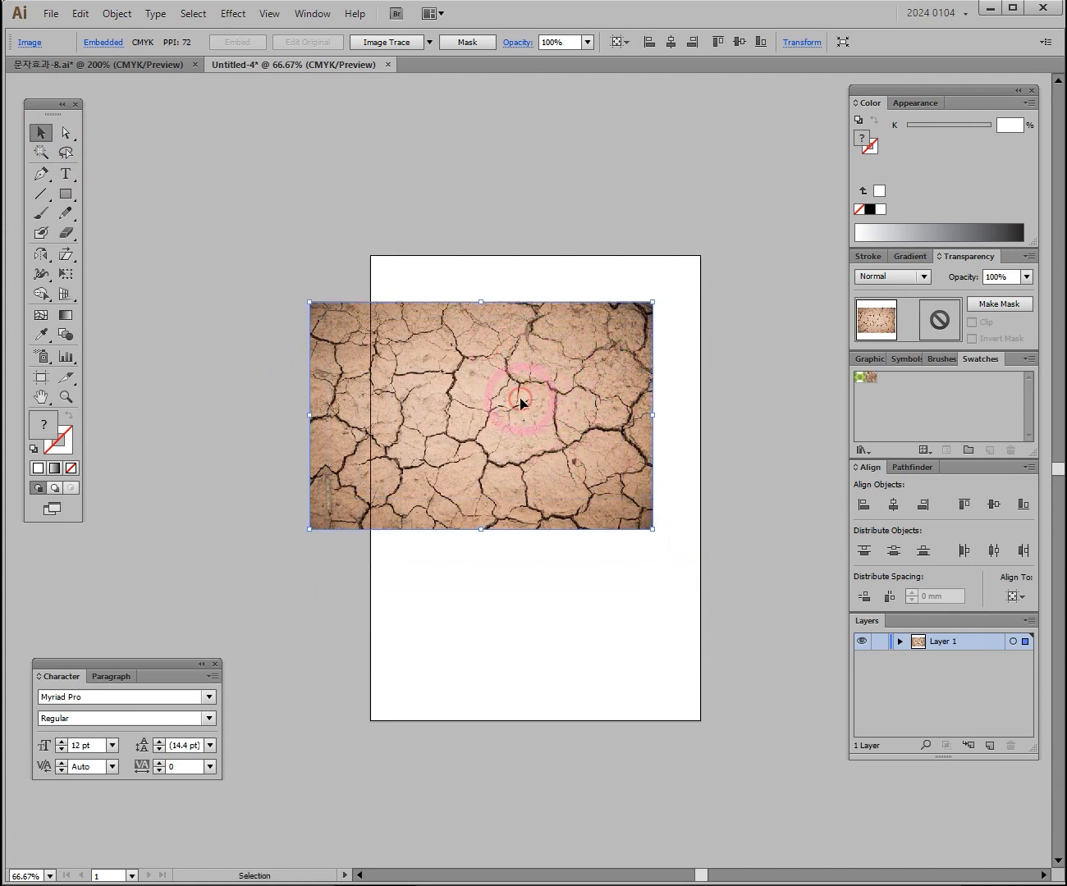
- Trace the photo with the Black and White Logo preset, expand the tracing into paths and deselect it
left_click(430, 43)
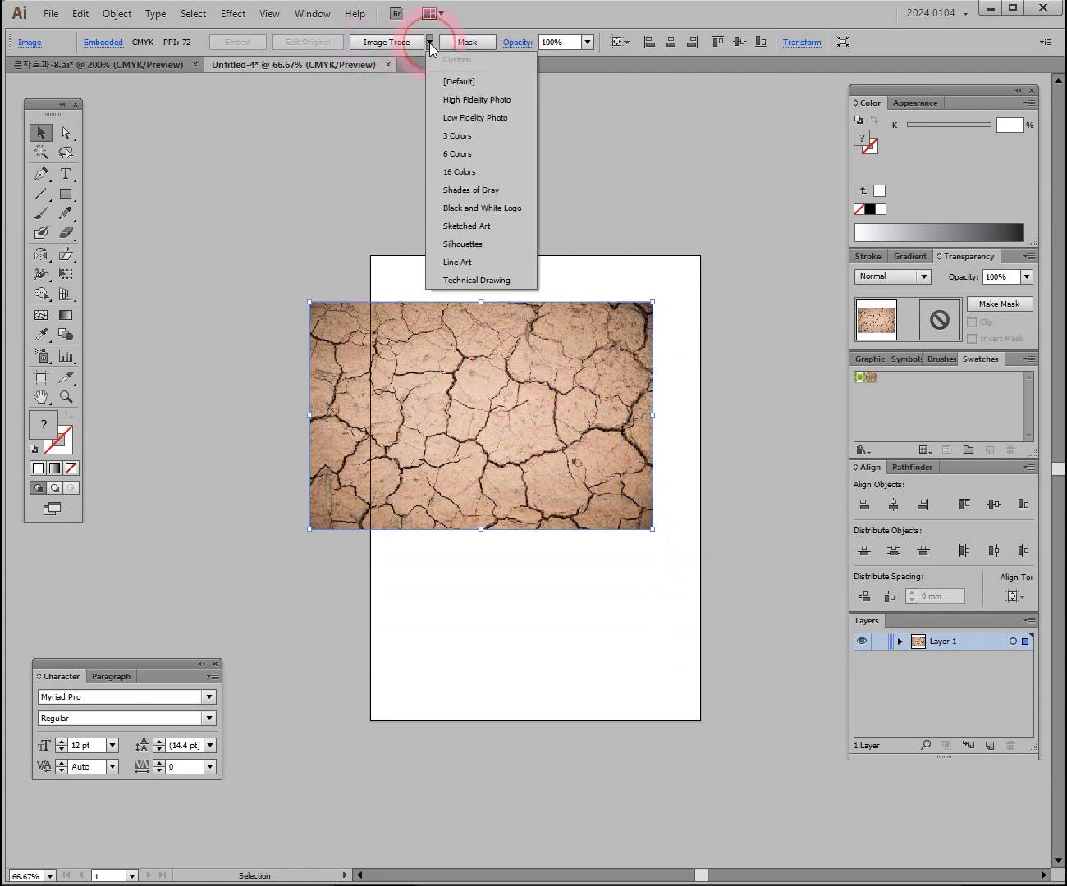
left_click(492, 212)
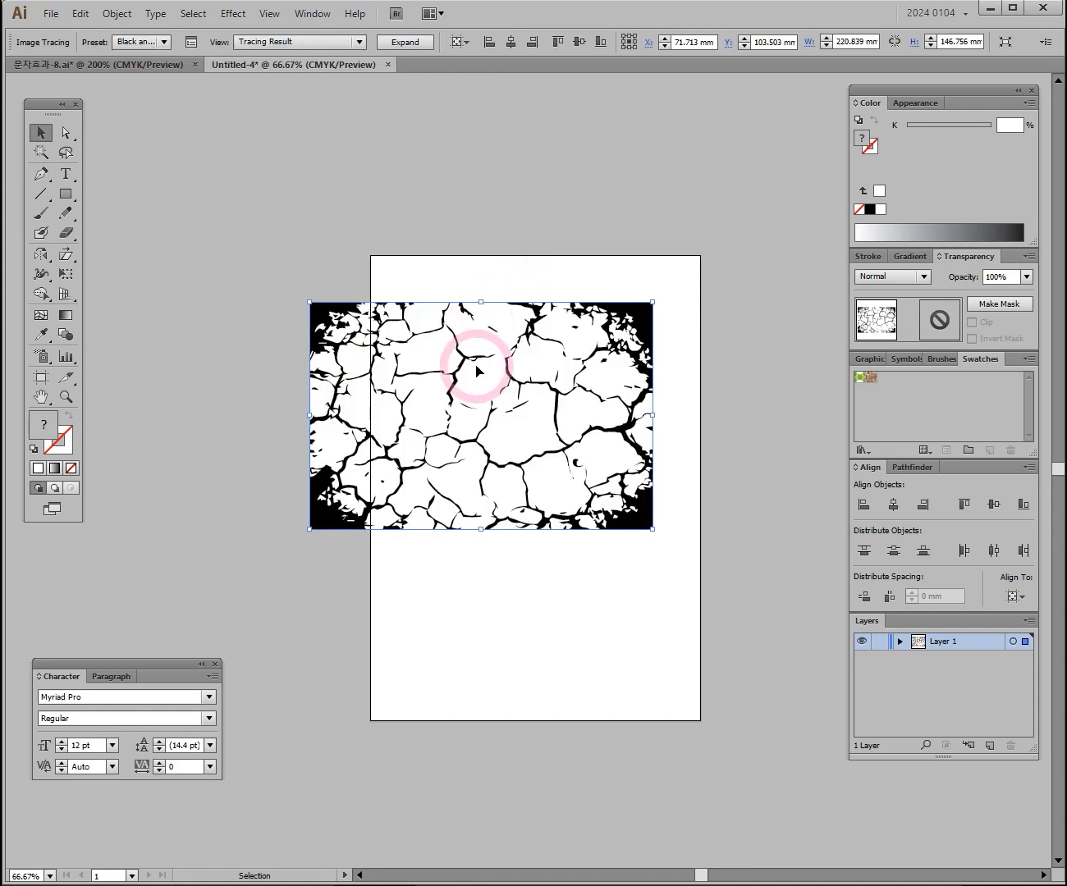
left_click(417, 45)
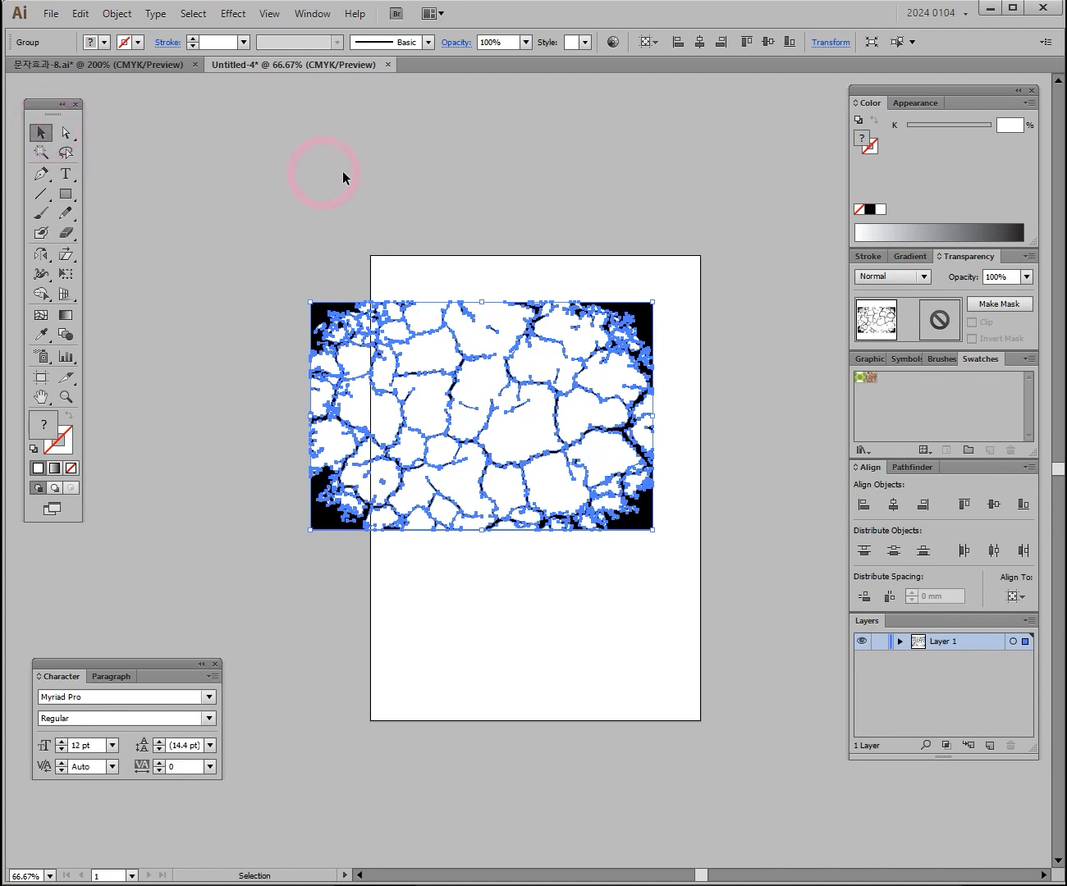
left_click(492, 181)
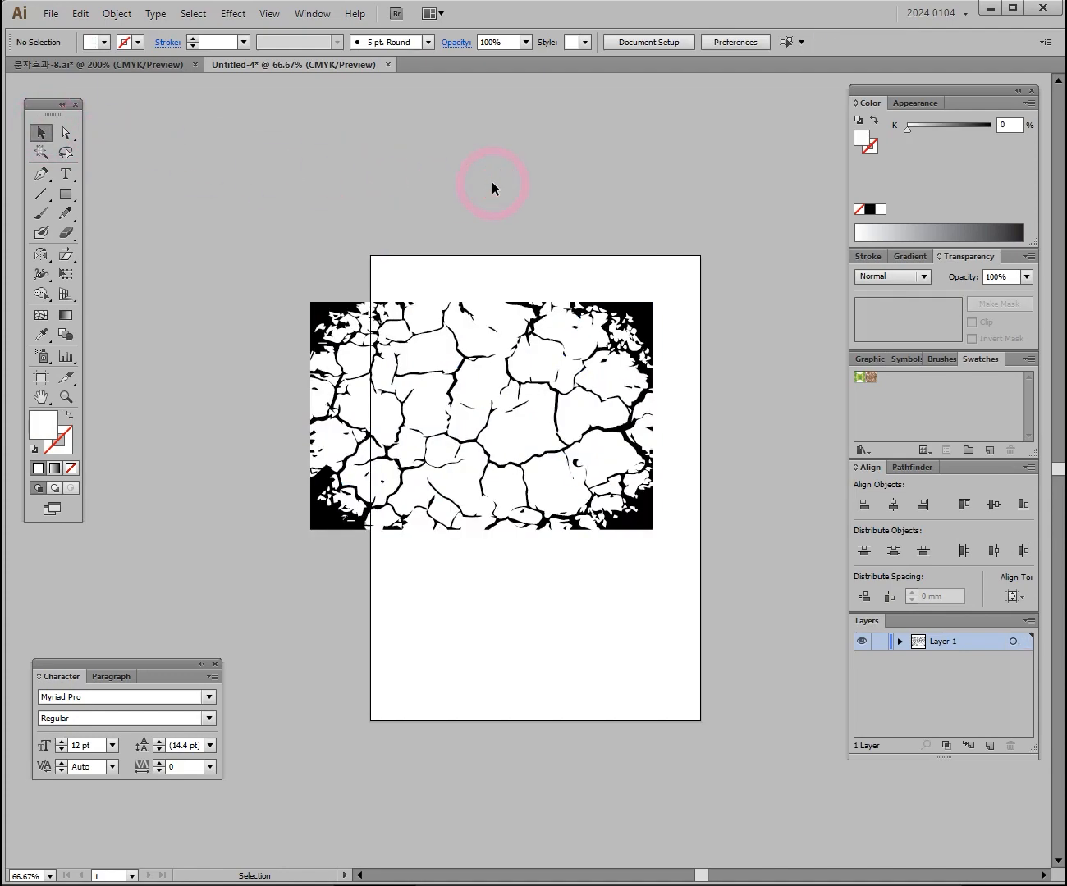
- Move the expanded crack artwork over the artboard's upper-left corner and ungroup it
left_click(484, 365)
left_click_drag(483, 362, 422, 320)
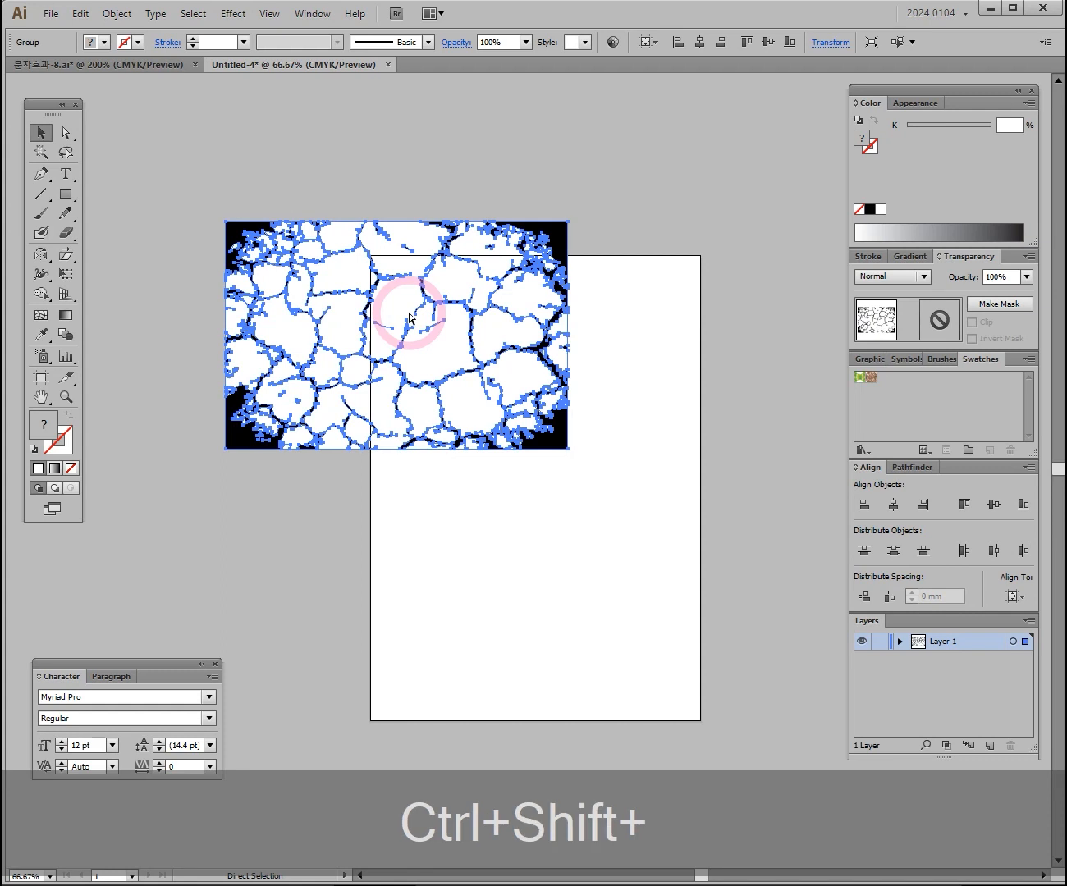
key("ctrl+shift+g")
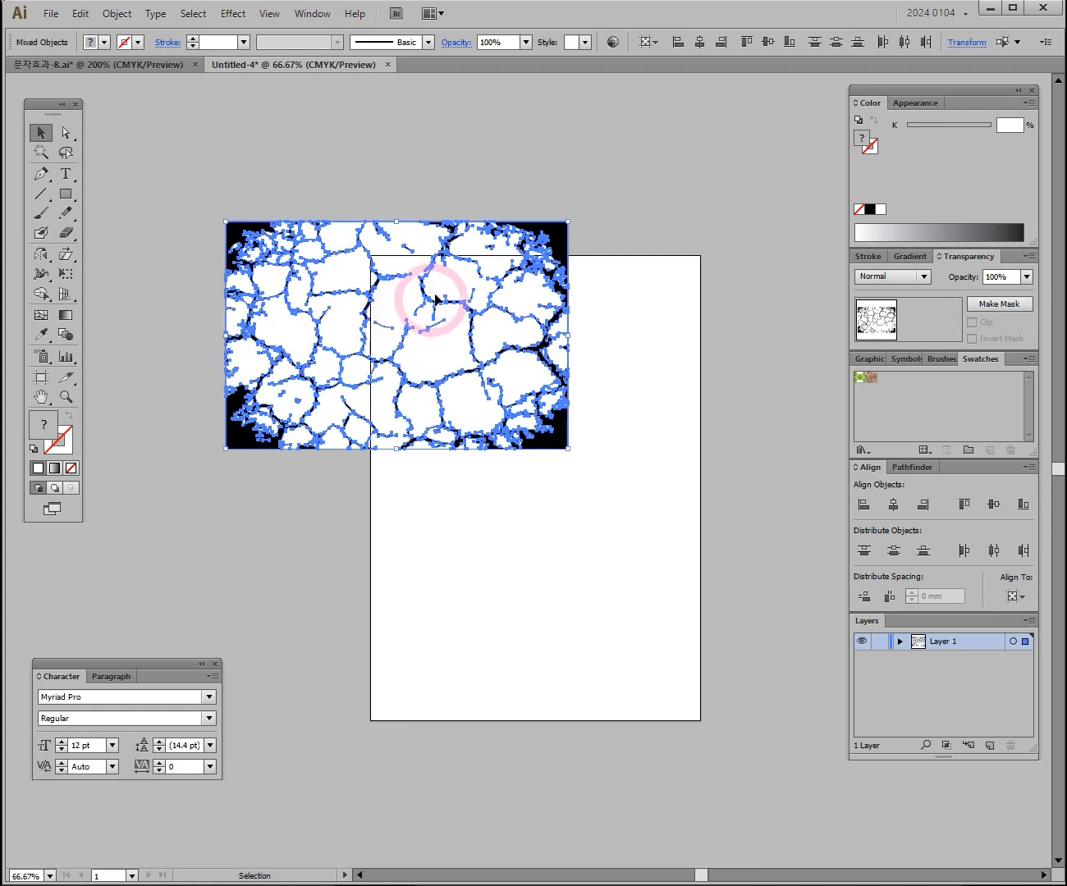
- Try pulling a white piece and the large black crack shape away from the artwork, and undo both moves
left_click(451, 152)
left_click_drag(394, 230, 465, 104)
left_click_drag(567, 257, 733, 326)
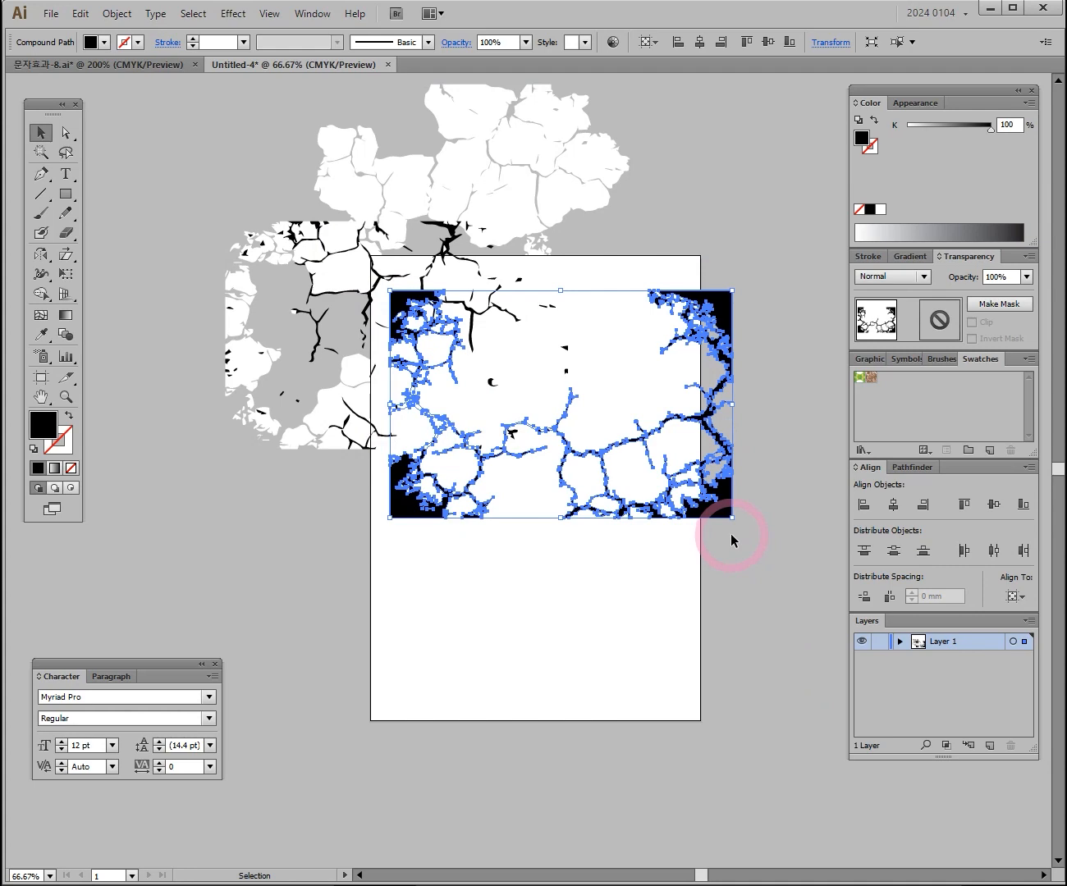
key("ctrl+z")
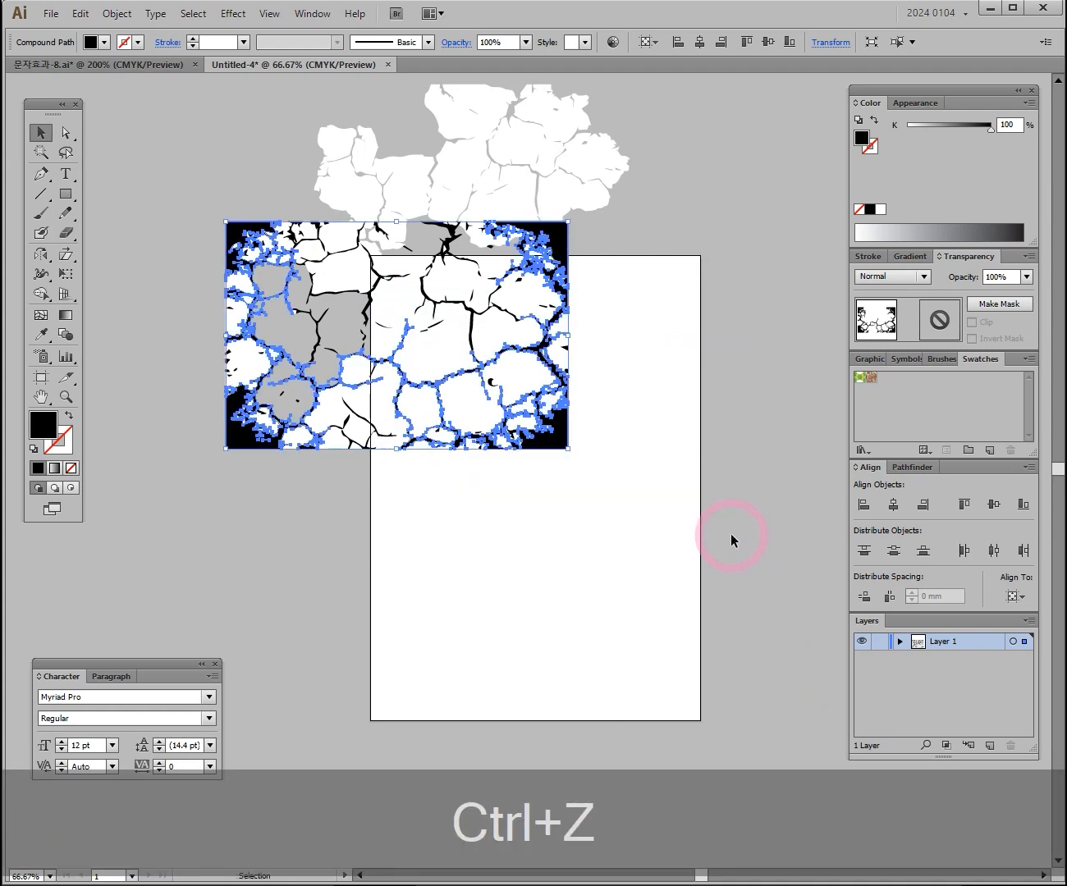
key("ctrl+z")
left_click(580, 530)
- Select all the black crack shapes by matching the fill color of the large black shape
key("ctrl+space")
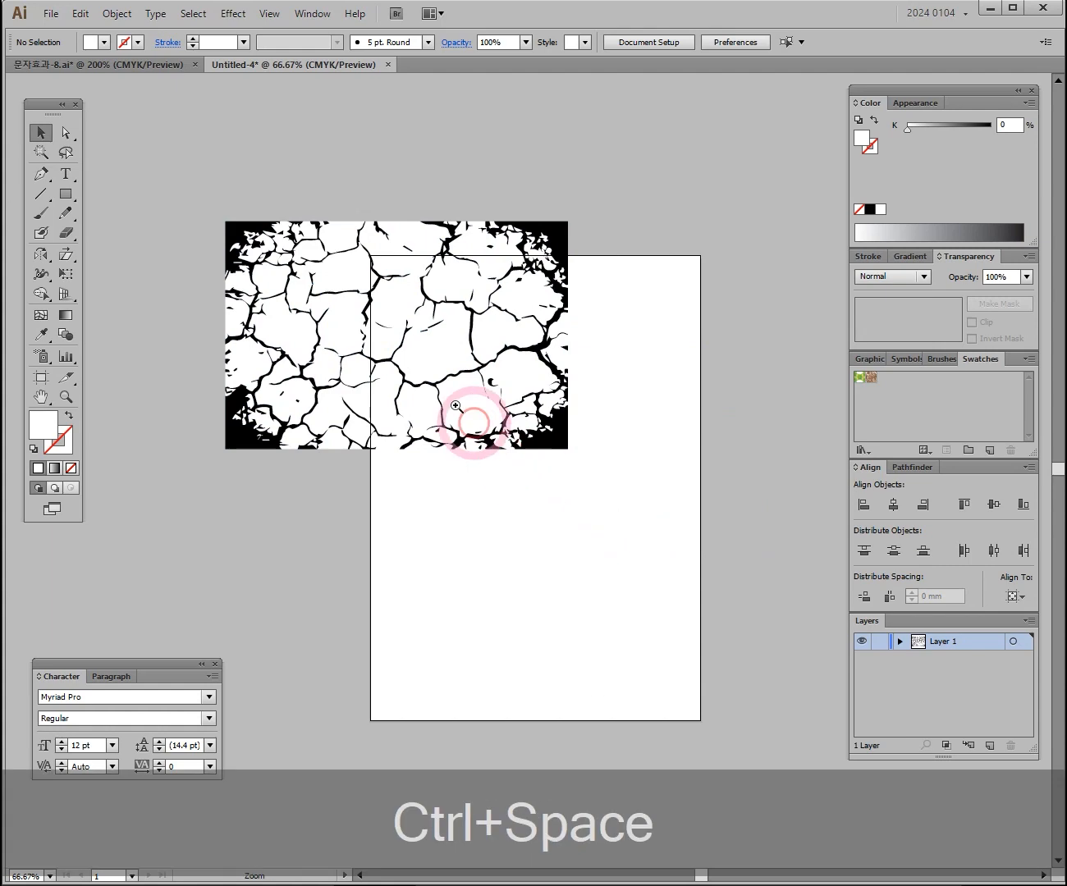
left_click(429, 367, "ctrl")
left_click_drag(537, 425, 505, 376)
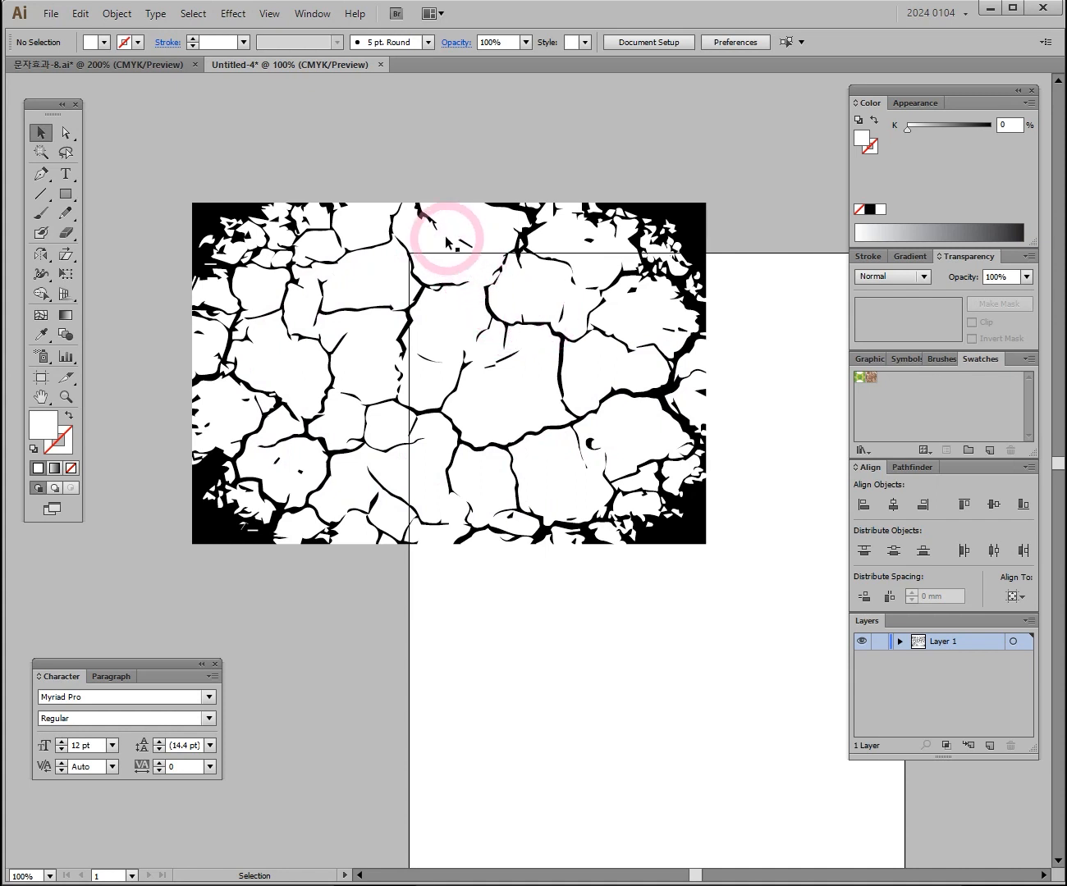
left_click(206, 218)
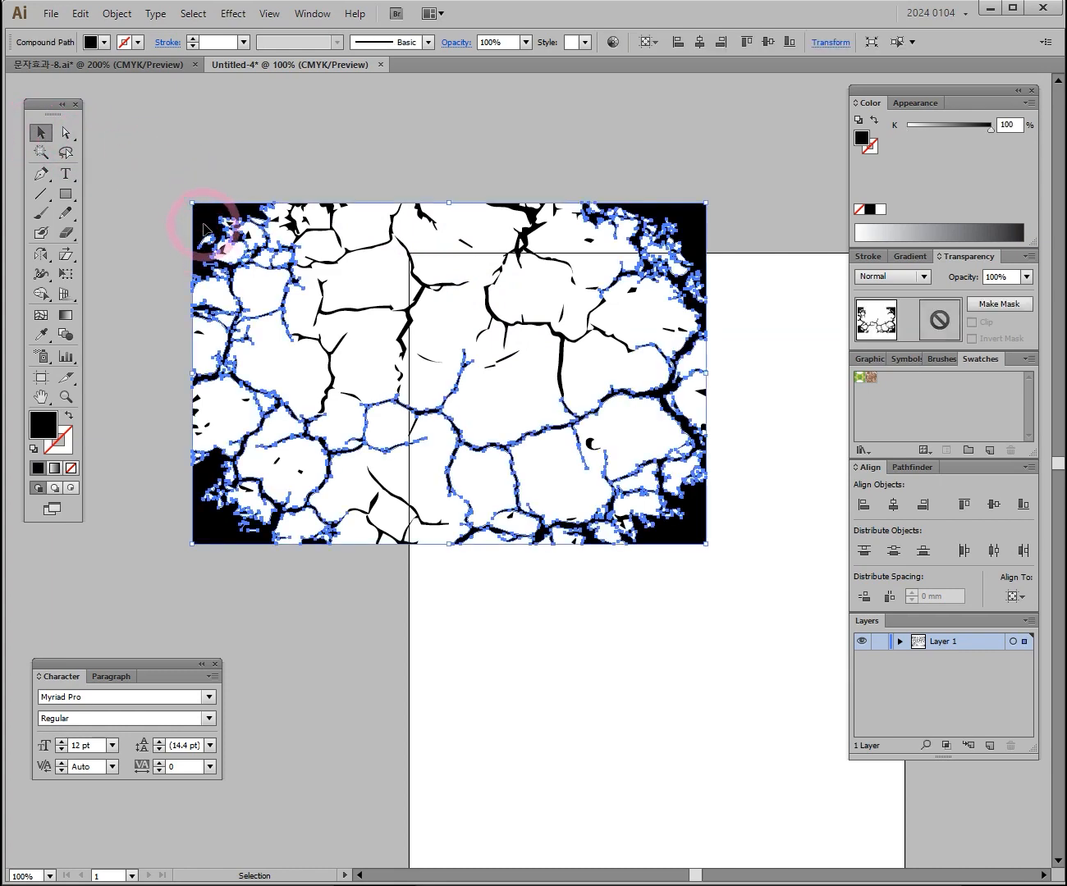
left_click(194, 16)
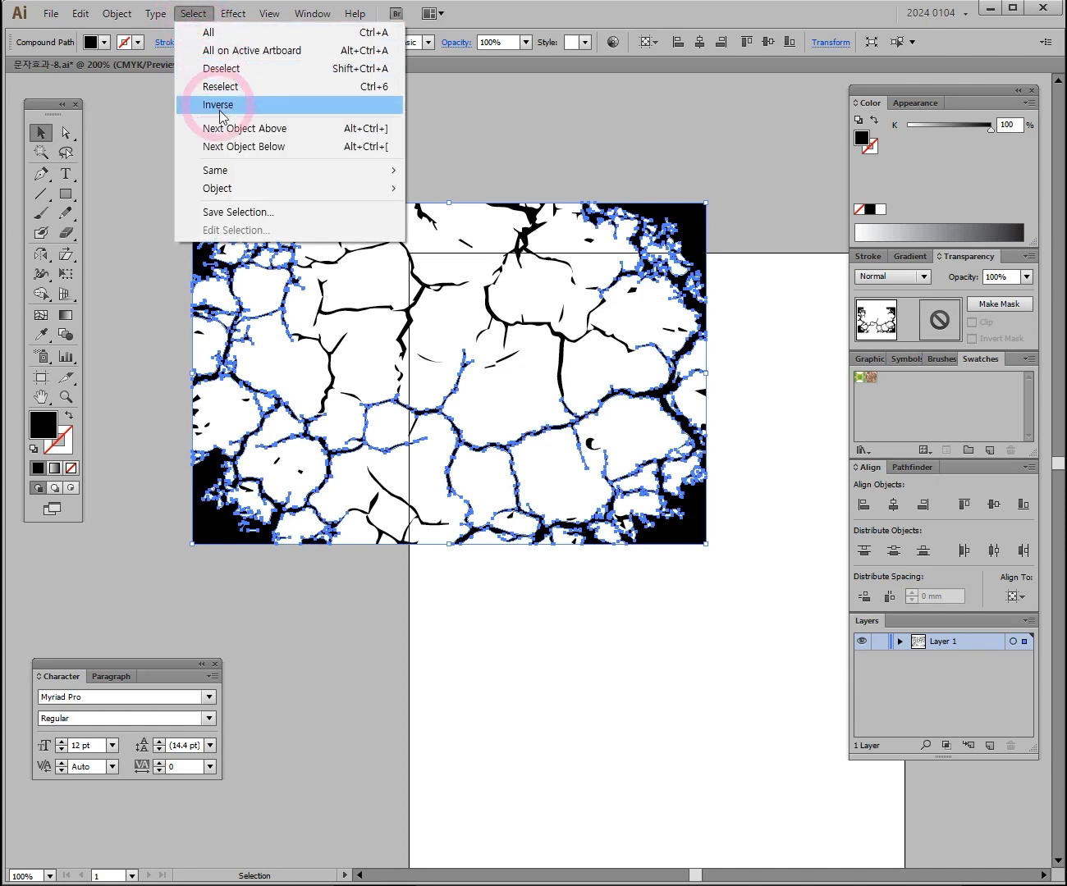
mouse_move(211, 169)
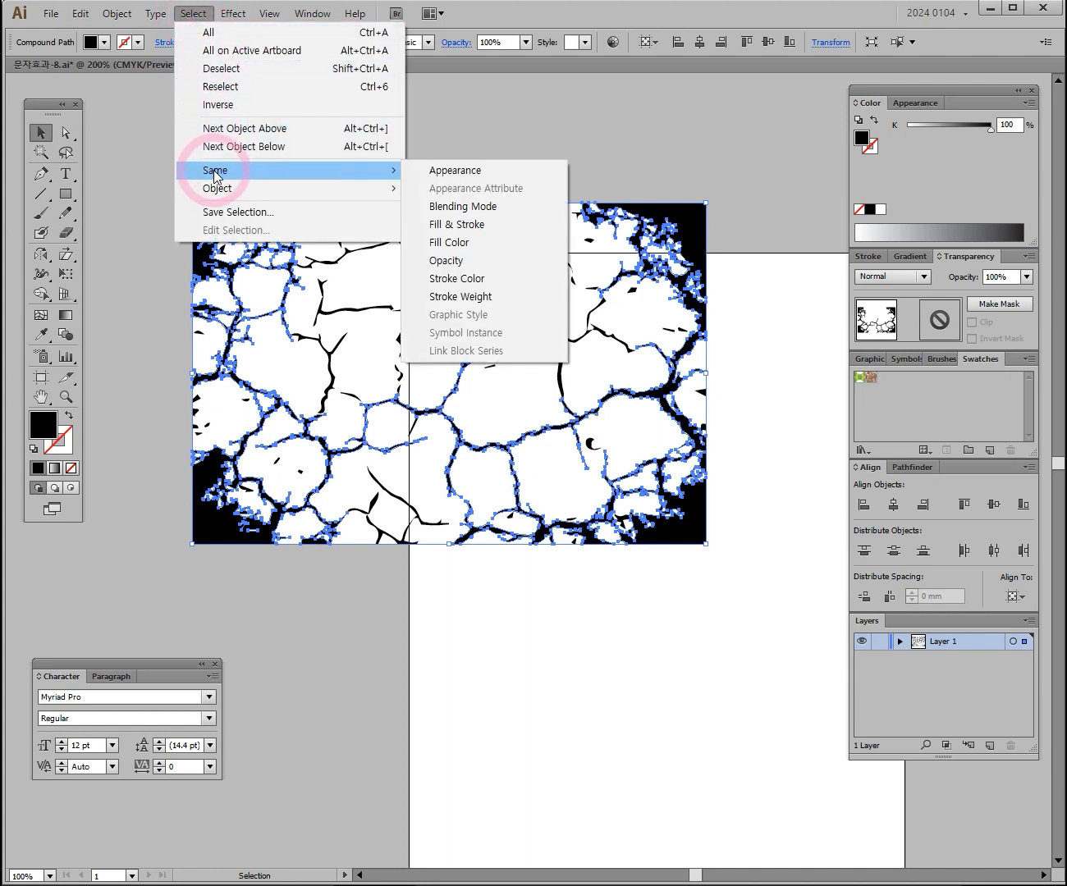
left_click(474, 242)
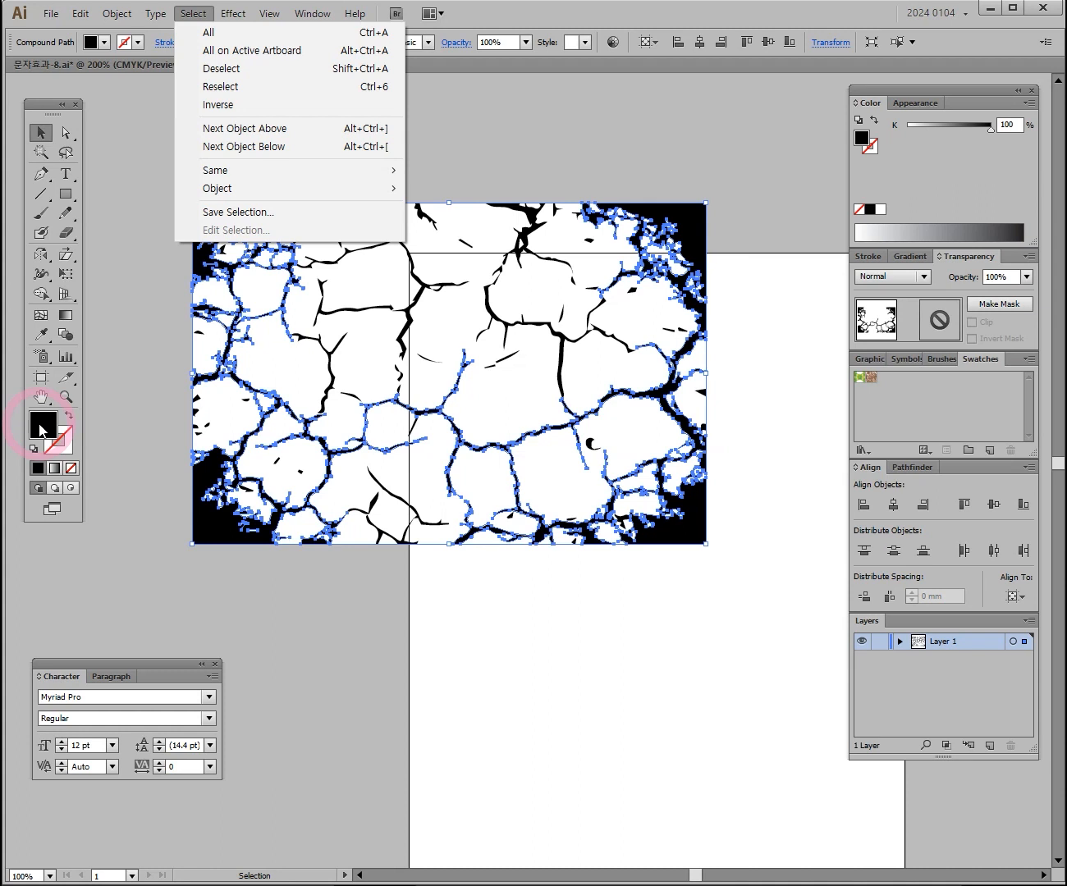
left_click(209, 14)
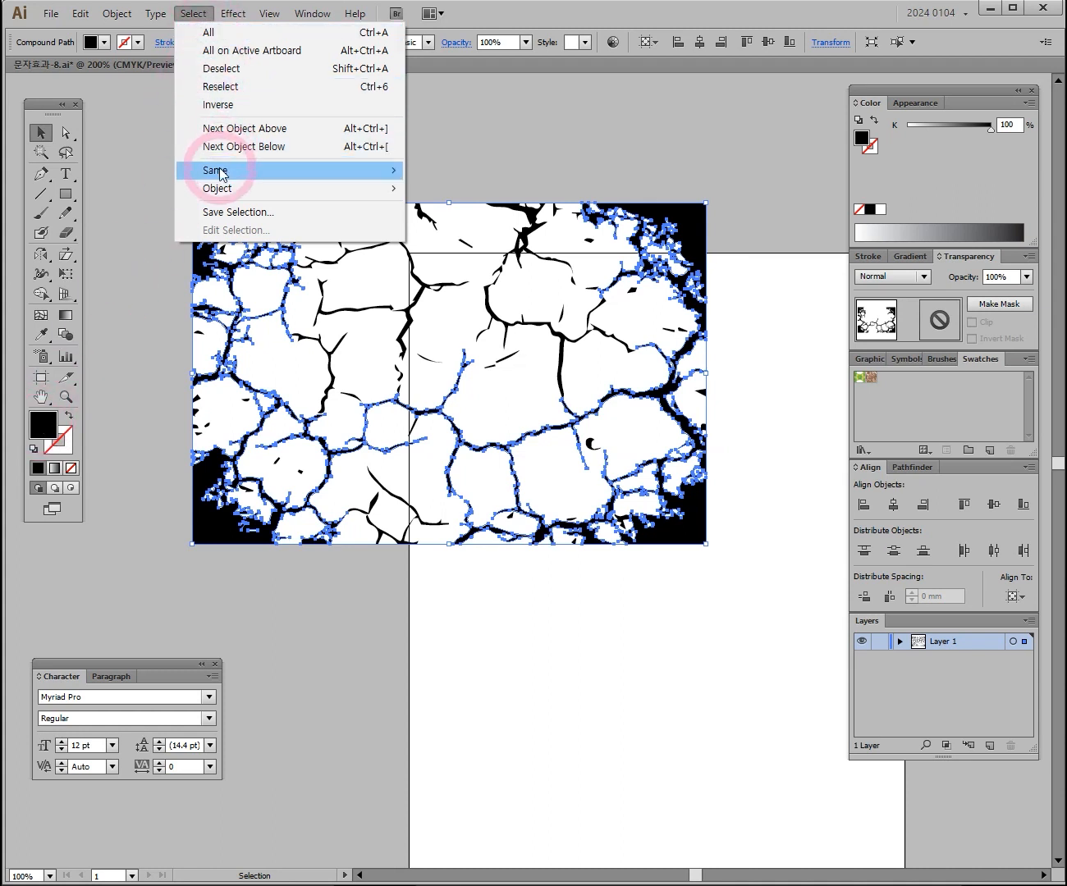
mouse_move(220, 172)
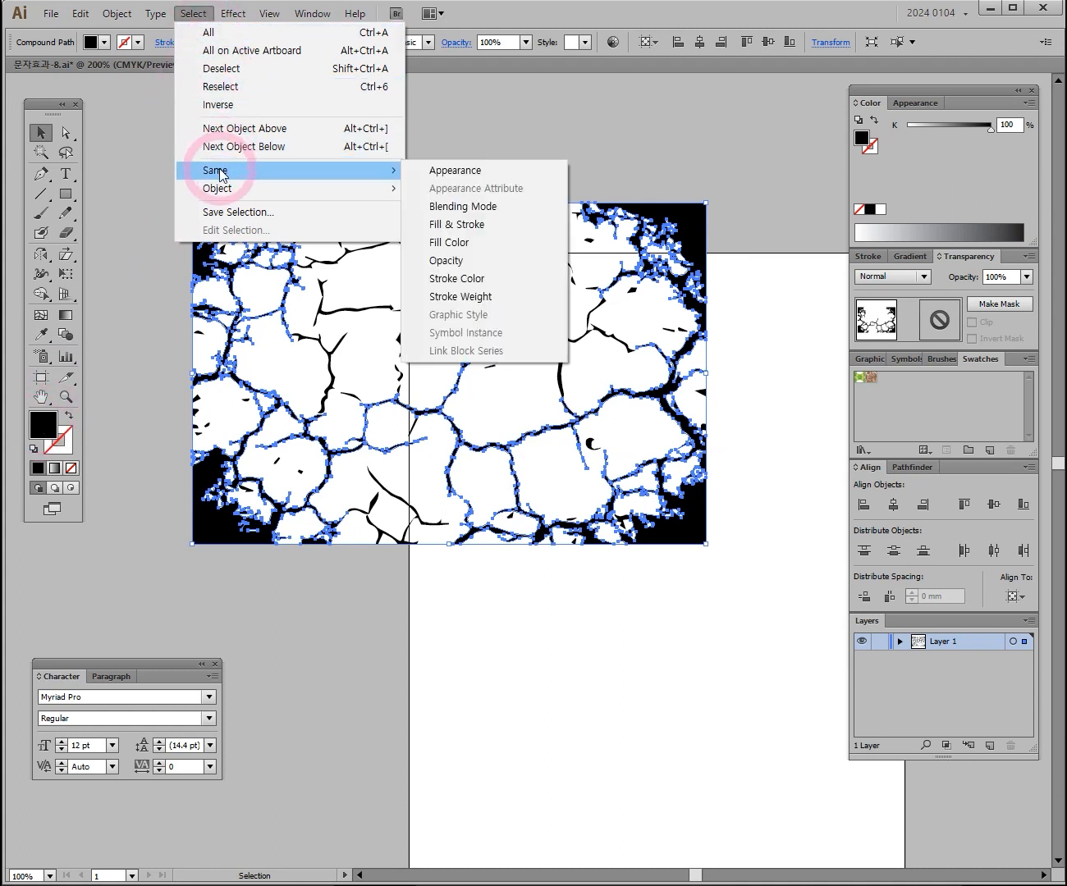
left_click(468, 243)
- Move the selected black crack shapes down the artboard, clear of the white pieces, and group them
key("space")
left_click_drag(535, 347, 495, 251)
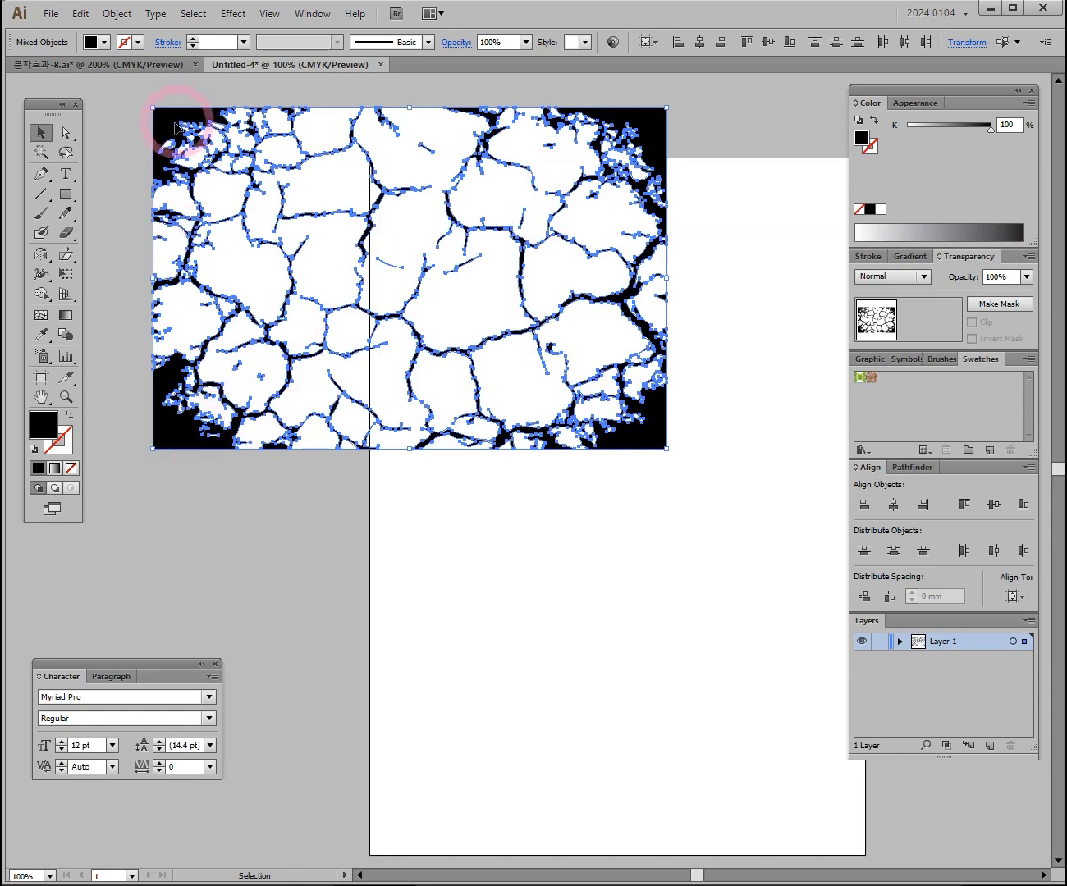
left_click_drag(173, 130, 294, 536)
left_click_drag(625, 648, 562, 408)
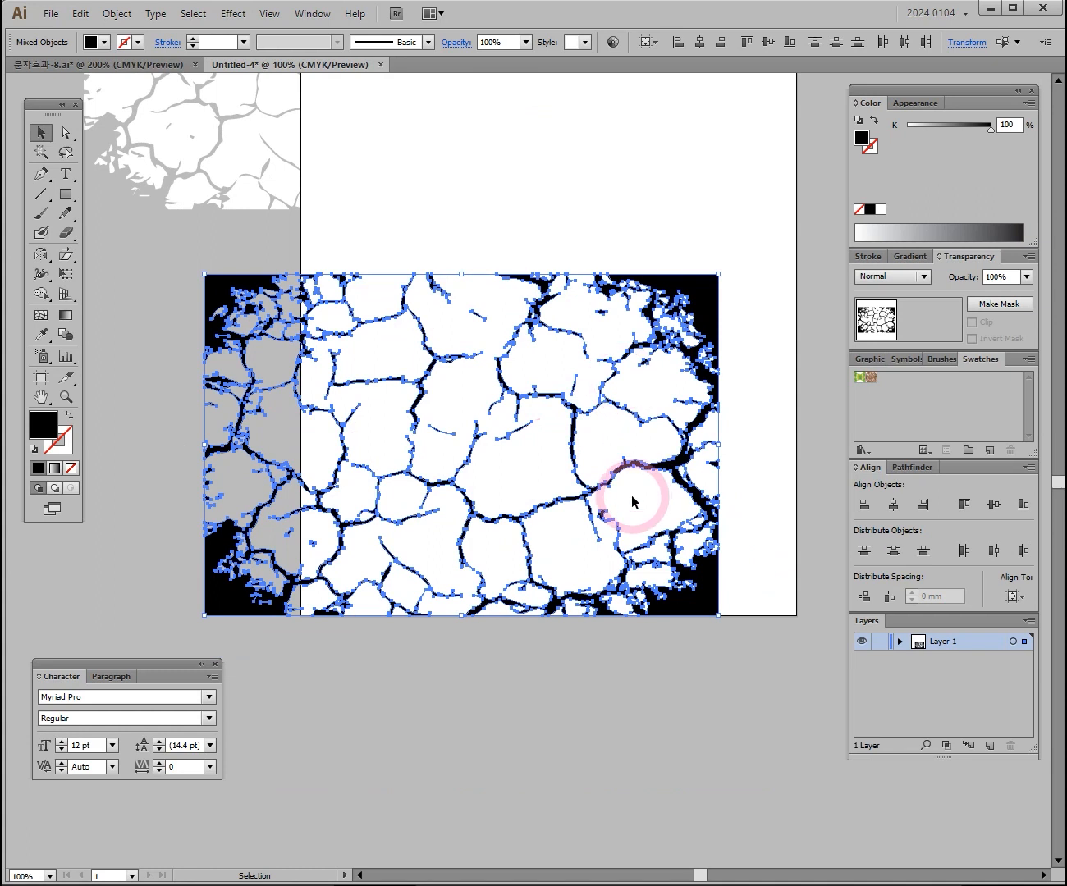
left_click(663, 300)
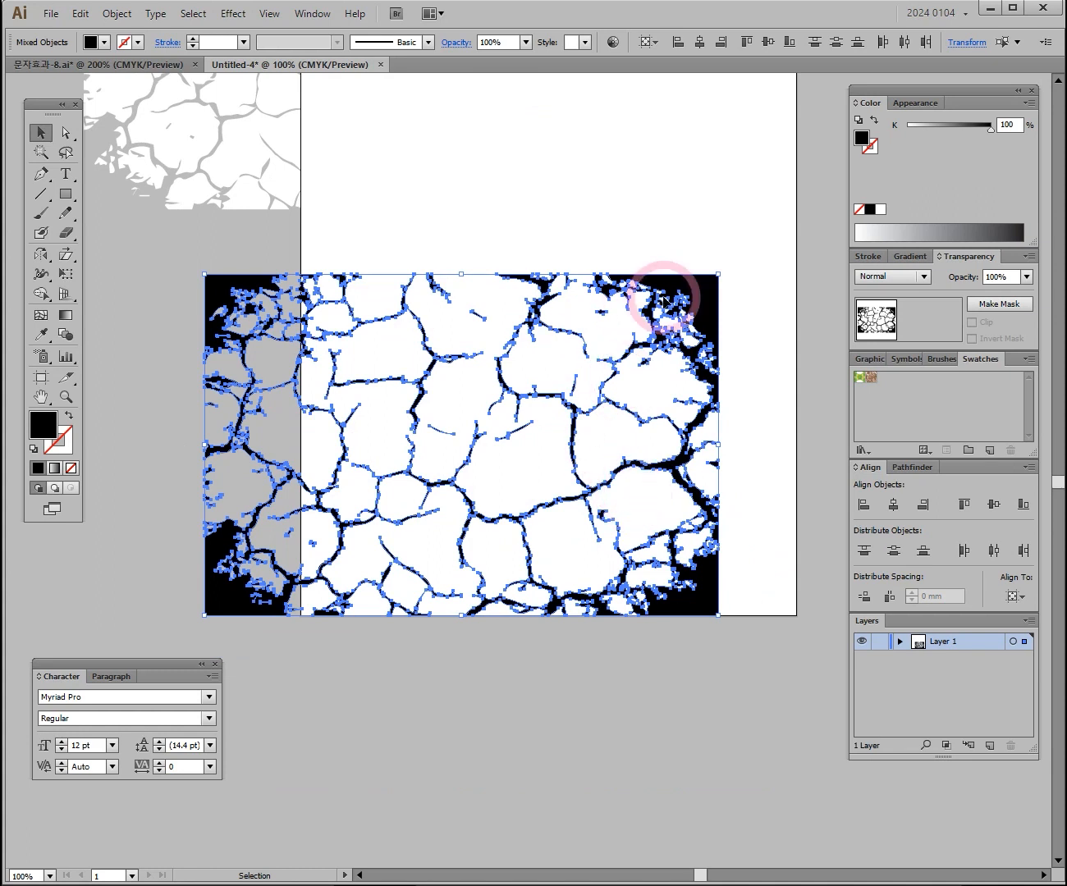
key("ctrl+g")
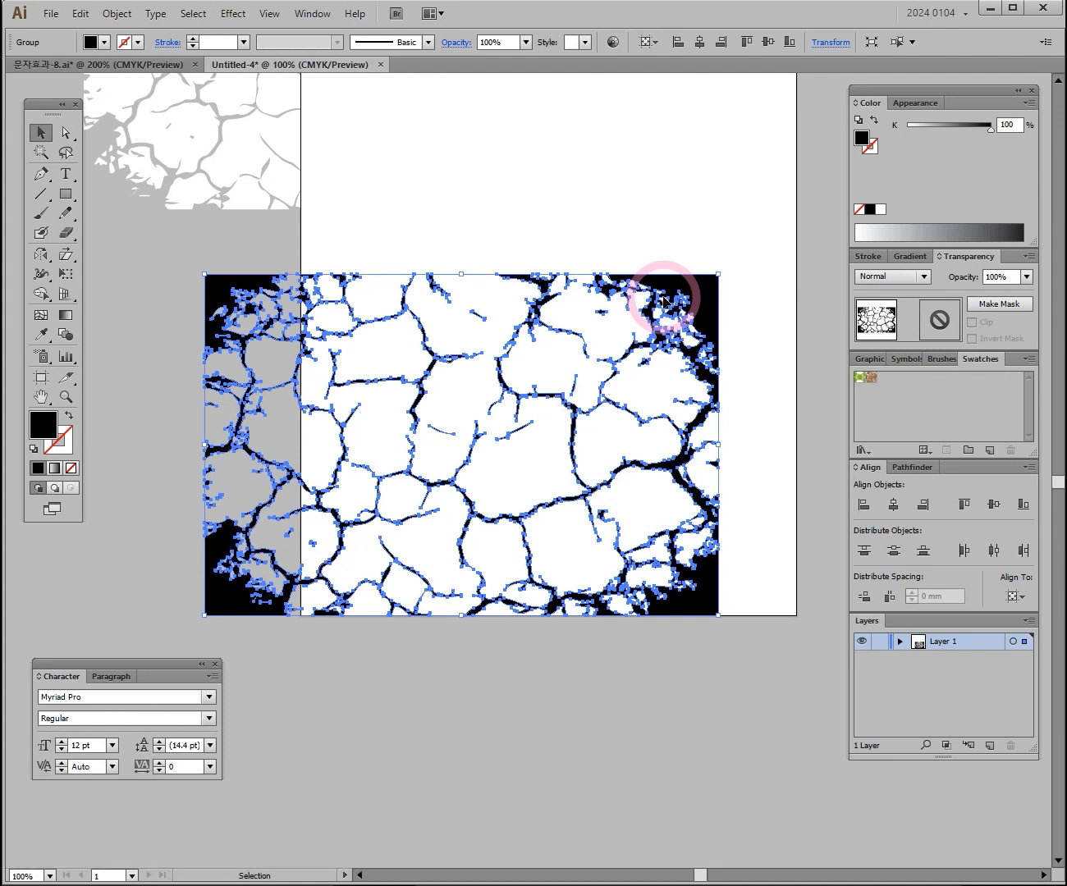
- Copy the grouped black crack shapes and switch to the 문자효과-8.ai document
key("ctrl+c")
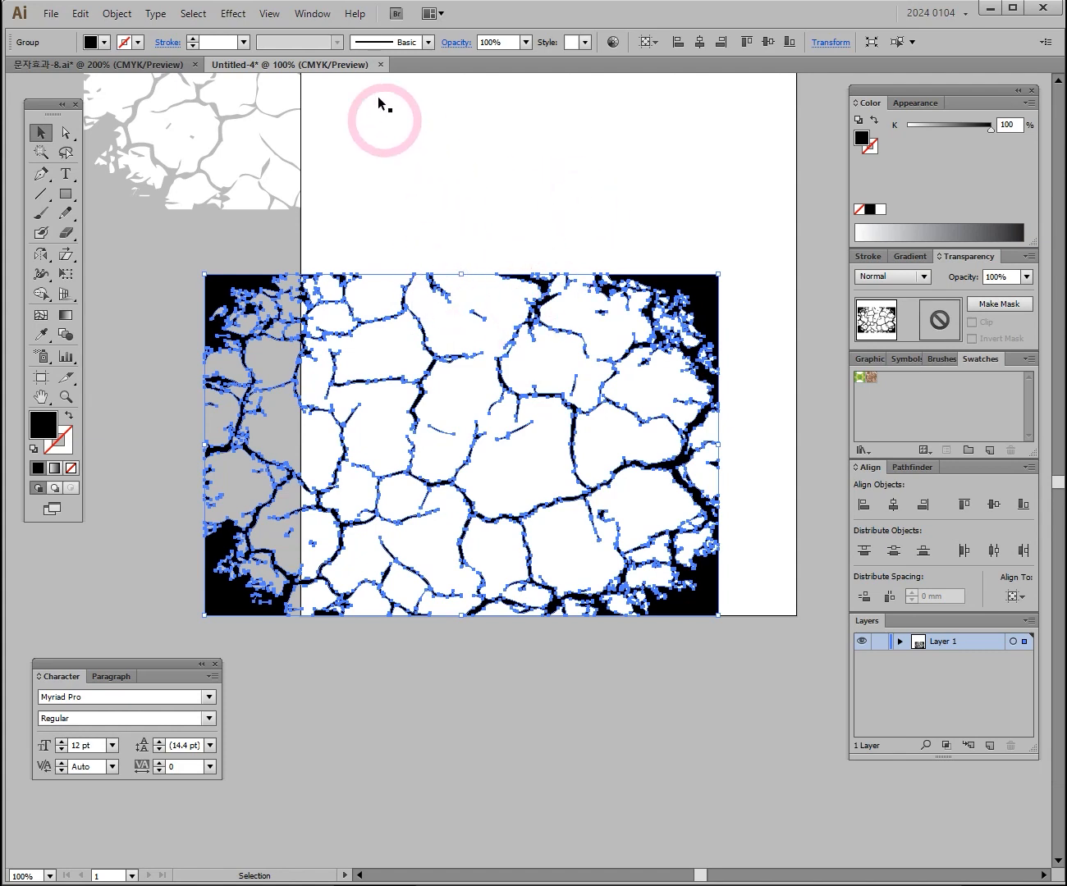
left_click(73, 62)
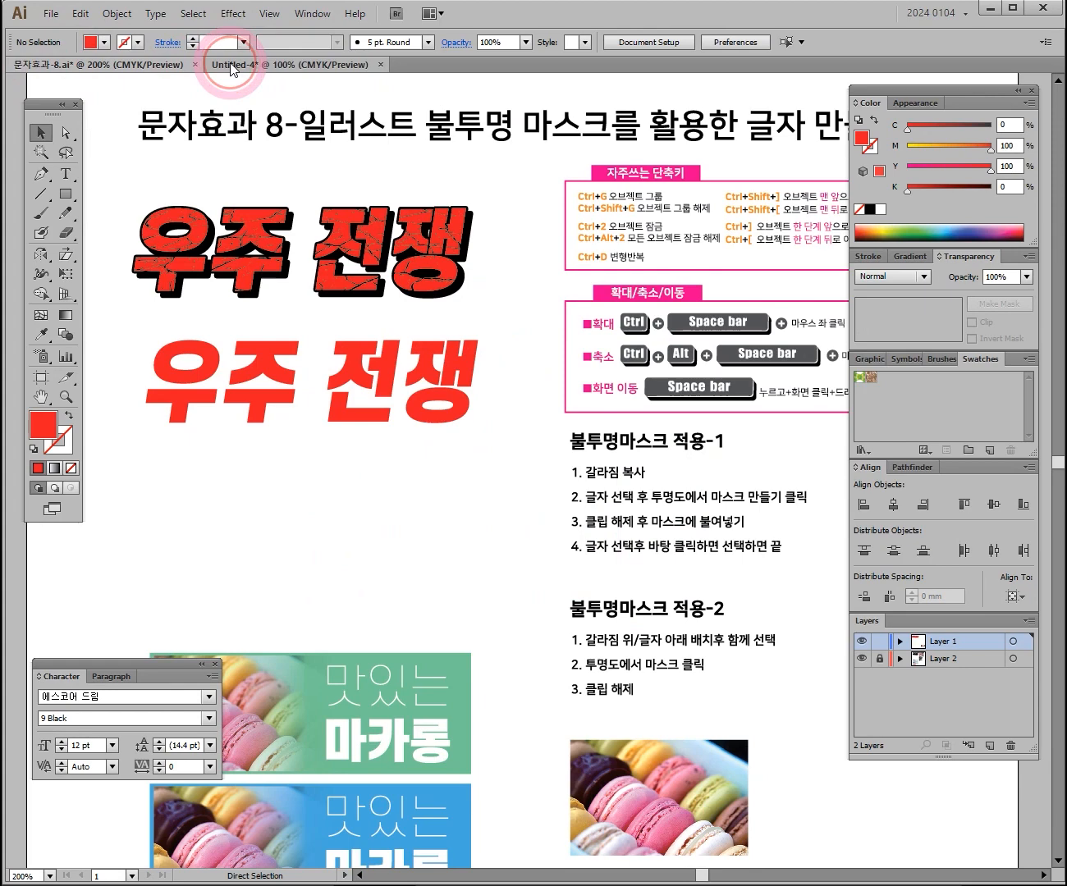
left_click(232, 66)
left_click(160, 63)
left_click(239, 65)
left_click(157, 65)
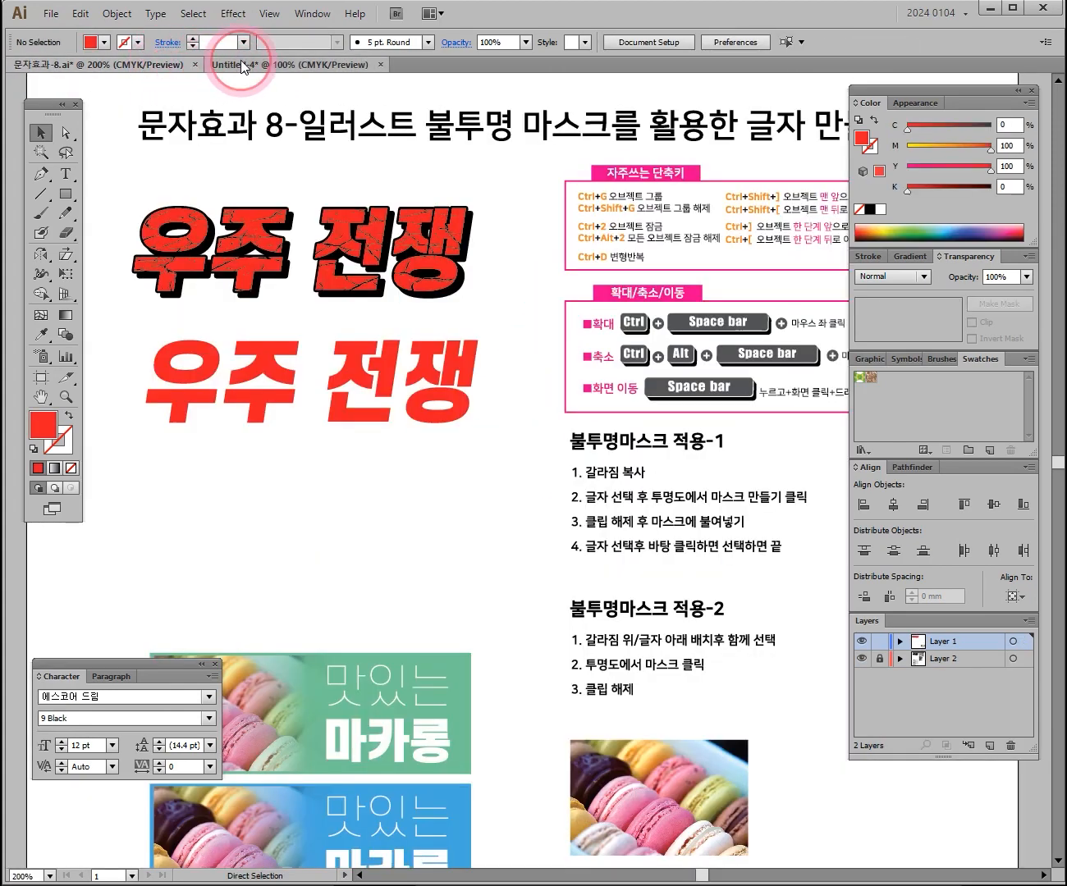
left_click(240, 64)
left_click(160, 64)
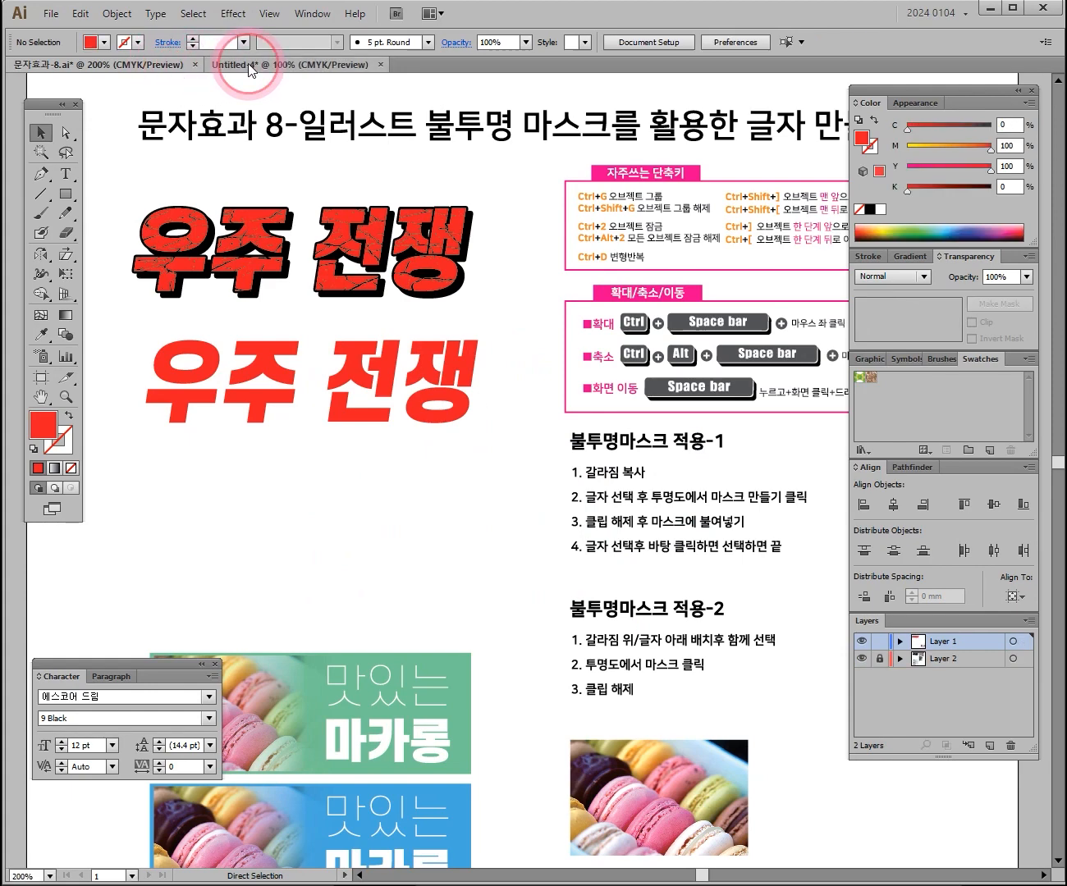
left_click(248, 68)
left_click(170, 65)
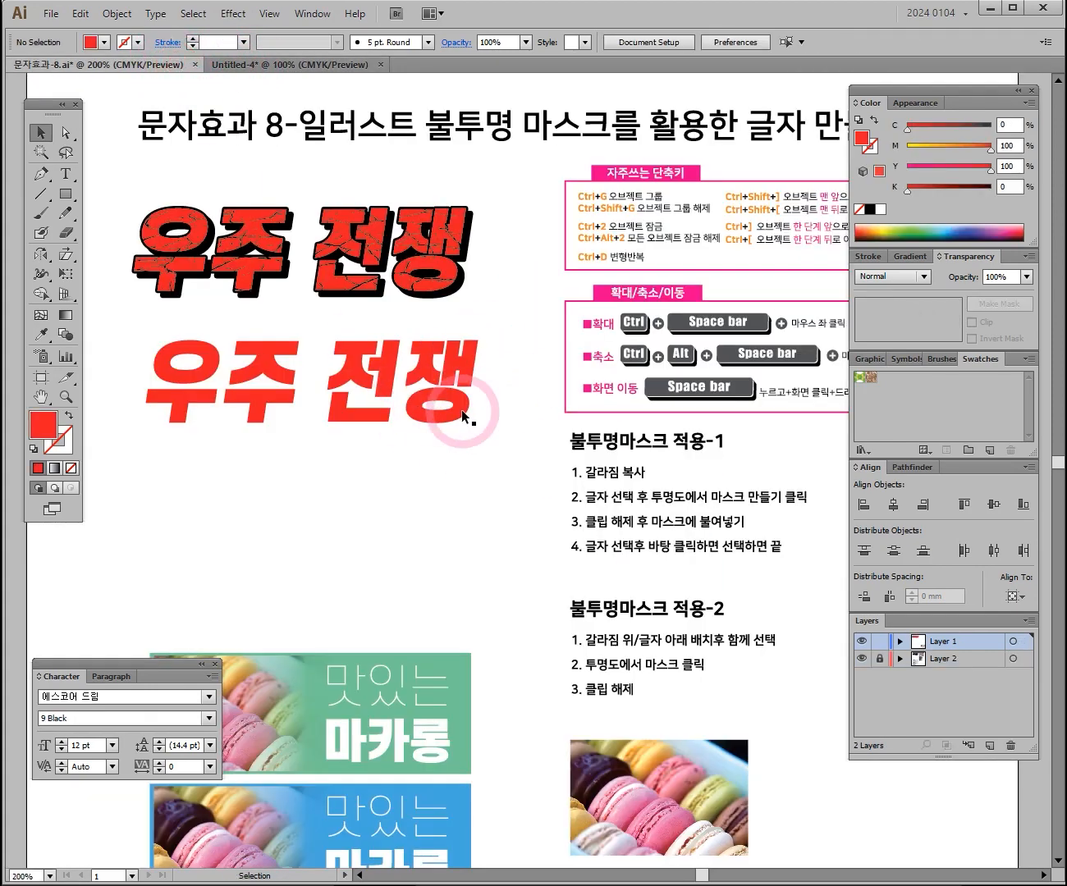
- Paste the black crack group, scale it down proportionally and place it just below the plain red 우주 전쟁 lettering
key("ctrl+v")
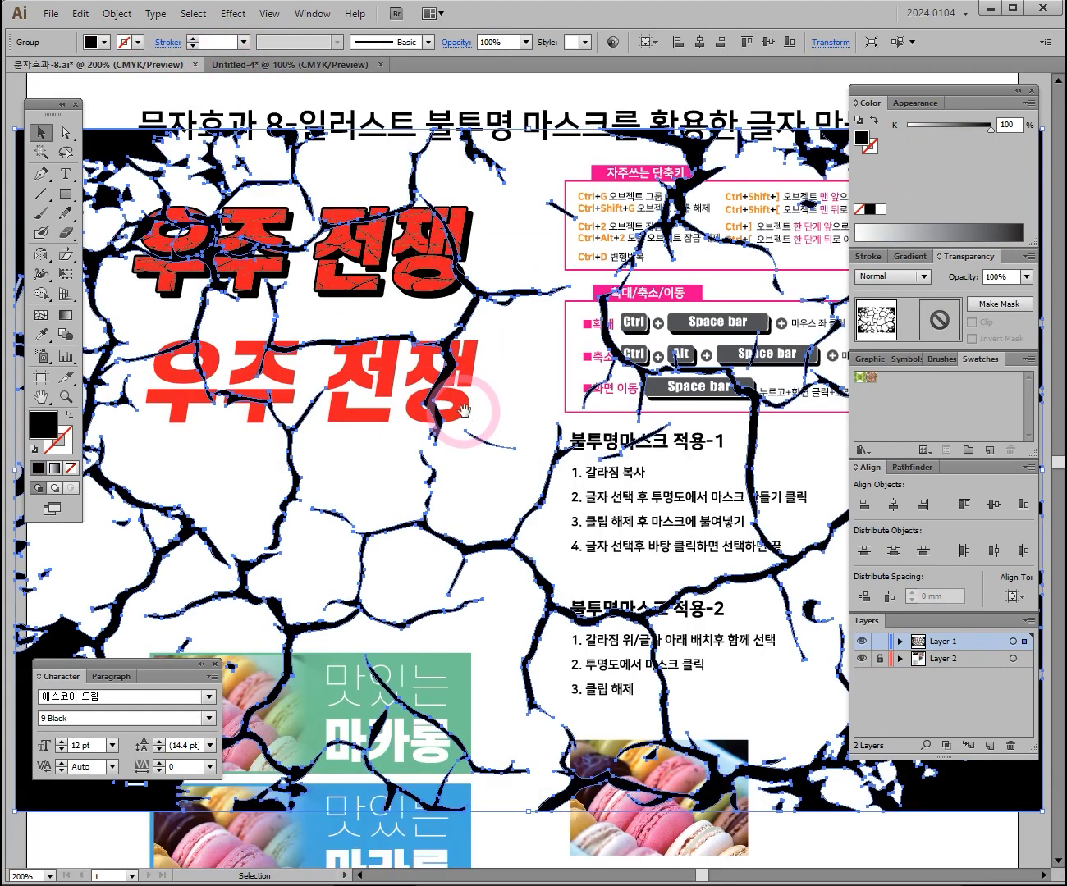
left_click(535, 423, "ctrl+alt")
left_click_drag(524, 249, 427, 497)
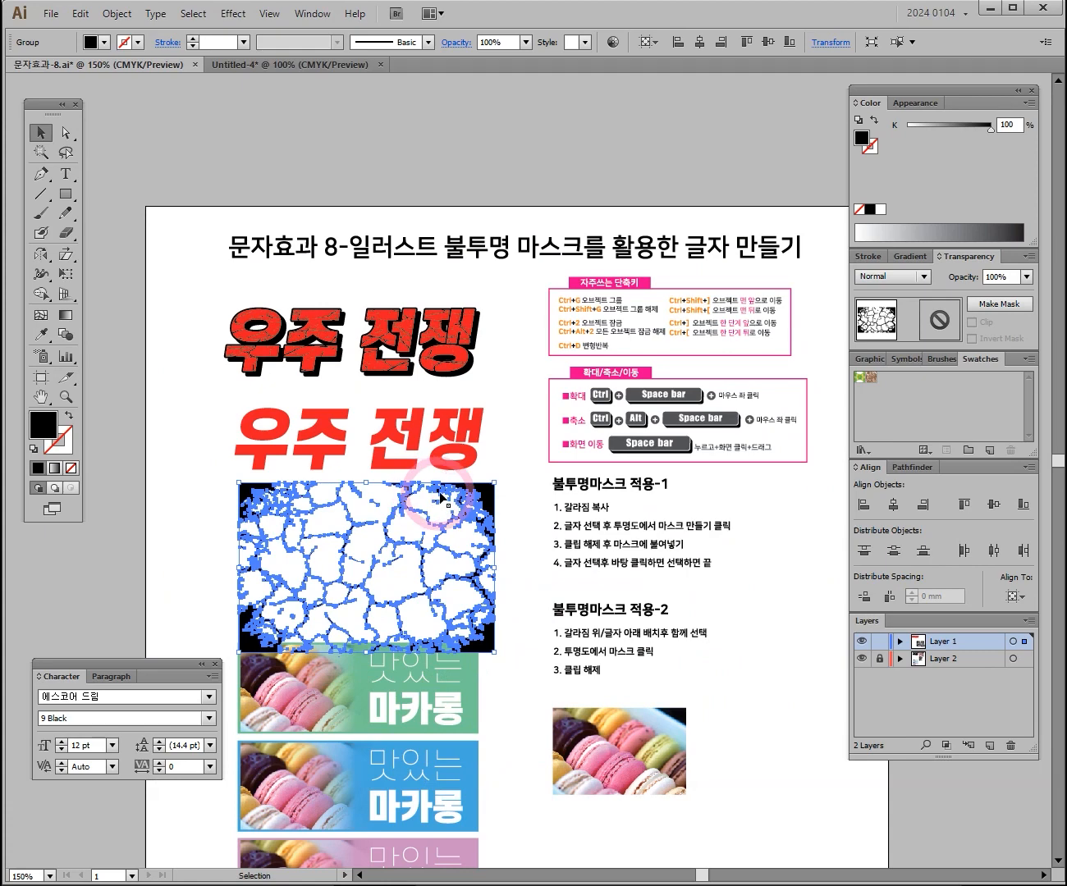
- Try resizing the crack group from its corner without keeping its proportions, and undo the change
left_click_drag(493, 486, 614, 704)
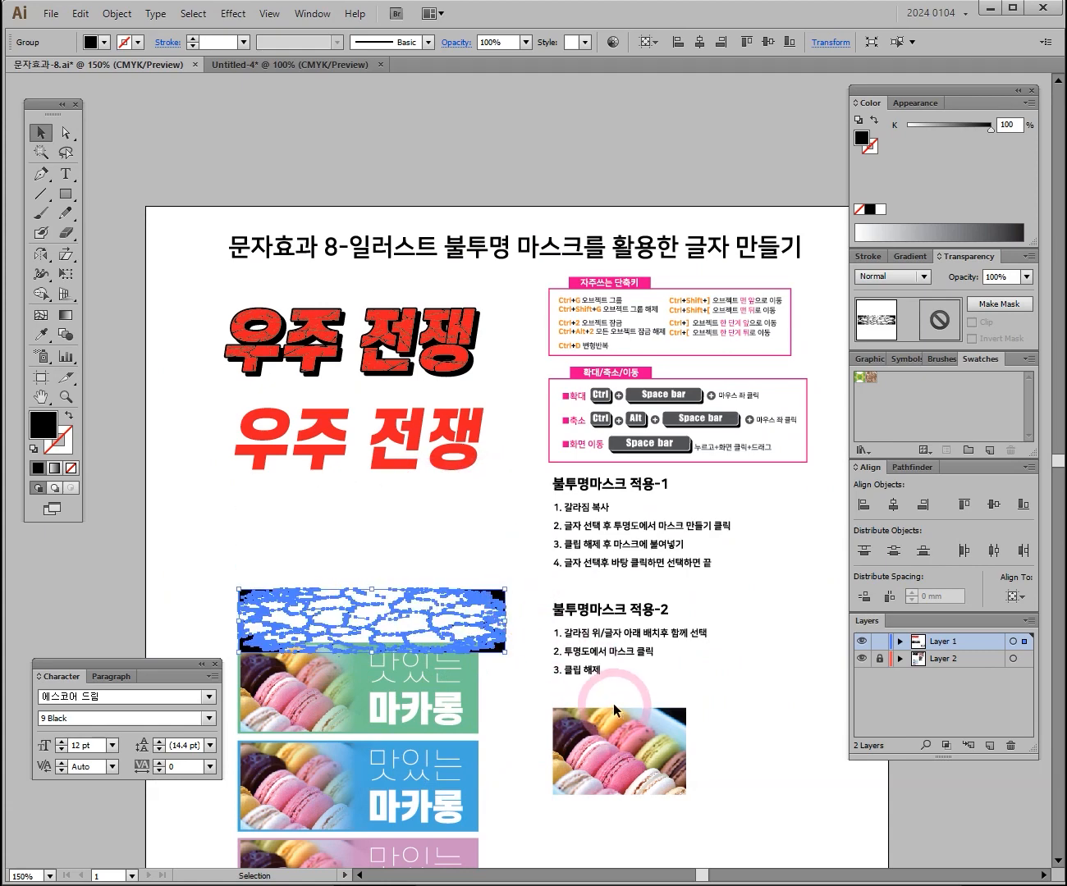
key("ctrl+z")
left_click(39, 132)
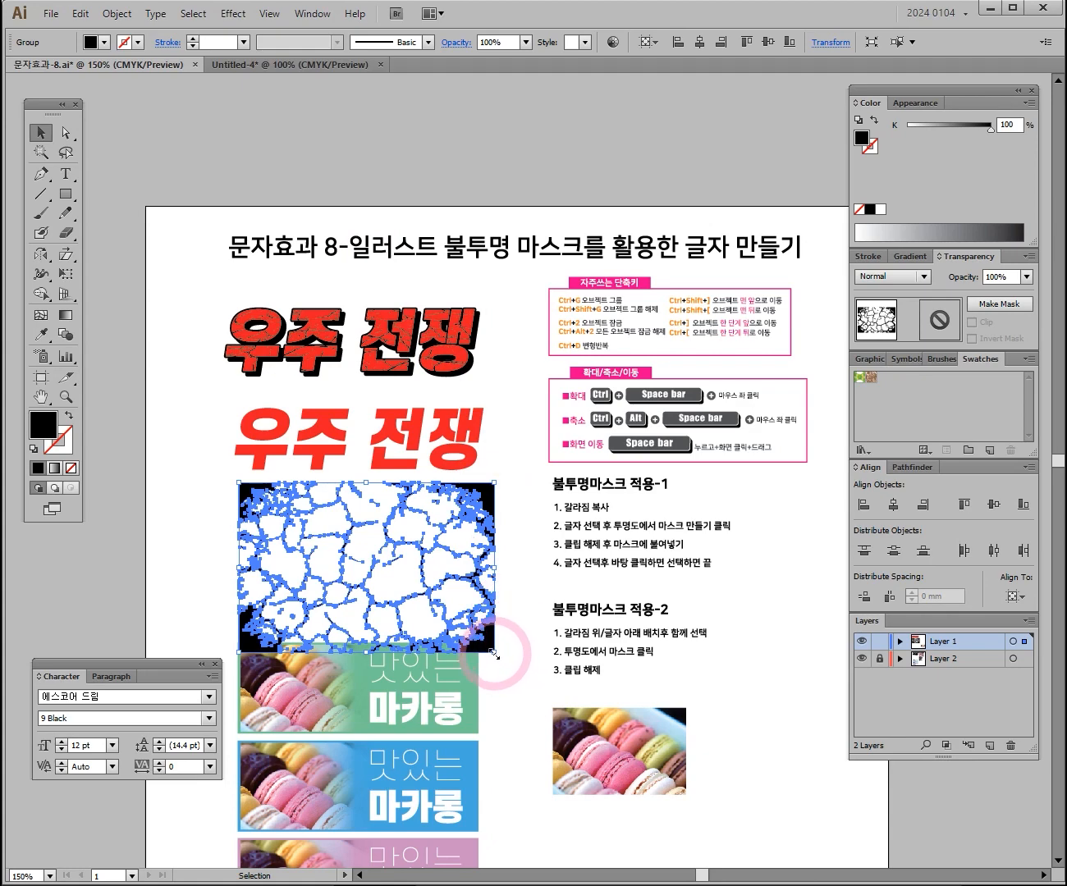
- Scale the crack group down slightly in proportion, position it centrally between the plain red lettering and the green banner, and deselect it
left_click_drag(494, 654, 464, 603)
left_click(476, 535, "ctrl+shift")
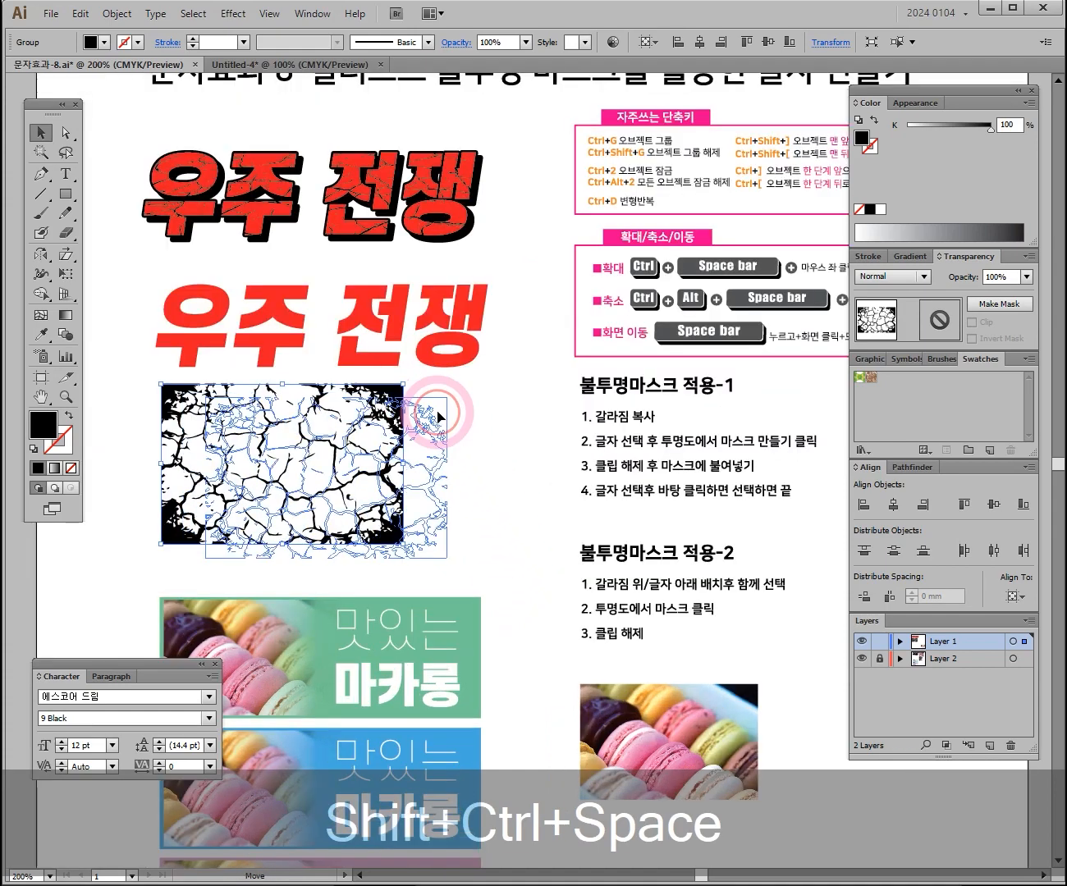
left_click(496, 419)
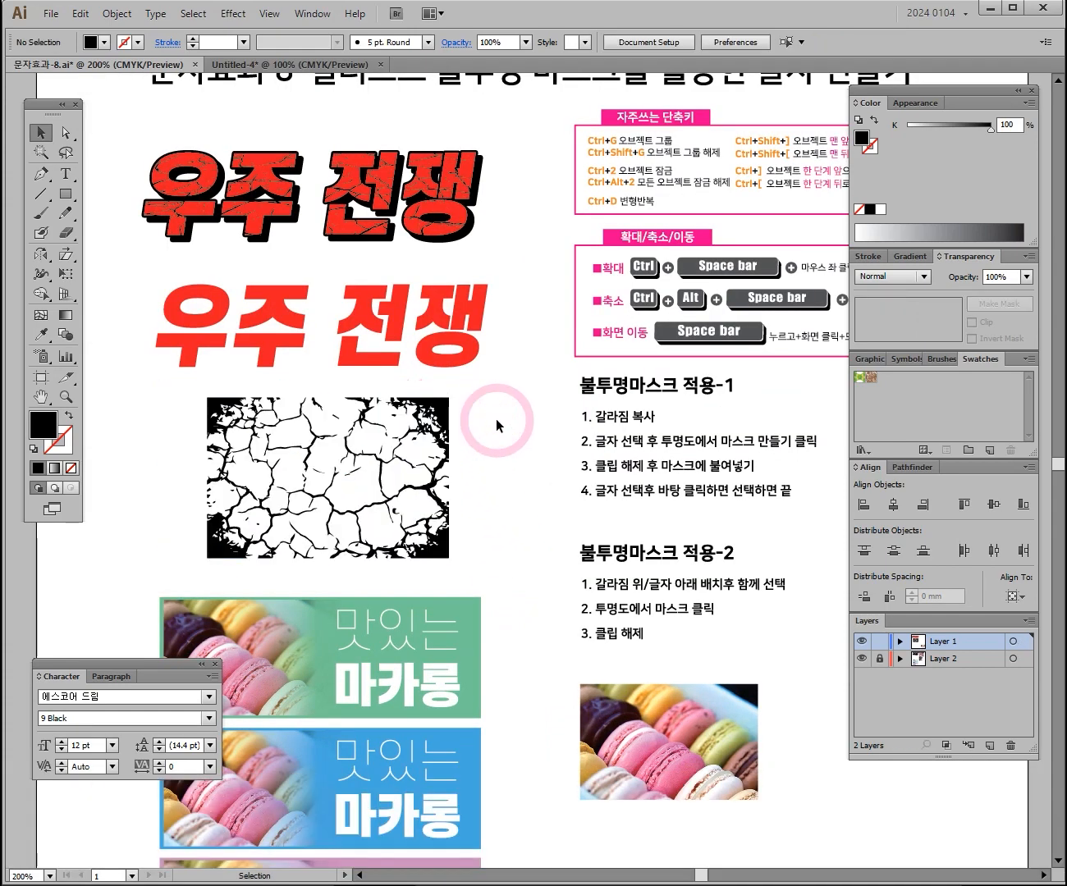
left_click(467, 424, "ctrl")
left_click_drag(647, 468, 591, 497)
left_click_drag(407, 564, 557, 673)
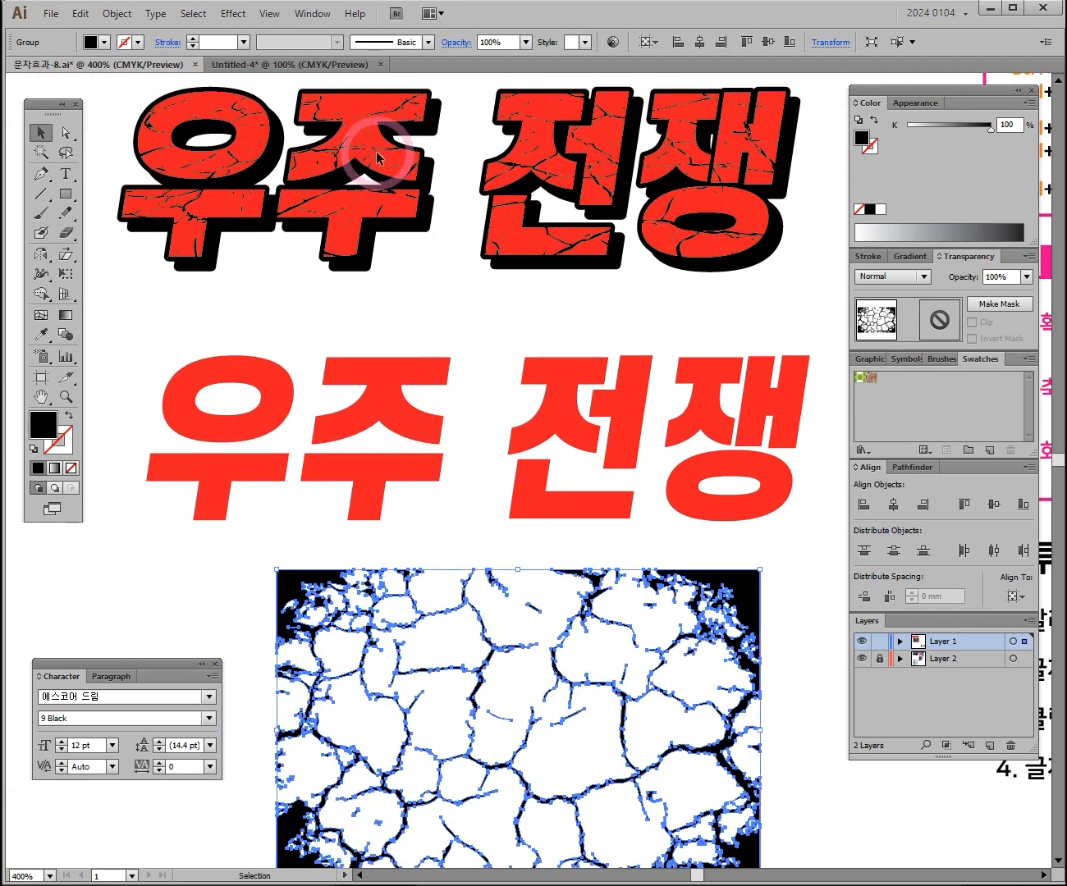
left_click(574, 358, "ctrl+alt")
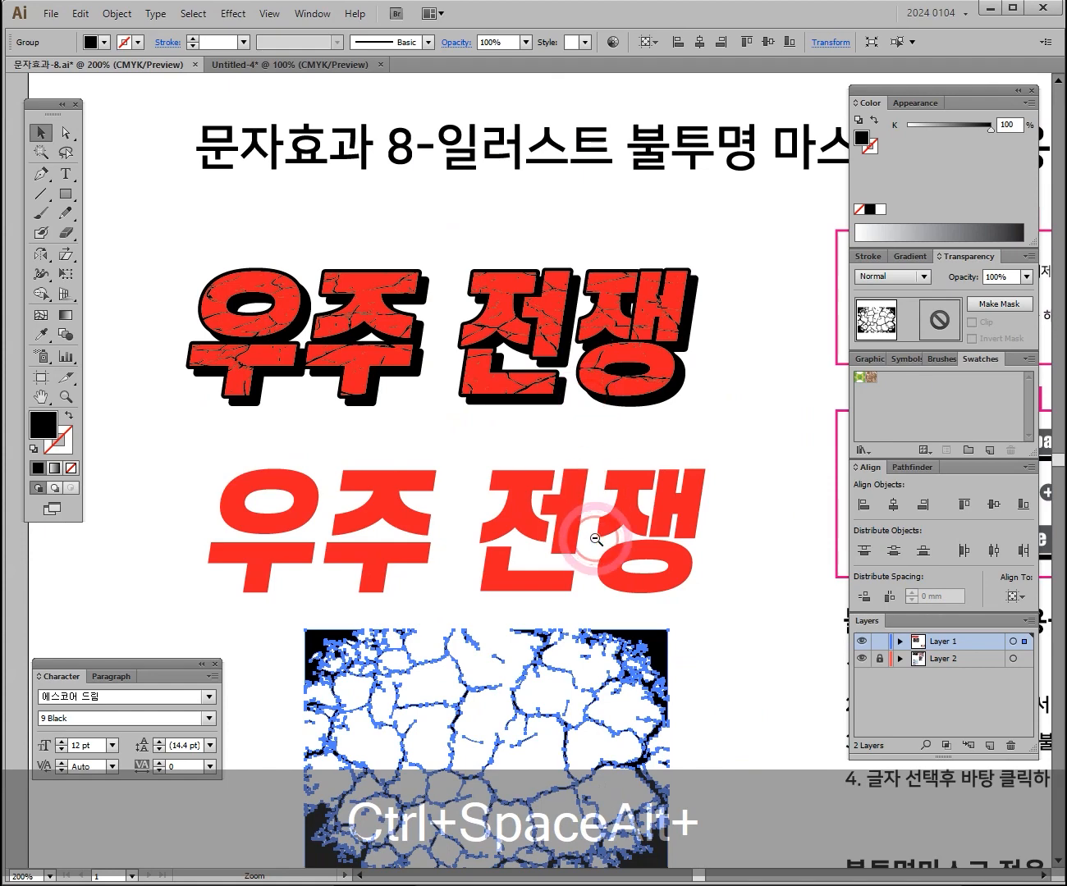
left_click(599, 534, "ctrl+alt")
left_click_drag(627, 522, 599, 447)
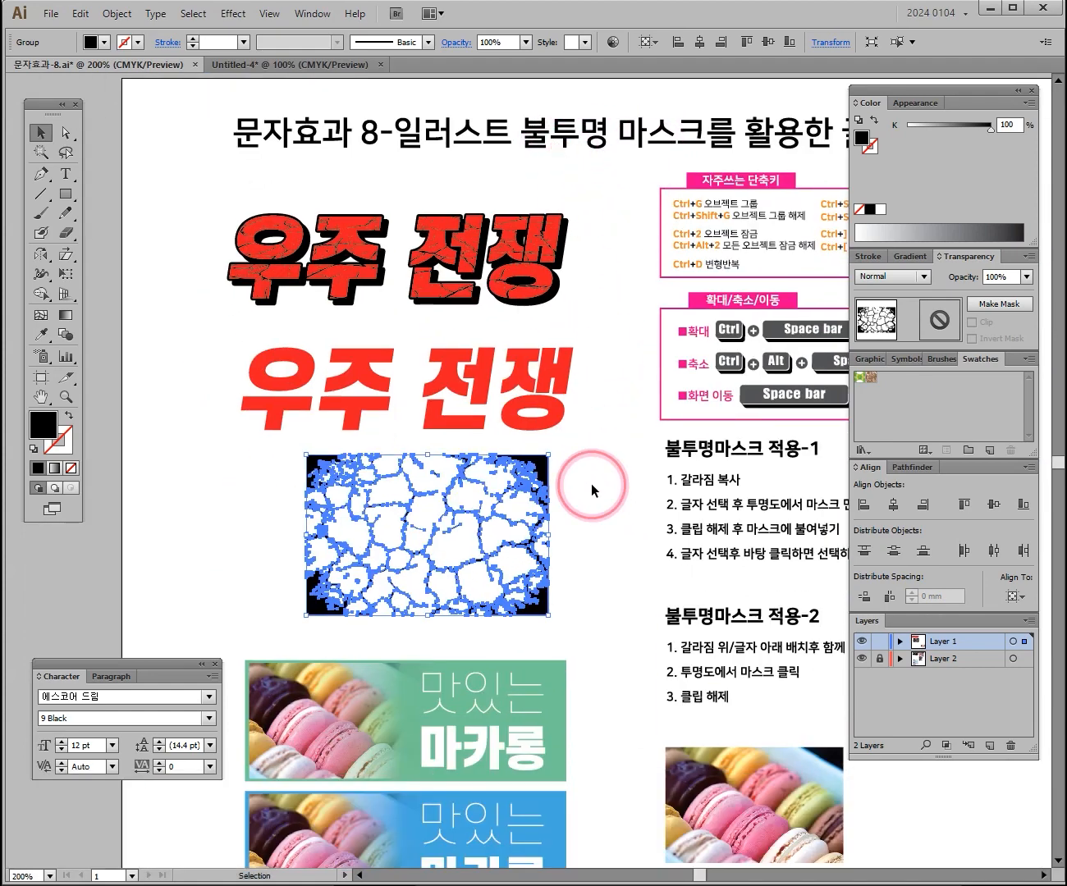
left_click(592, 486)
- Duplicate the plain red 우주 전쟁 text so that a spare copy lies beyond the artboard's left edge
left_click(441, 380)
left_click_drag(430, 386, 584, 439)
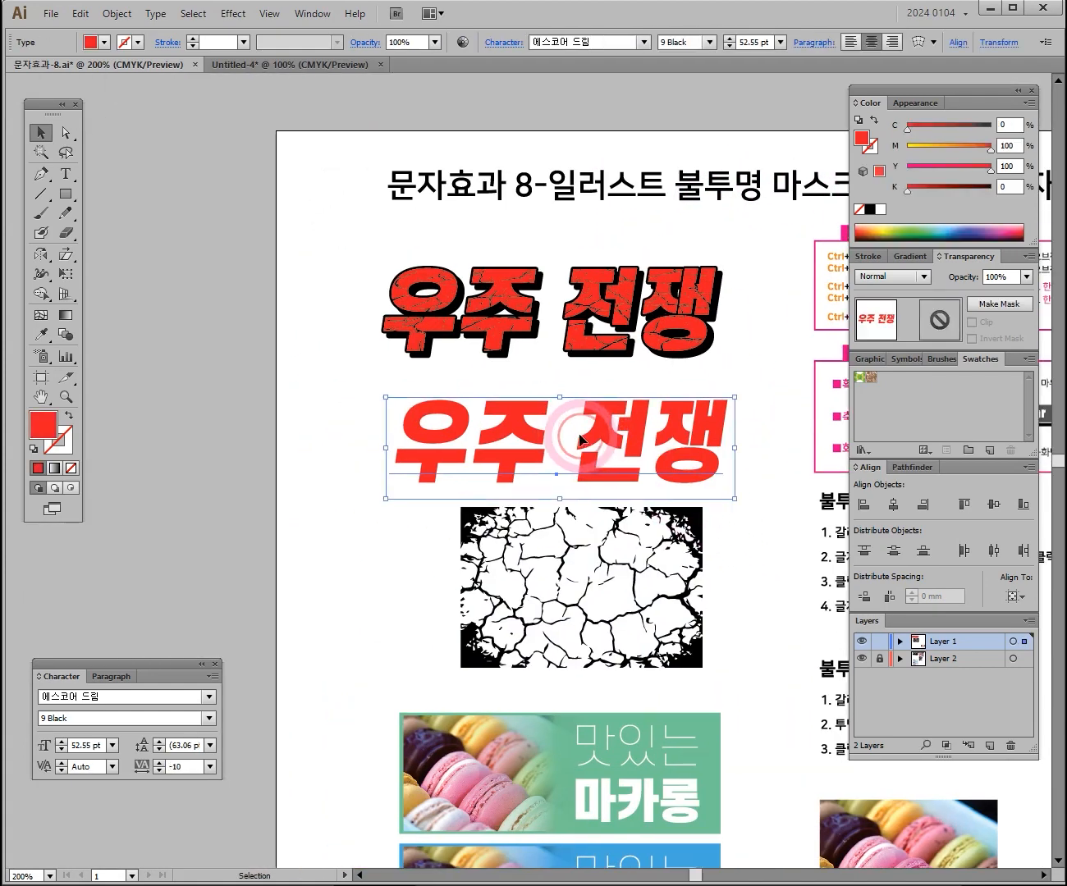
left_click(547, 421, "ctrl")
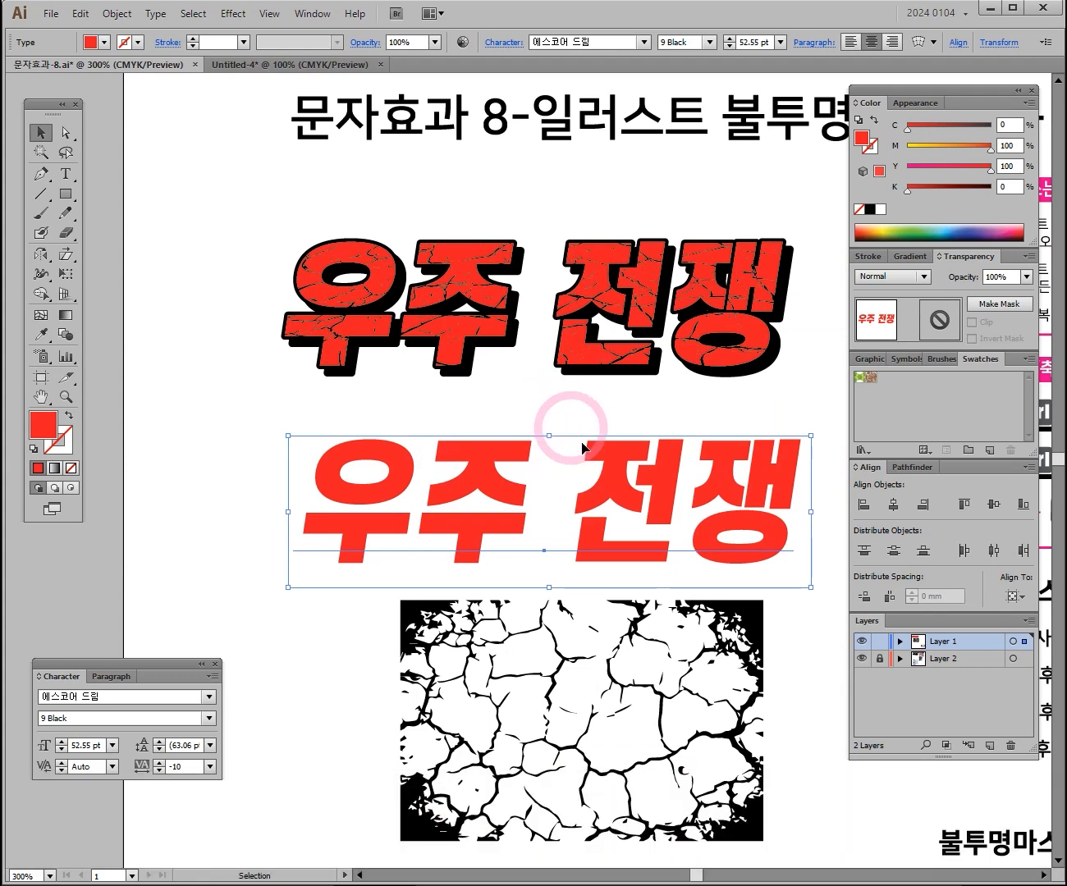
left_click_drag(625, 494, 704, 484)
left_click_drag(679, 478, 177, 501)
left_click_drag(636, 464, 382, 470)
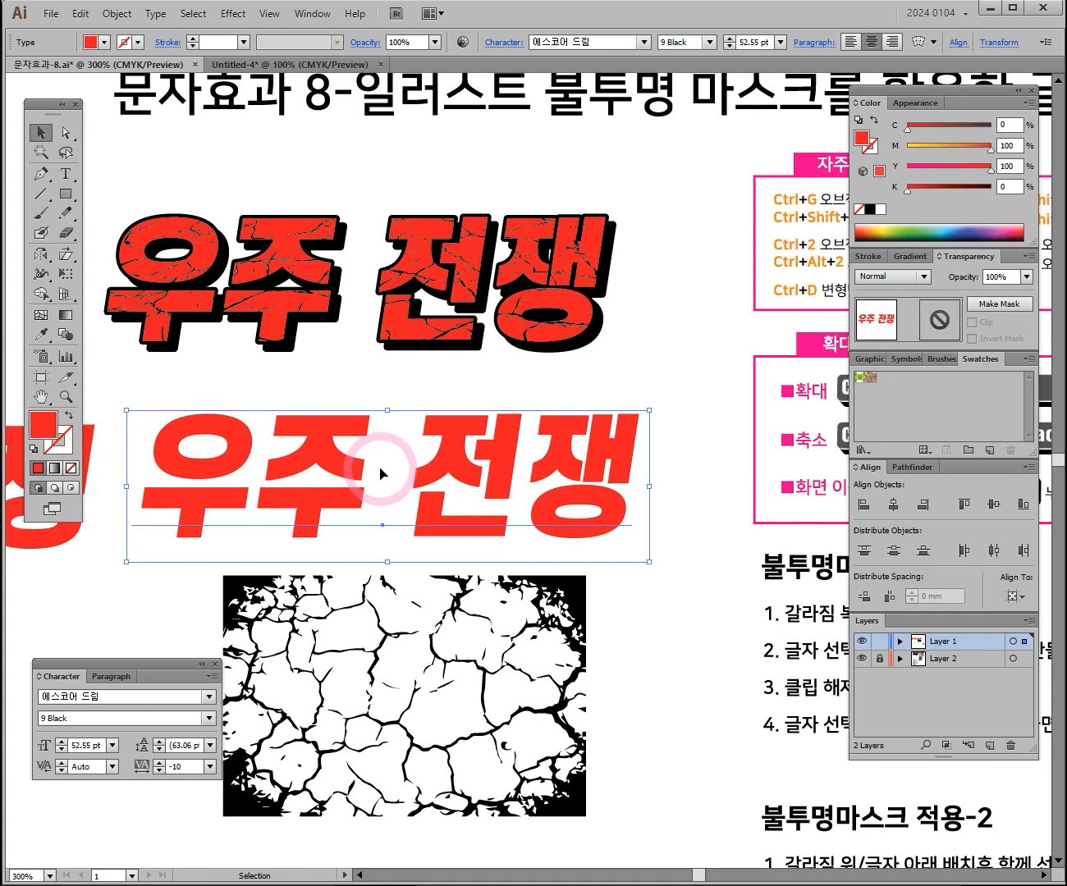
- Convert the red 우주 전쟁 text above the crack group to outlines and deselect it
right_click(381, 472)
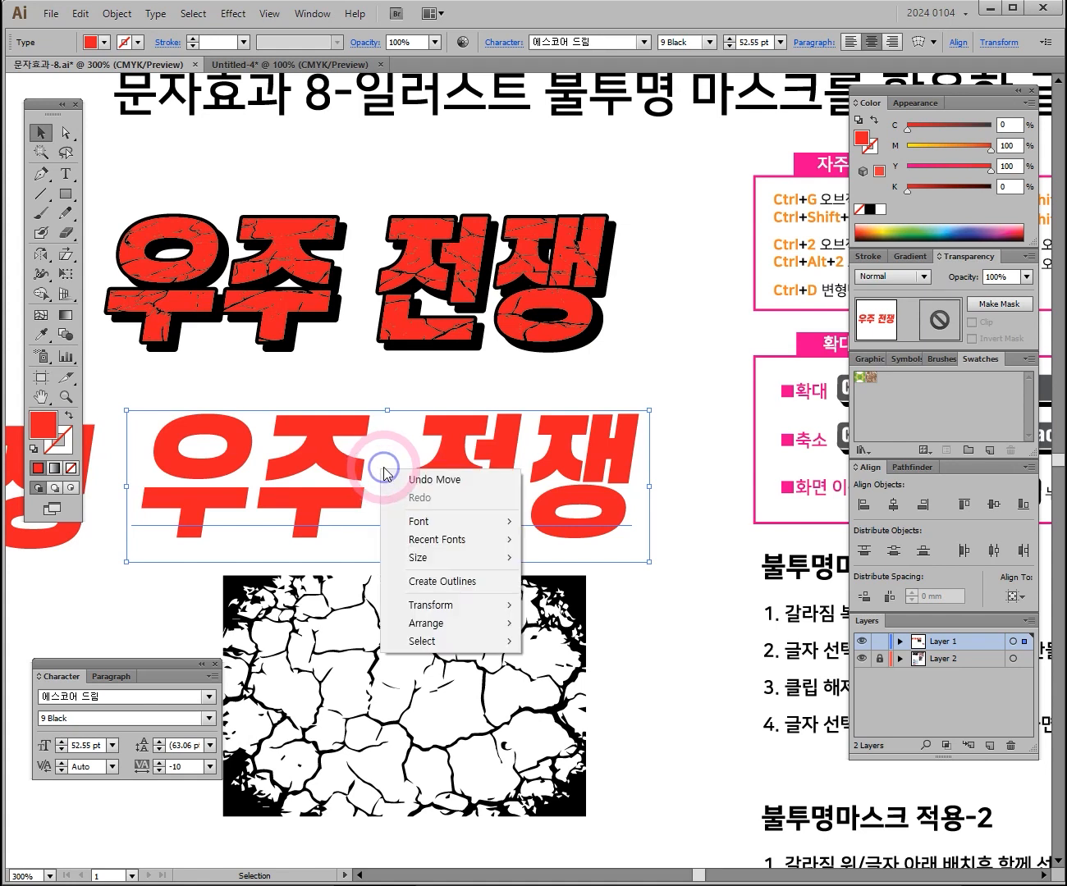
left_click(465, 583)
key("ctrl+plus")
key("ctrl+plus")
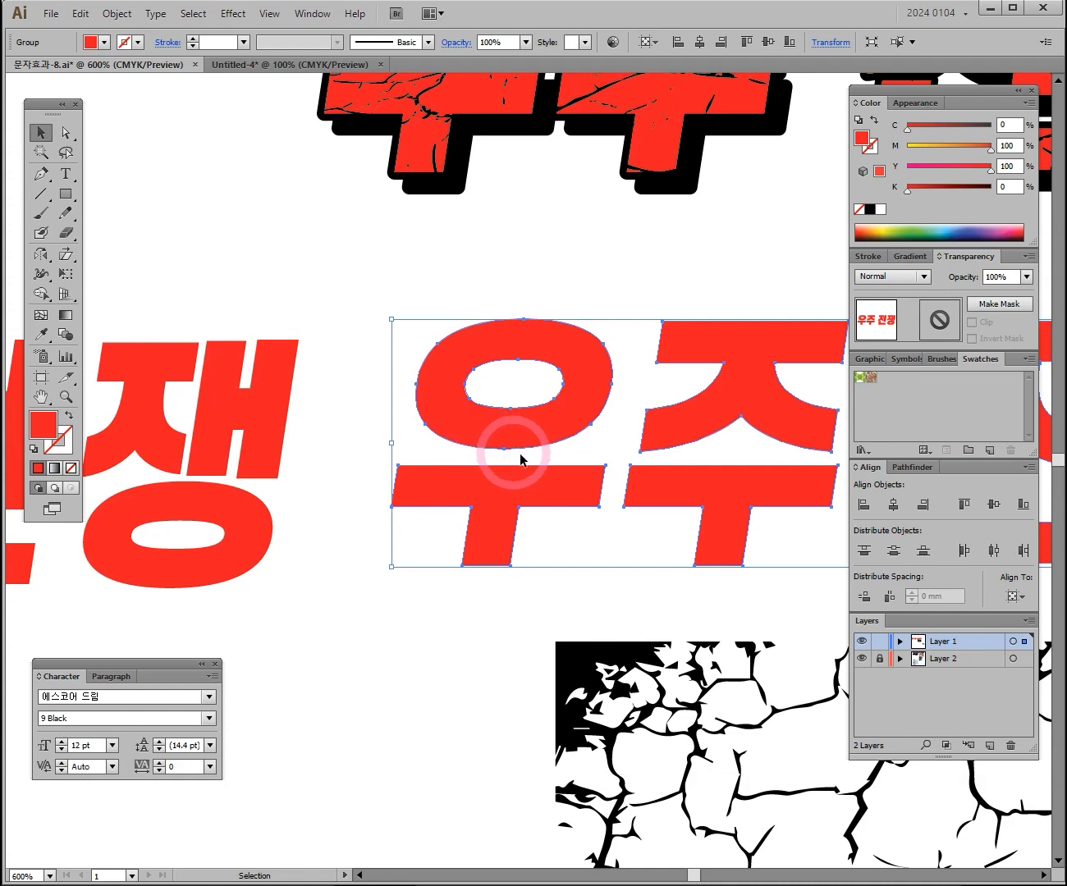
left_click(686, 477, "ctrl+alt")
left_click(686, 477, "ctrl+alt")
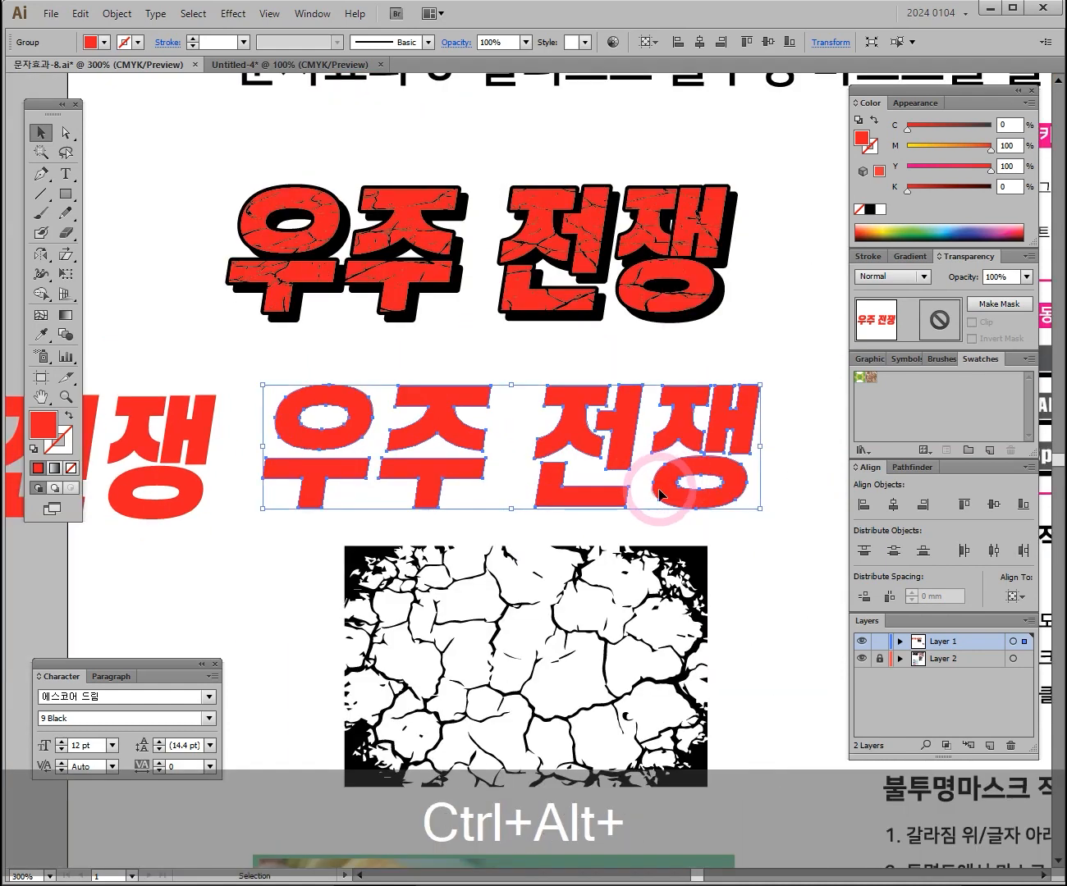
left_click_drag(675, 489, 515, 469)
left_click(612, 519, "ctrl+alt")
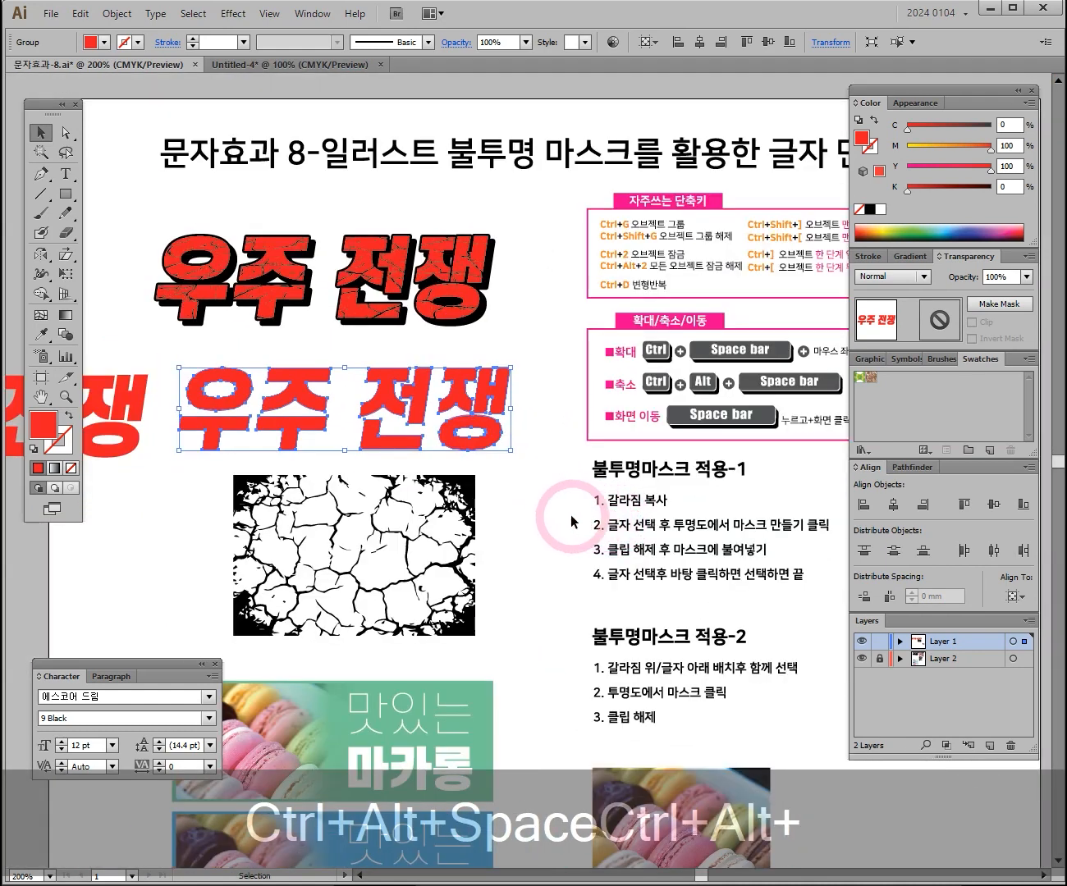
left_click(572, 531)
- Shift the crack group slightly to the left below the outlined lettering, copy it and deselect it
left_click_drag(578, 532, 506, 542)
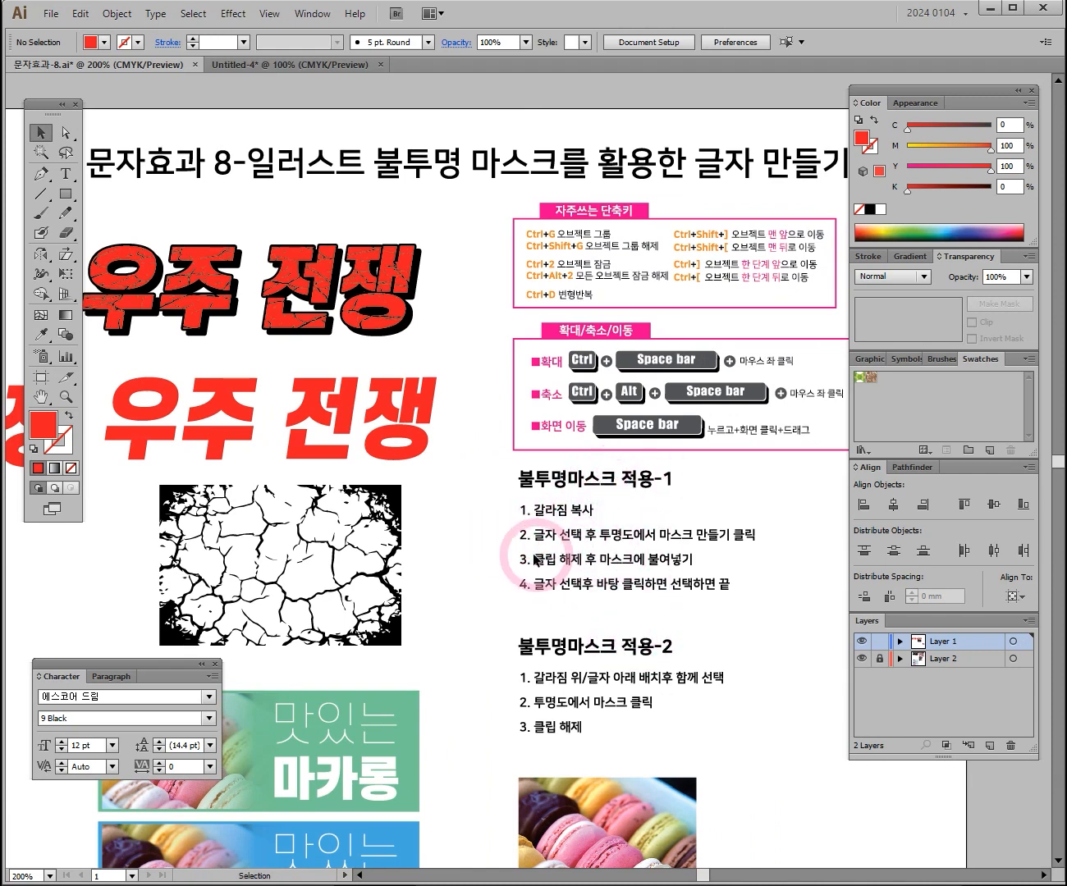
left_click_drag(505, 542, 507, 513)
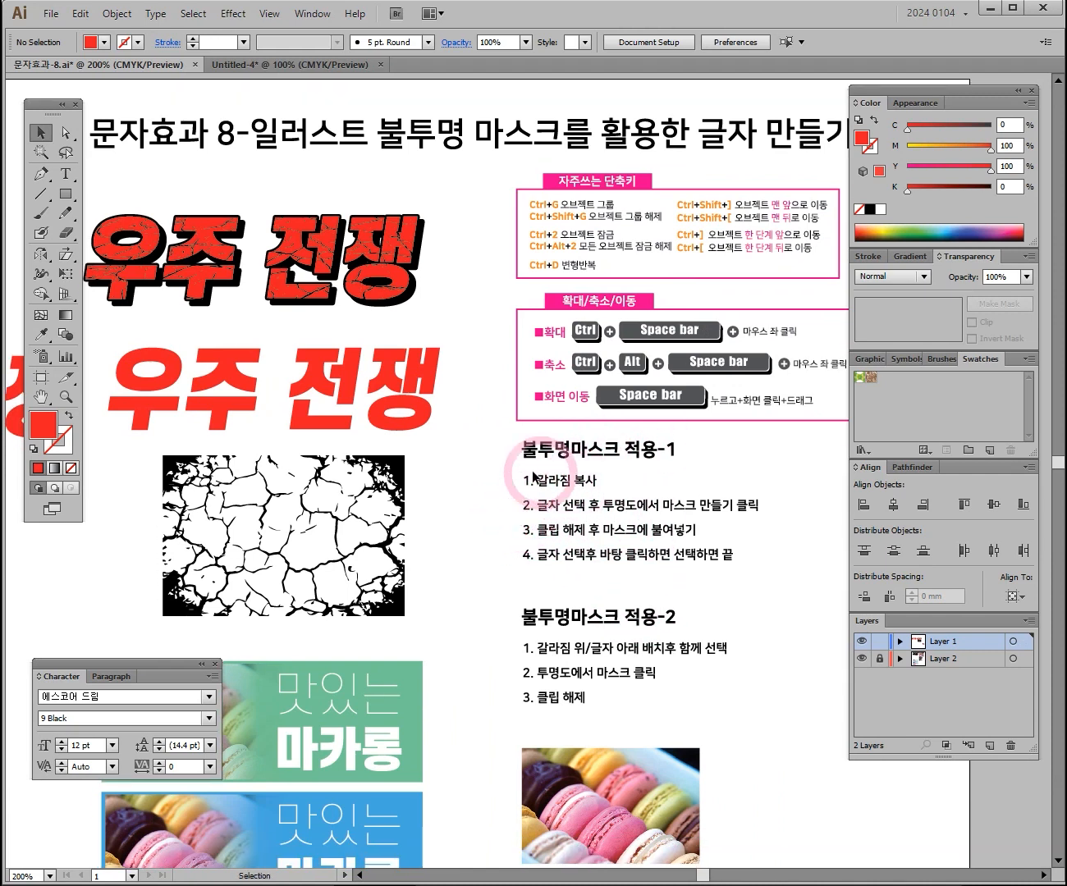
left_click(374, 497)
left_click_drag(400, 466, 350, 474)
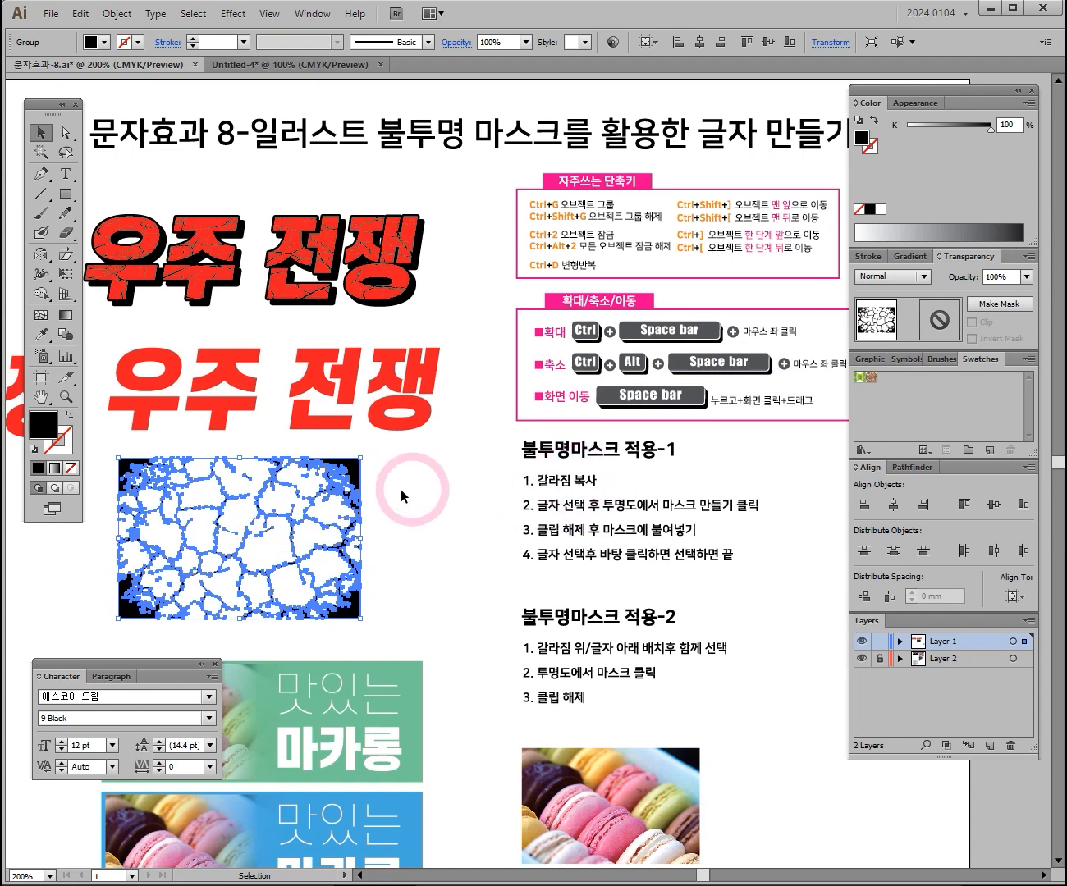
left_click_drag(346, 481, 375, 484)
key("ctrl+c")
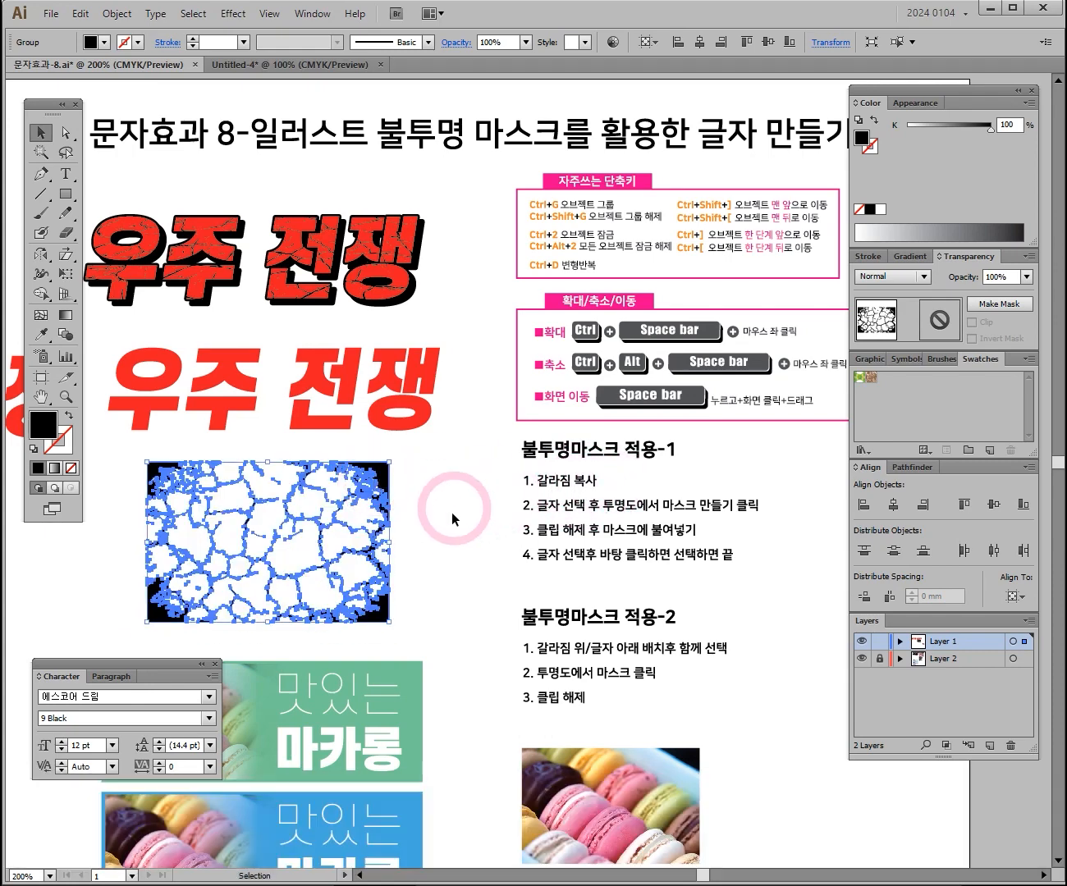
left_click(414, 515)
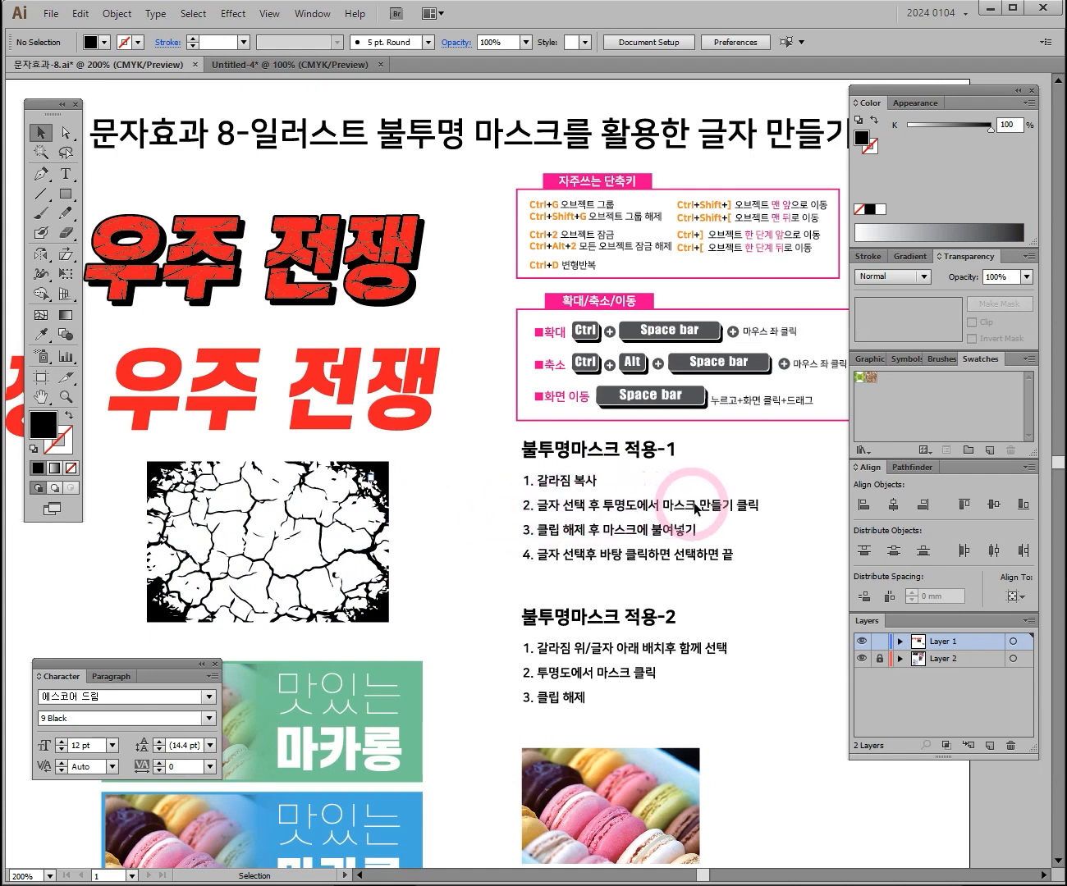
- Make an opacity mask for the outlined red 우주 전쟁 lettering and turn off its Clip option
key("space")
left_click_drag(443, 483, 498, 498)
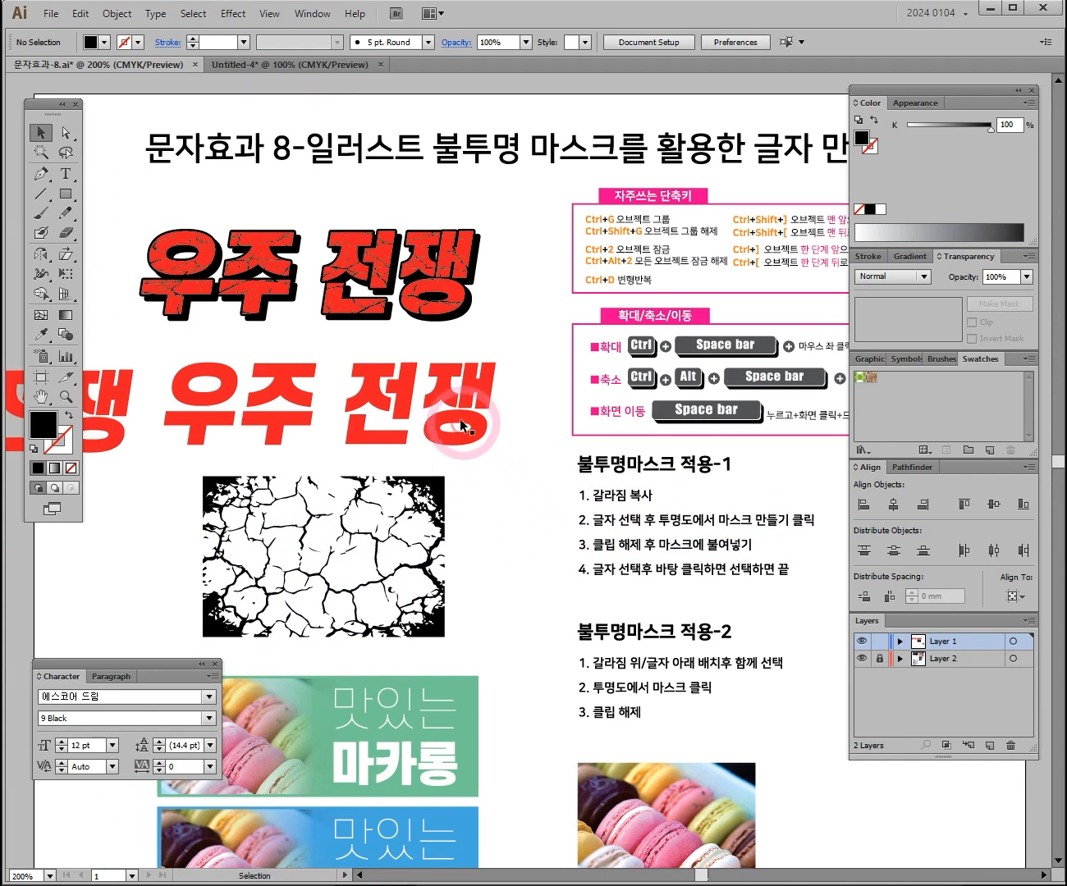
left_click(447, 414)
key("space")
left_click_drag(580, 481, 521, 515)
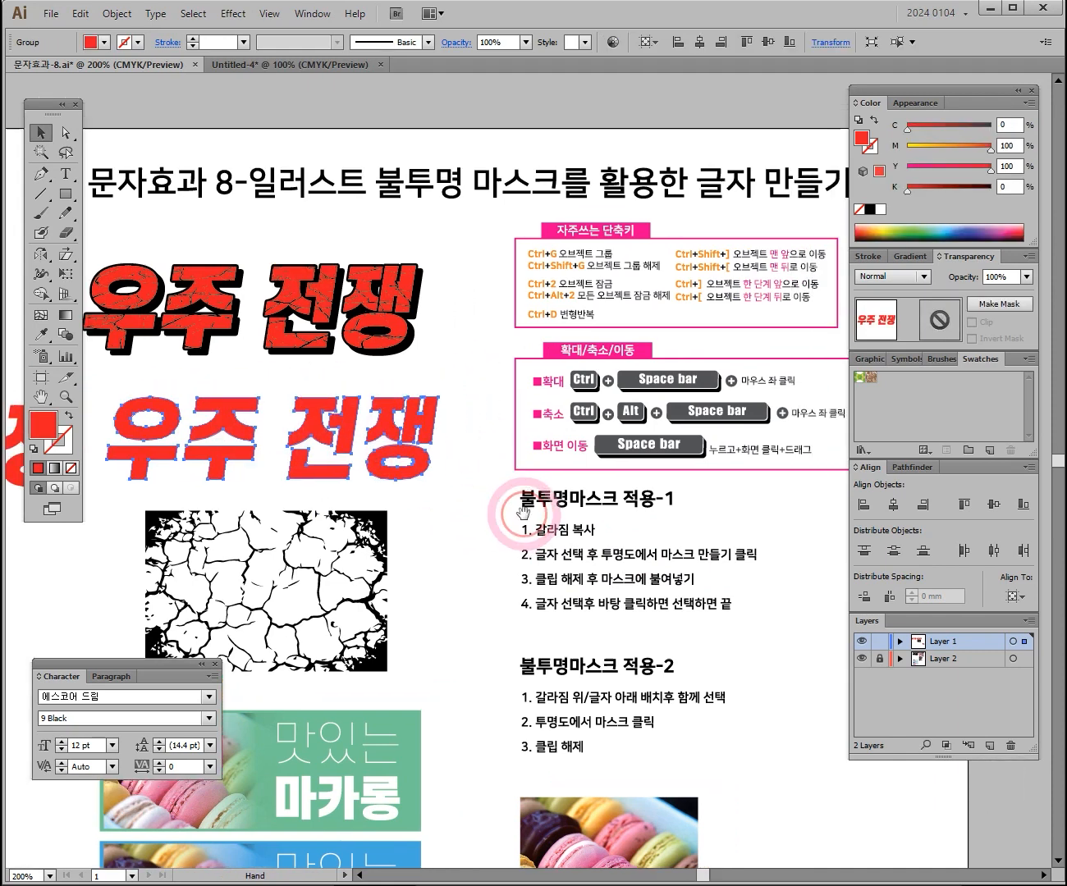
left_click(906, 327)
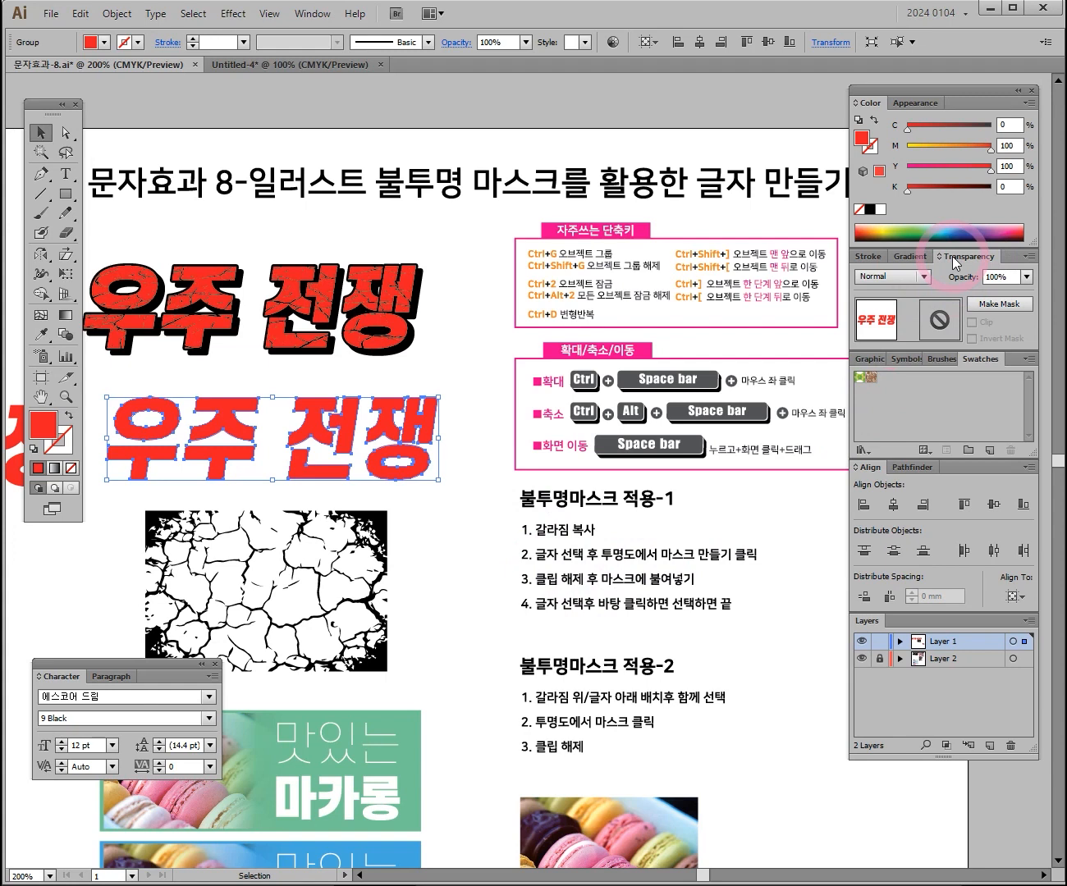
left_click(311, 14)
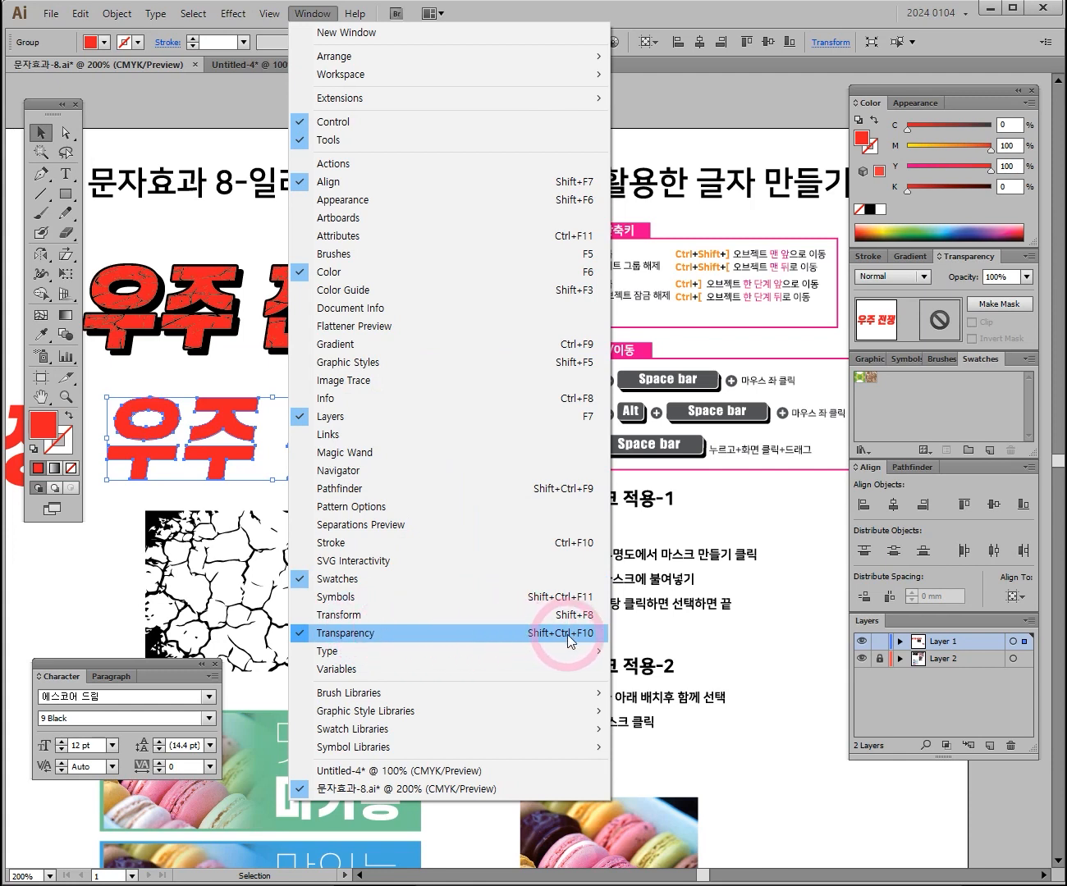
left_click(762, 639)
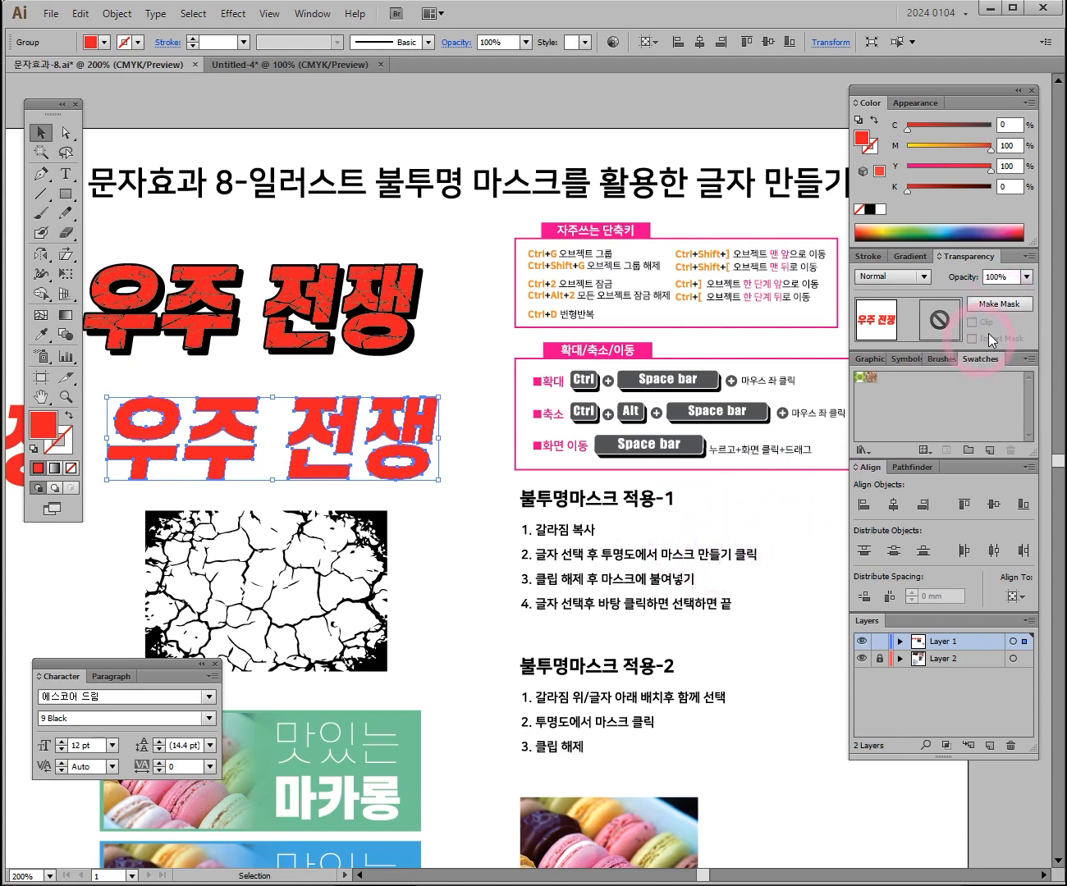
left_click(1002, 304)
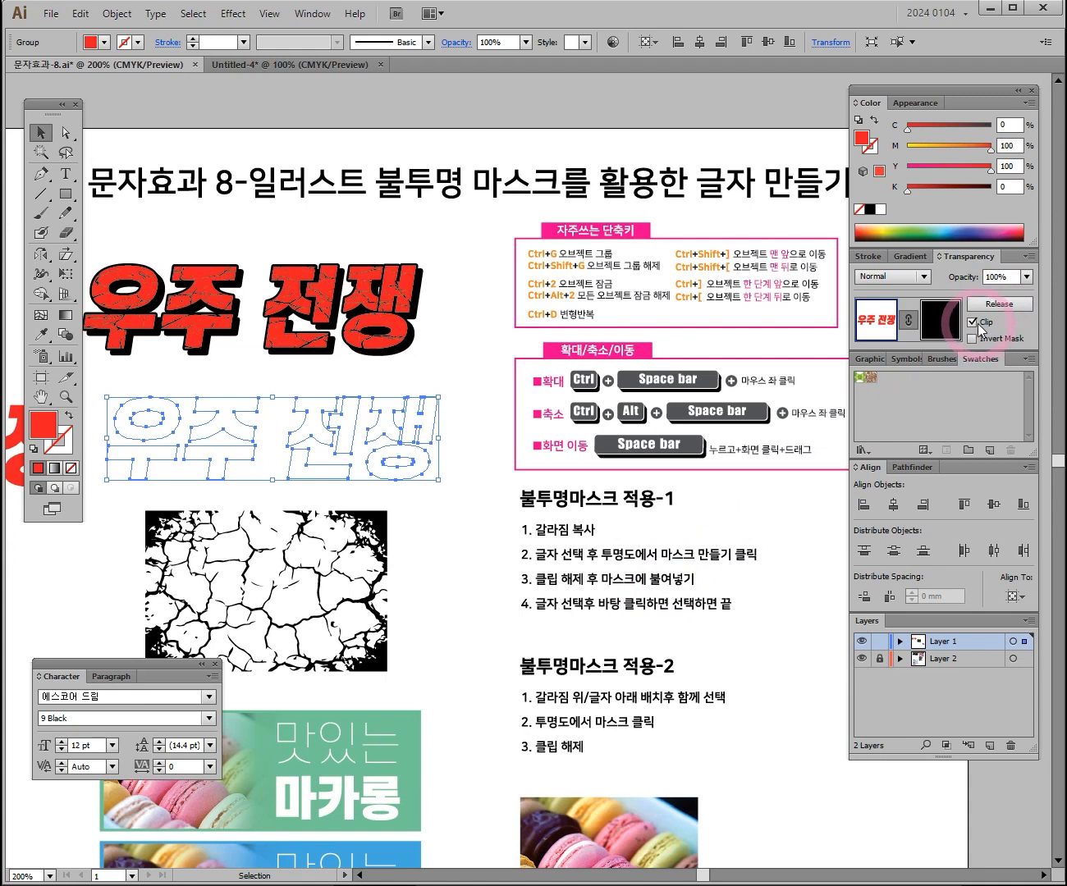
left_click(973, 323)
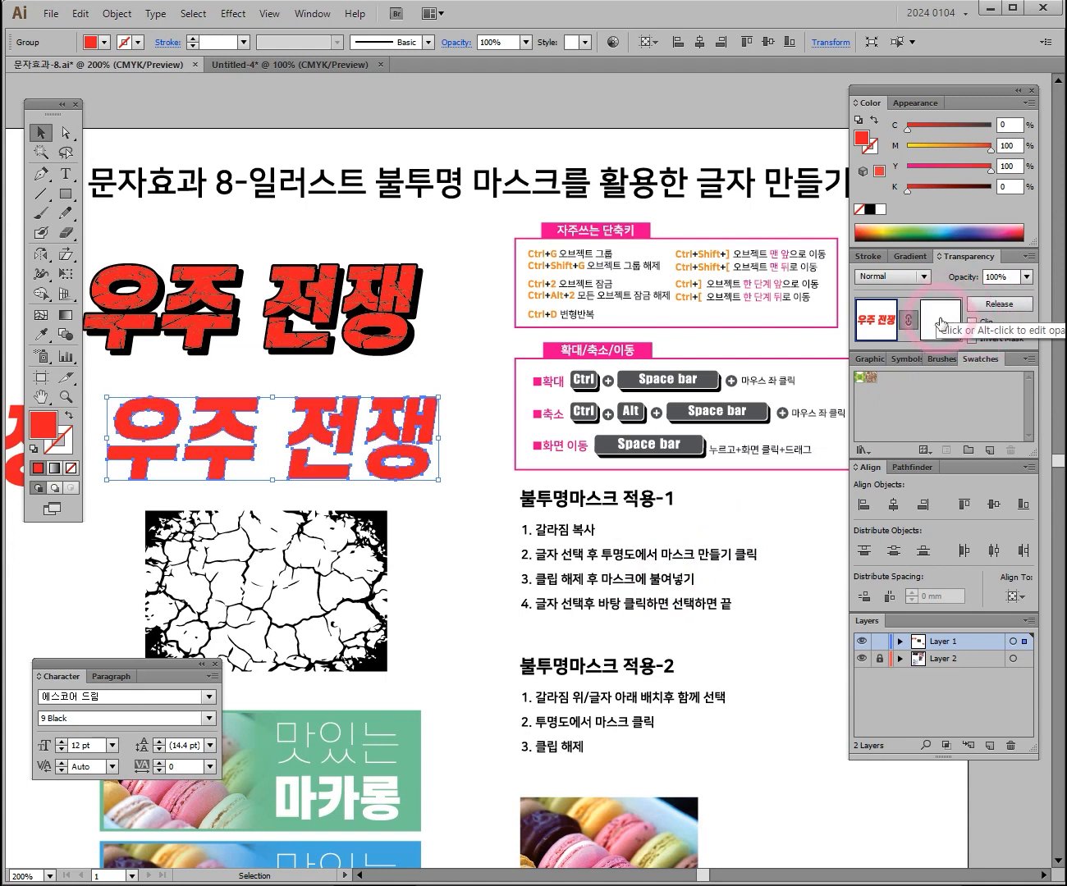
- Paste the copied crack group into the red lettering's opacity mask and move it over the 우주 전쟁 letters
left_click(876, 323)
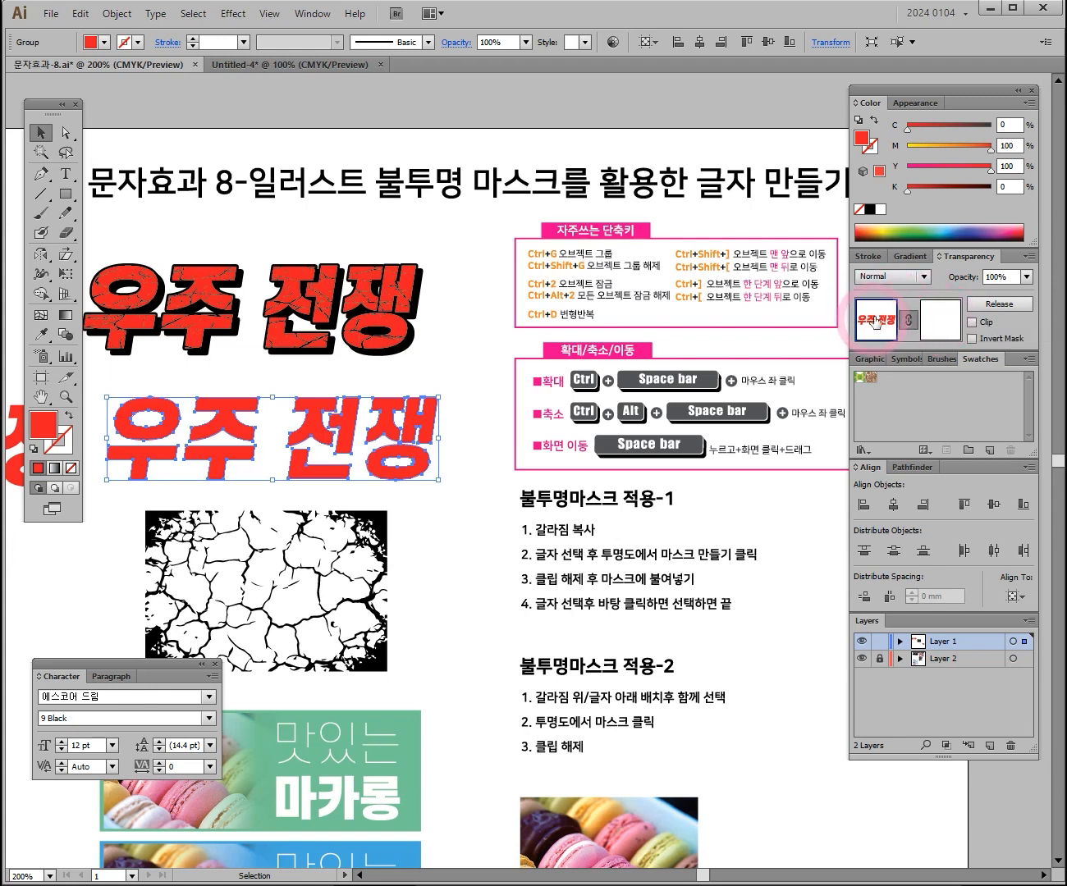
left_click(940, 323)
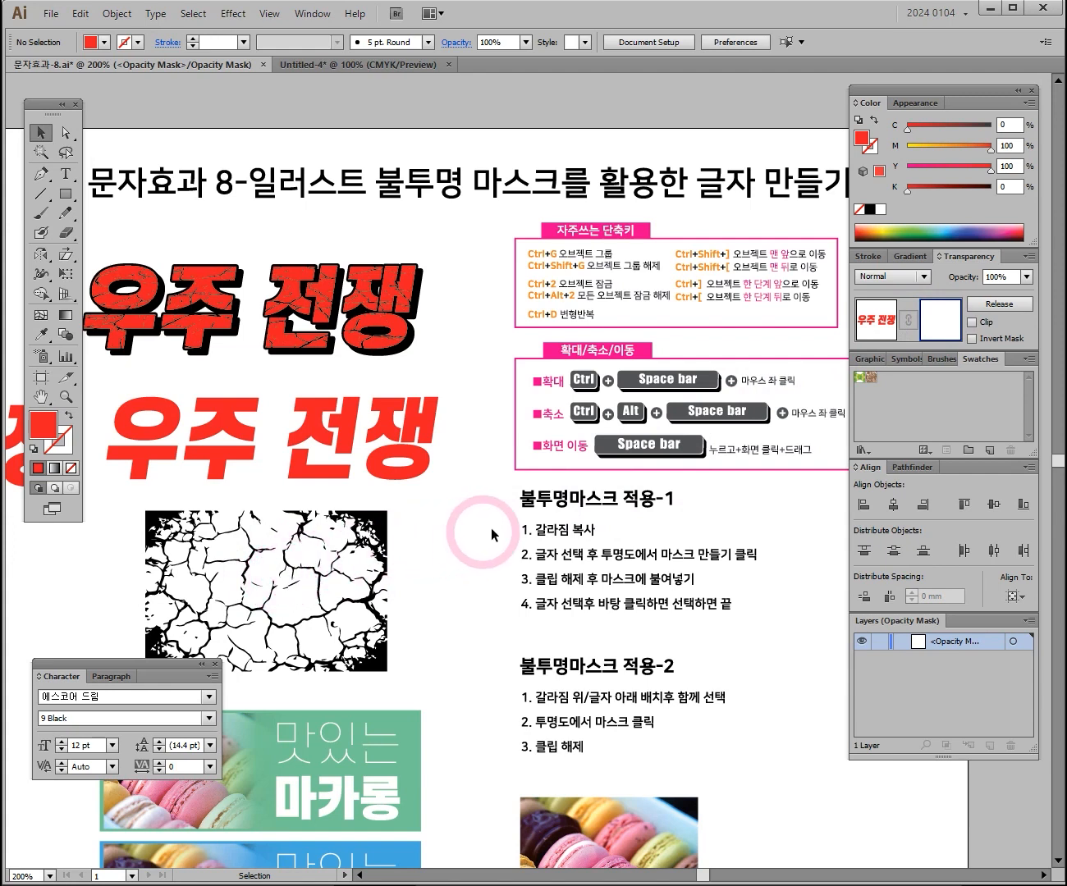
key("ctrl+v")
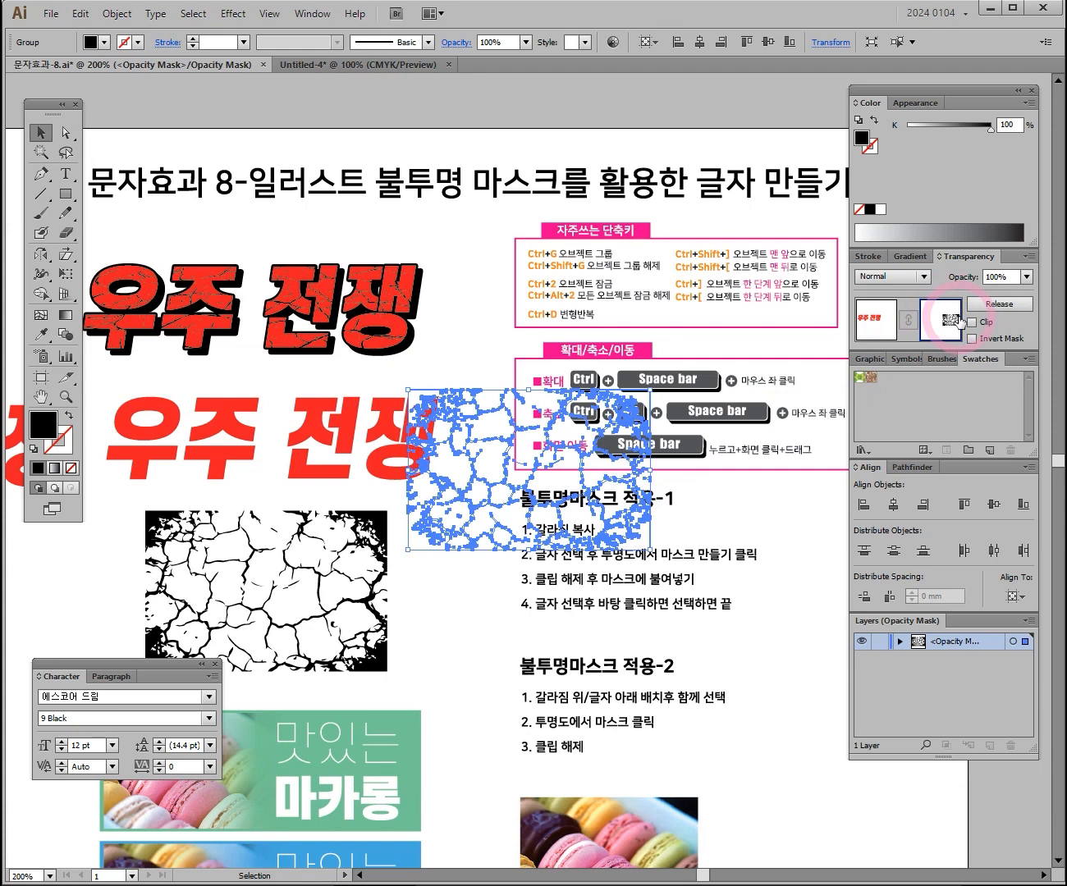
left_click_drag(396, 415, 493, 445)
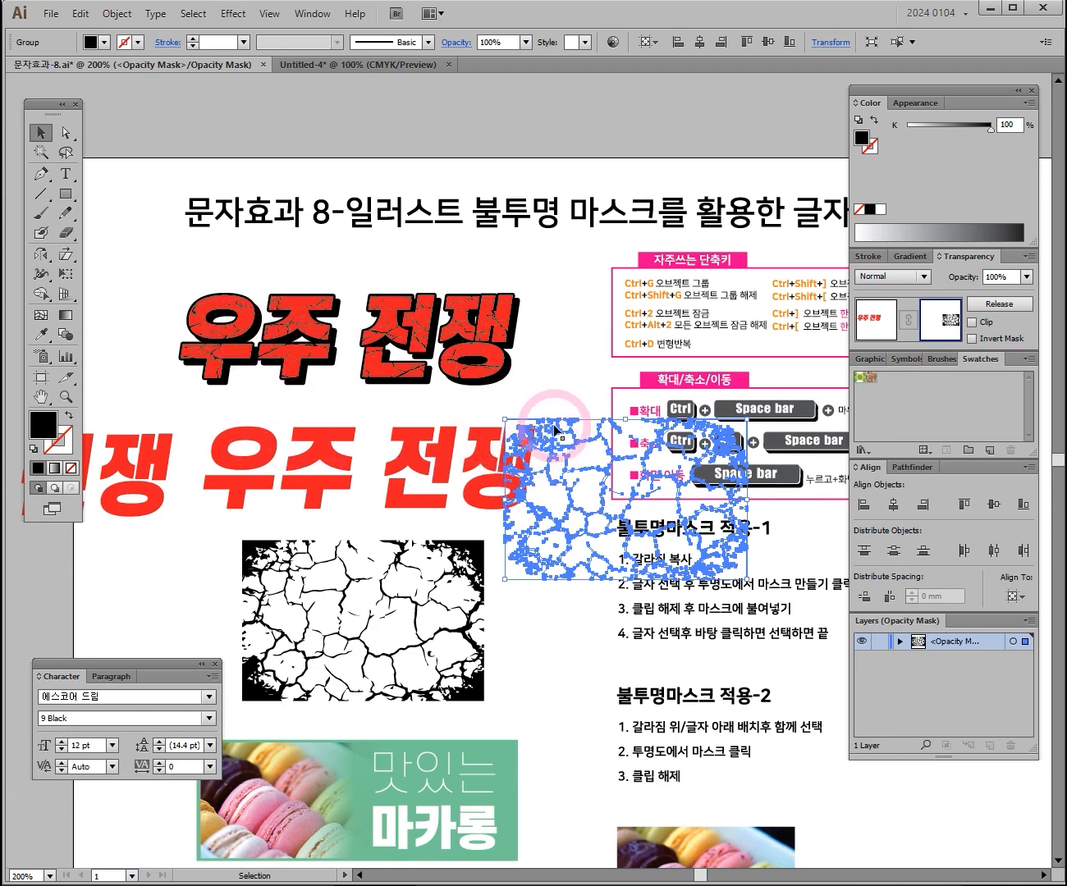
left_click_drag(555, 433, 253, 404)
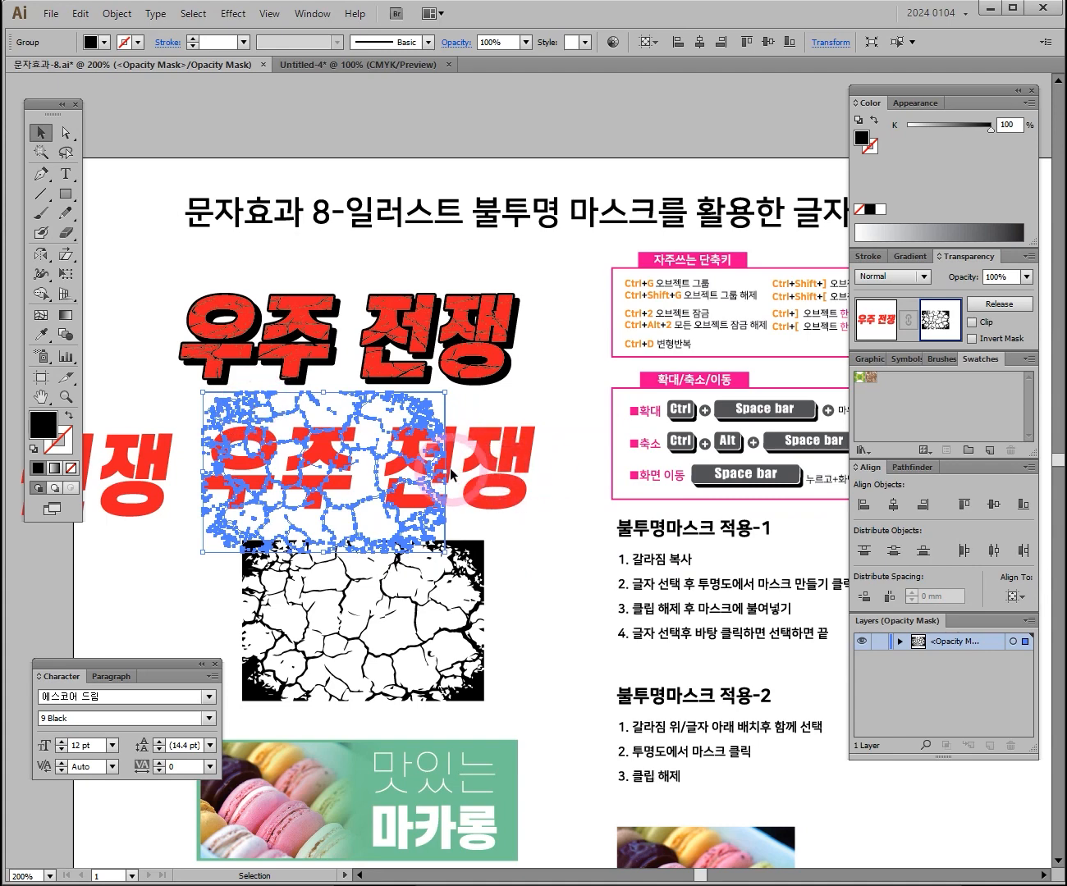
- Widen the crack group in the mask to span the whole 우주 전쟁 lettering and reduce its height from above and below
left_click_drag(445, 471, 555, 472)
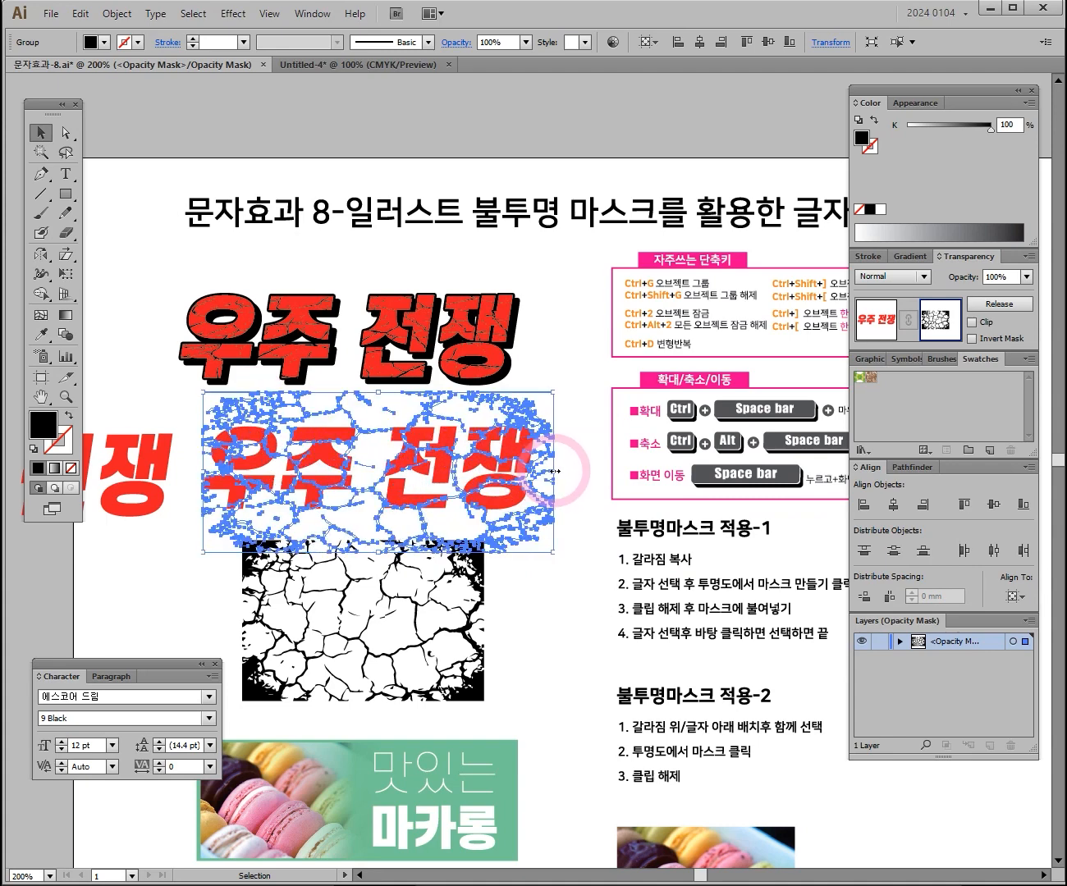
left_click_drag(379, 392, 383, 404)
left_click_drag(380, 552, 382, 523)
key("space")
left_click_drag(555, 504, 435, 444)
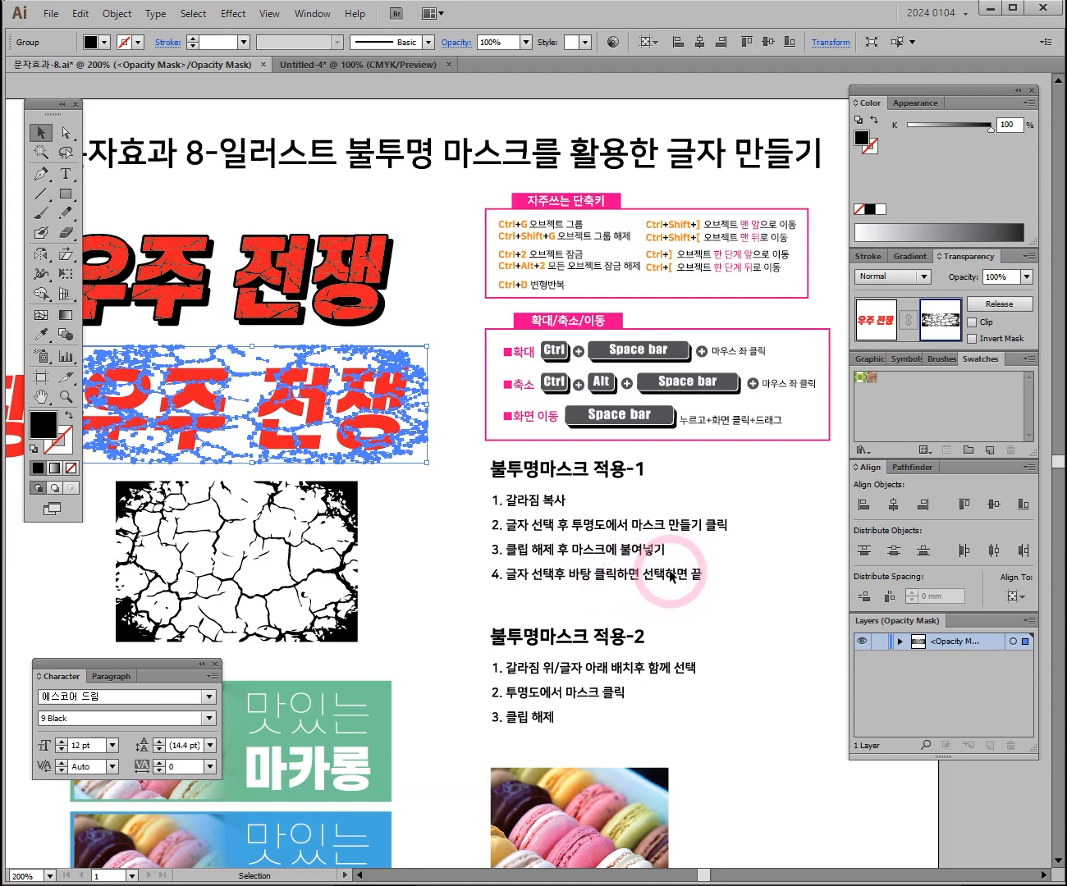
left_click_drag(671, 574, 704, 579)
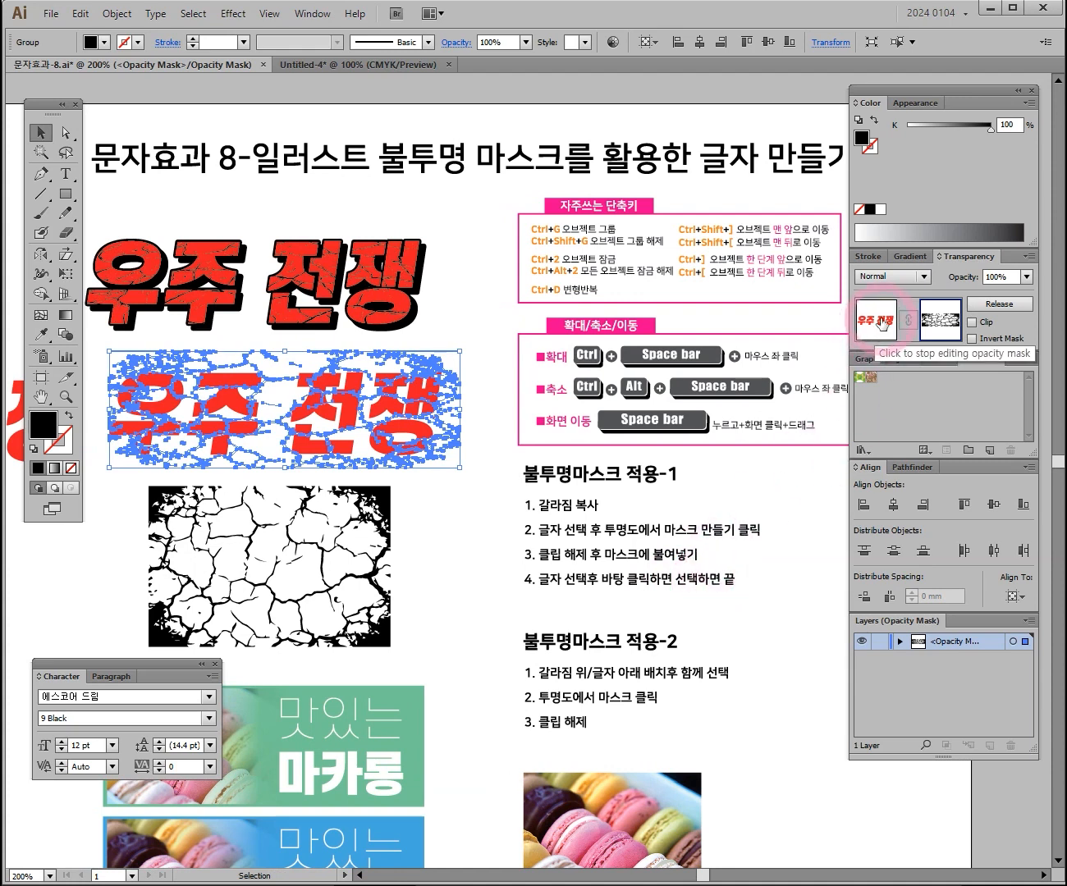
- Stop editing the opacity mask by returning to the artwork and deselect the masked 우주 전쟁 lettering
left_click(880, 322)
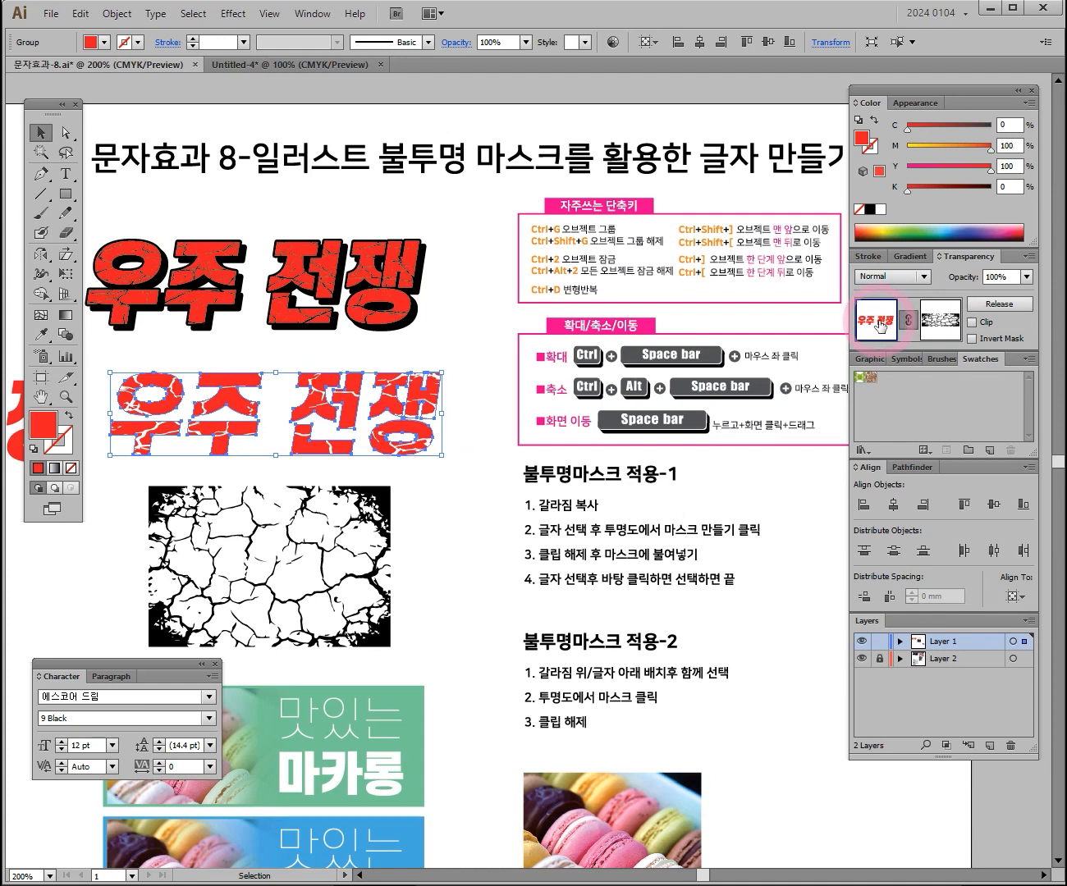
left_click(475, 488)
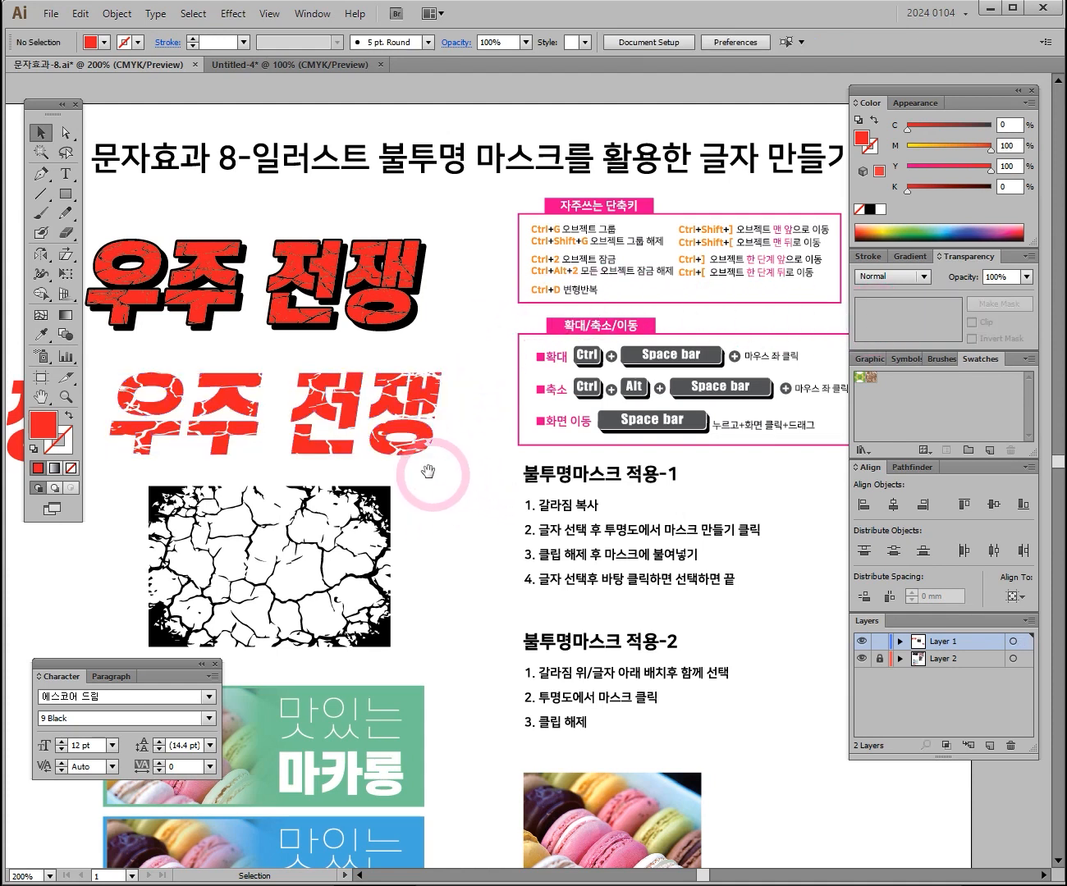
left_click_drag(422, 467, 386, 416)
left_click(424, 436, "ctrl")
left_click(471, 432)
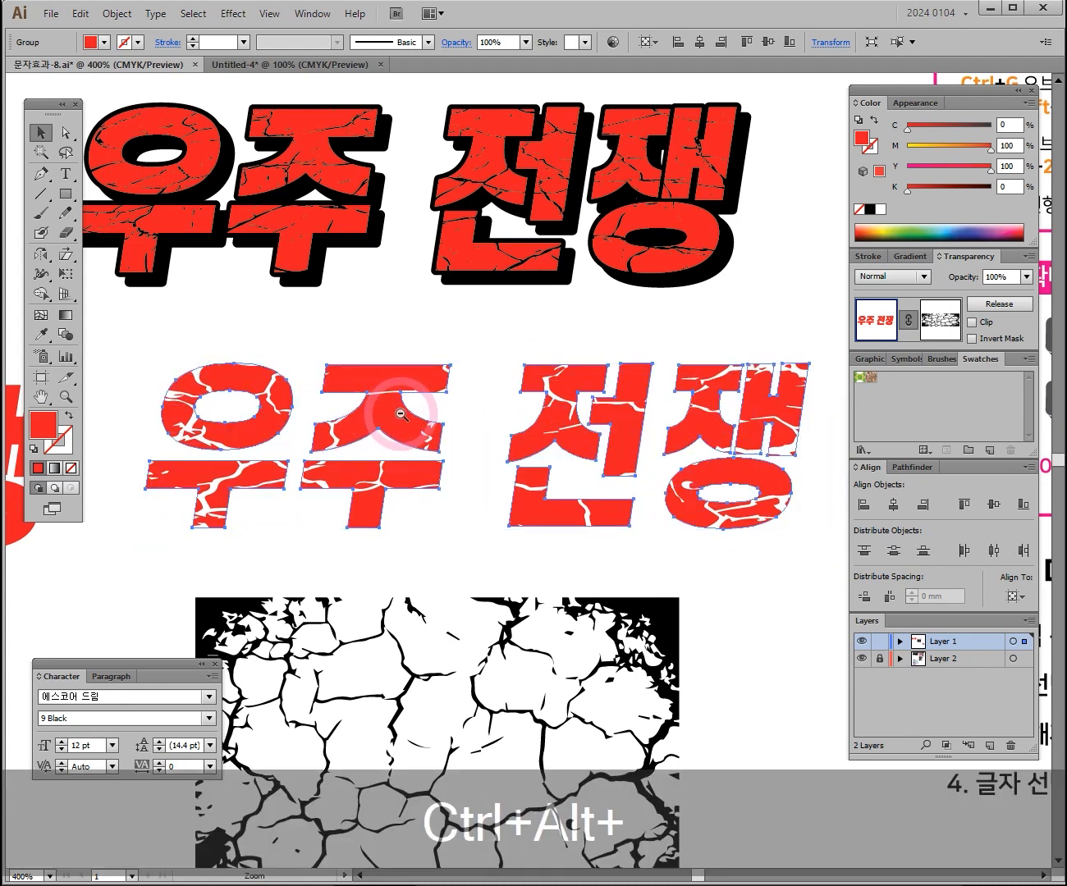
left_click(400, 413, "ctrl+alt")
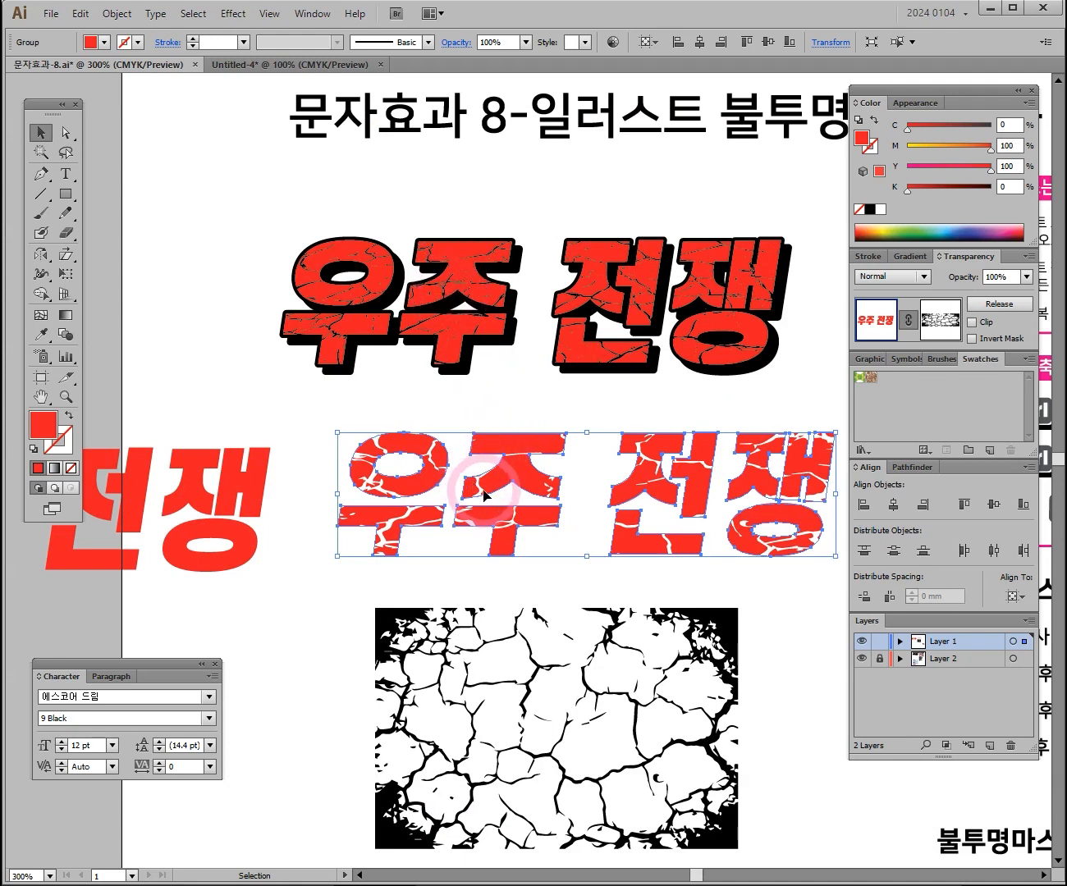
left_click_drag(516, 474, 464, 426)
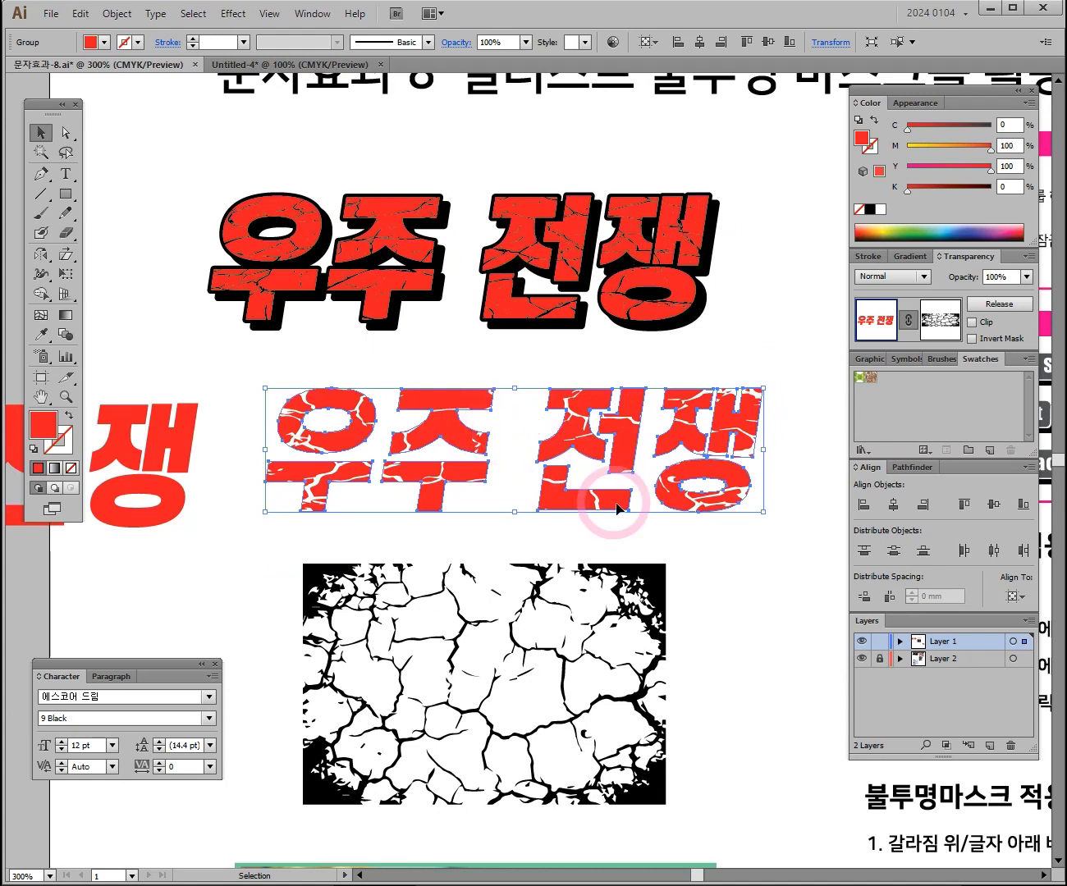
left_click_drag(706, 598, 625, 533)
left_click(629, 527)
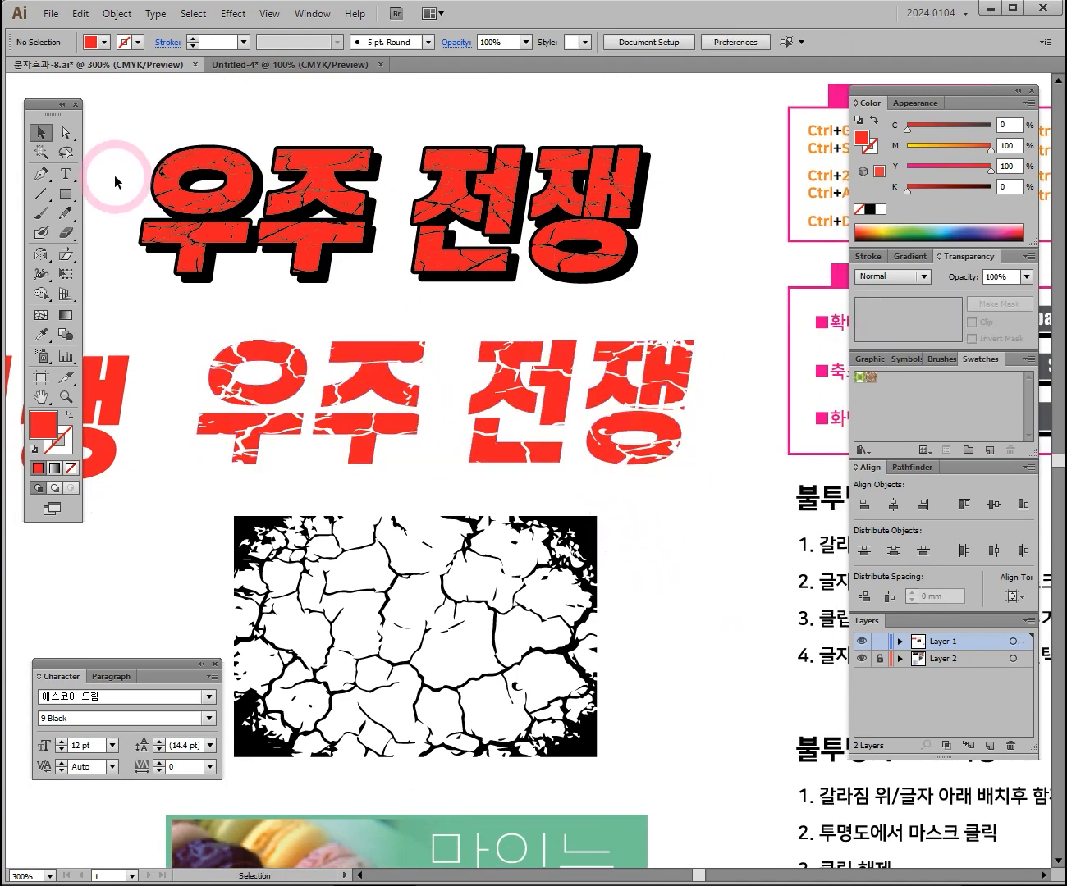
- Draw a rectangle covering the cracked lettering and fill it with green, C 72.55, M 0, Y 100, K 0
left_click_drag(75, 191, 76, 192)
mouse_move(174, 309)
left_mouse_down()
mouse_move(493, 452)
mouse_move(743, 494)
left_mouse_up()
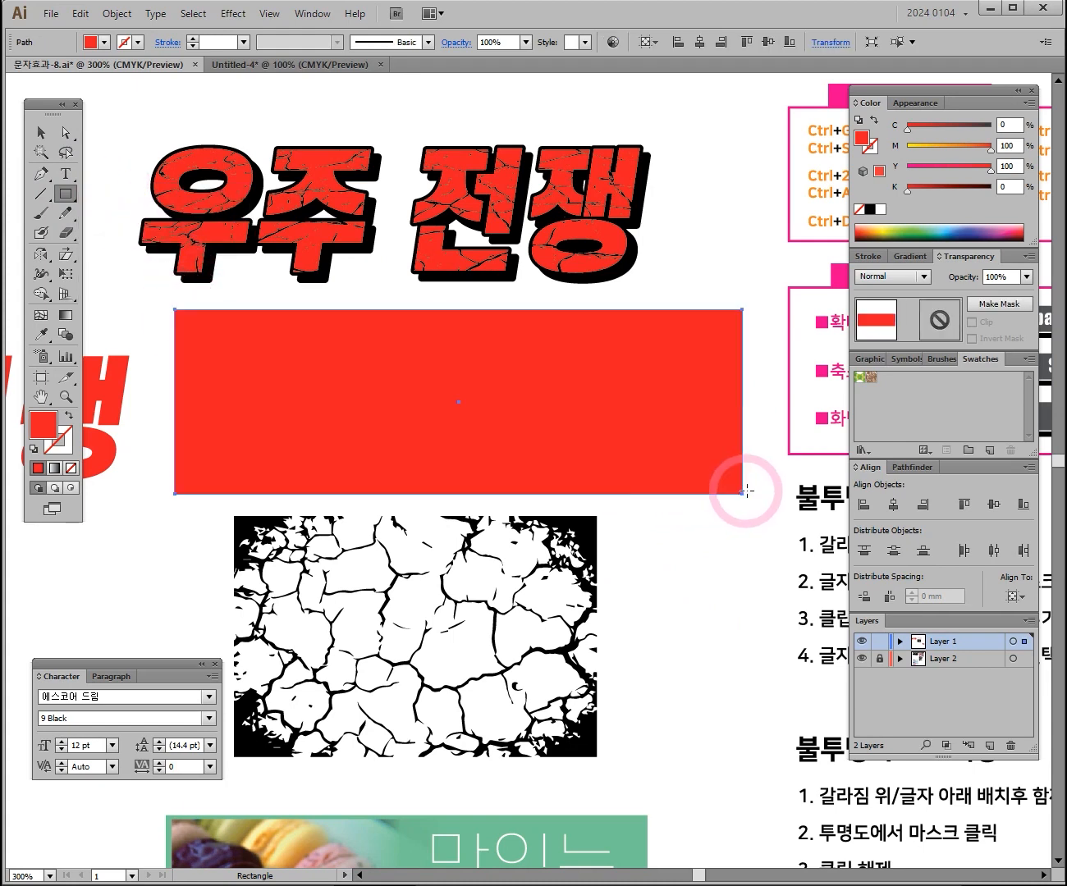
left_click(68, 444)
left_click(45, 429)
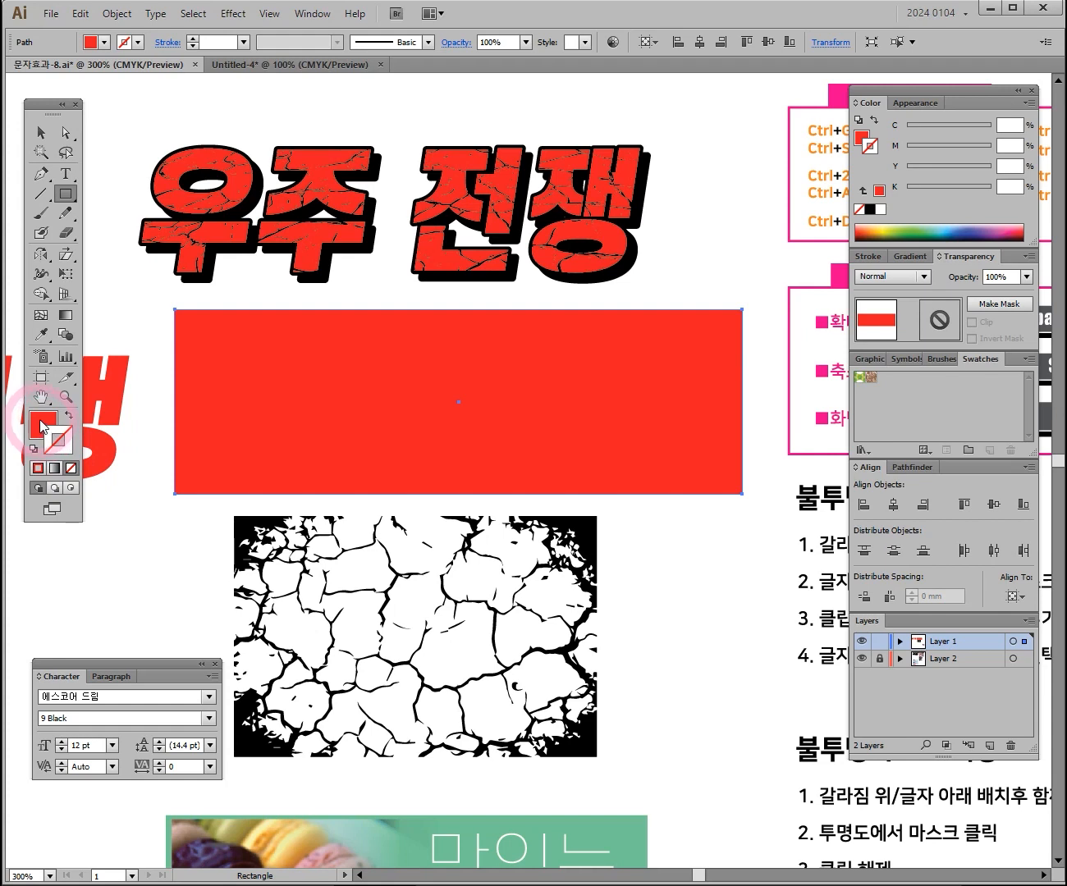
left_click(906, 227)
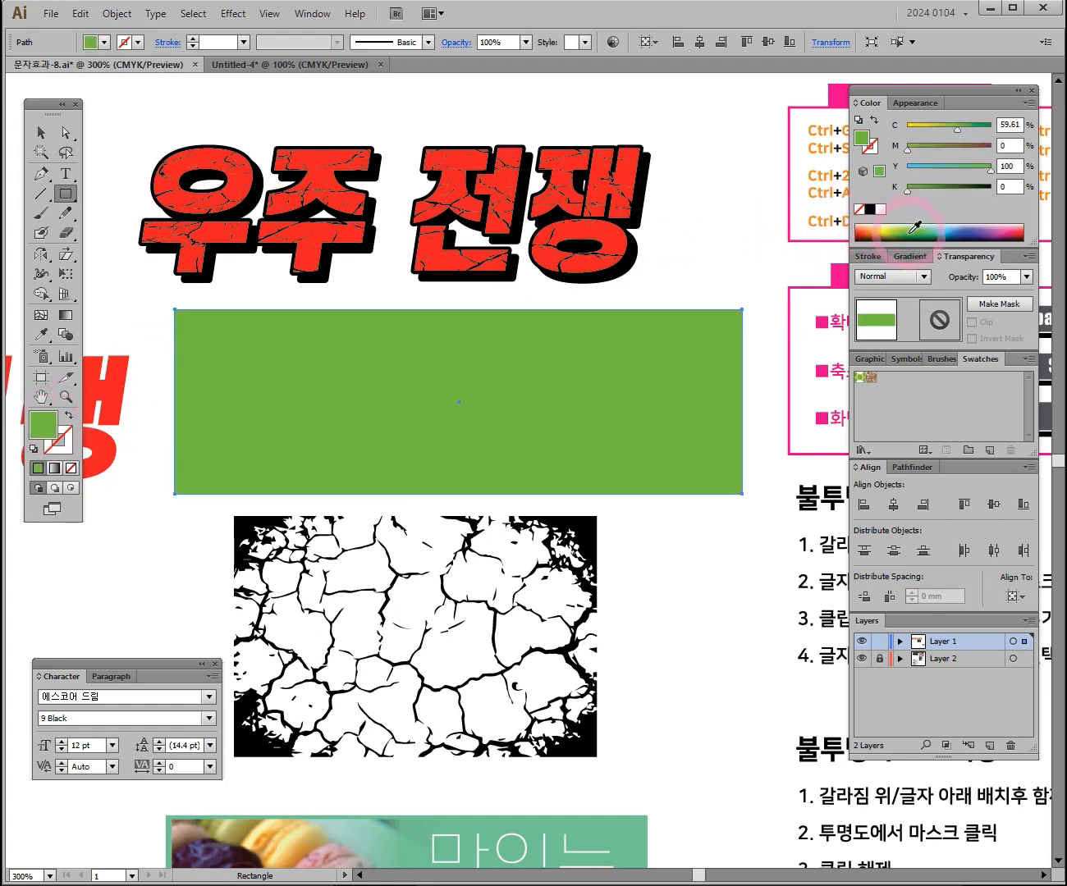
left_click(923, 226)
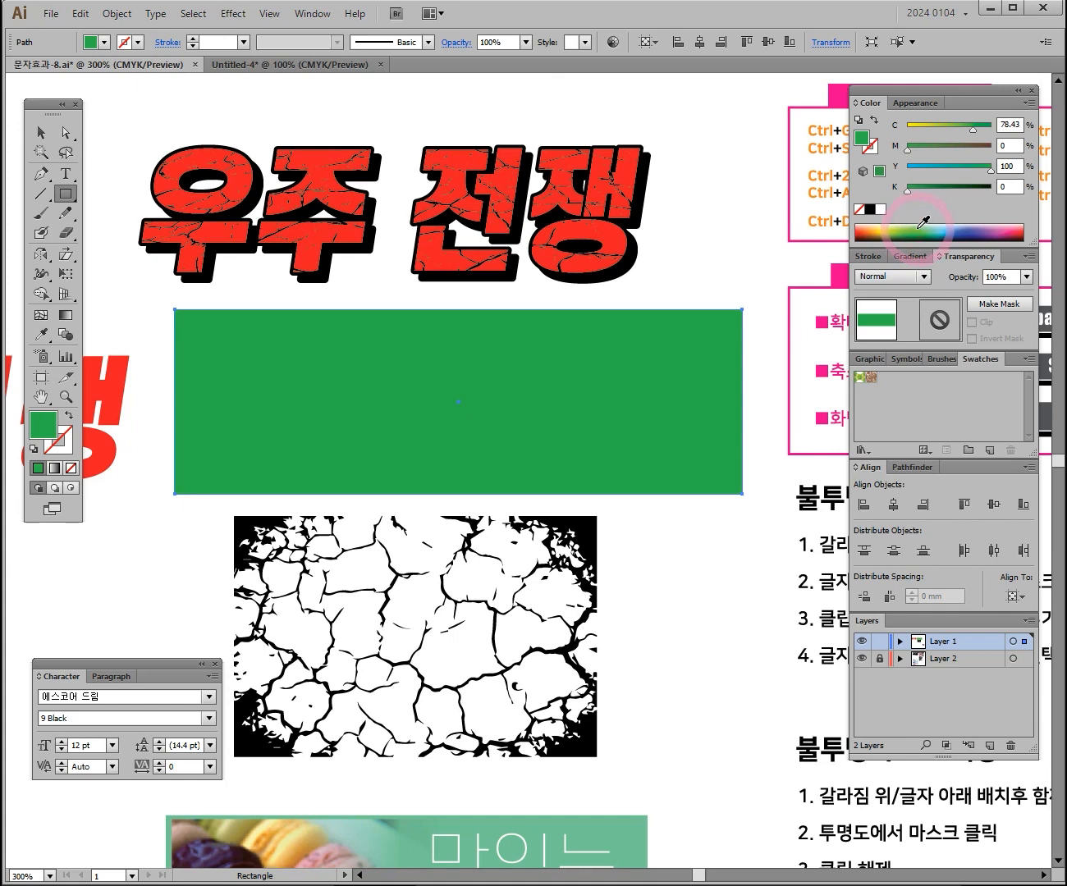
left_click(929, 228)
left_click(991, 231)
left_click(1000, 231)
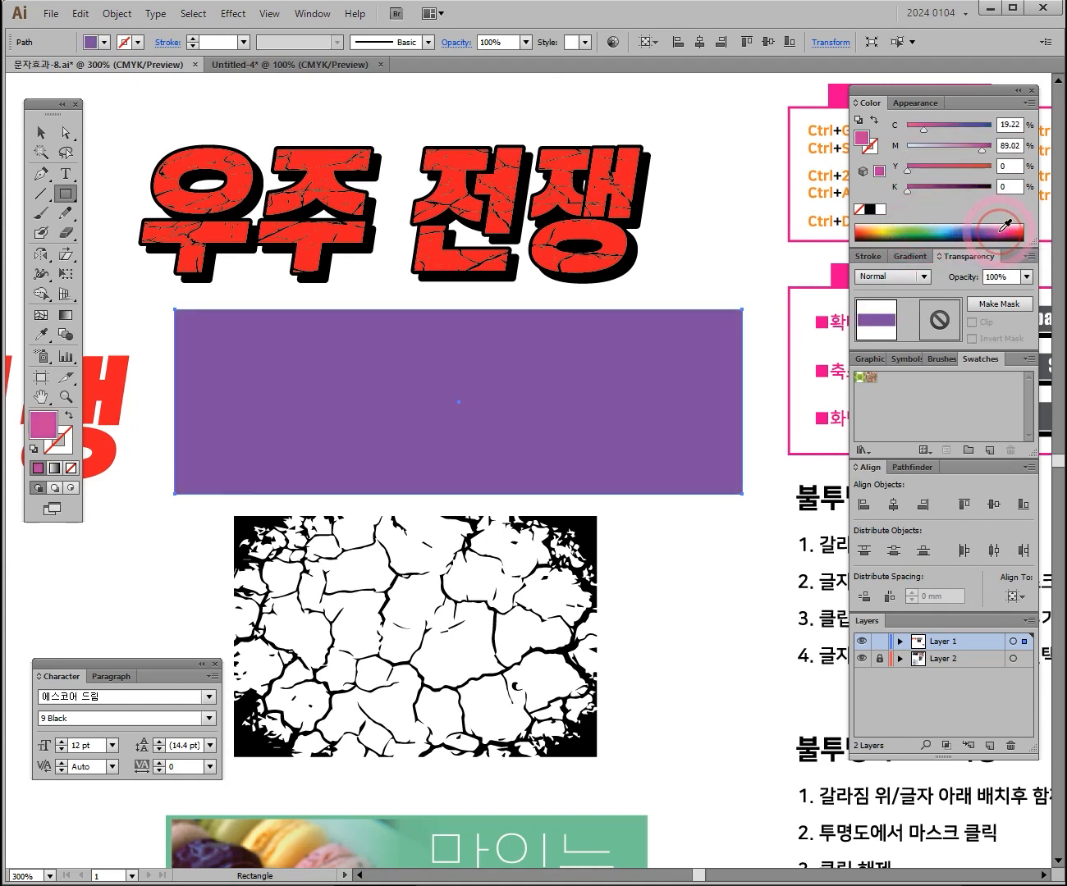
left_click(971, 228)
left_click(944, 228)
left_click(916, 227)
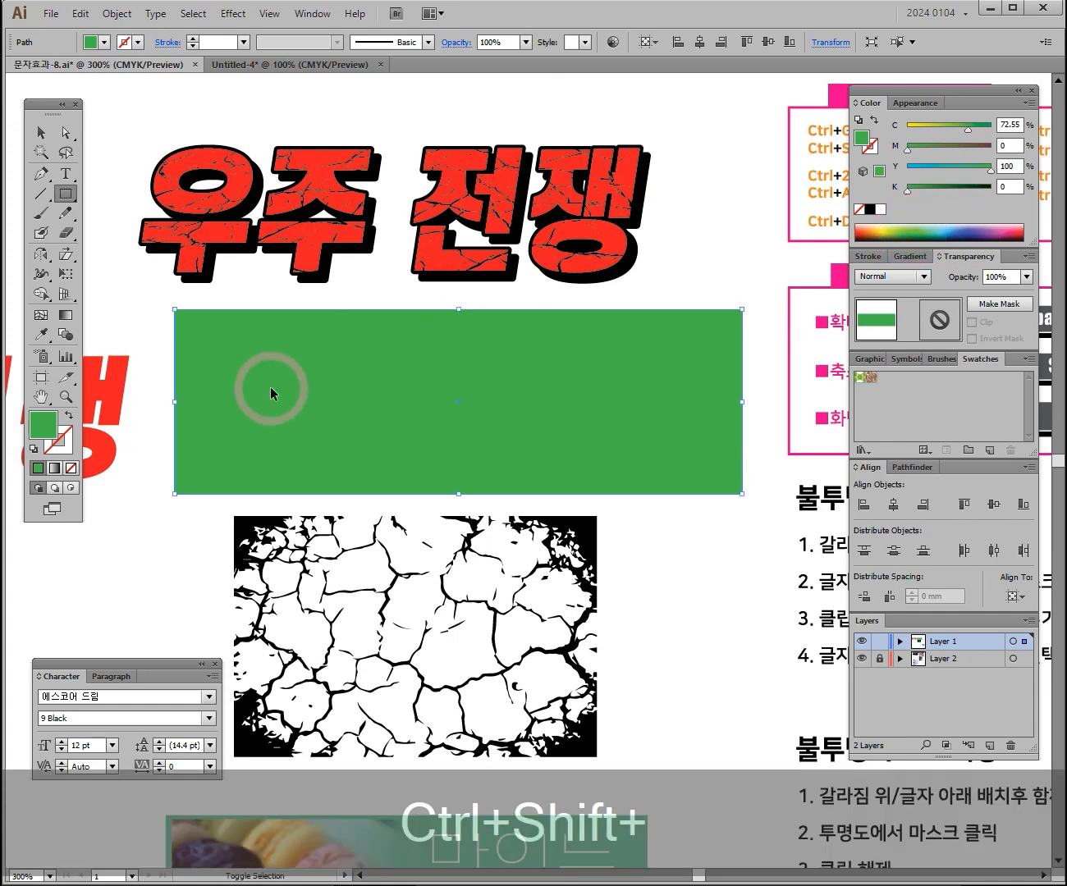
- Send the green rectangle to the back, behind the cracked 우주 전쟁 lettering
key("ctrl+shift+bracketright")
key("ctrl+shift+bracketleft")
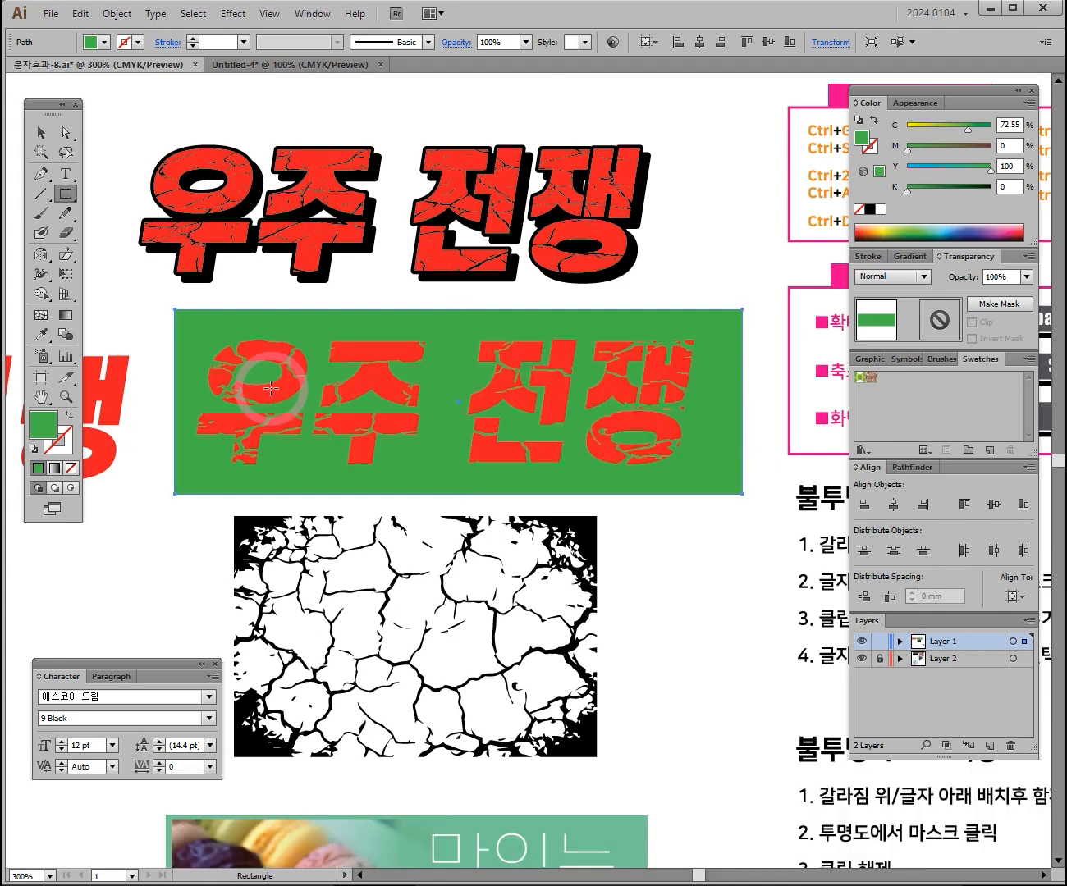
left_click(41, 133)
- Examine the shortcut notes for moving objects to the front and back of the stacking order
key("space")
left_click_drag(729, 374, 308, 419)
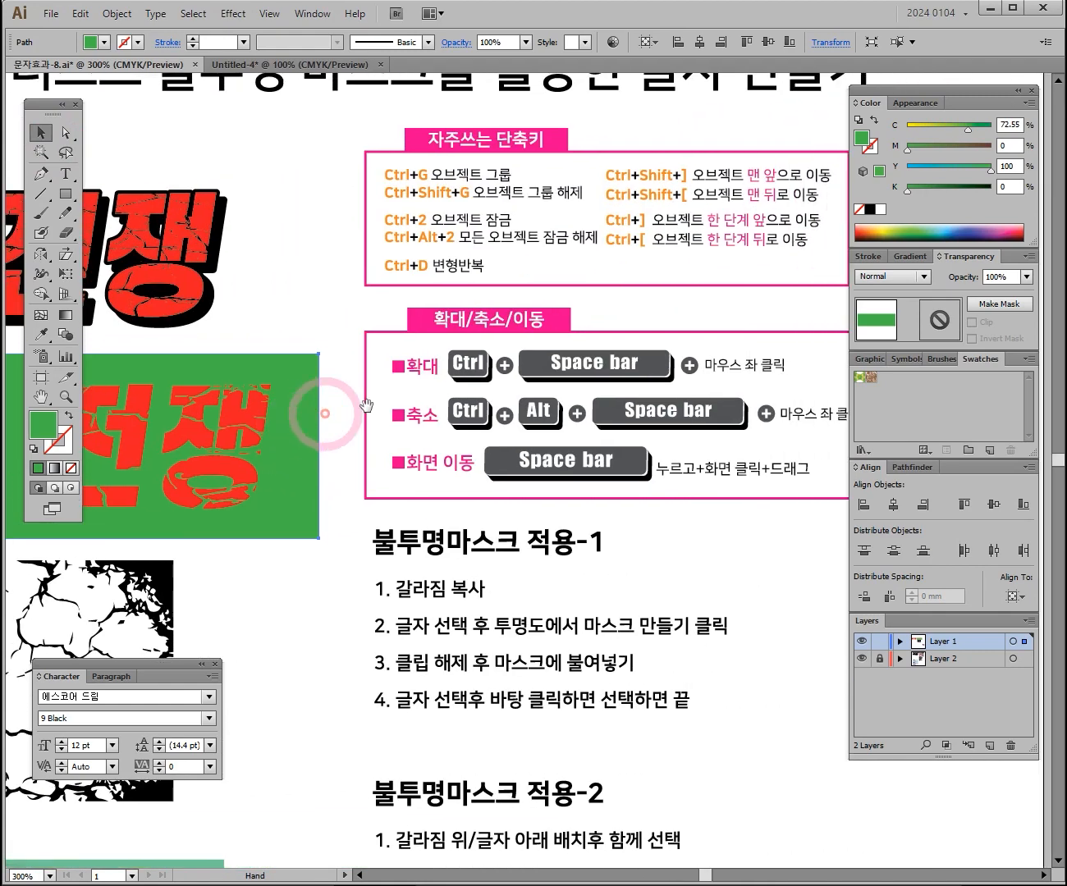
left_click_drag(672, 331, 503, 377)
left_click(569, 301, "ctrl")
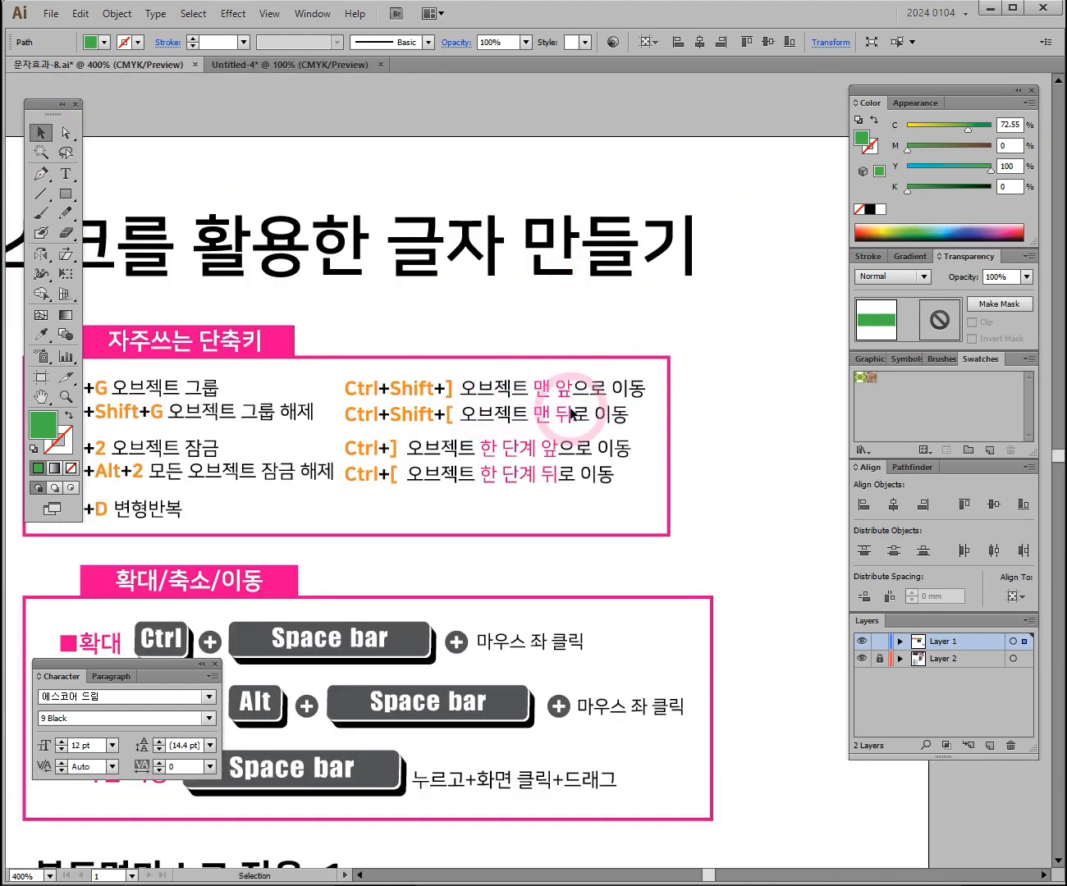
key("space")
left_click_drag(222, 498, 697, 388)
mouse_move(398, 587)
left_mouse_down()
mouse_move(592, 465)
mouse_move(686, 345)
left_mouse_up()
mouse_move(374, 317)
left_mouse_down()
mouse_move(538, 309)
mouse_move(428, 333)
mouse_move(468, 491)
mouse_move(513, 380)
mouse_move(493, 286)
left_mouse_up()
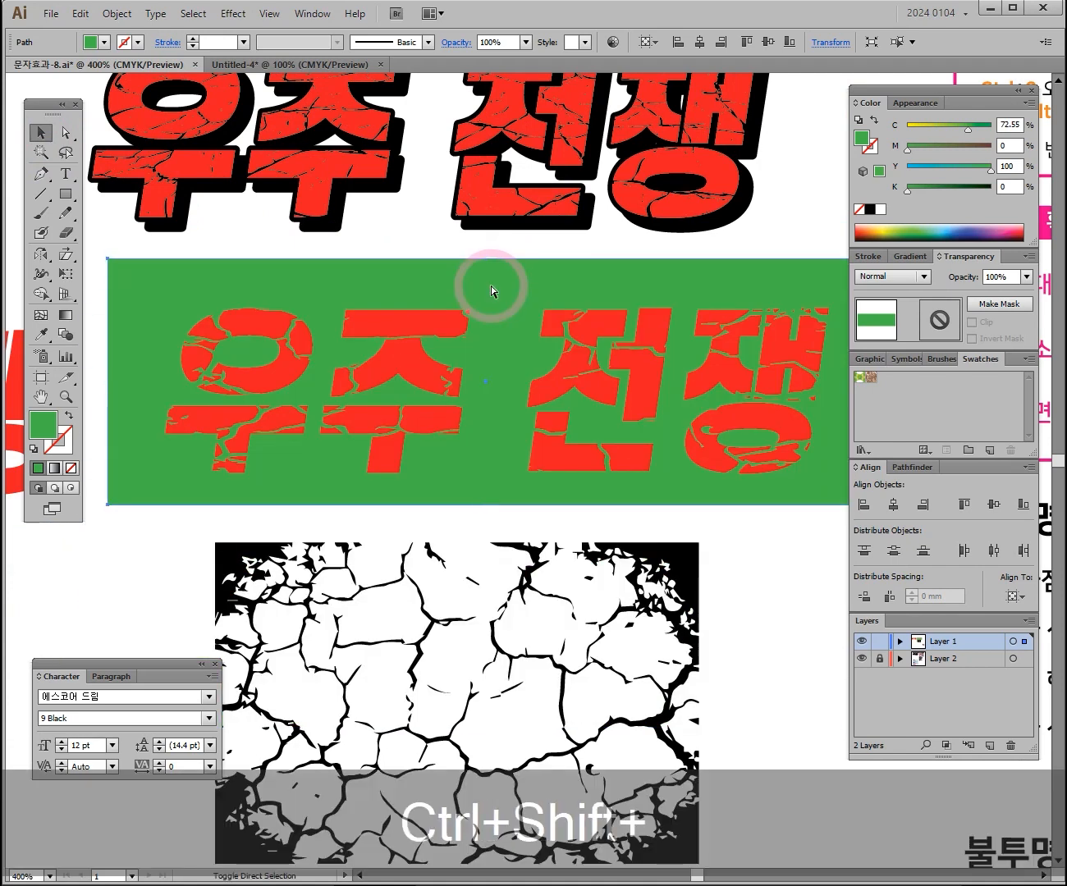
- Bring the green rectangle to the front of the lettering and send it to the back again
key("ctrl+shift+bracketright")
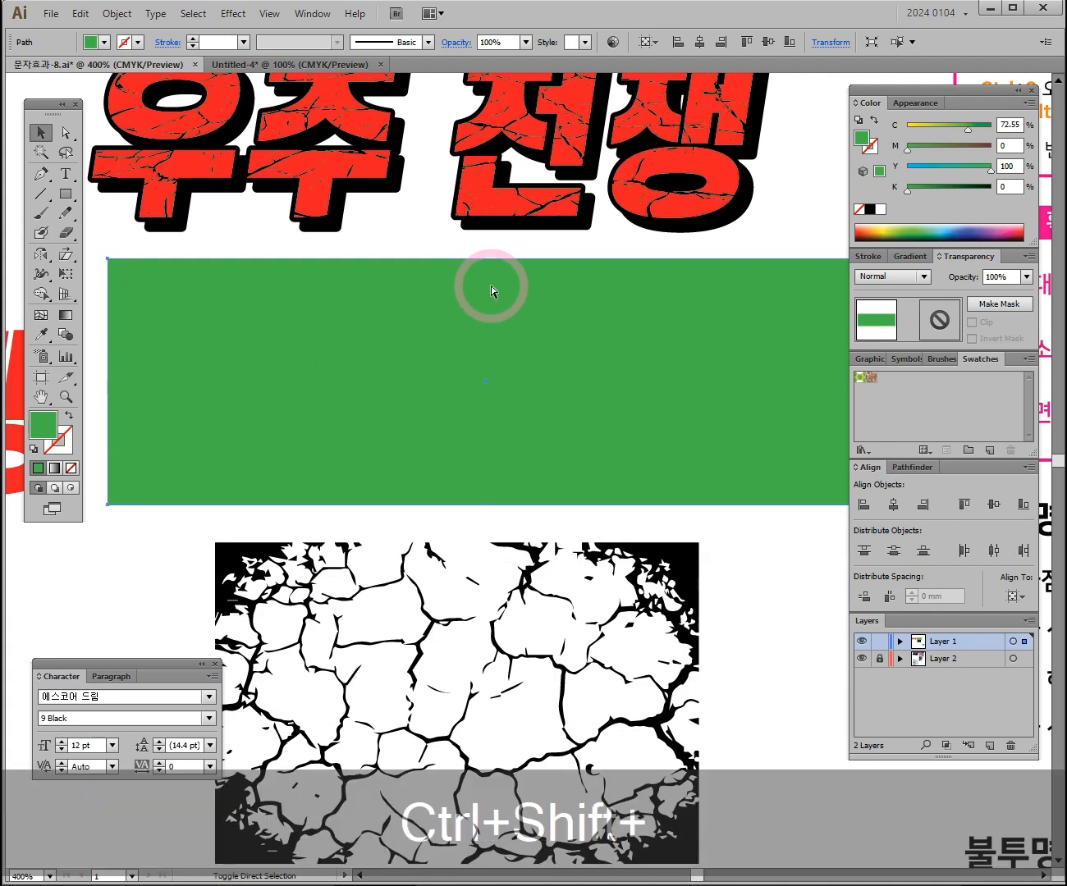
key("ctrl+shift+bracketleft")
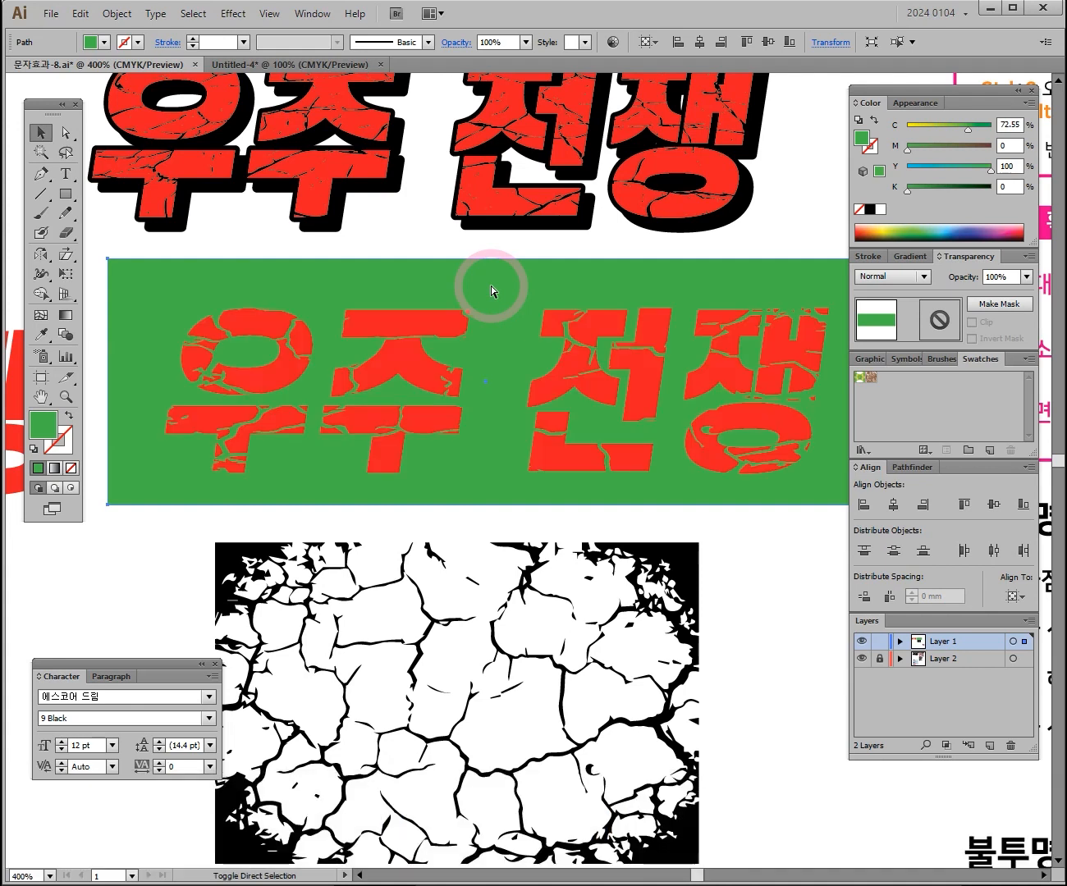
key("ctrl+z")
key("ctrl+shift+z")
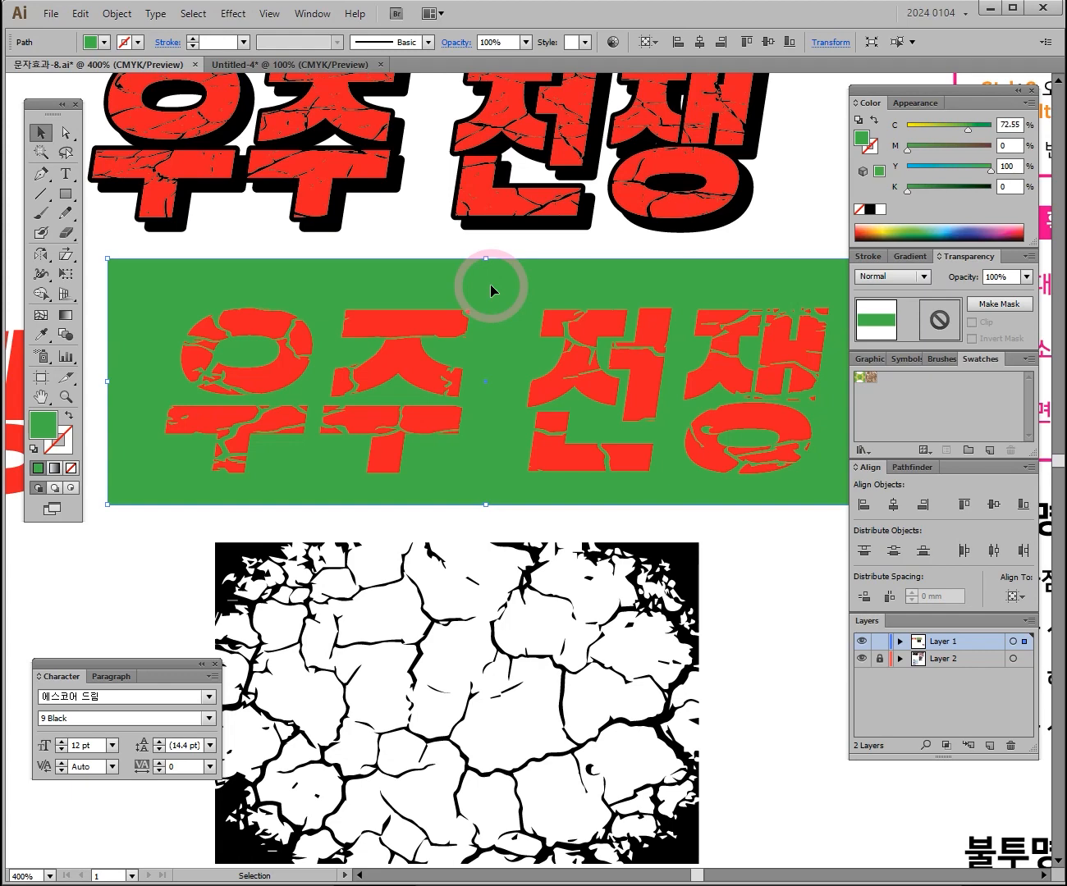
- Lower the green rectangle's upper edge slightly to make the background shorter
left_click(515, 295, "ctrl+alt")
left_click_drag(577, 467, 539, 366)
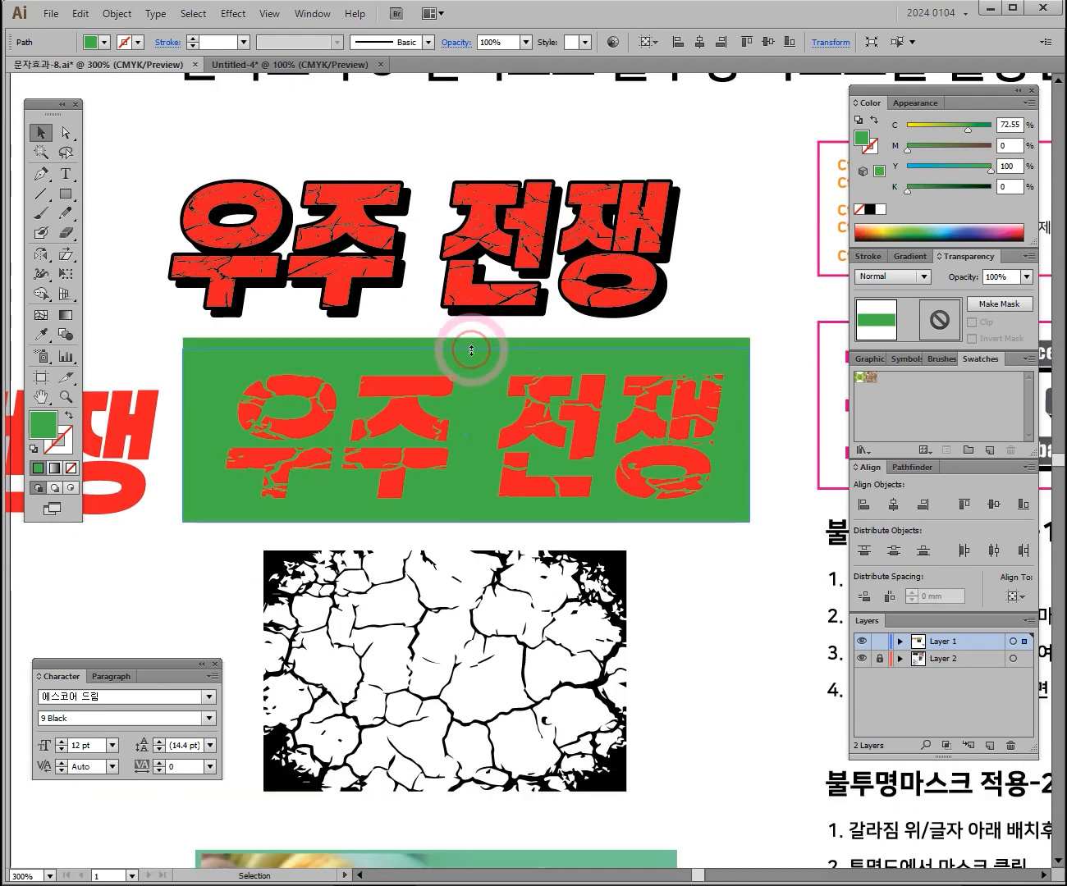
- Examine how the green background shows through the cracks of the masked 우주 전쟁 letters
left_click(489, 428, "ctrl")
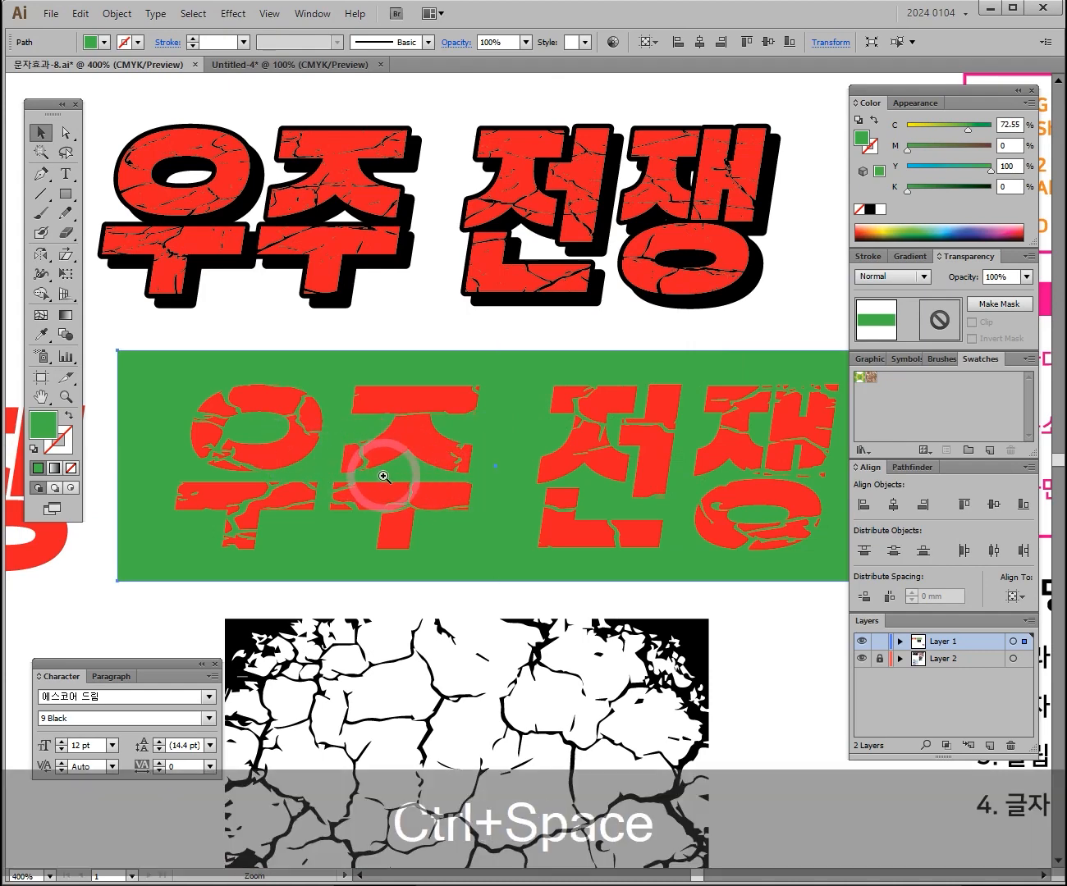
left_click(382, 475, "ctrl")
left_click(519, 388, "ctrl")
left_click_drag(689, 394, 245, 438)
left_click_drag(579, 408, 605, 394)
left_click_drag(291, 399, 620, 412)
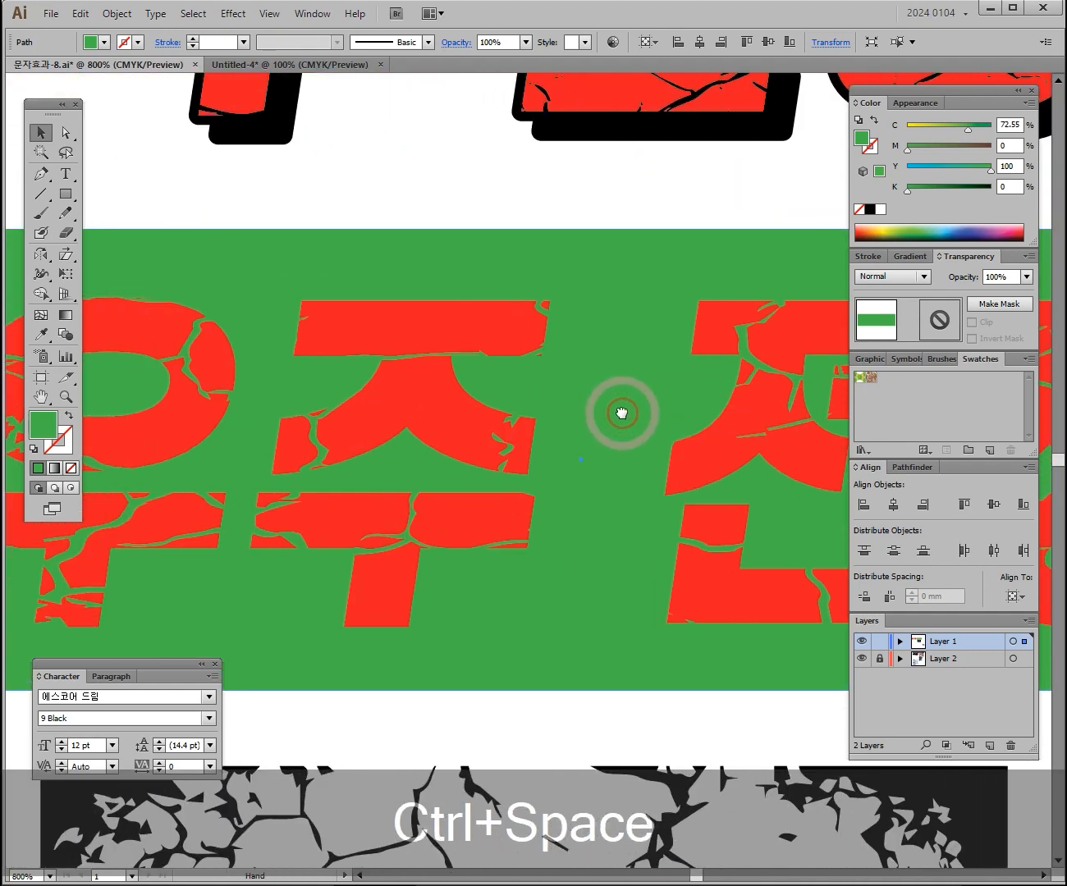
left_click_drag(347, 396, 535, 377)
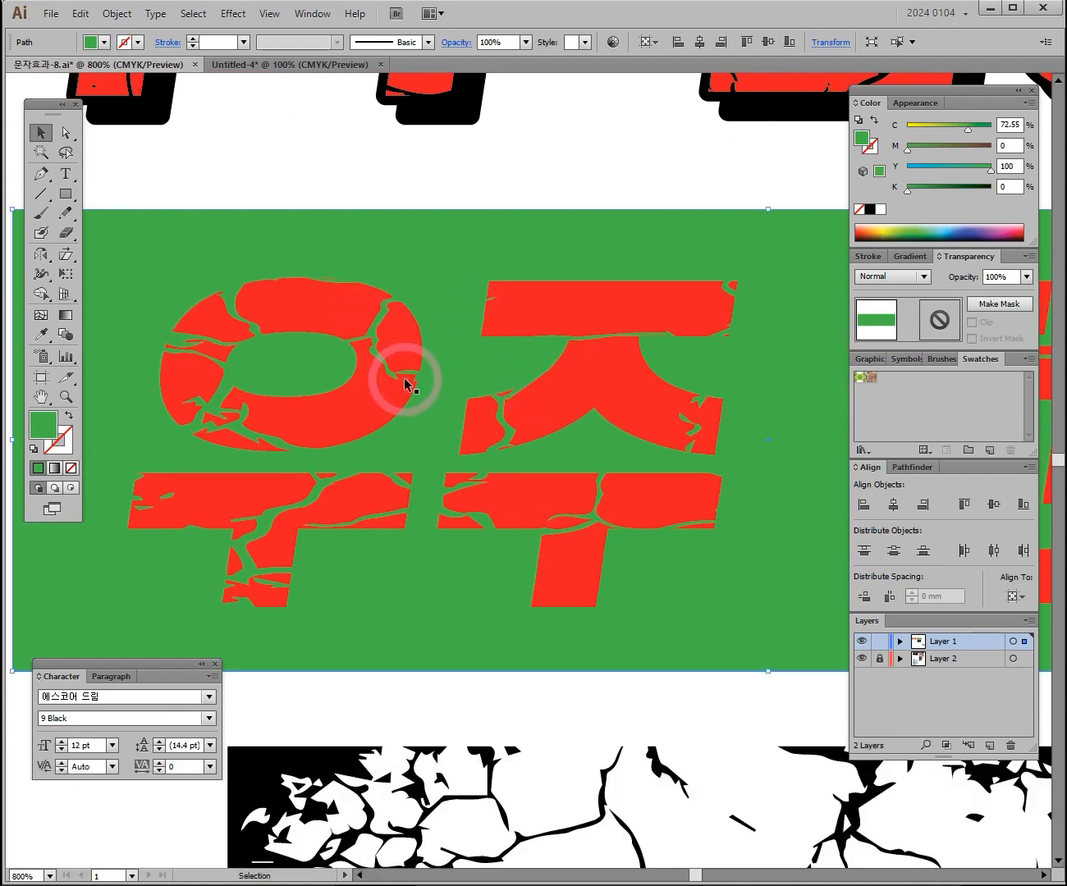
left_click(546, 438, "ctrl+alt")
left_click_drag(689, 455, 414, 402)
left_click(963, 280)
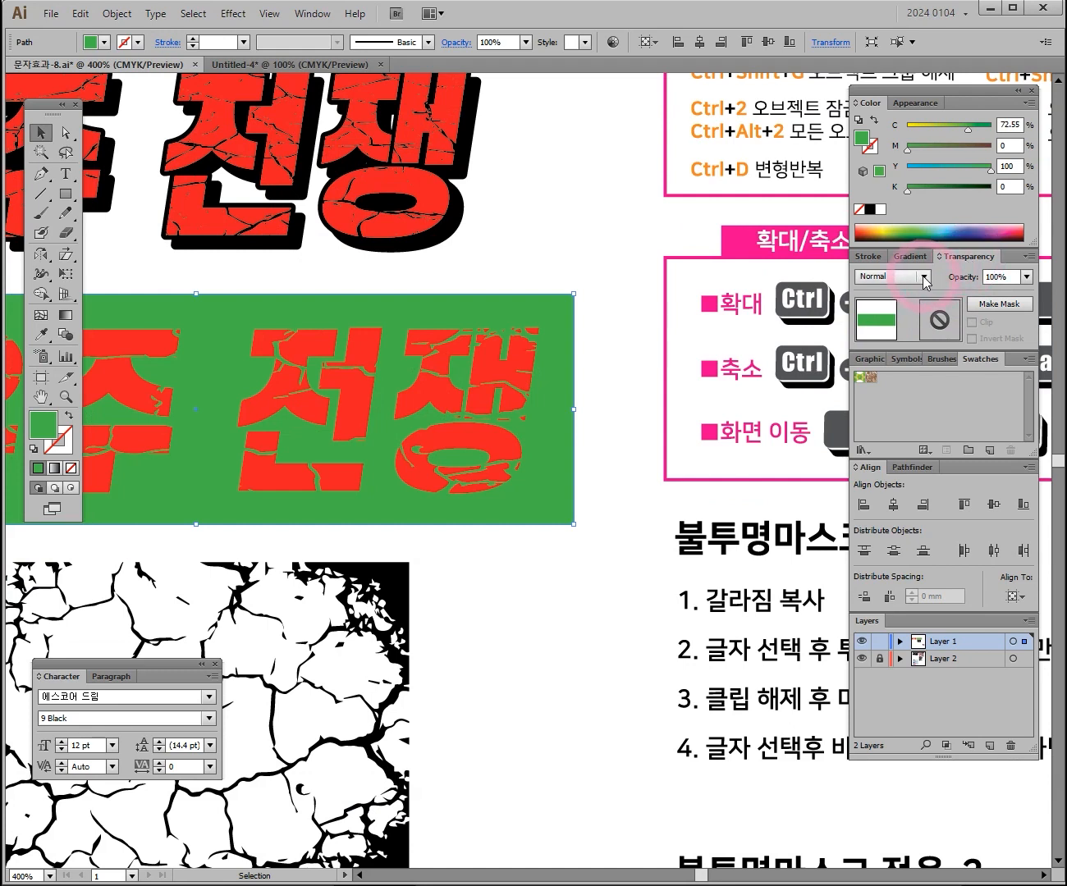
left_click_drag(341, 358, 662, 354)
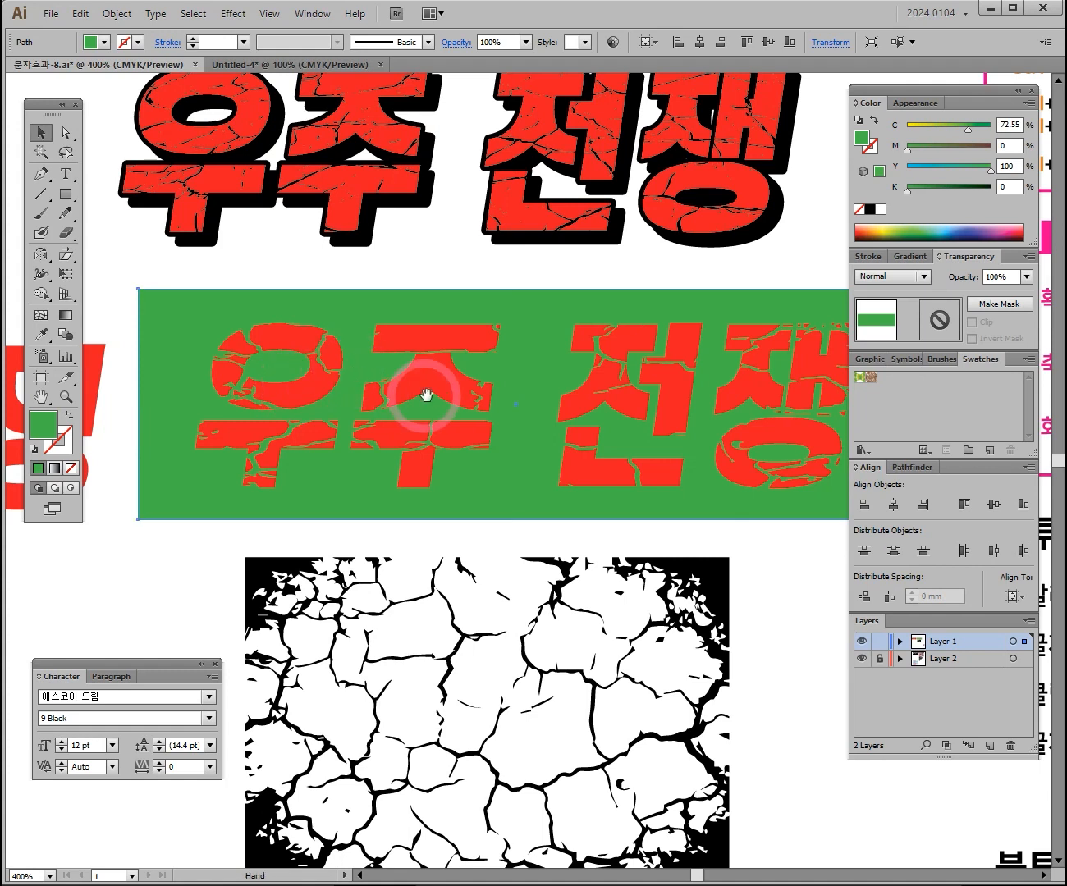
scroll(410, 387, "right", 2)
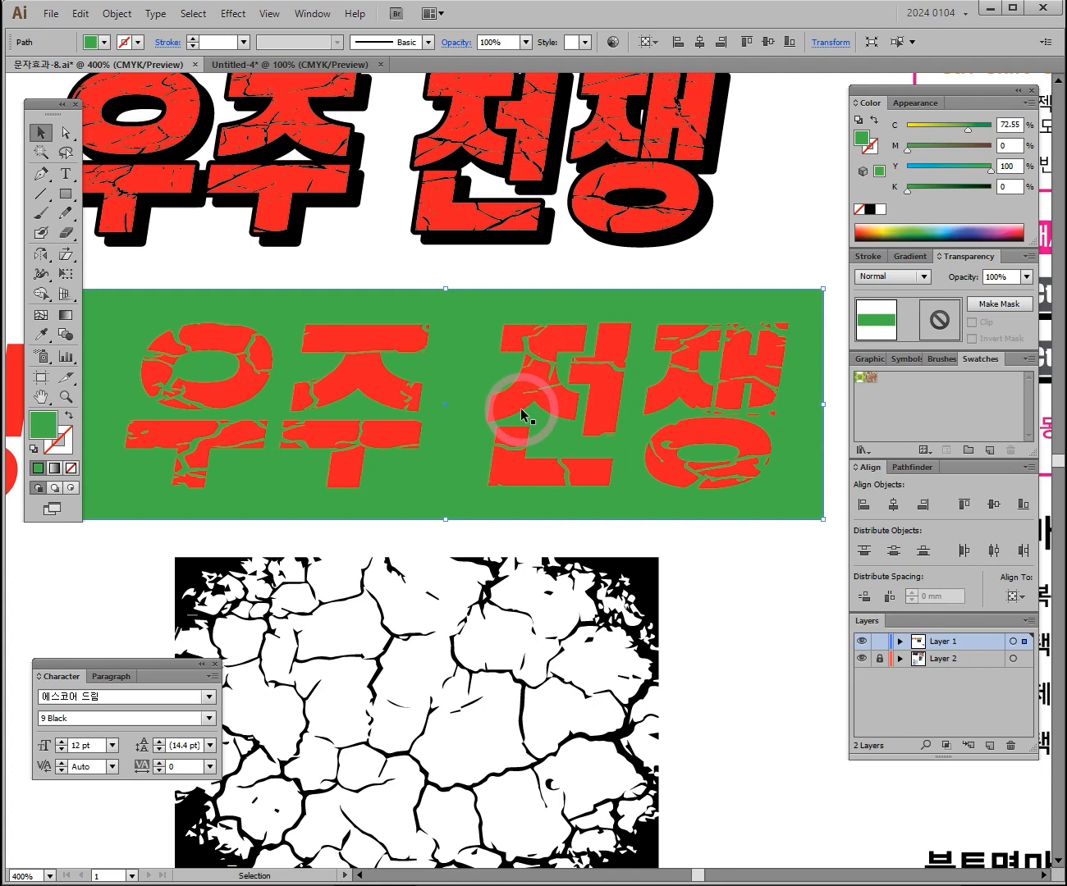
- Try moving the green rectangle downward, undo that move and shift the rectangle slightly to the left
left_click_drag(481, 301, 459, 465)
key("ctrl+z")
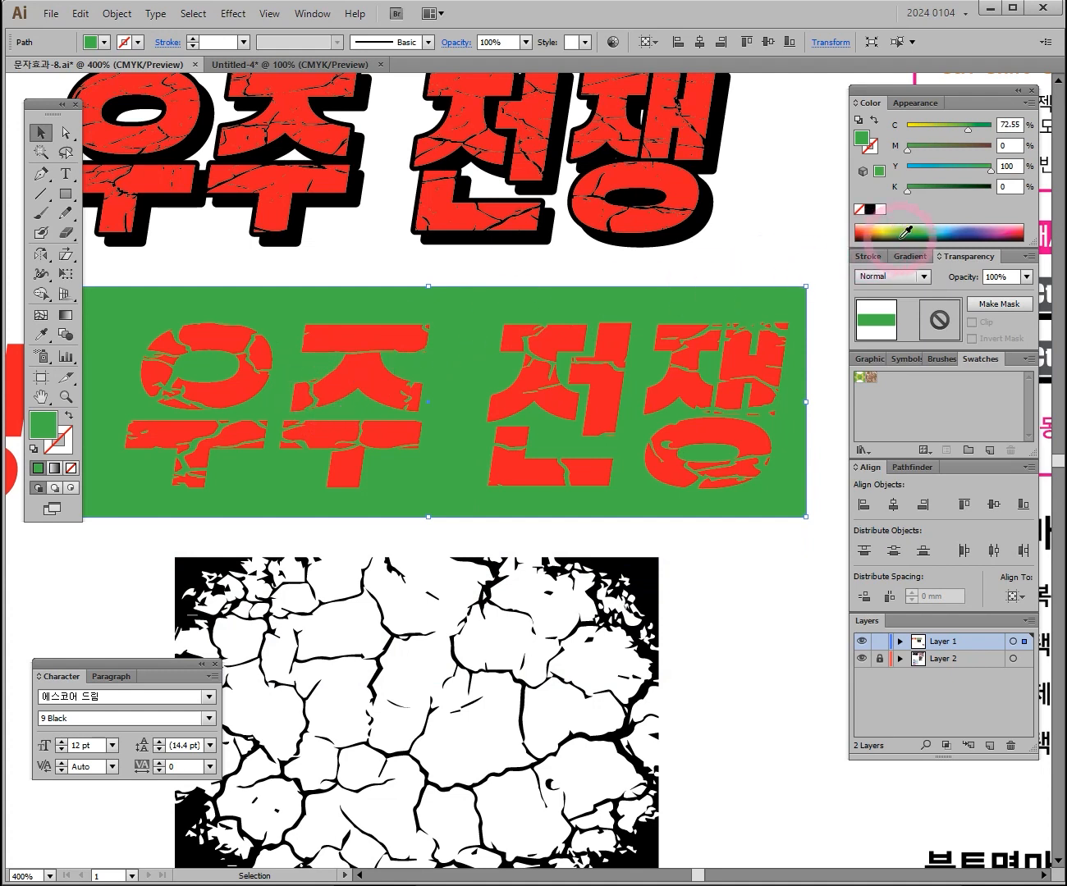
- Delete the green background rectangle behind the cracked 우주 전쟁 lettering
left_click(942, 228)
left_click_drag(942, 228, 914, 226)
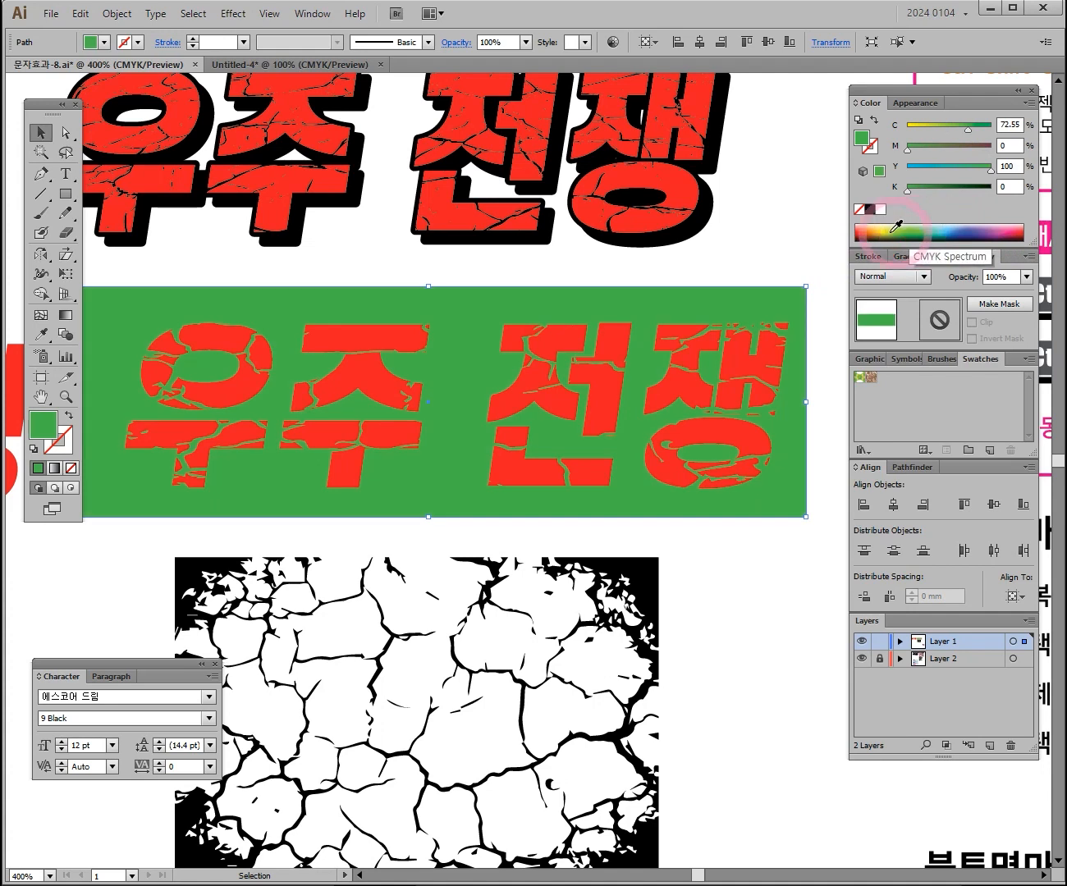
left_click(704, 286)
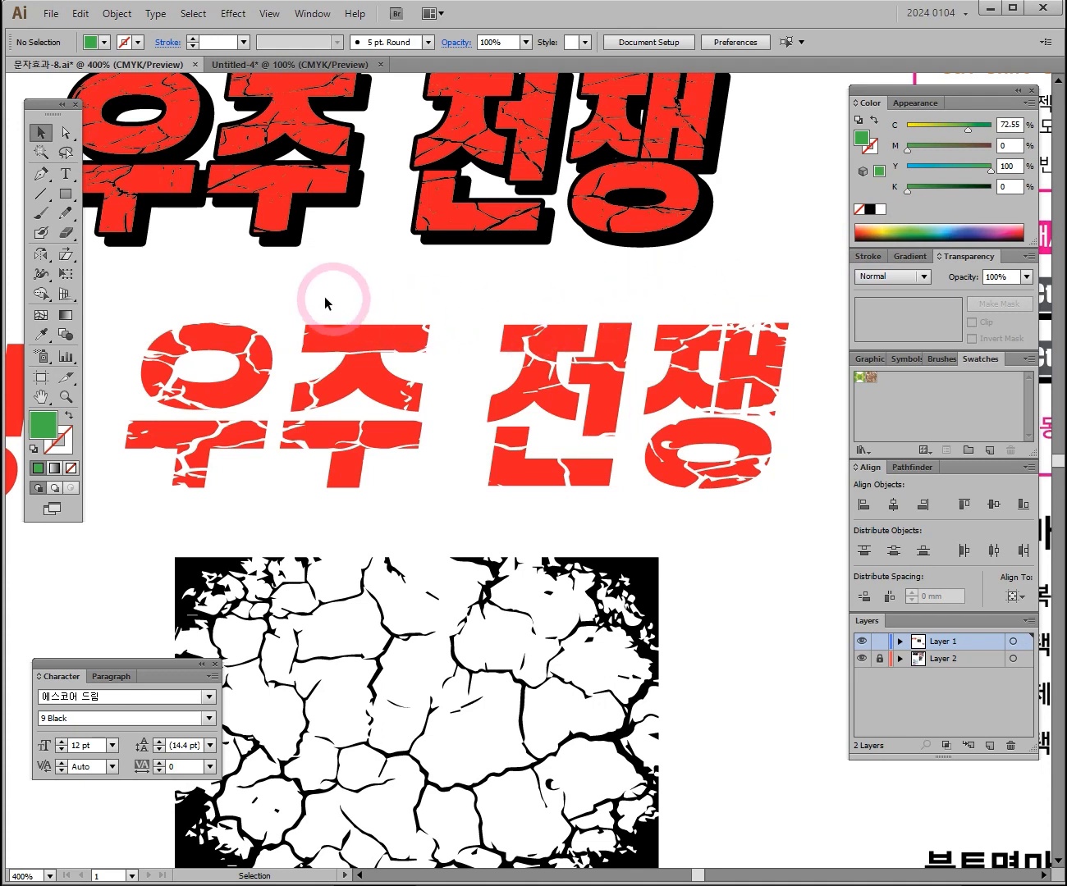
- Duplicate the plain red 우주 전쟁 text beside the artboard, placing the copy below and to the right of the original
left_click_drag(317, 269, 530, 264)
left_click_drag(232, 371, 277, 376)
left_click_drag(221, 362, 442, 481)
- Convert the duplicated 우주 전쟁 text to outlines and fill it with black
key("space")
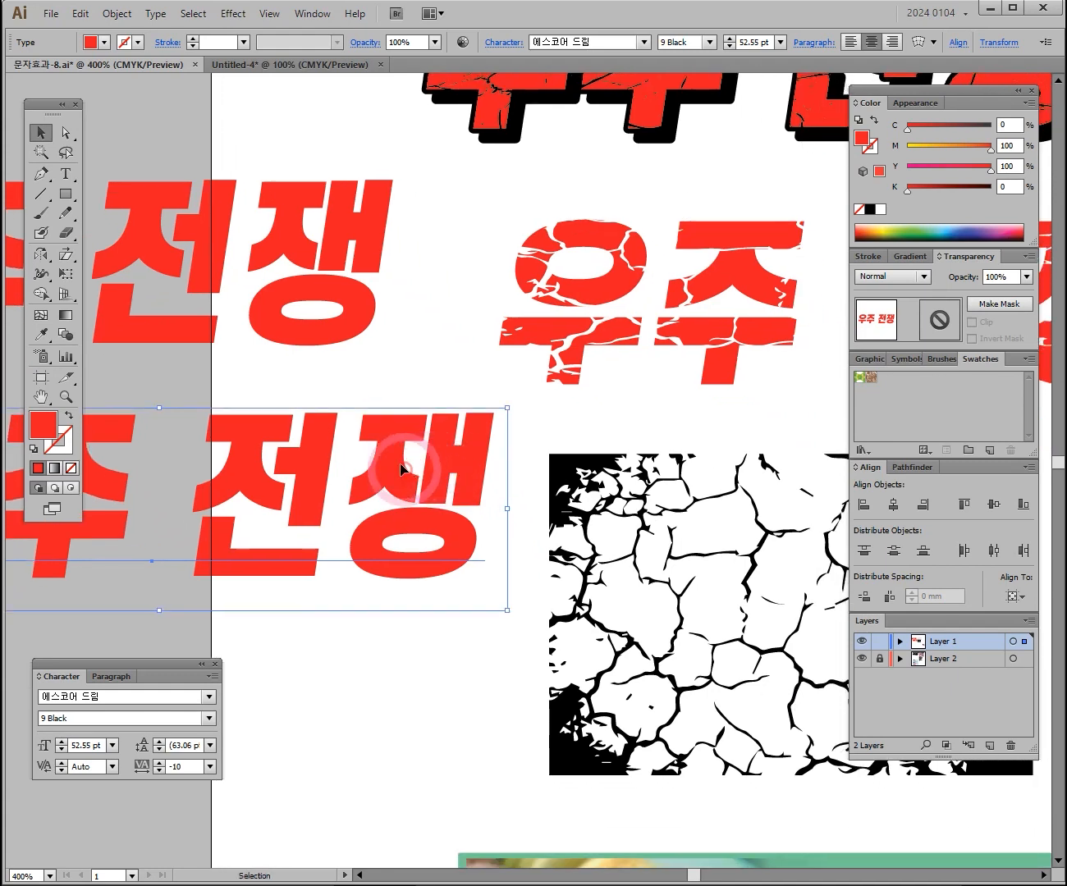
right_click(400, 472)
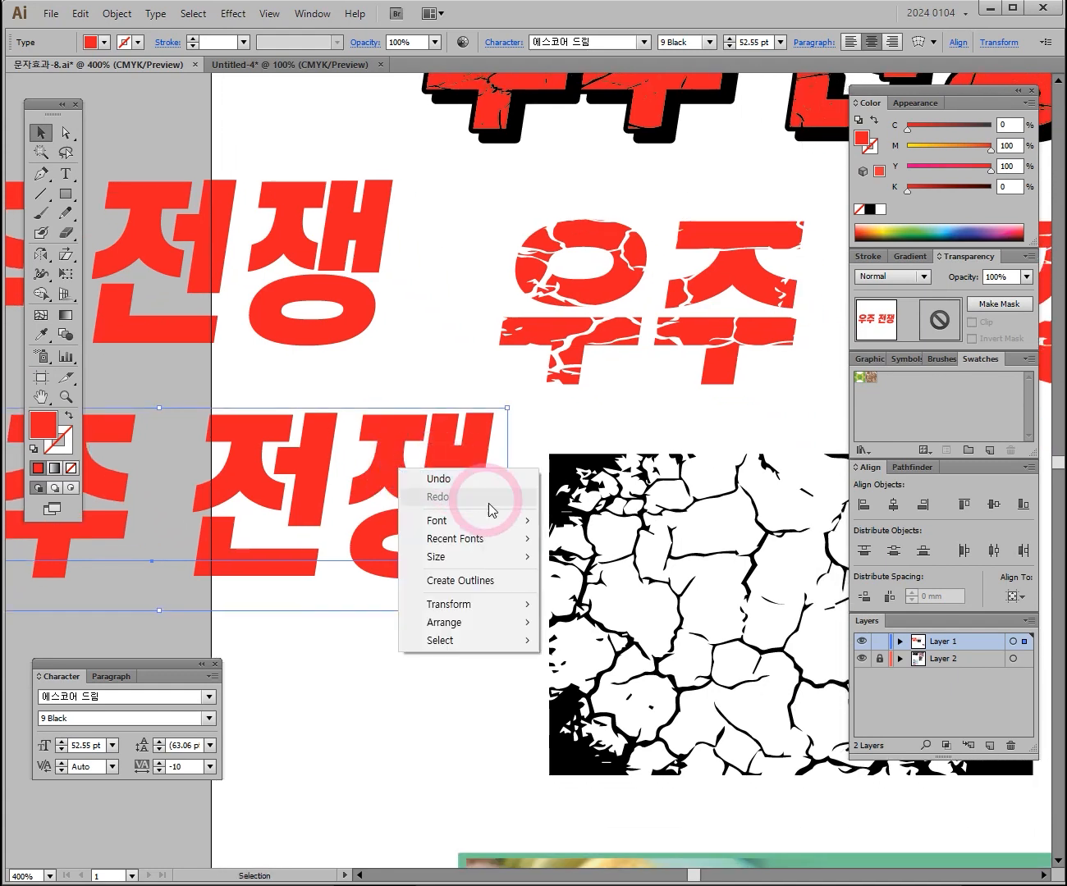
left_click(486, 581)
key("space")
left_click_drag(504, 463, 337, 532)
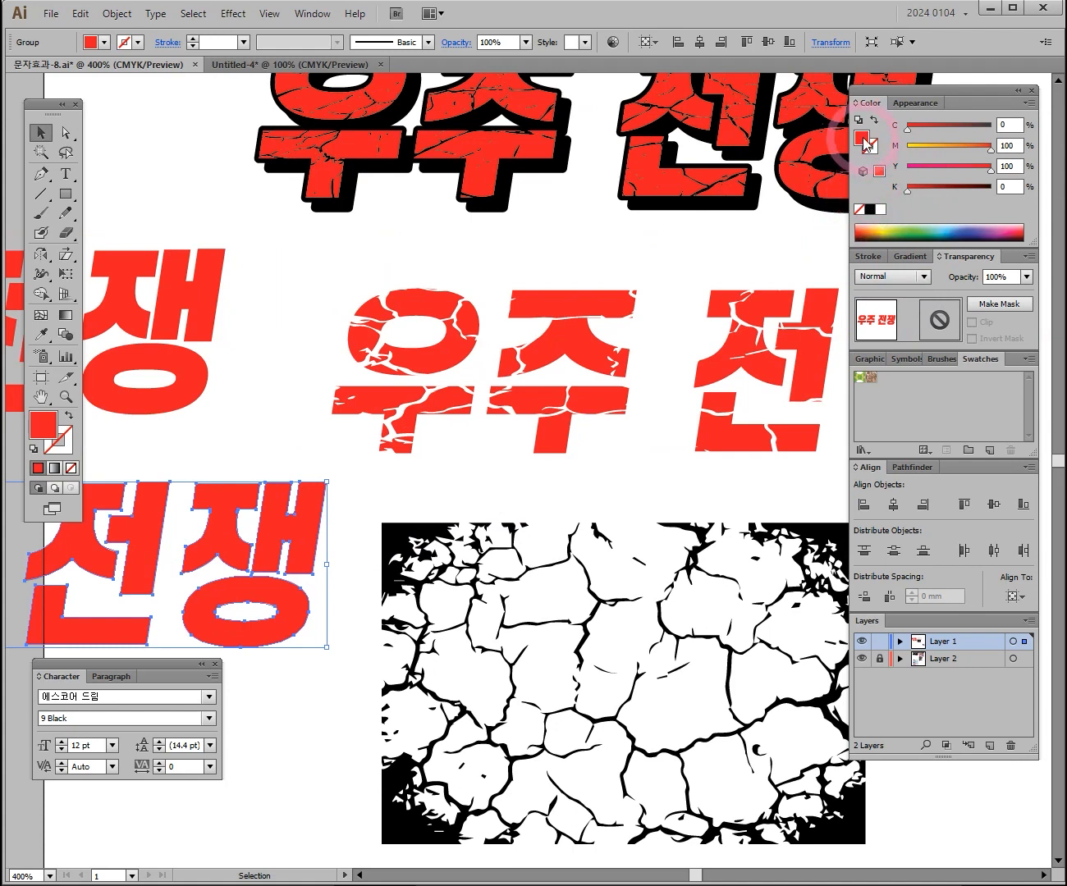
left_click(870, 210)
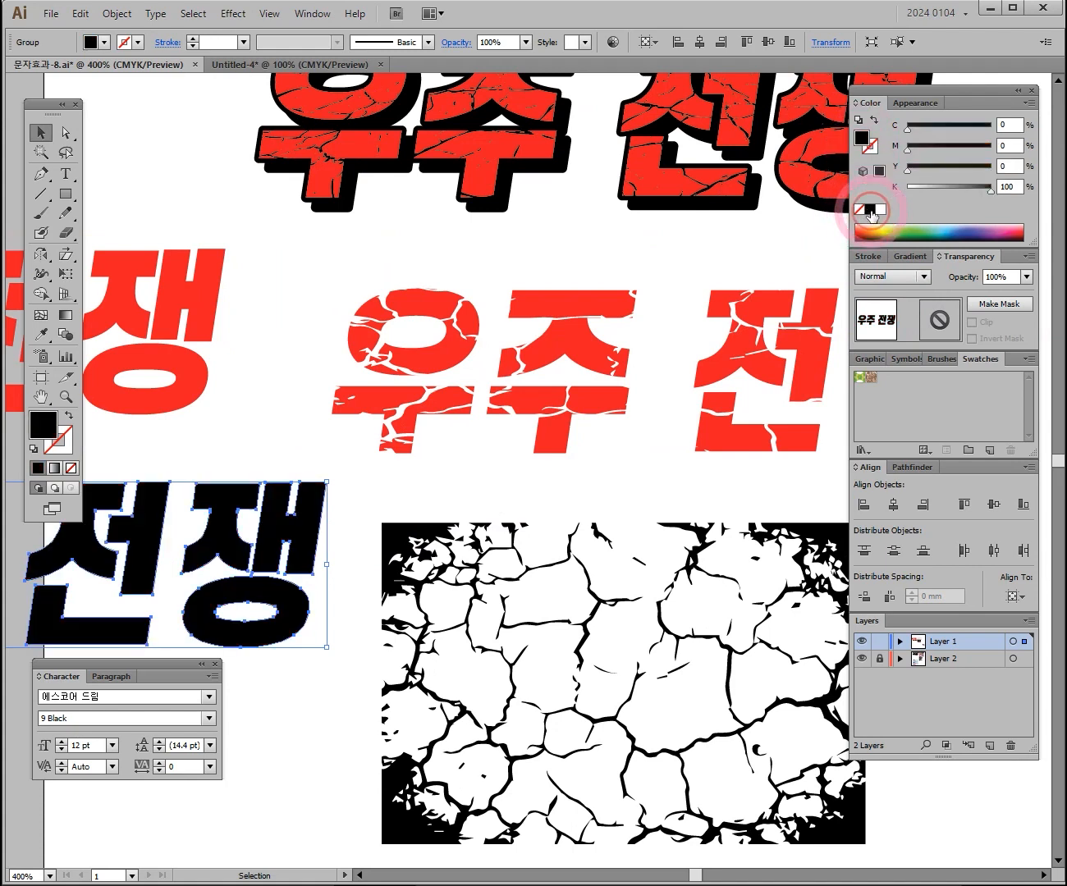
- Align the black outlined lettering exactly over the cracked red 우주 전쟁 lettering and send it to the back
left_click_drag(214, 519, 784, 373)
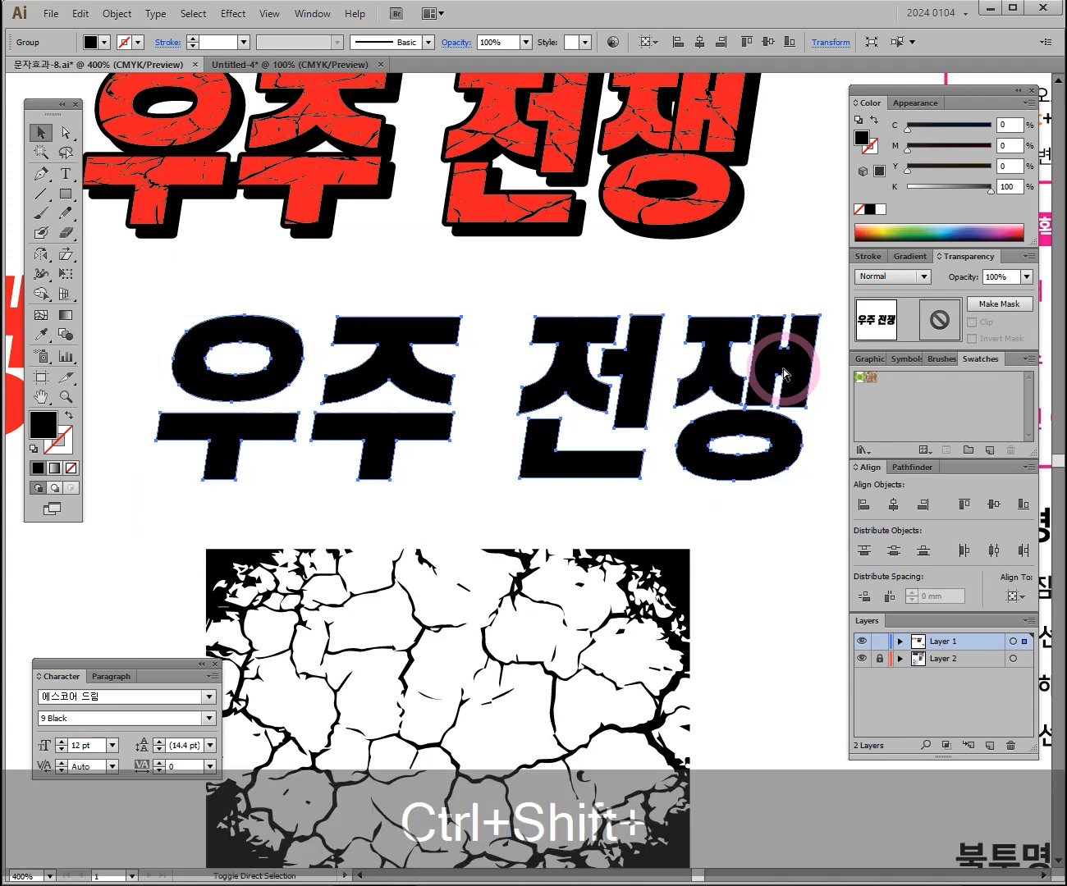
key("ctrl+shift+bracketleft")
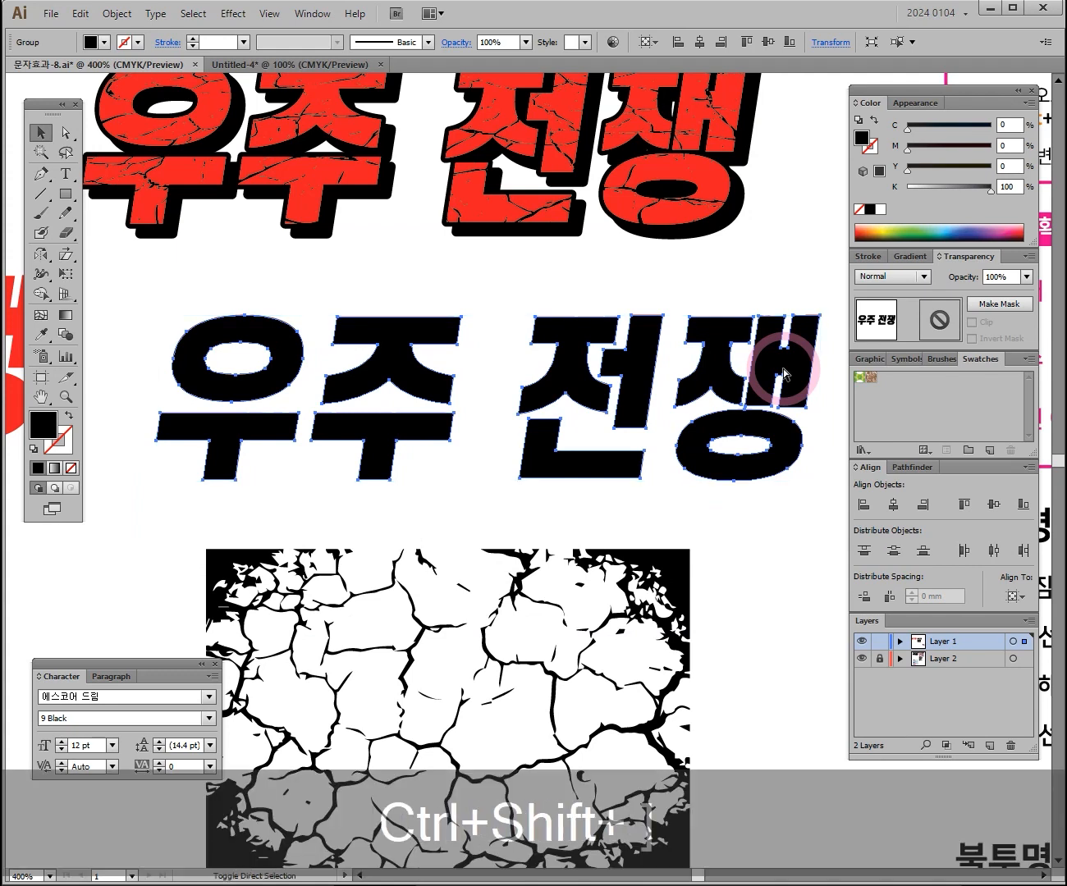
key("ctrl+shift+bracketleft")
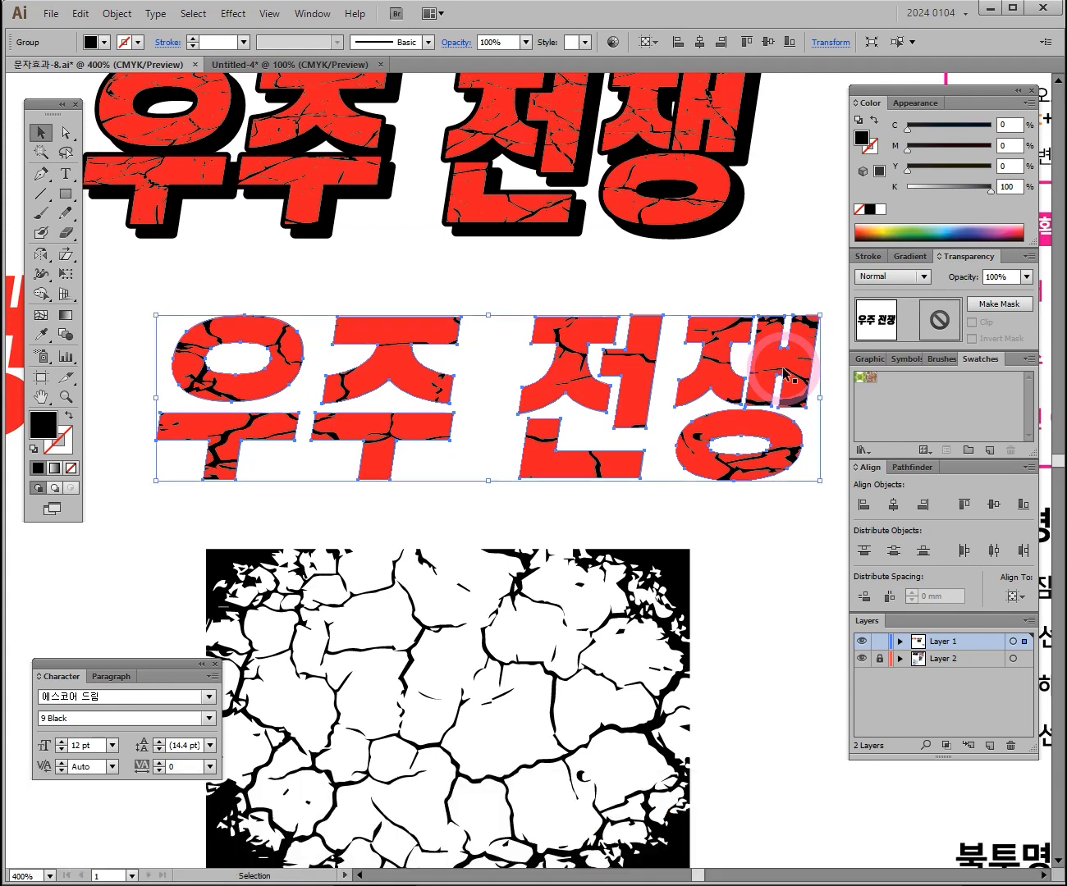
scroll(383, 170, "up", 2)
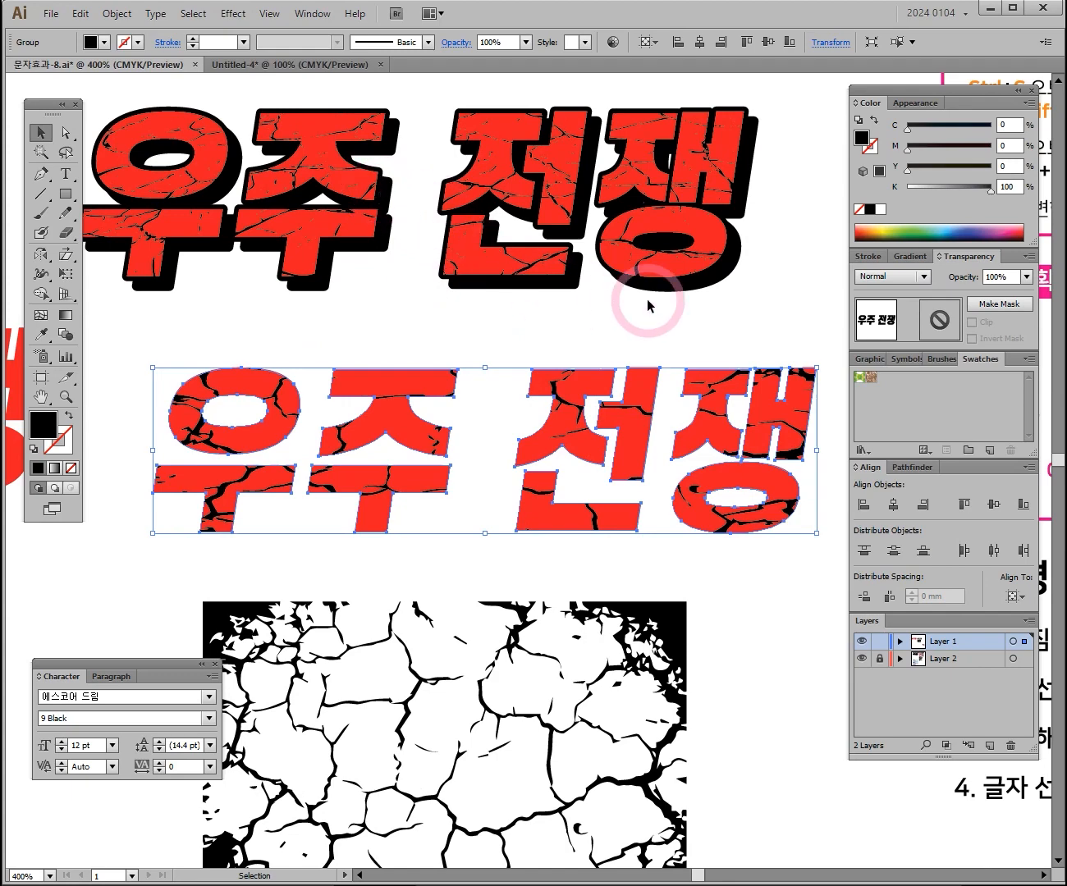
- Copy the black lettering and paste the duplicate in place behind the cracked 우주 전쟁 letters
key("ctrl+alt+space")
left_click(732, 595, "ctrl+alt")
key("space")
left_click_drag(517, 471, 613, 508)
key("space")
left_click_drag(635, 378, 640, 362)
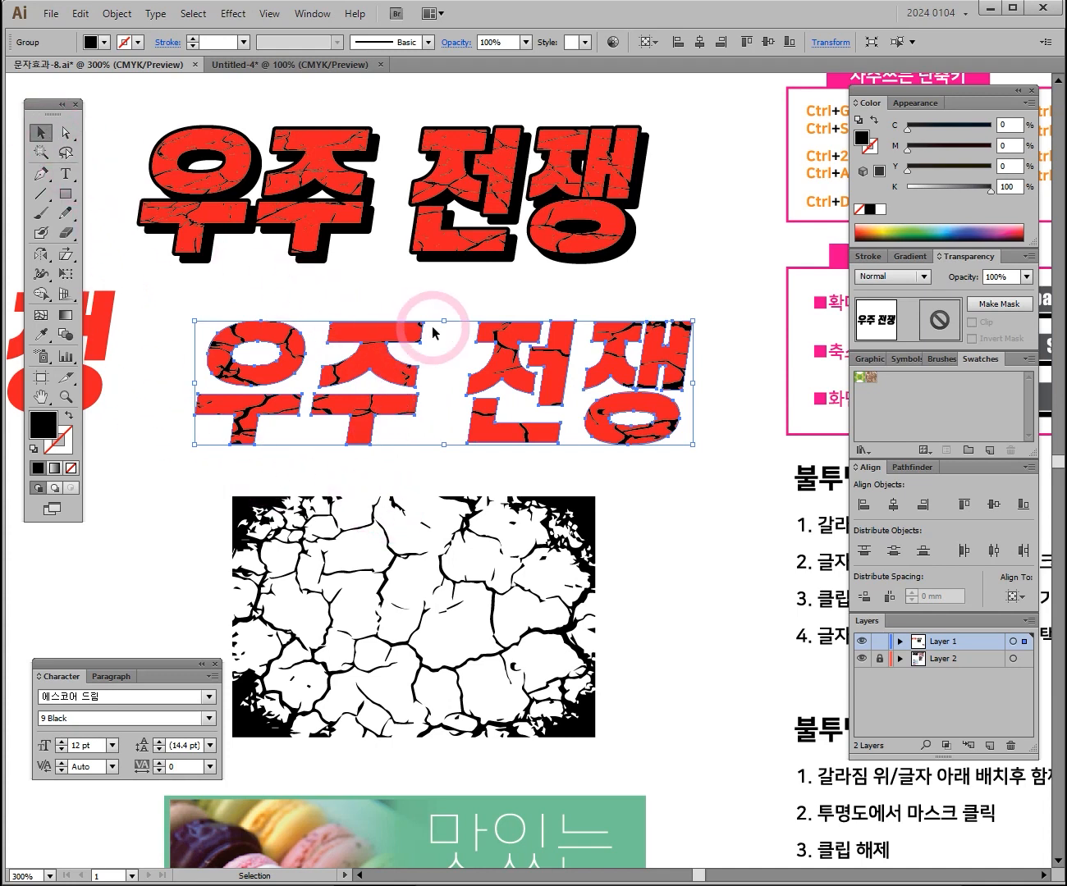
left_click(38, 428)
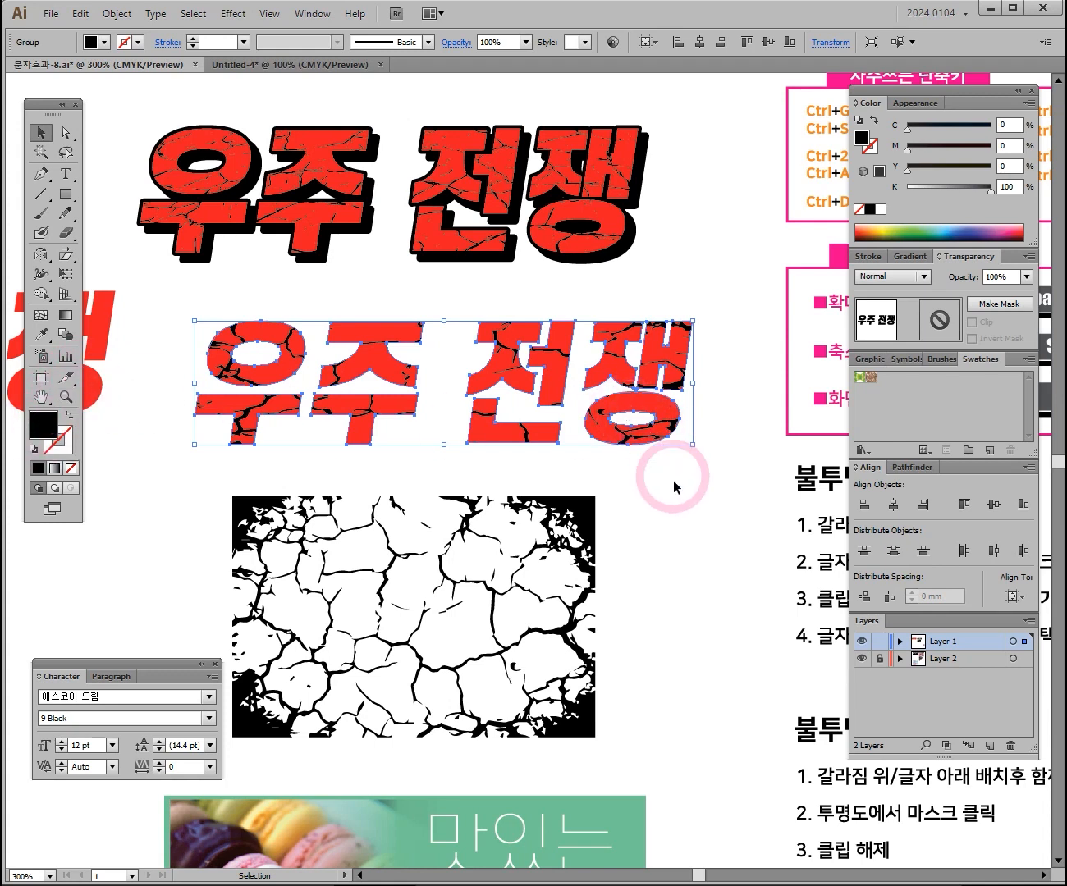
key("ctrl")
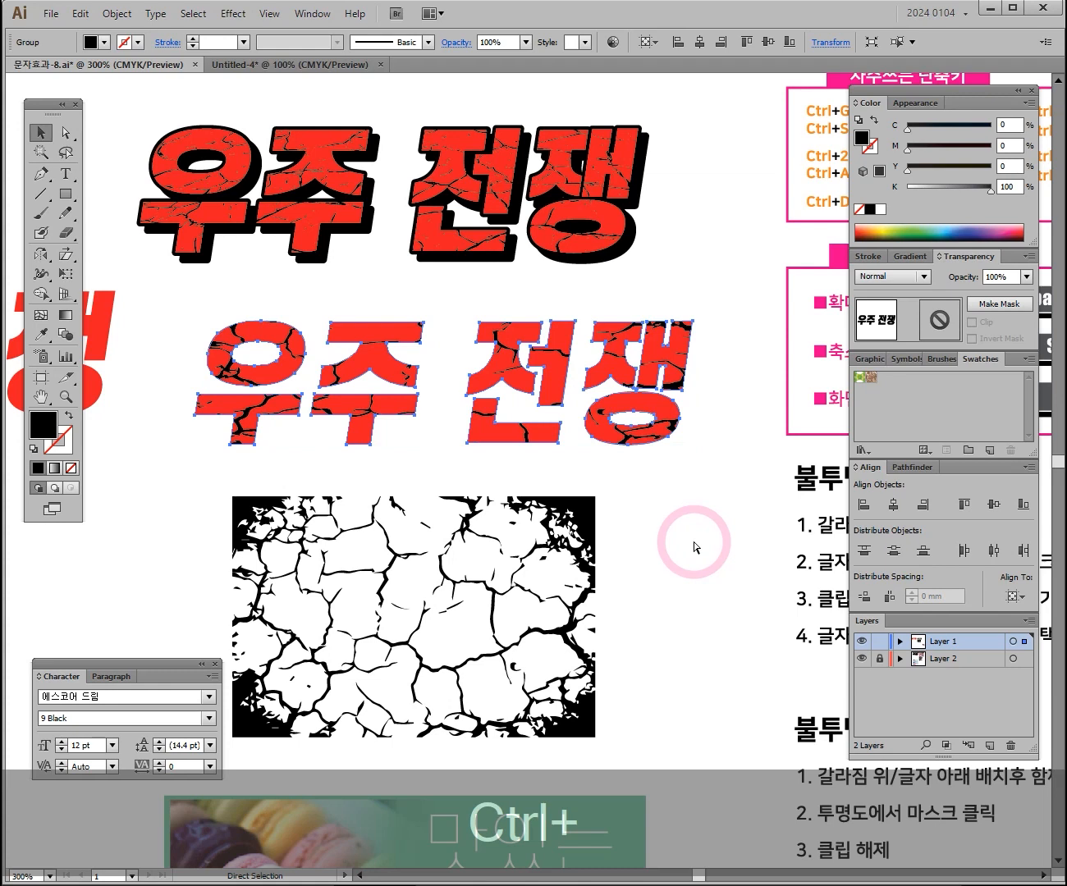
key("ctrl+c")
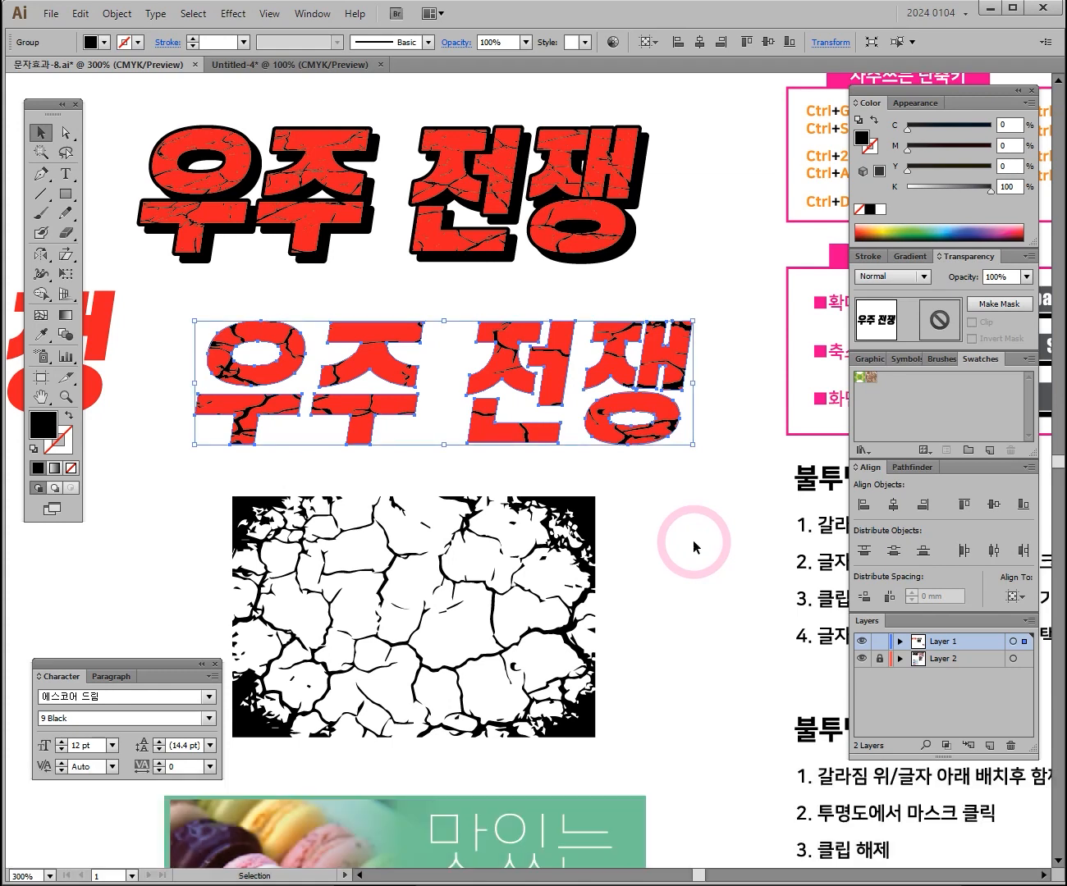
left_click(720, 236)
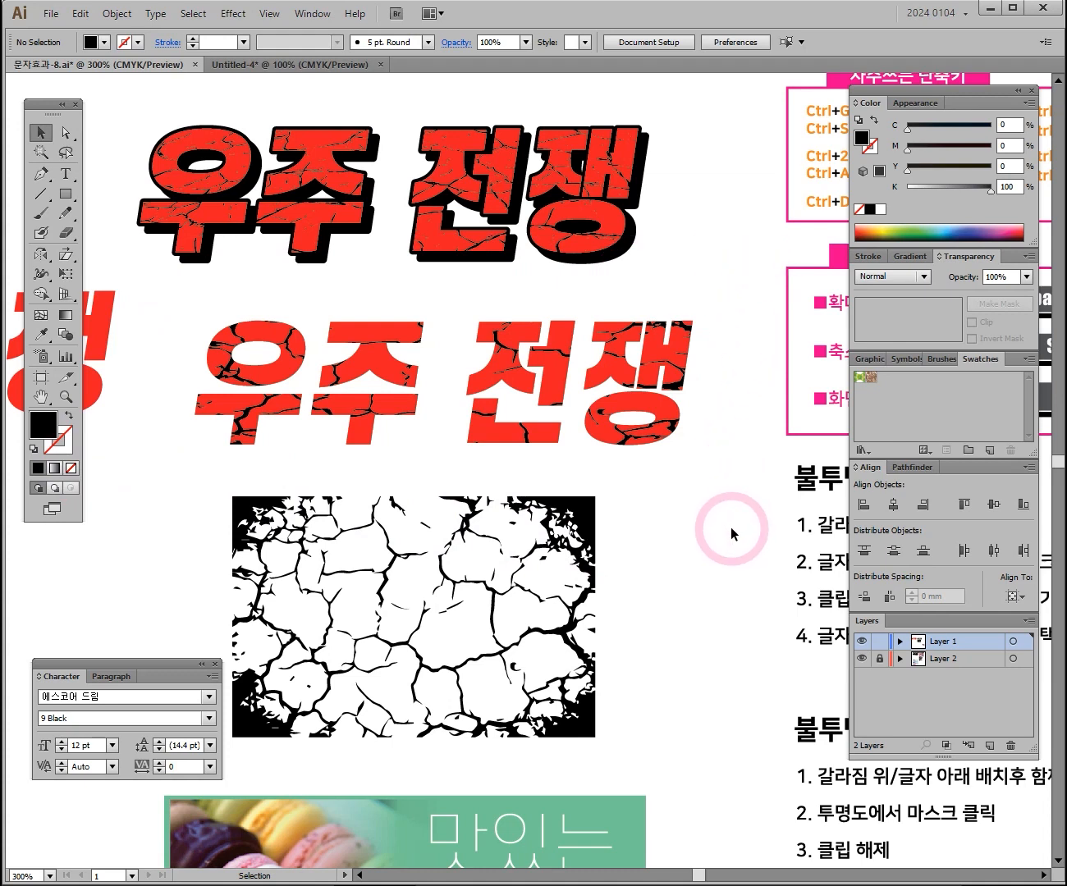
key("ctrl")
key("ctrl+b")
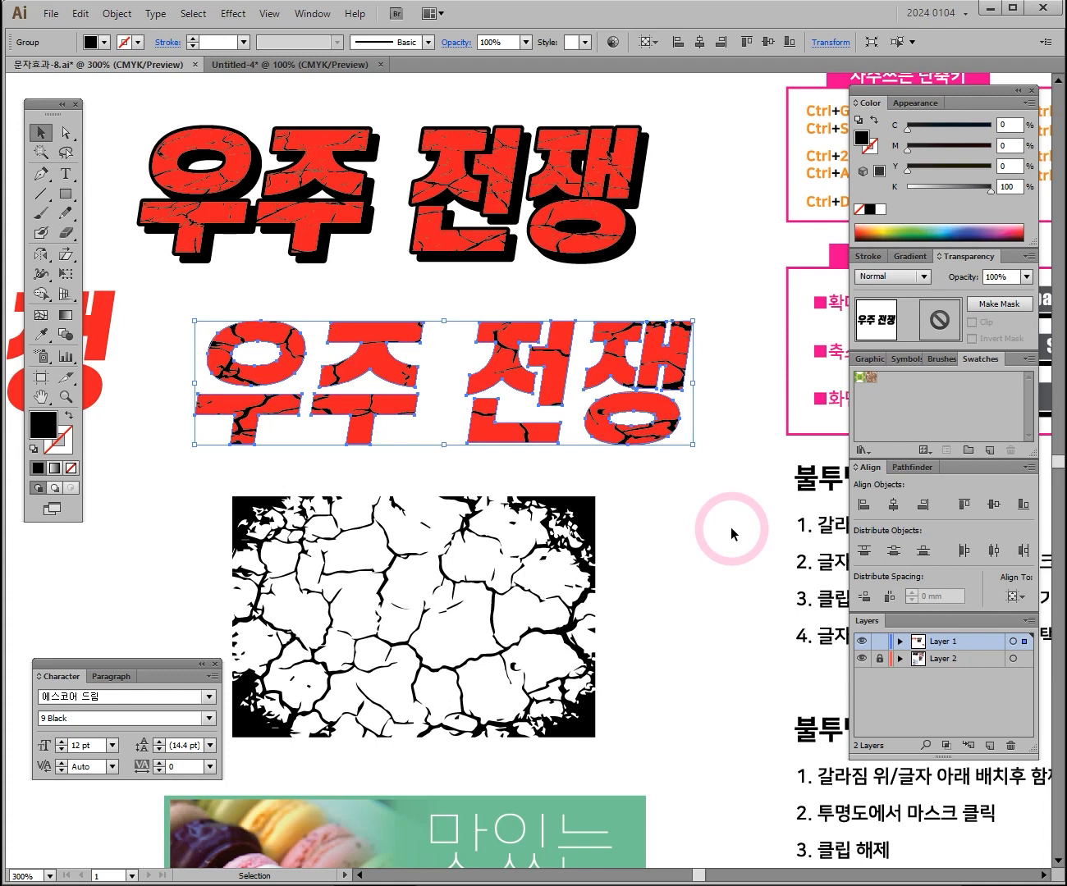
- Give the pasted black lettering a black stroke with a weight of 3 pt
left_click(873, 147)
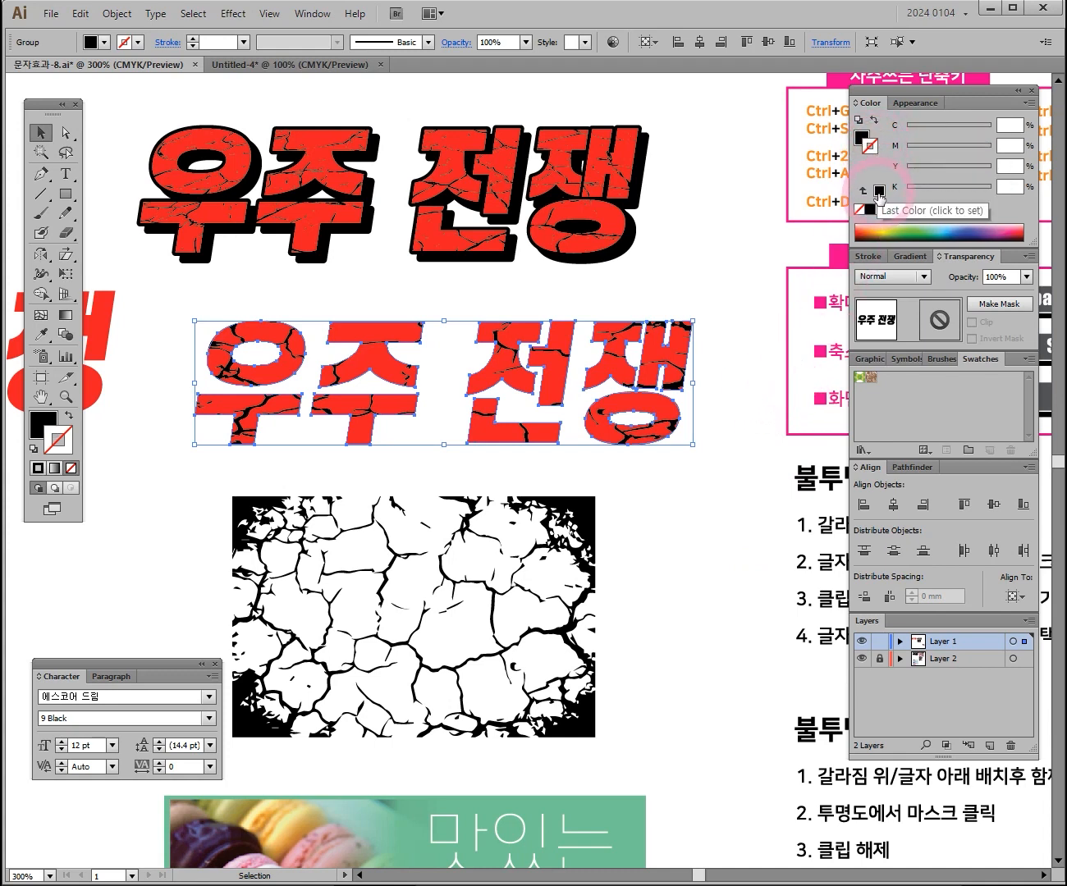
left_click(879, 193)
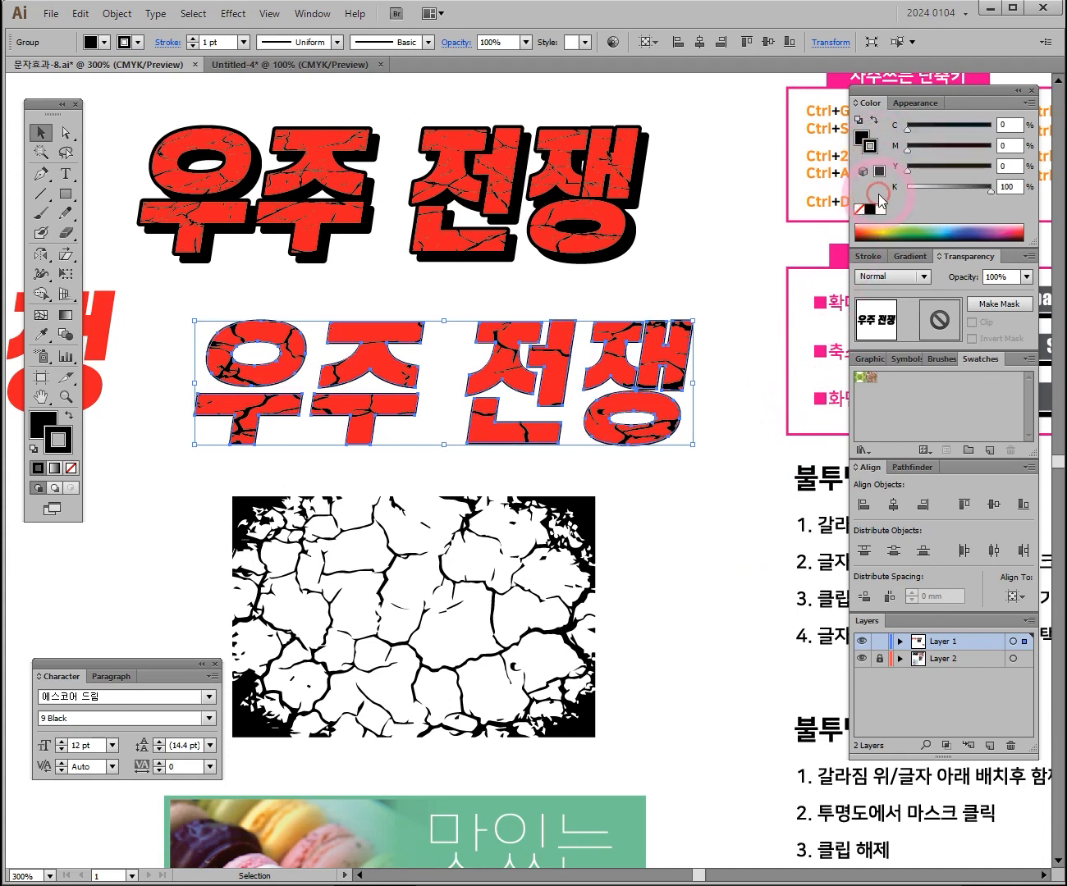
left_click(874, 254)
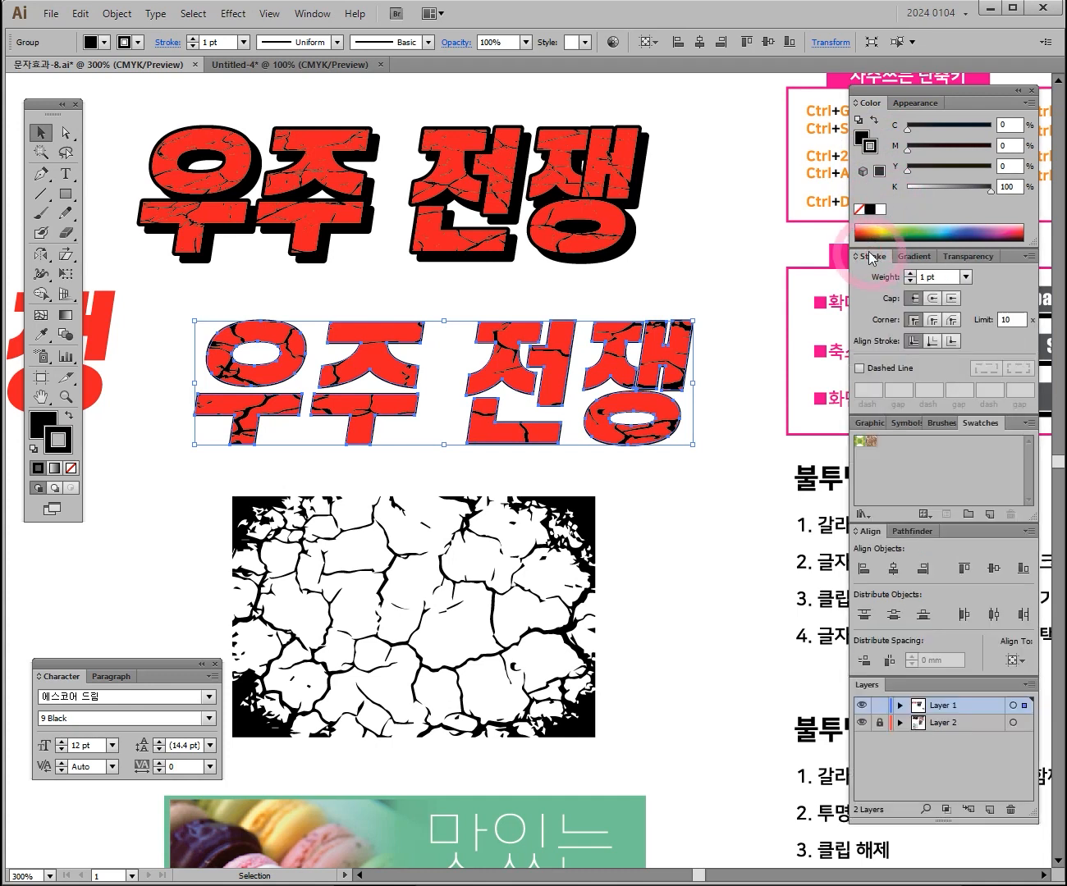
left_click(296, 24)
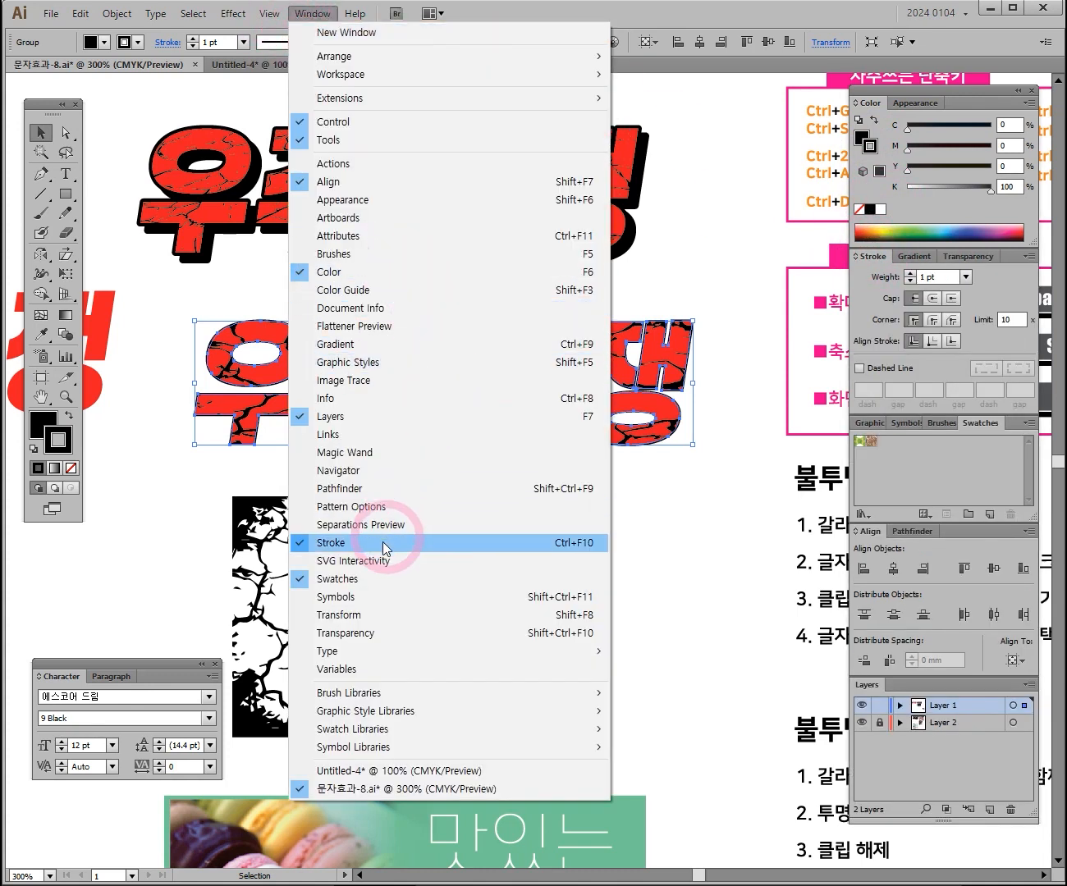
left_click(877, 275)
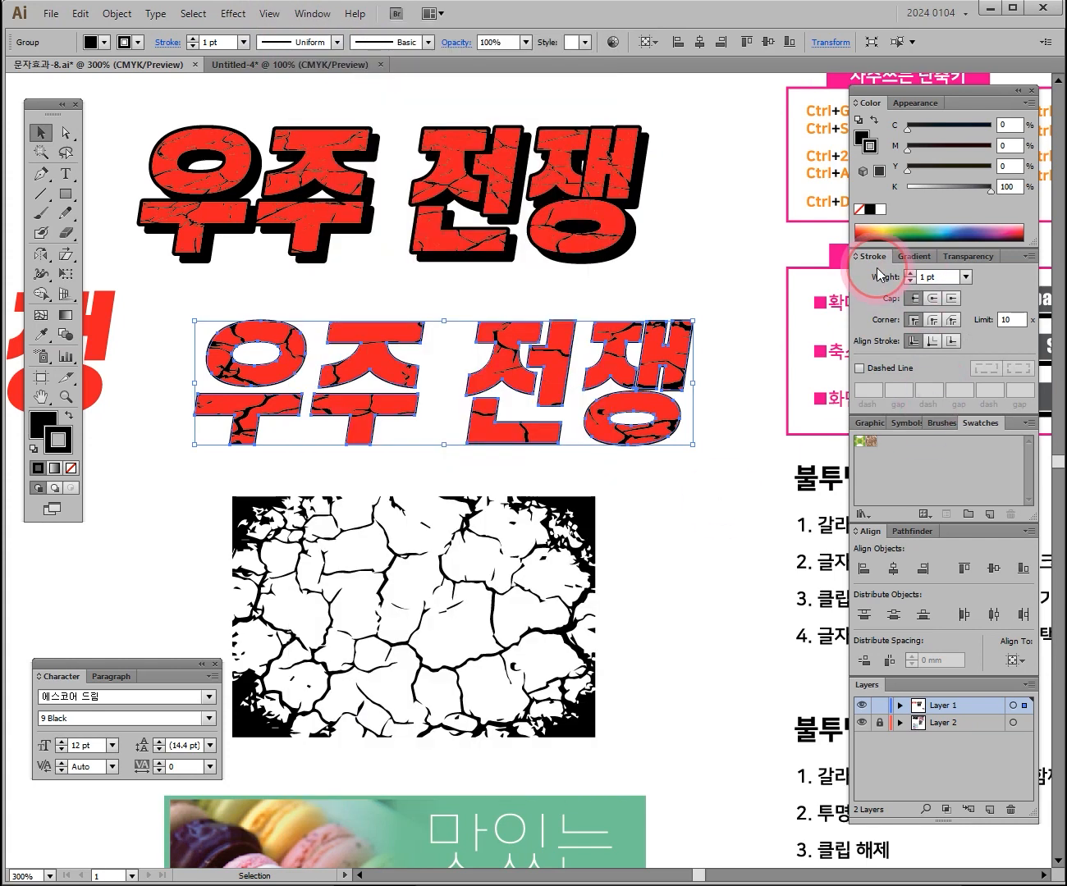
left_click(910, 274)
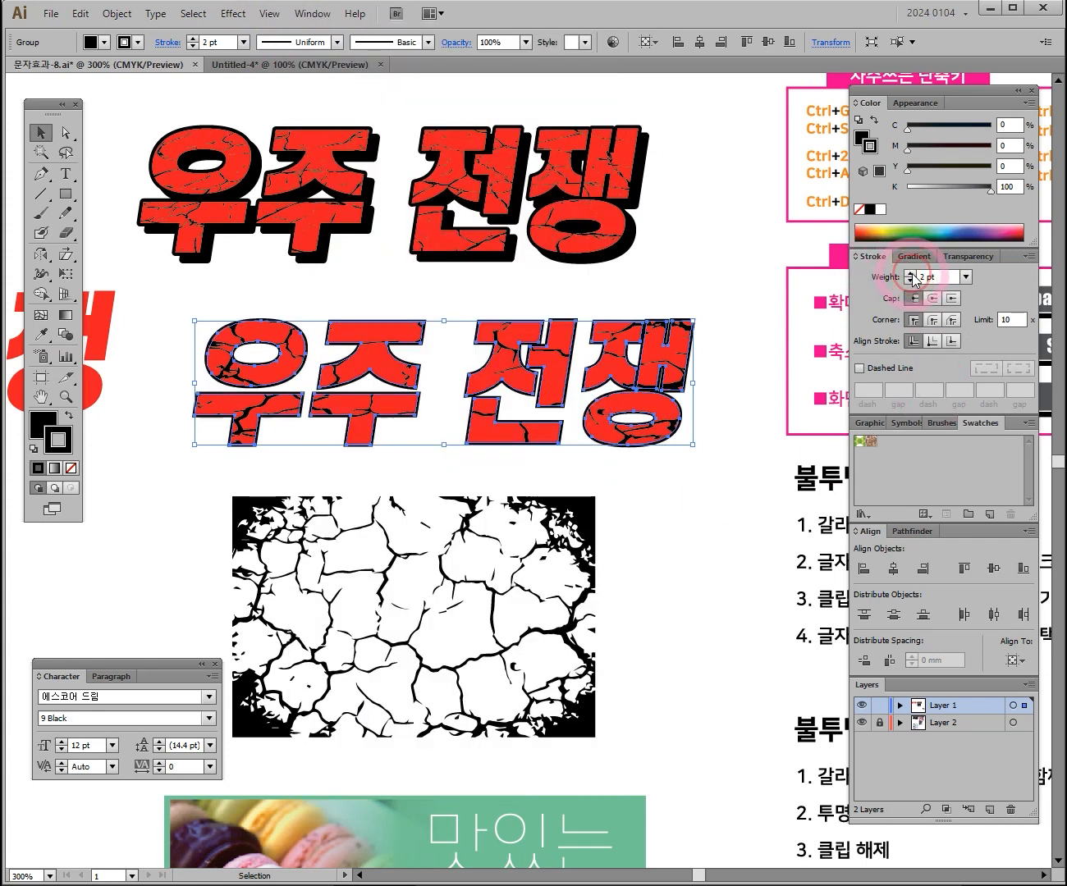
left_click(910, 274)
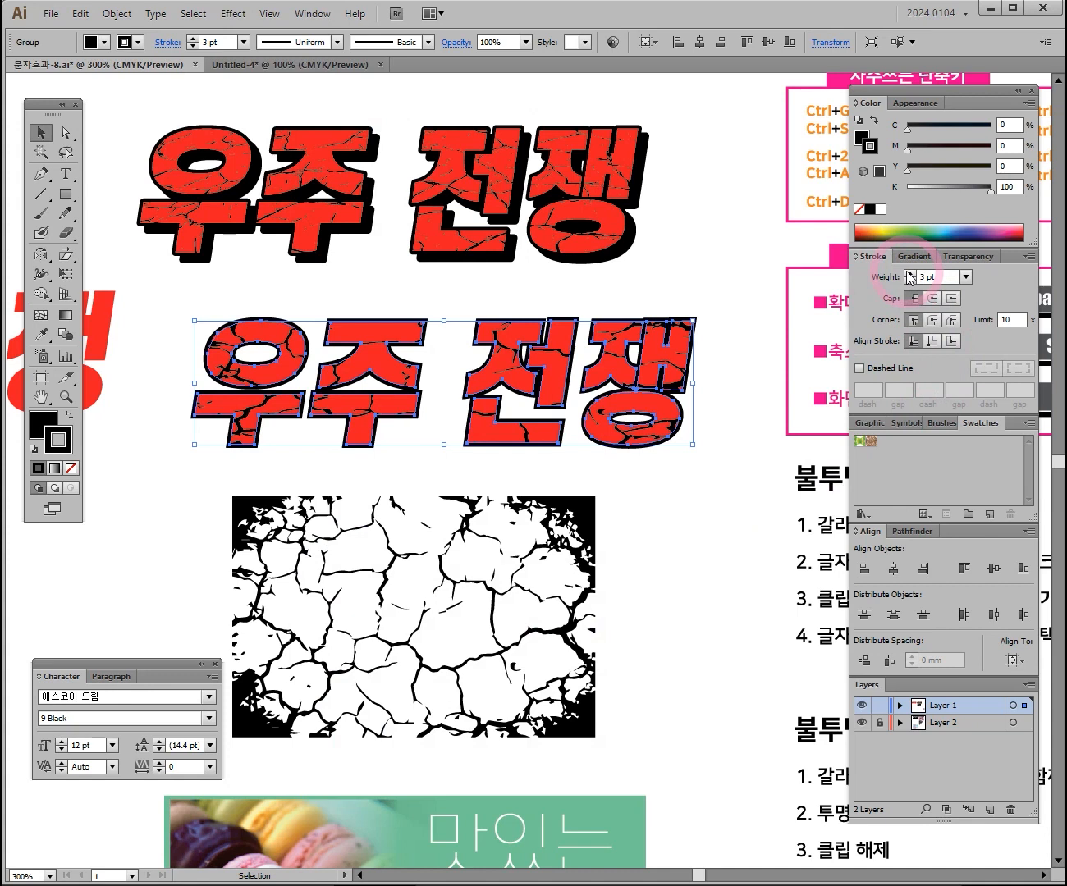
- Paste a copy of the stroked black lettering behind everything and nudge it slightly down and right as a shadow
key("ctrl+c")
left_click(695, 510)
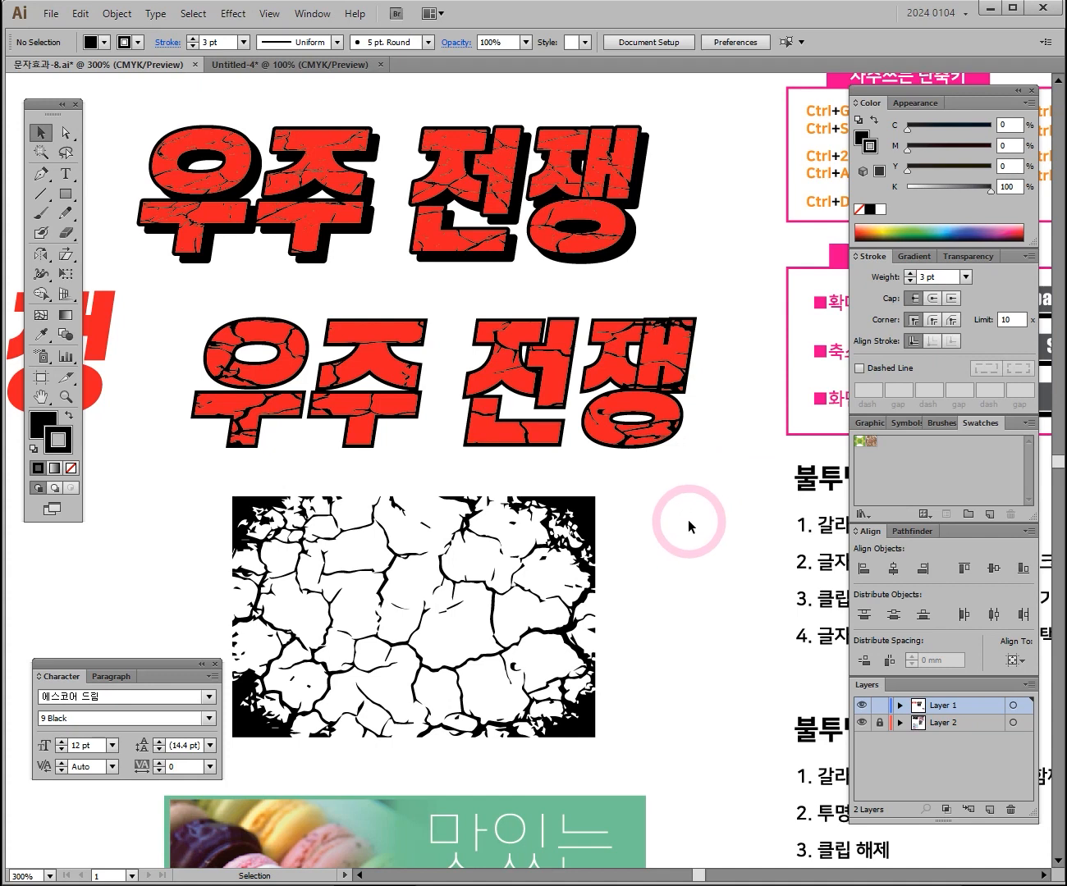
key("ctrl+b")
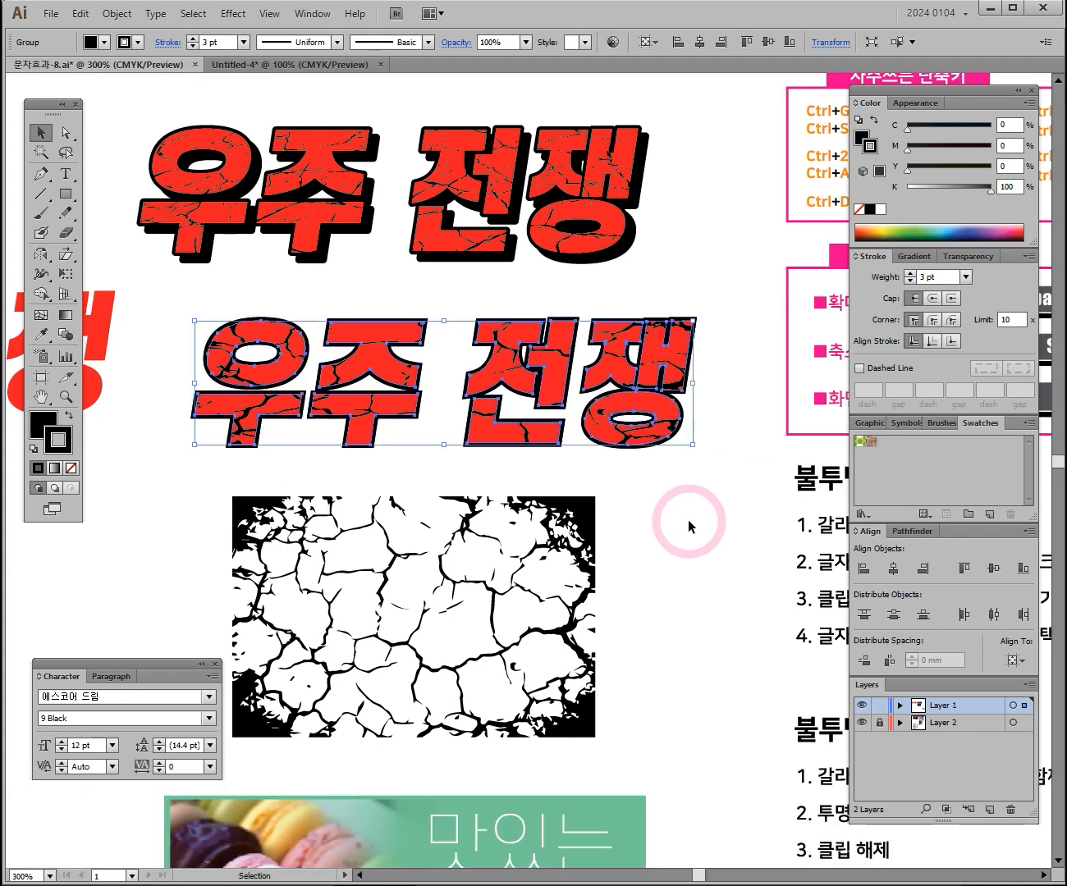
key("Down")
key("Down")
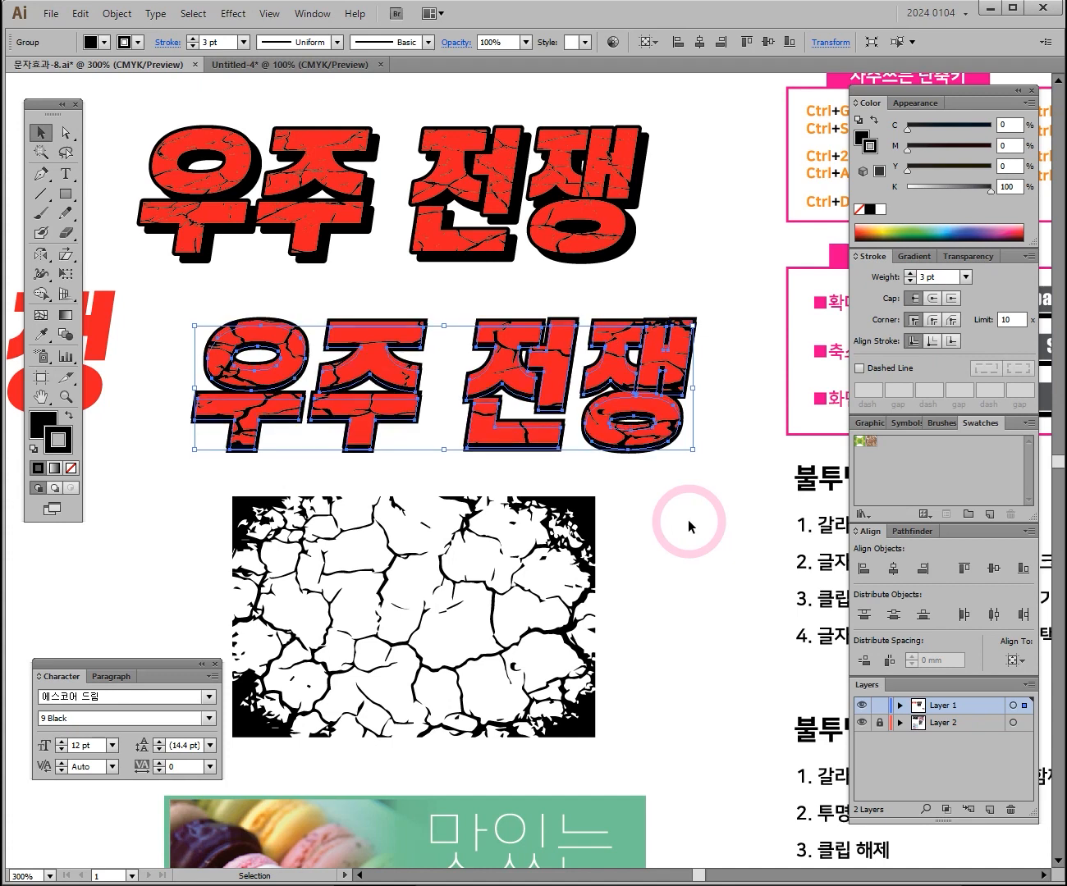
key("Right")
key("Right")
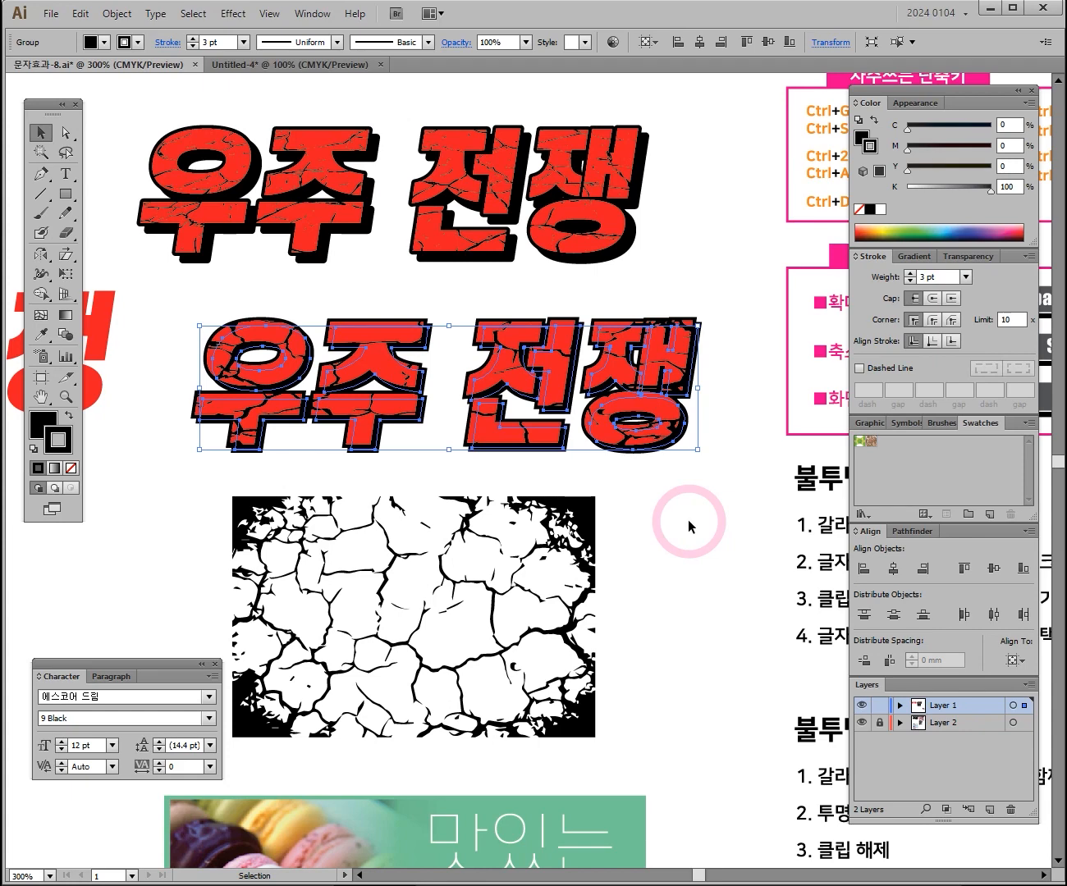
left_click(743, 643)
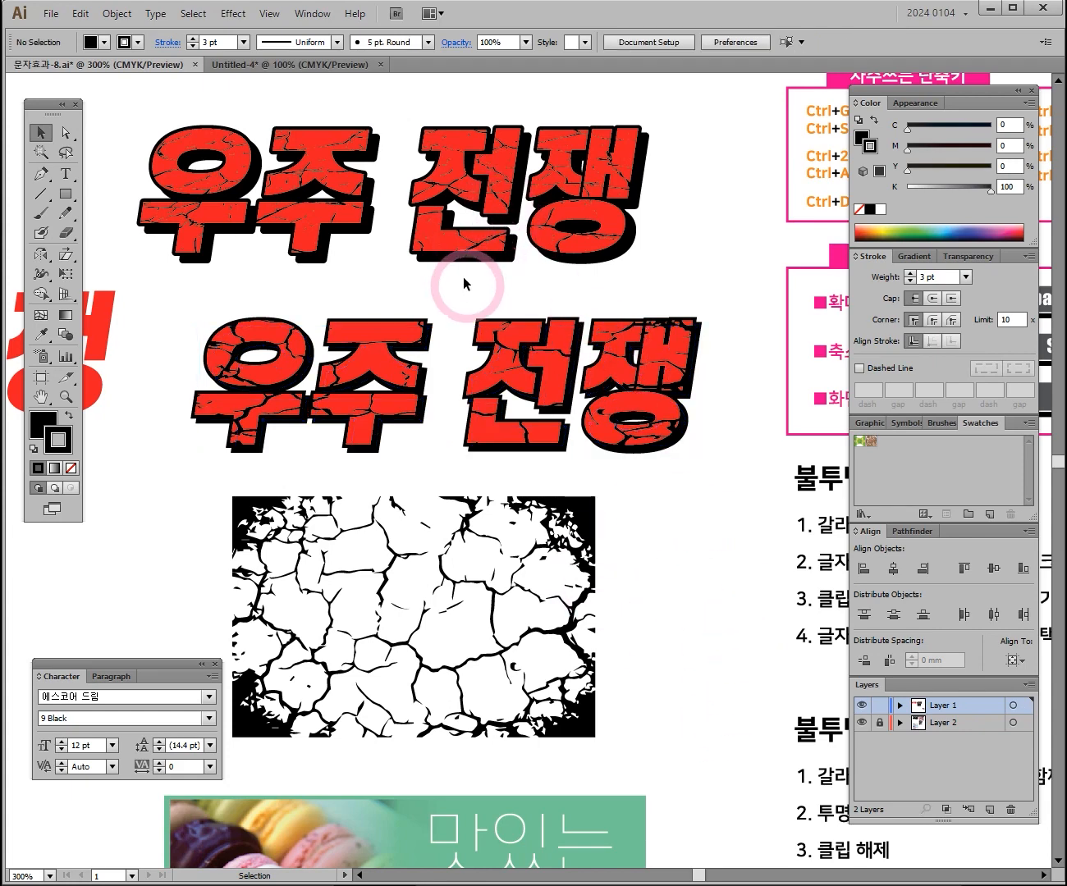
- Check the outlined and shadowed cracked letters up close and move the black crack artwork left across the artboard's edge
key("ctrl+space")
left_click(492, 423)
left_click(507, 622)
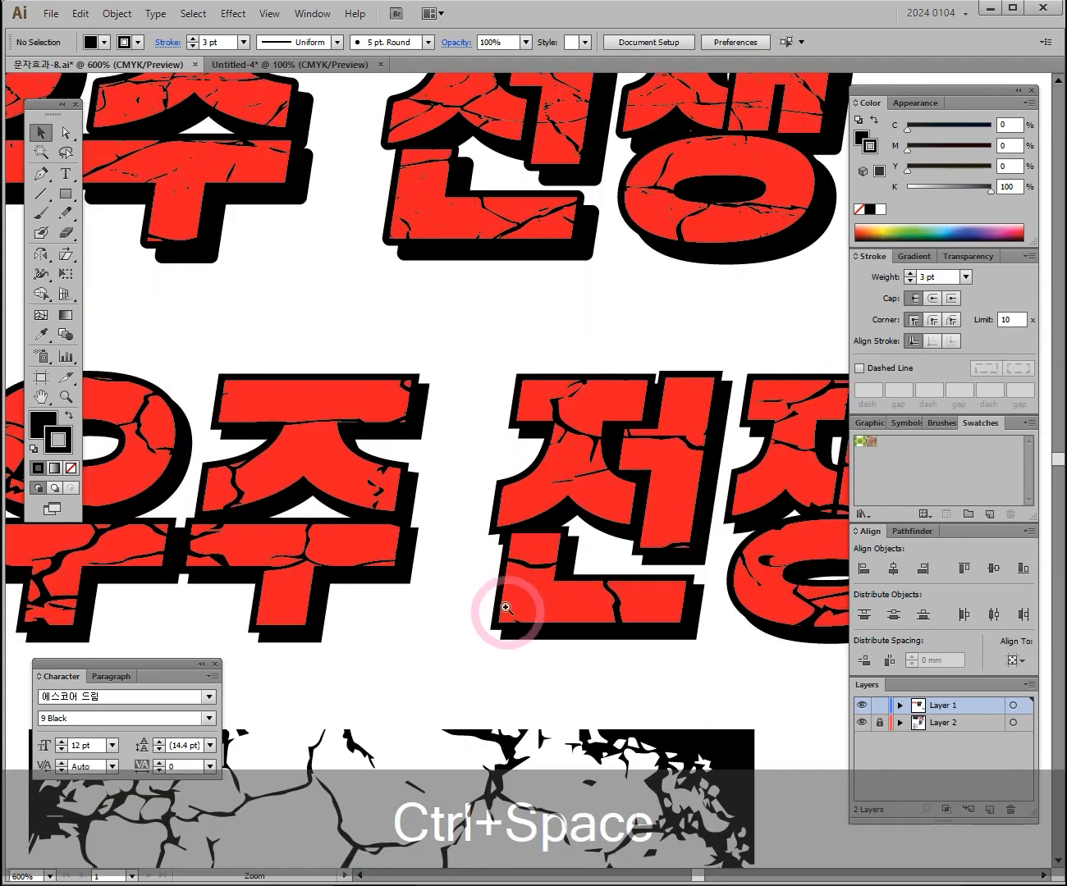
key("ctrl+alt+space")
left_click(489, 500)
key("space")
left_click_drag(552, 573, 257, 370)
key("space")
left_click_drag(528, 374, 435, 399)
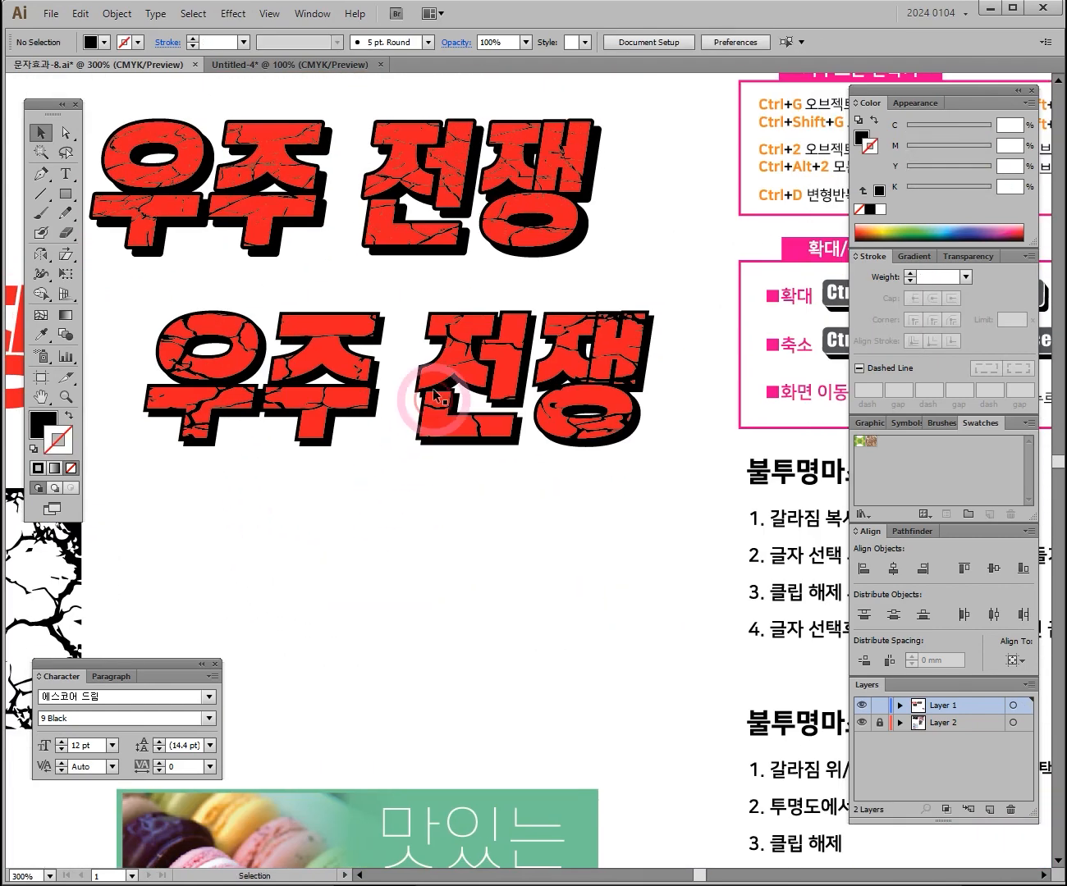
- Try pulling the cracked red lettering and its black backing copies apart, undo those moves and deselect everything
key("space")
left_click_drag(317, 509, 368, 446)
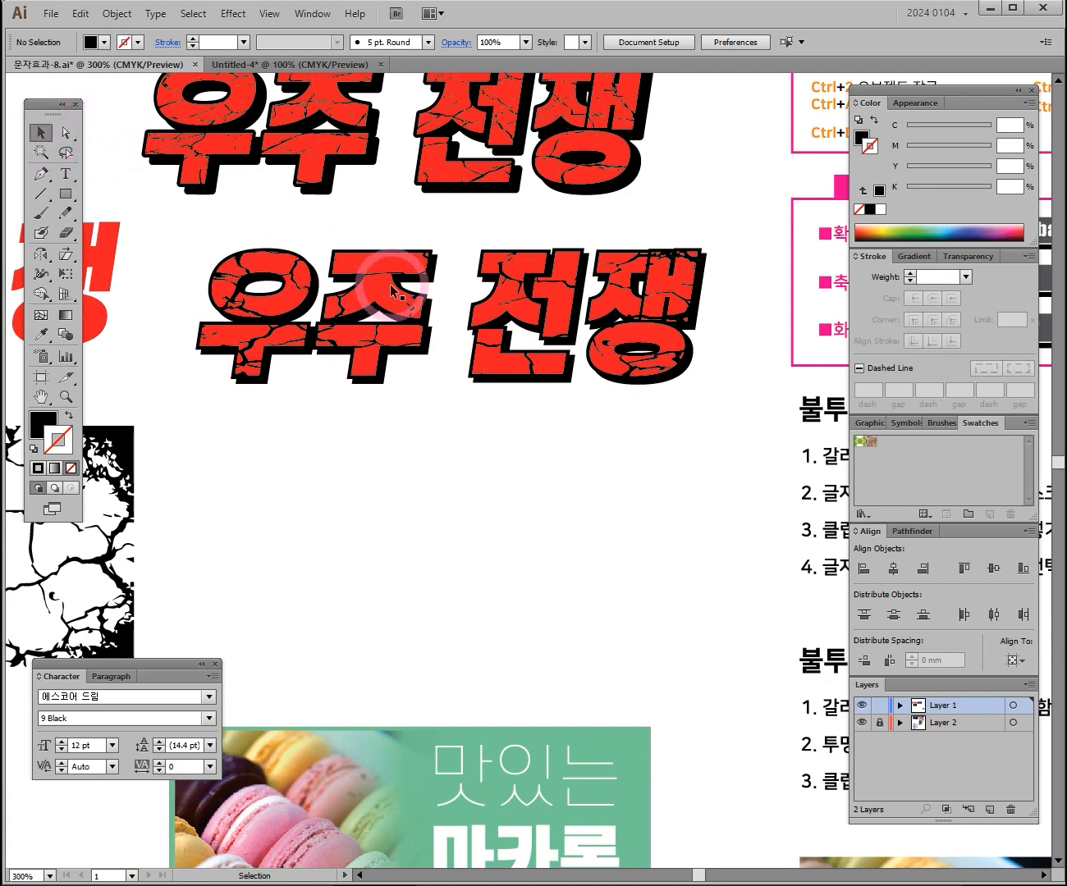
left_click_drag(383, 300, 349, 445)
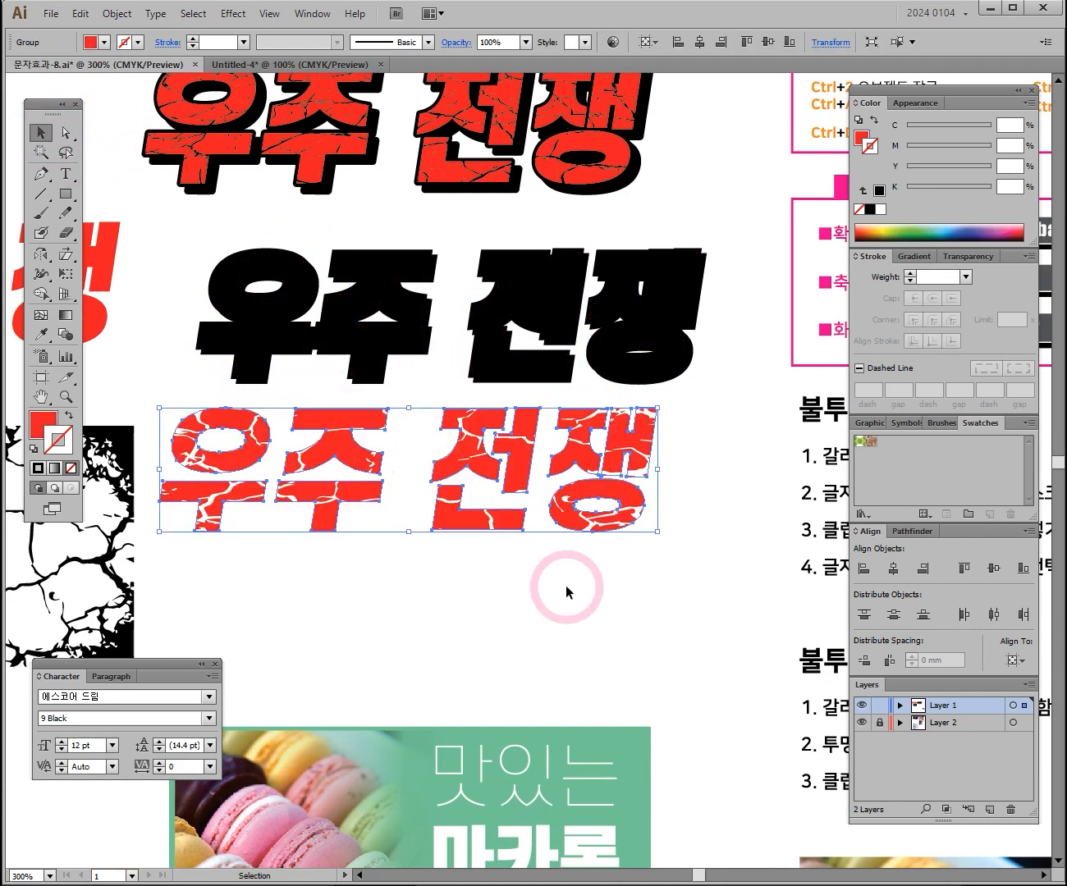
left_click_drag(354, 311, 467, 537)
left_click_drag(399, 284, 424, 374)
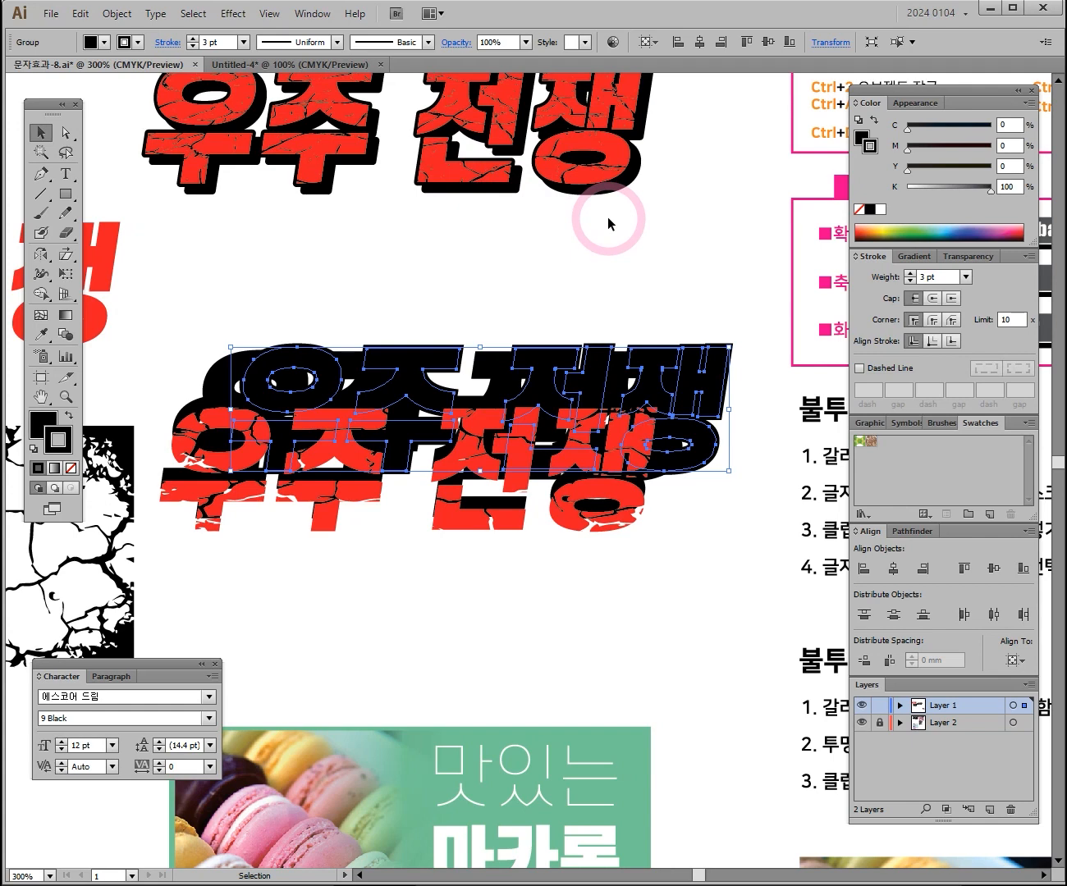
key("ctrl+z")
key("ctrl+z")
key("ctrl+z")
key("ctrl+z")
key("ctrl+z")
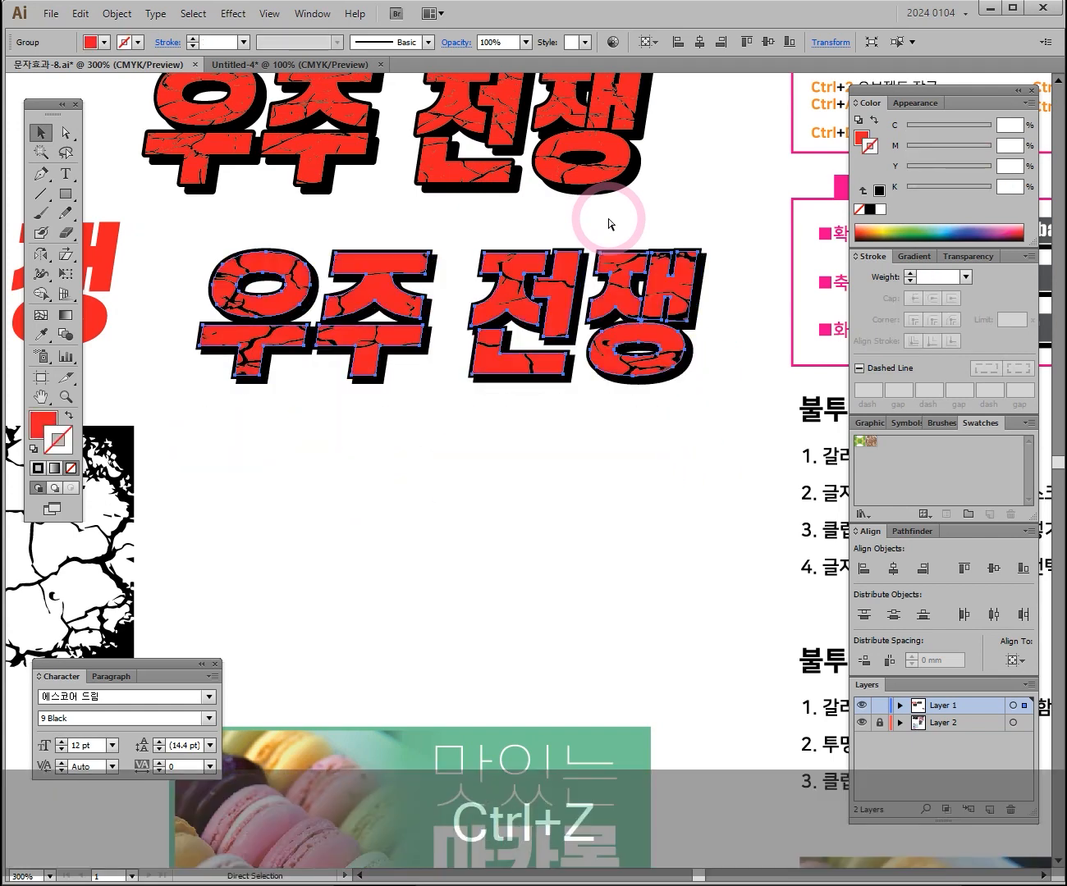
left_click(401, 500)
left_click_drag(419, 412, 498, 322)
key("ctrl+alt+space")
left_click(519, 406, "ctrl+alt")
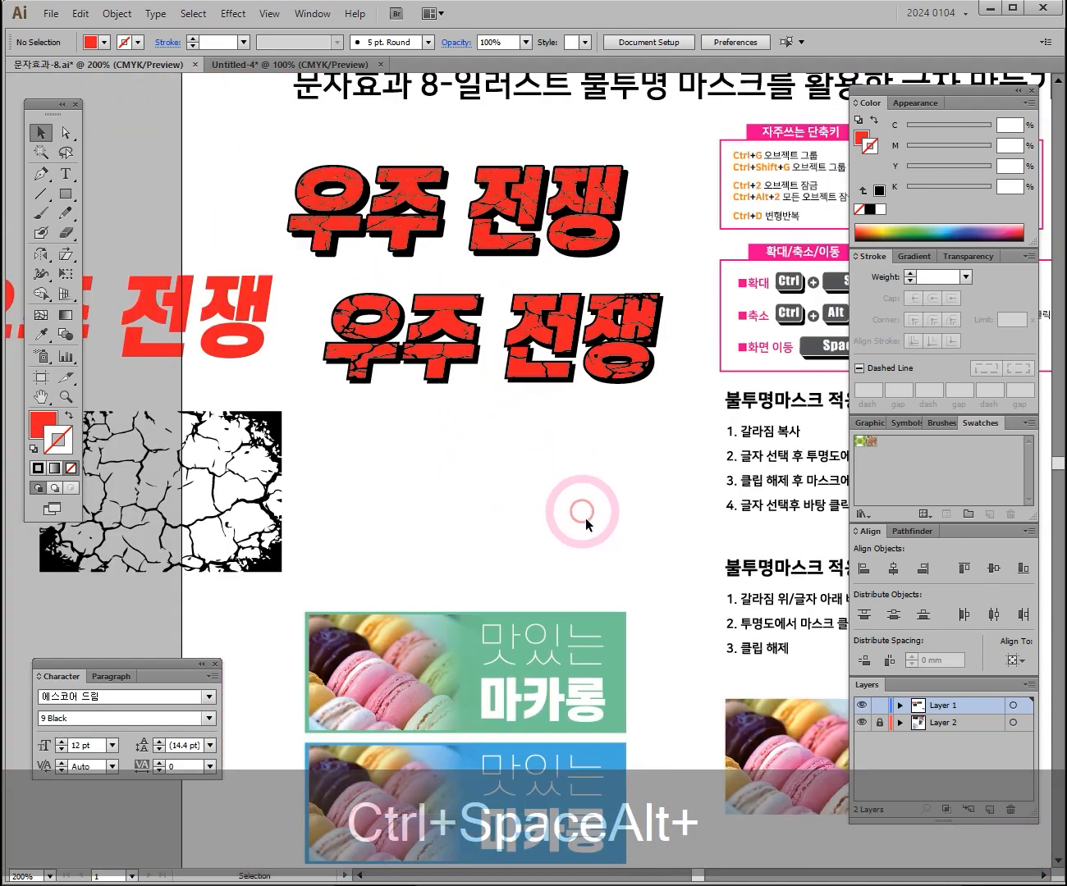
- Duplicate the cracked red masked lettering into the empty space below the lower outlined lettering, leaving out the black backing
left_click(578, 506, "ctrl")
left_click(461, 338, "ctrl")
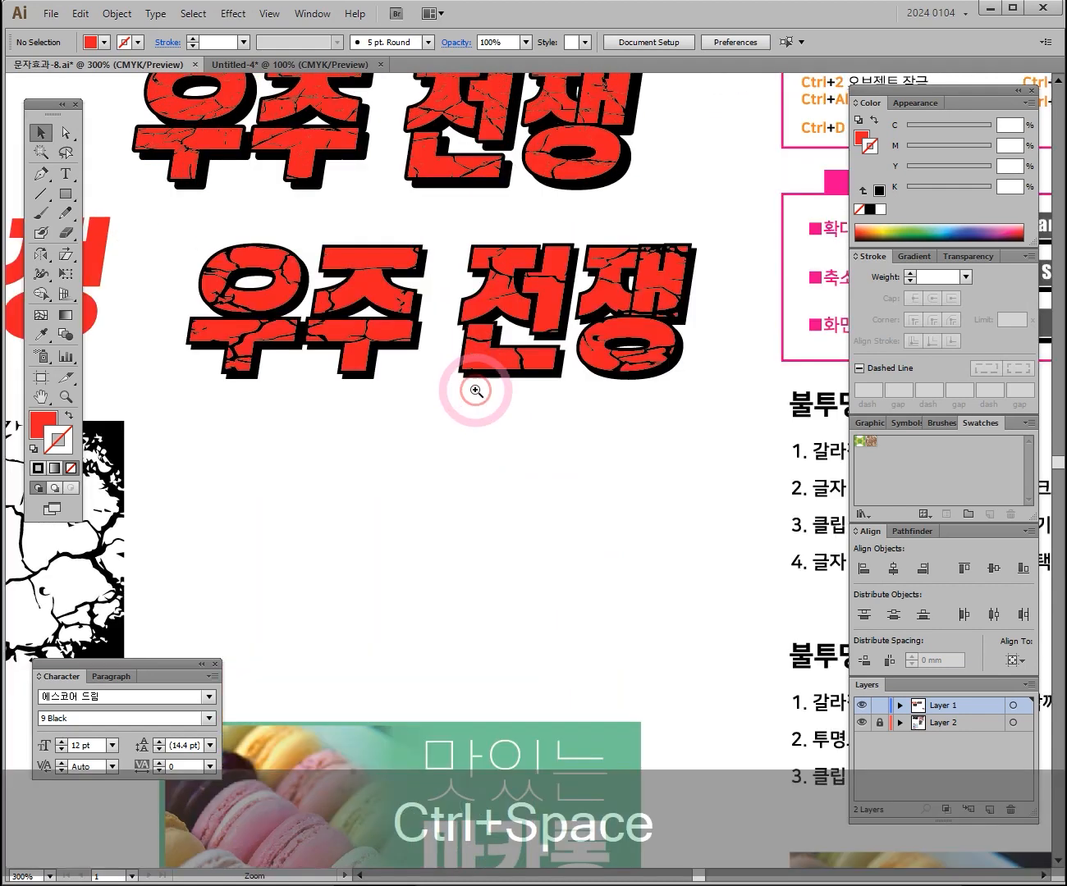
left_click(474, 391, "ctrl")
left_click(375, 325)
mouse_move(393, 373)
left_mouse_down()
mouse_move(435, 250)
mouse_move(424, 250)
mouse_move(416, 479)
mouse_move(417, 368)
mouse_move(385, 396)
mouse_move(397, 368)
mouse_move(383, 359)
left_mouse_up()
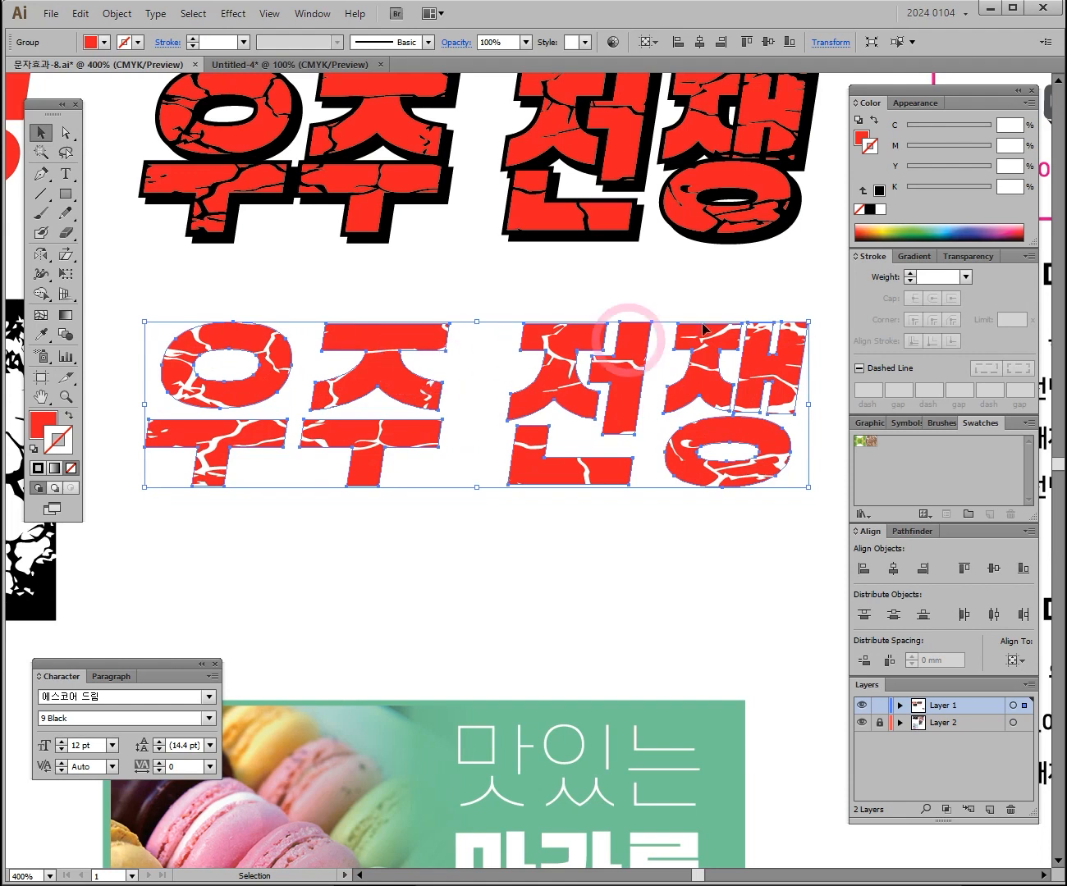
- Nudge the duplicated lettering up slightly, release its opacity mask and deselect everything
left_click(954, 257)
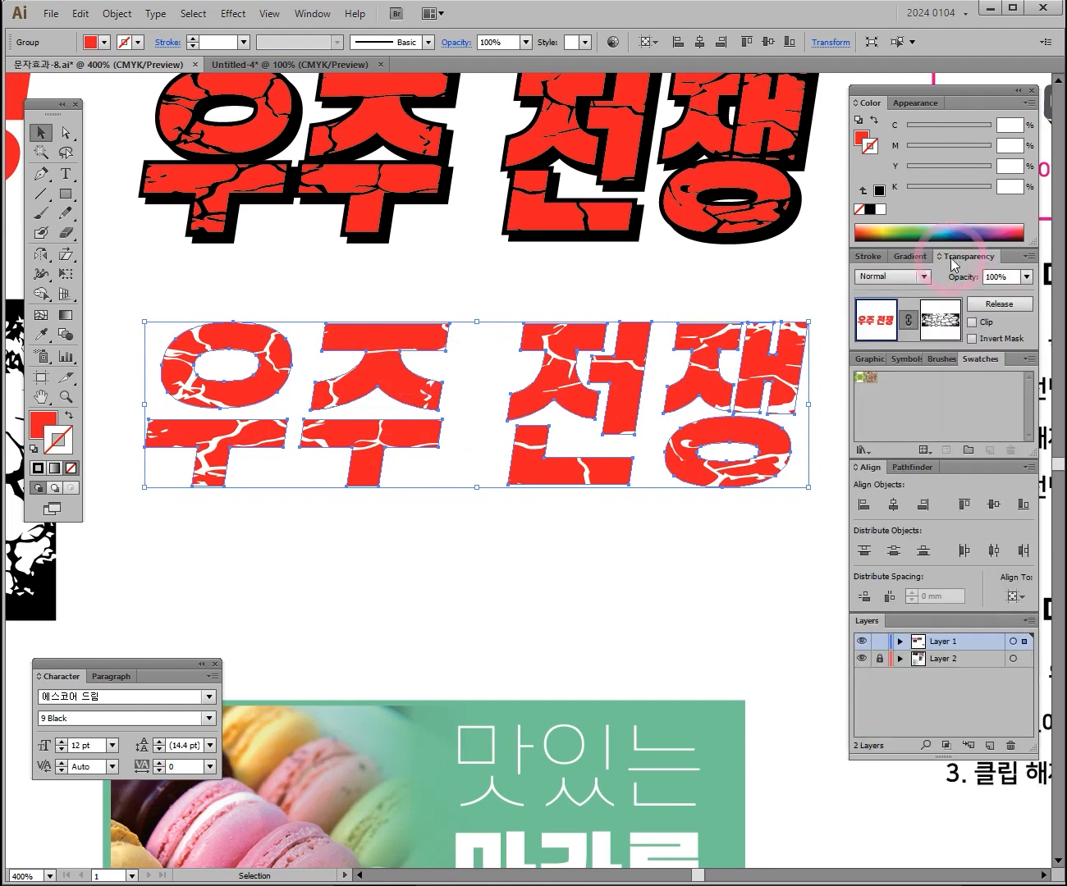
mouse_move(552, 369)
left_mouse_down()
mouse_move(552, 340)
mouse_move(560, 390)
mouse_move(550, 369)
mouse_move(560, 371)
left_mouse_up()
left_click(942, 258)
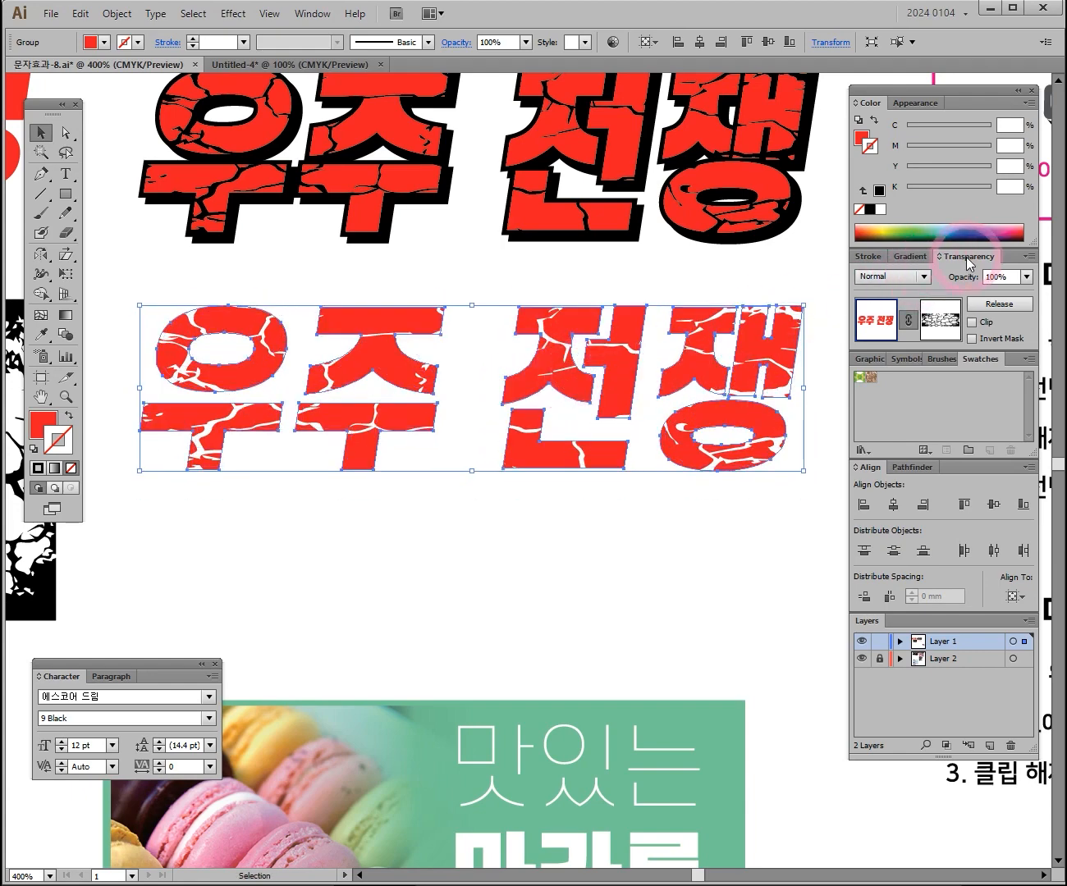
left_click(1000, 306)
left_click(391, 419)
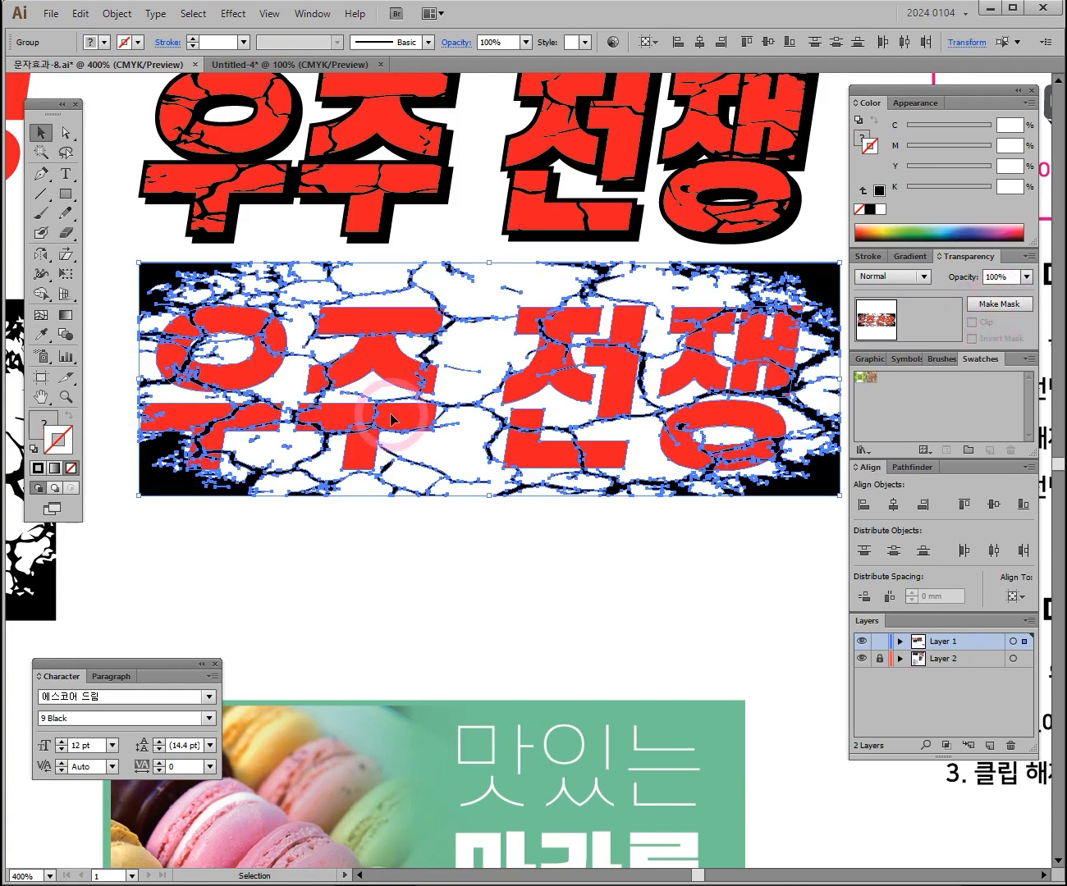
left_click(464, 540)
- Pull the released black crack artwork below the red lettering and shift the lettering slightly down and right
left_click(628, 552, "ctrl+alt")
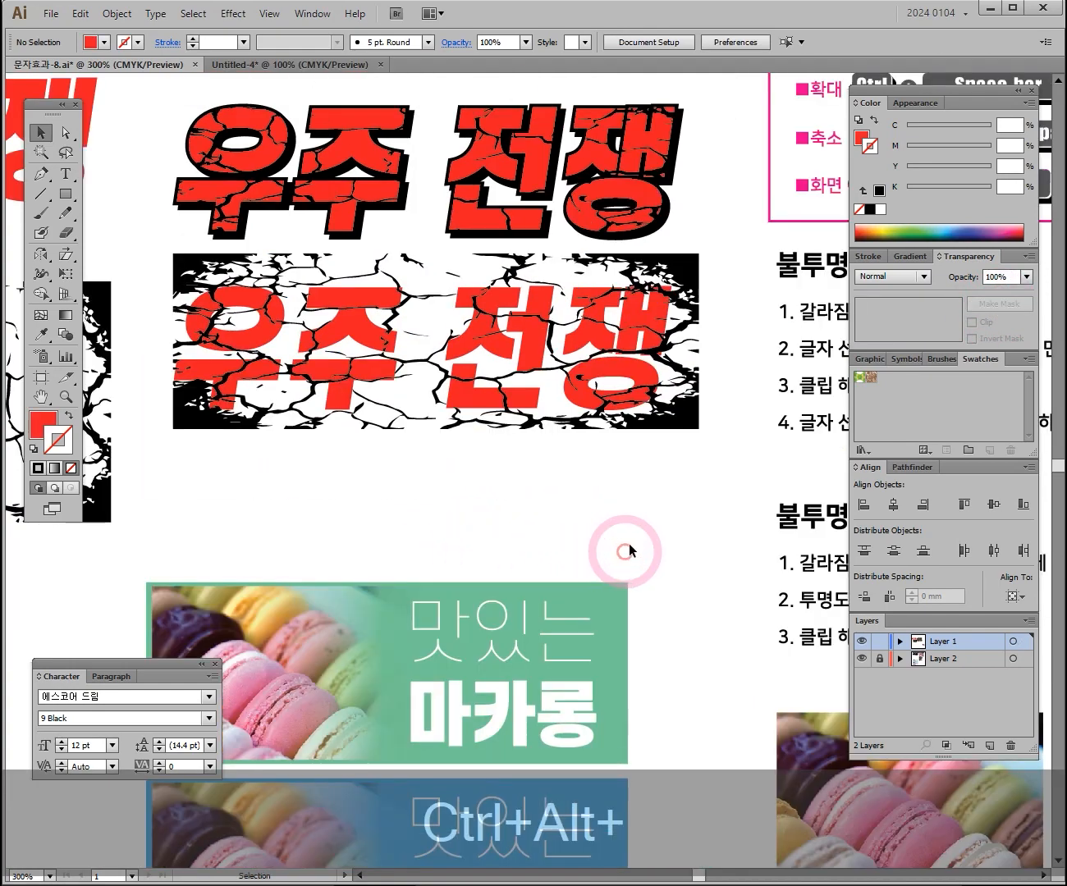
left_click_drag(702, 334, 658, 497)
left_click_drag(612, 327, 632, 358)
mouse_move(683, 489)
left_mouse_down()
mouse_move(690, 518)
mouse_move(692, 482)
left_mouse_up()
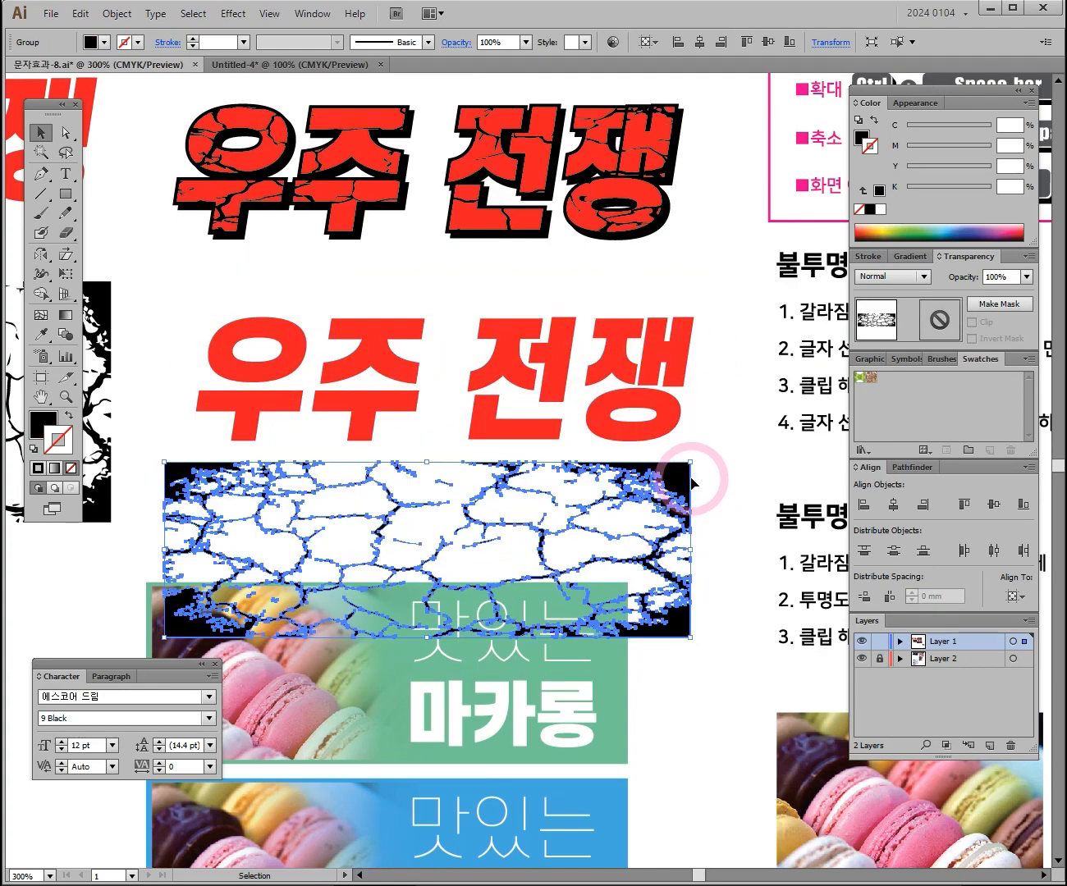
- Check the written instructions for the second opacity mask method and move the crack artwork back over the red lettering
left_click(706, 453, "ctrl+alt")
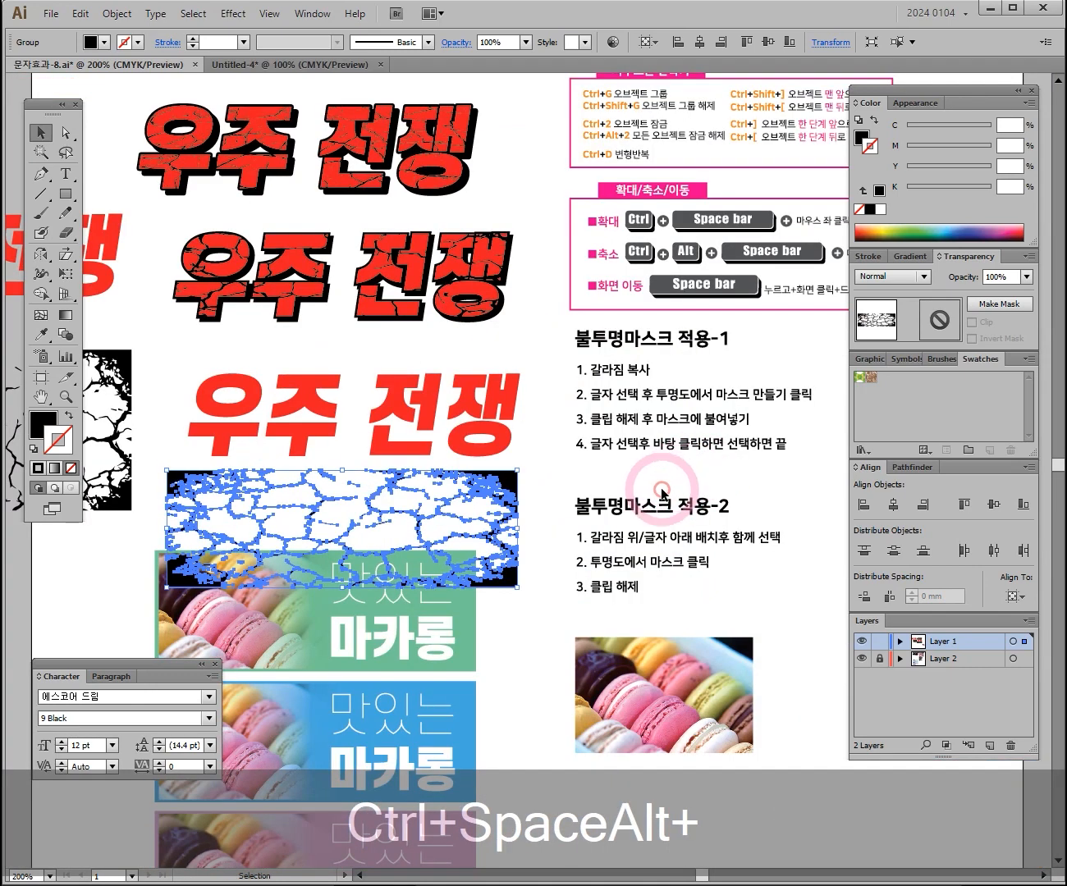
left_click_drag(626, 512, 588, 474)
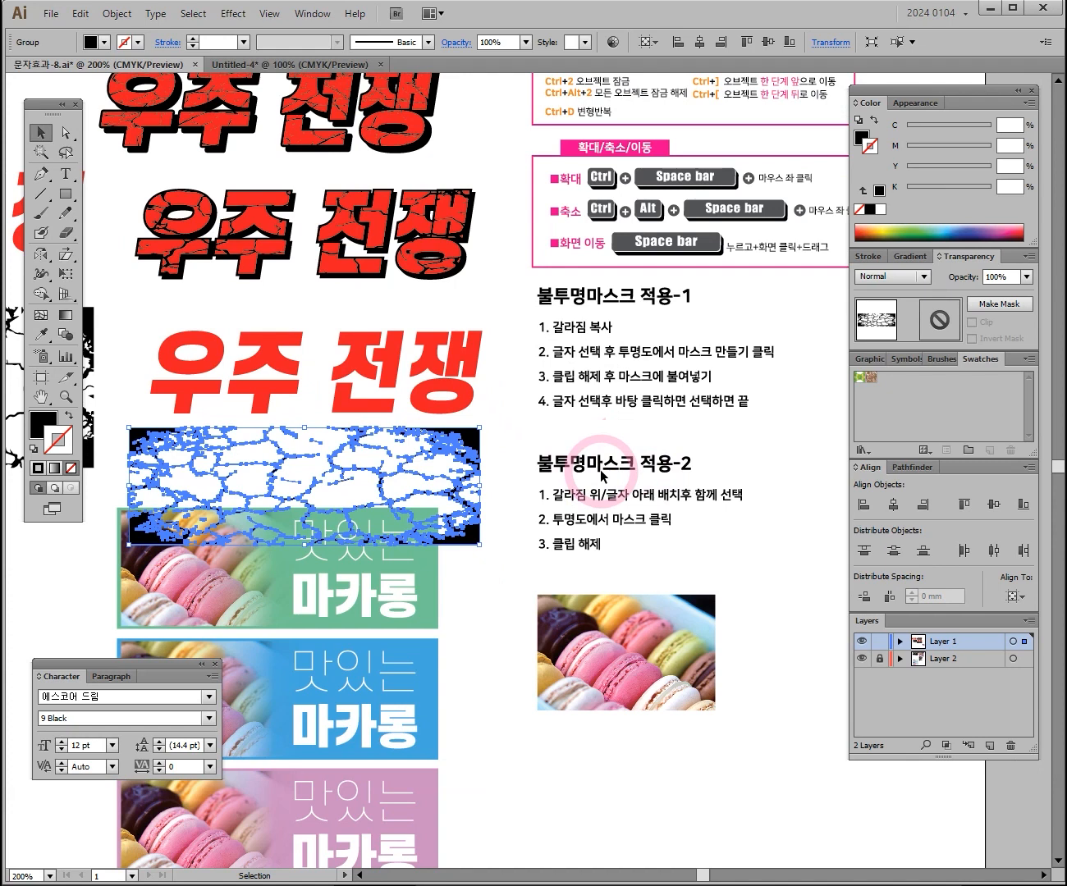
left_click_drag(568, 441, 571, 454)
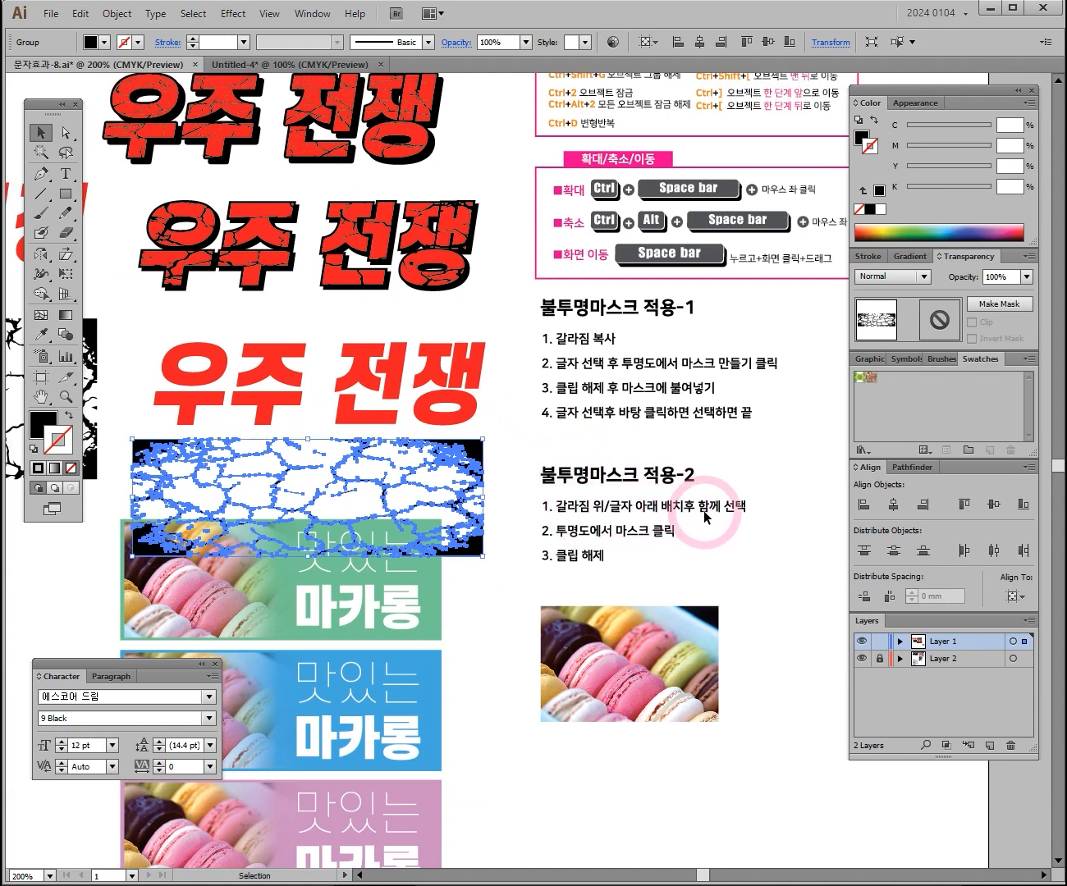
left_click_drag(476, 457, 483, 341)
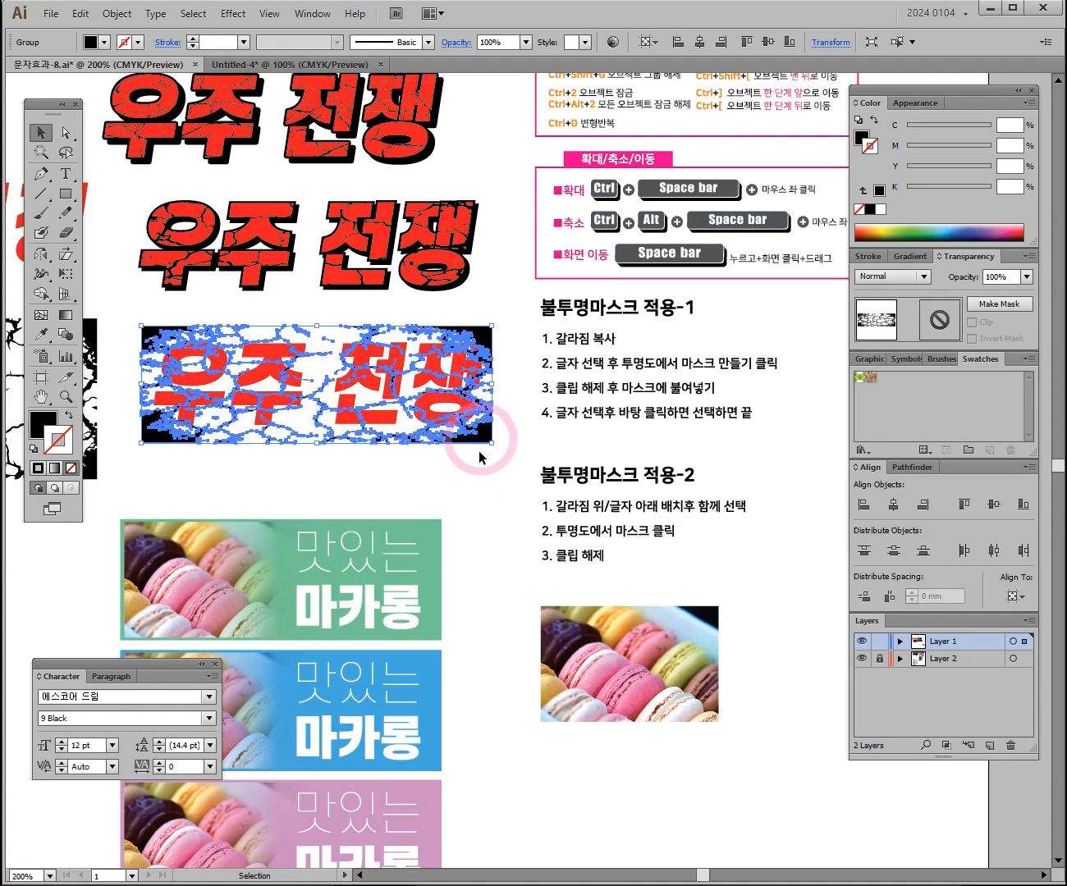
left_click(473, 468)
- Send the crack artwork to the back, behind the red lettering, and deselect it
key("ctrl+space")
left_click(484, 442, "ctrl")
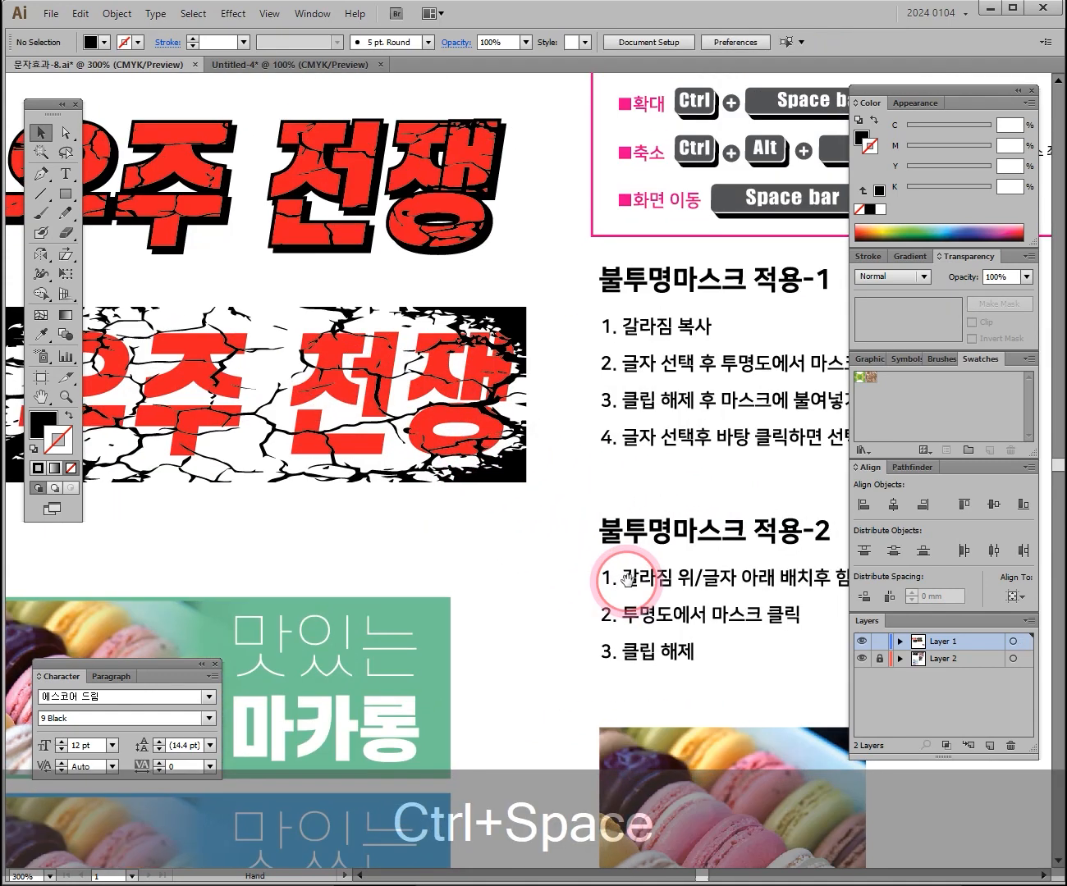
key("space")
left_click_drag(416, 554, 608, 546)
left_click_drag(681, 323, 704, 313)
left_click(704, 498)
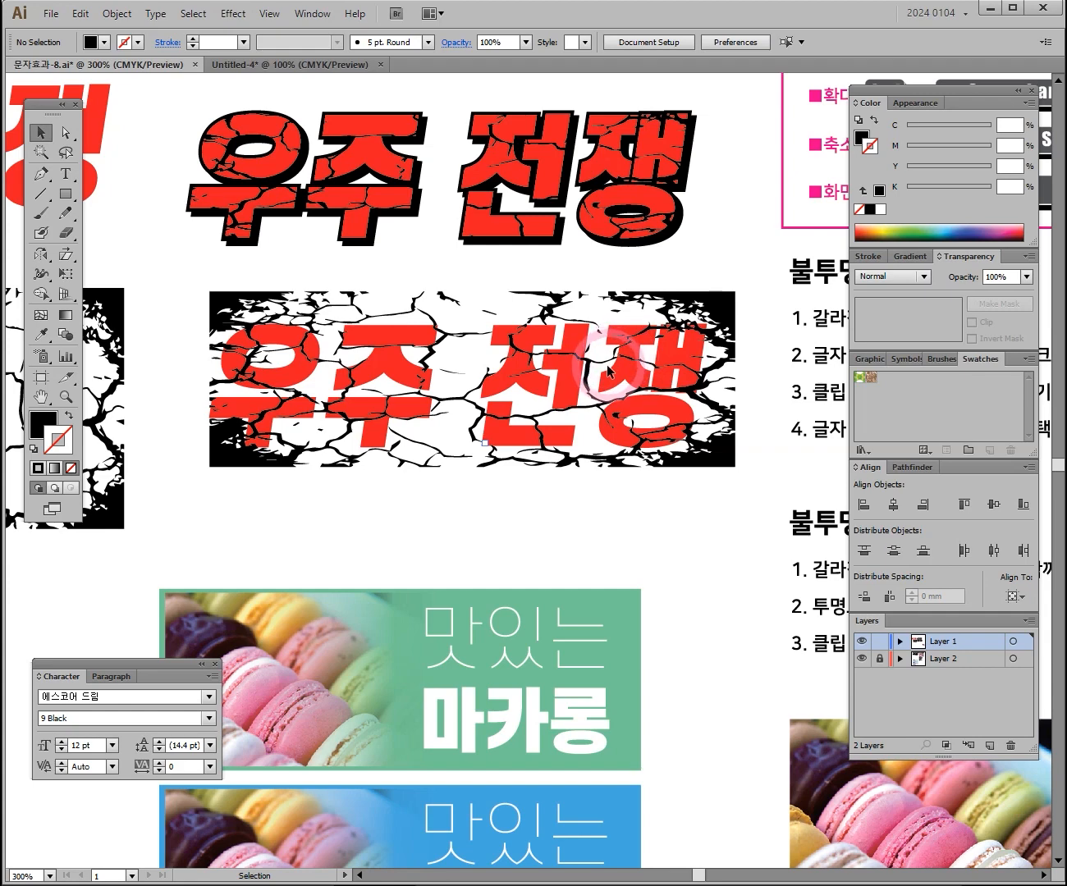
left_click_drag(636, 488, 708, 302)
key("ctrl+shift+bracketleft")
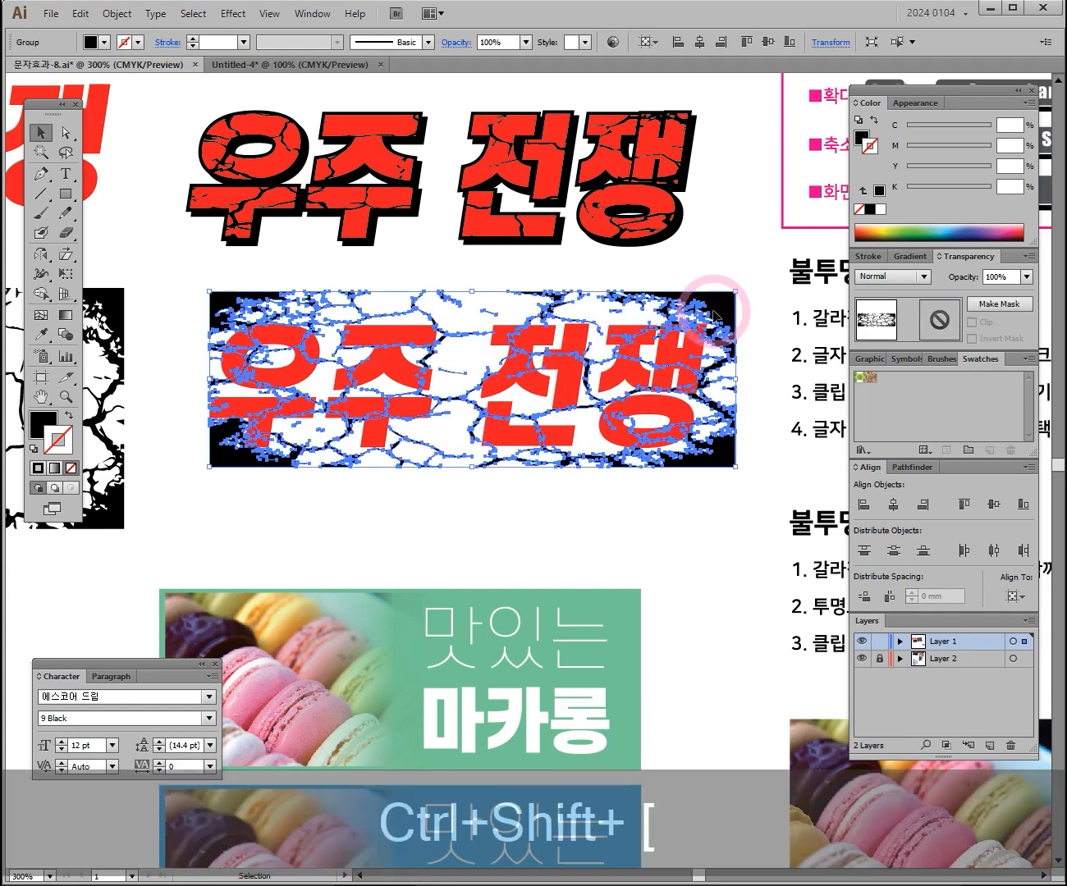
left_click(653, 511)
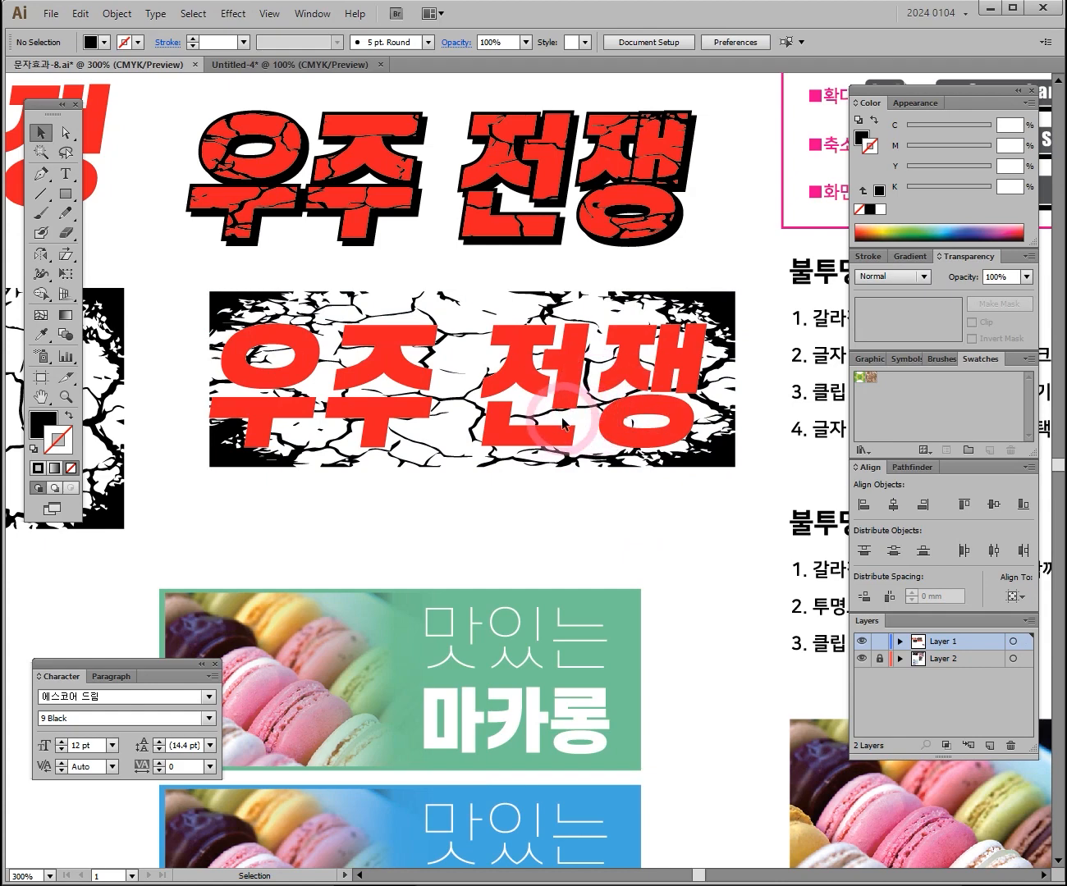
- Bring the crack artwork to the front so it covers the red lettering, and deselect it
key("ctrl+plus")
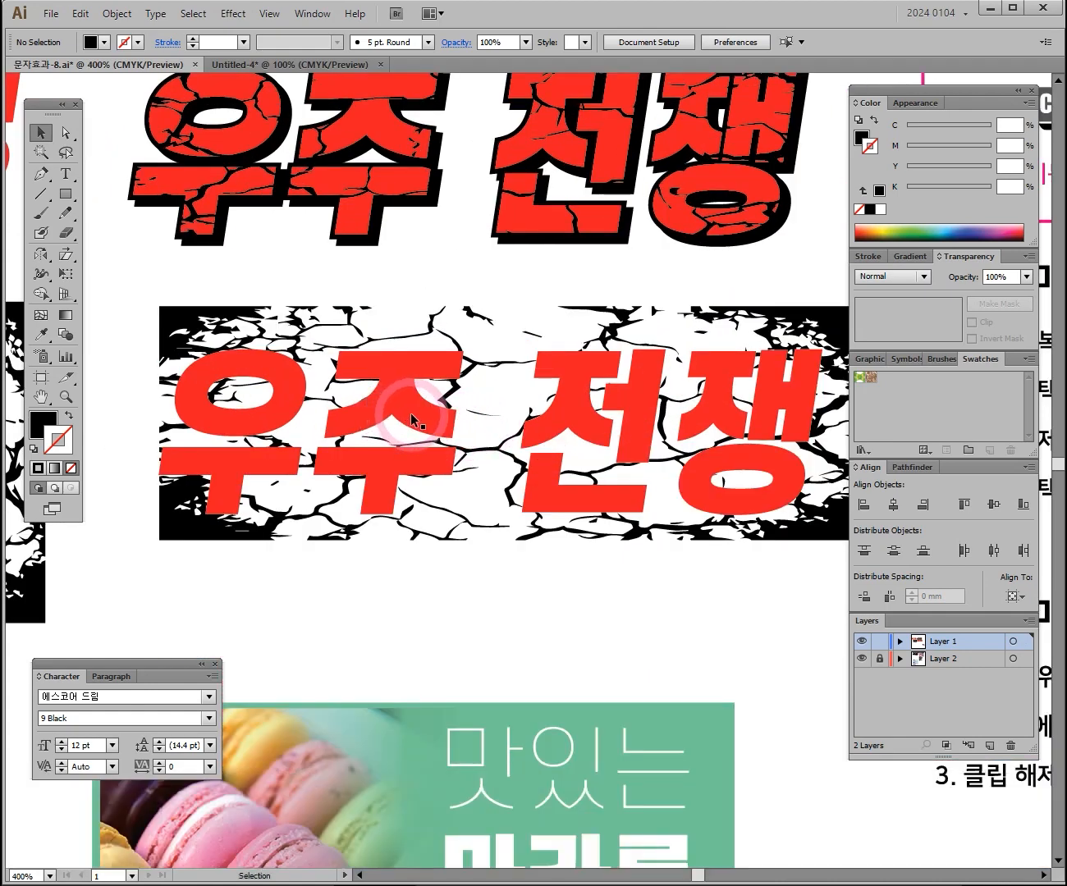
left_click(211, 309)
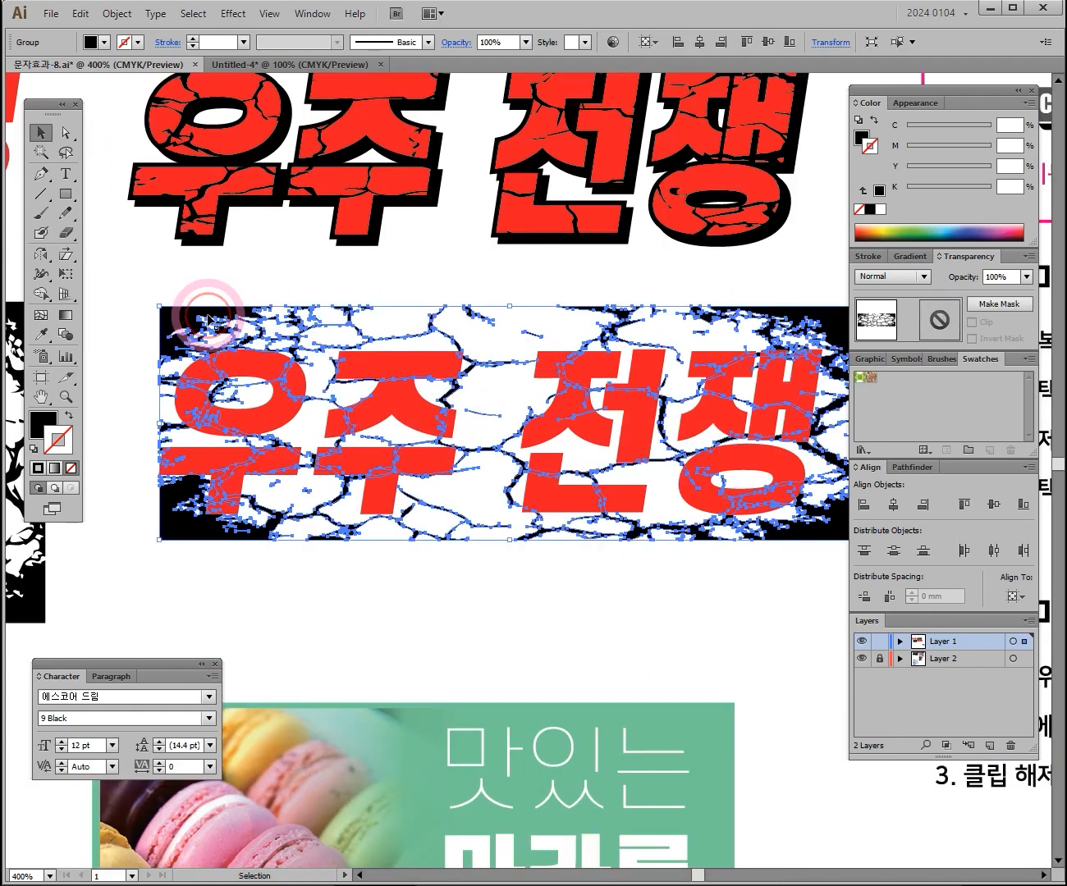
left_click(448, 564)
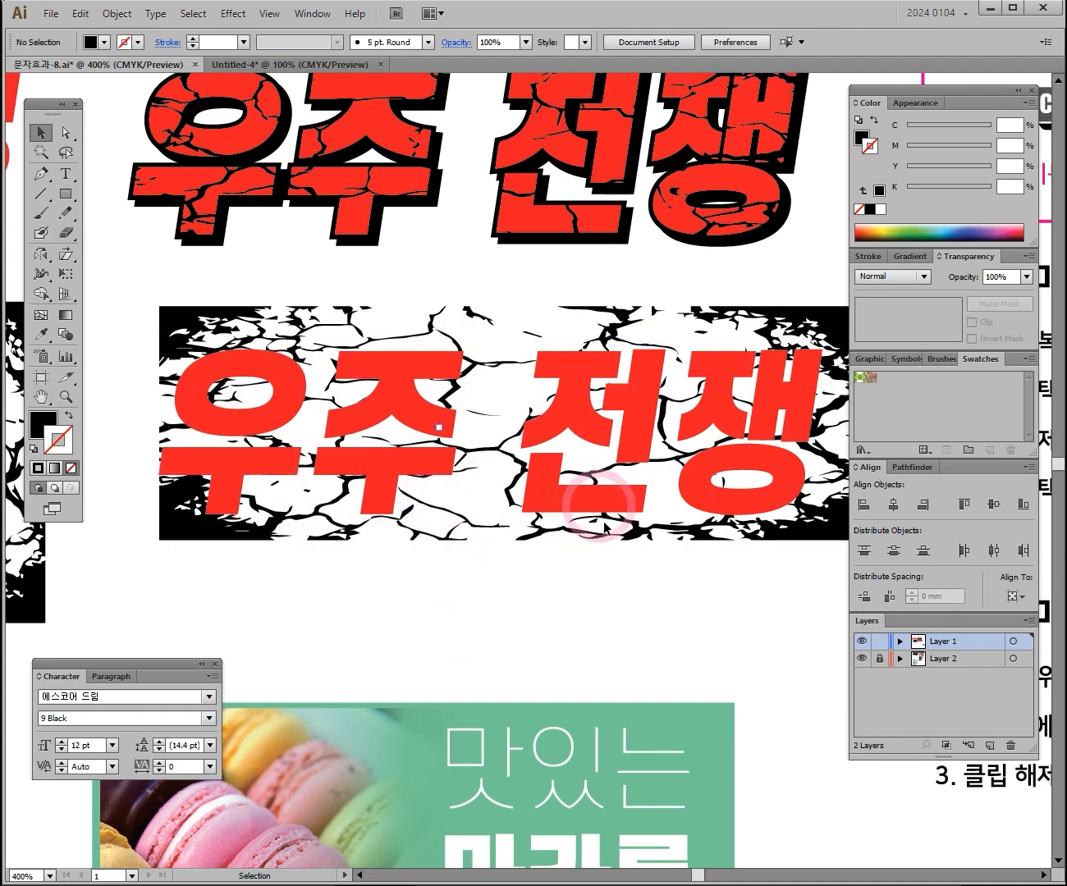
left_click(733, 572, "ctrl+alt")
left_click_drag(669, 595, 528, 575)
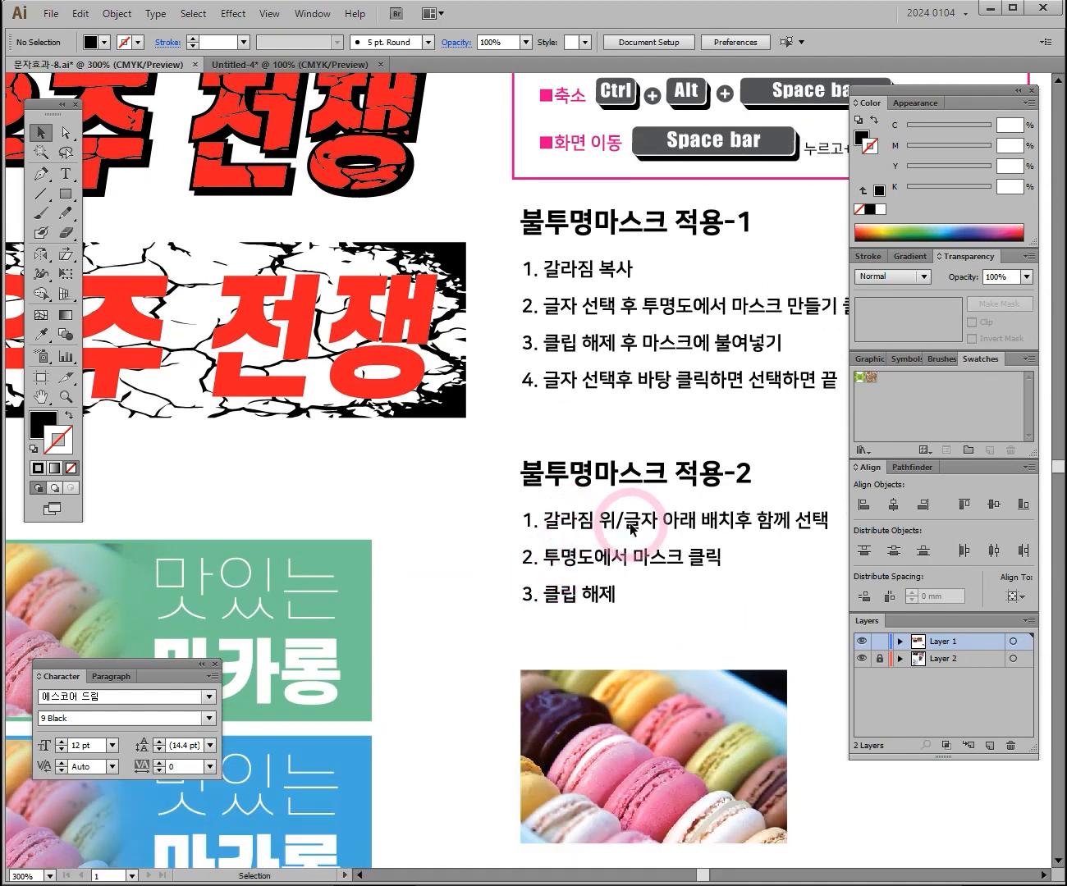
left_click_drag(422, 486, 618, 544)
left_click(648, 471)
key("ctrl+shift+bracketright")
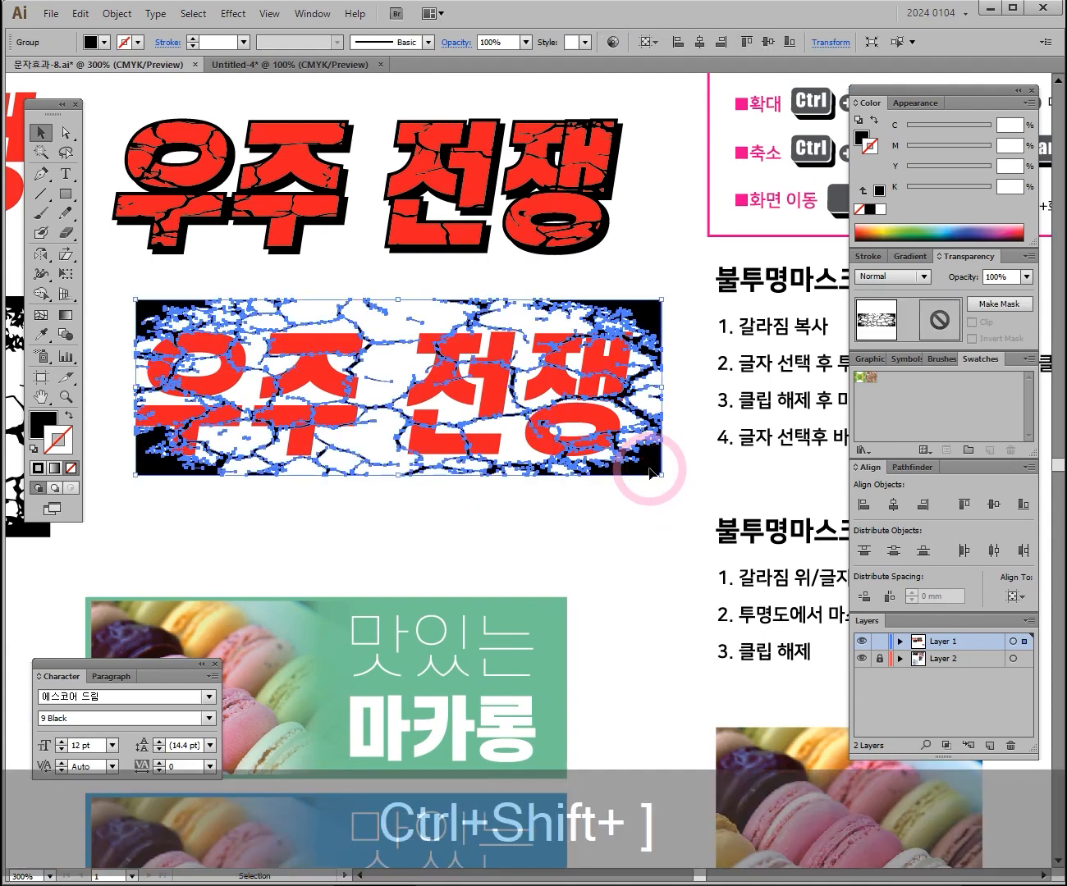
left_click(543, 472)
left_click(530, 512)
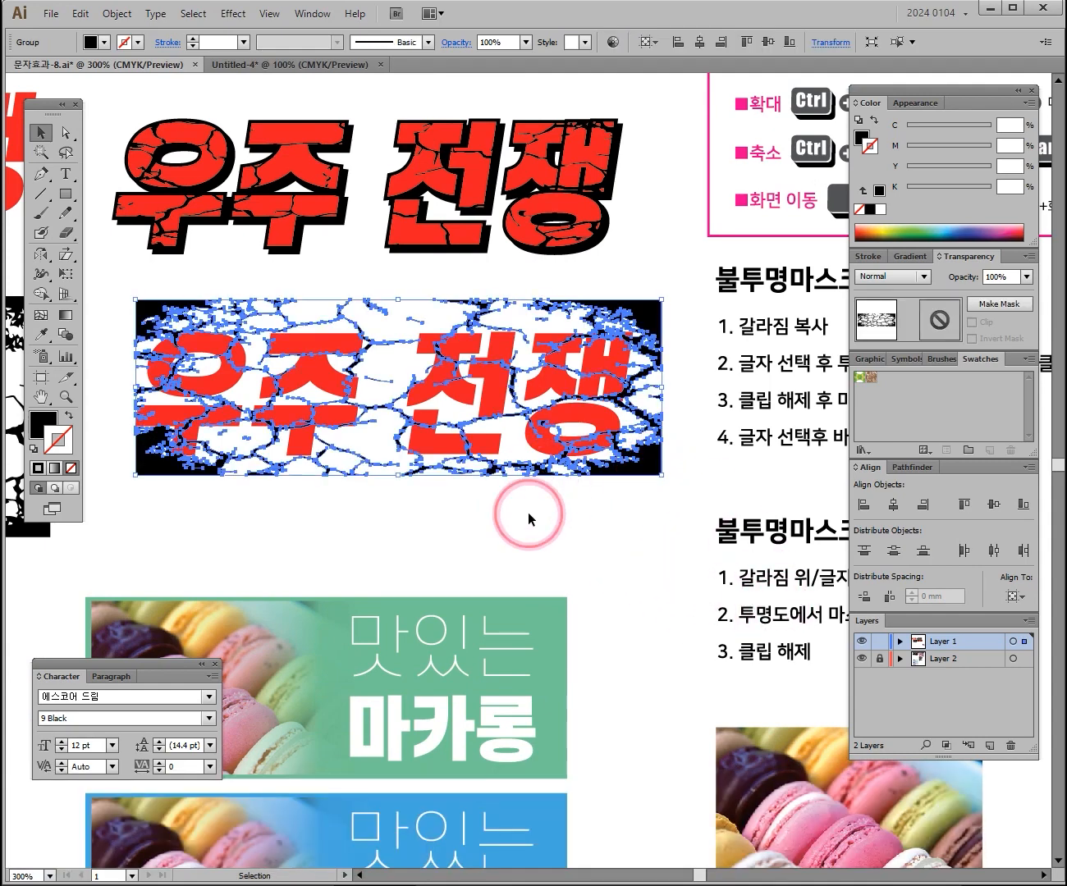
left_click(633, 464)
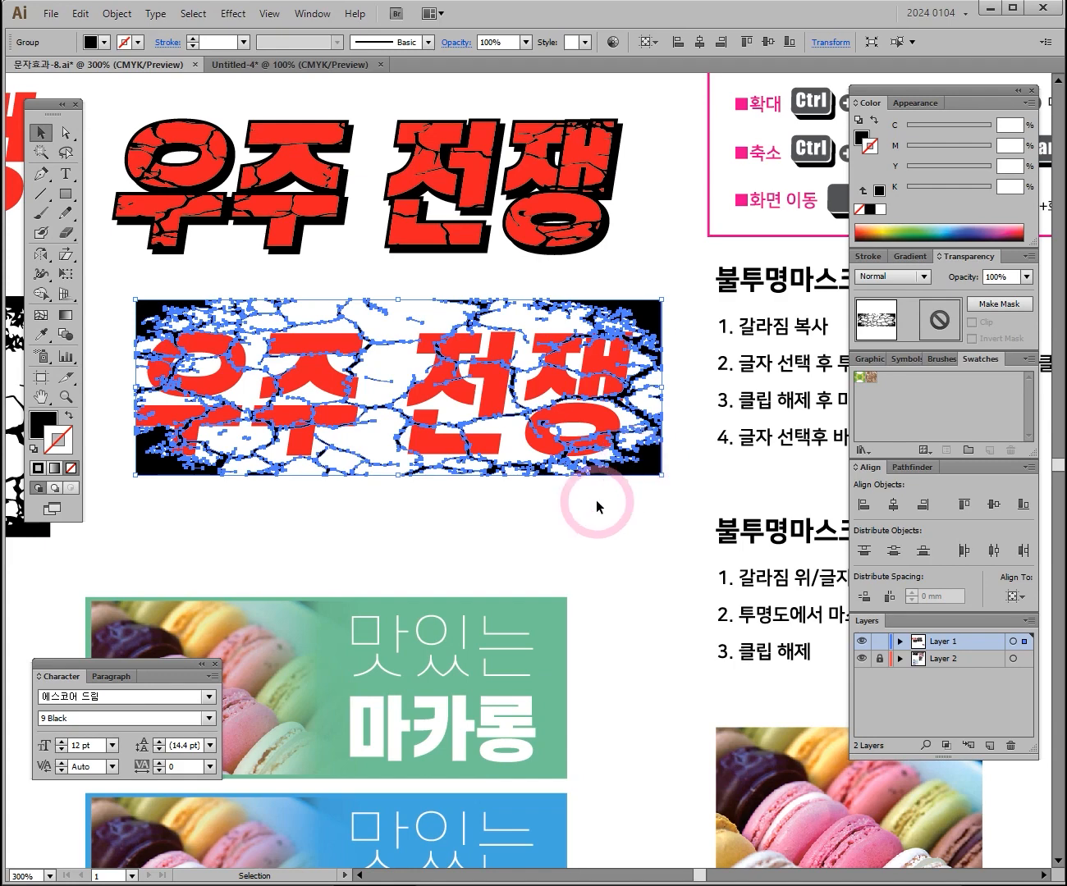
left_click(506, 293)
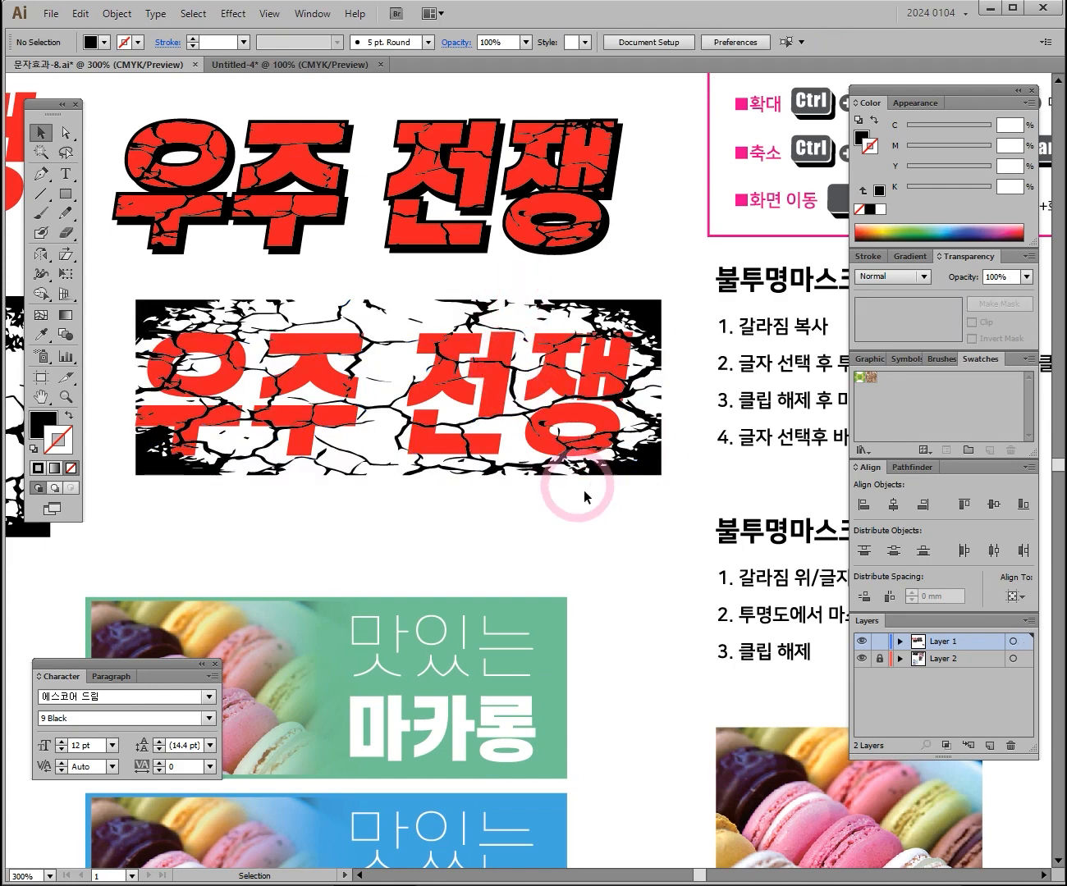
- Make an opacity mask from the crack artwork and the red lettering together, with Clip turned off
left_click_drag(565, 488, 277, 417)
left_click_drag(360, 481, 645, 518)
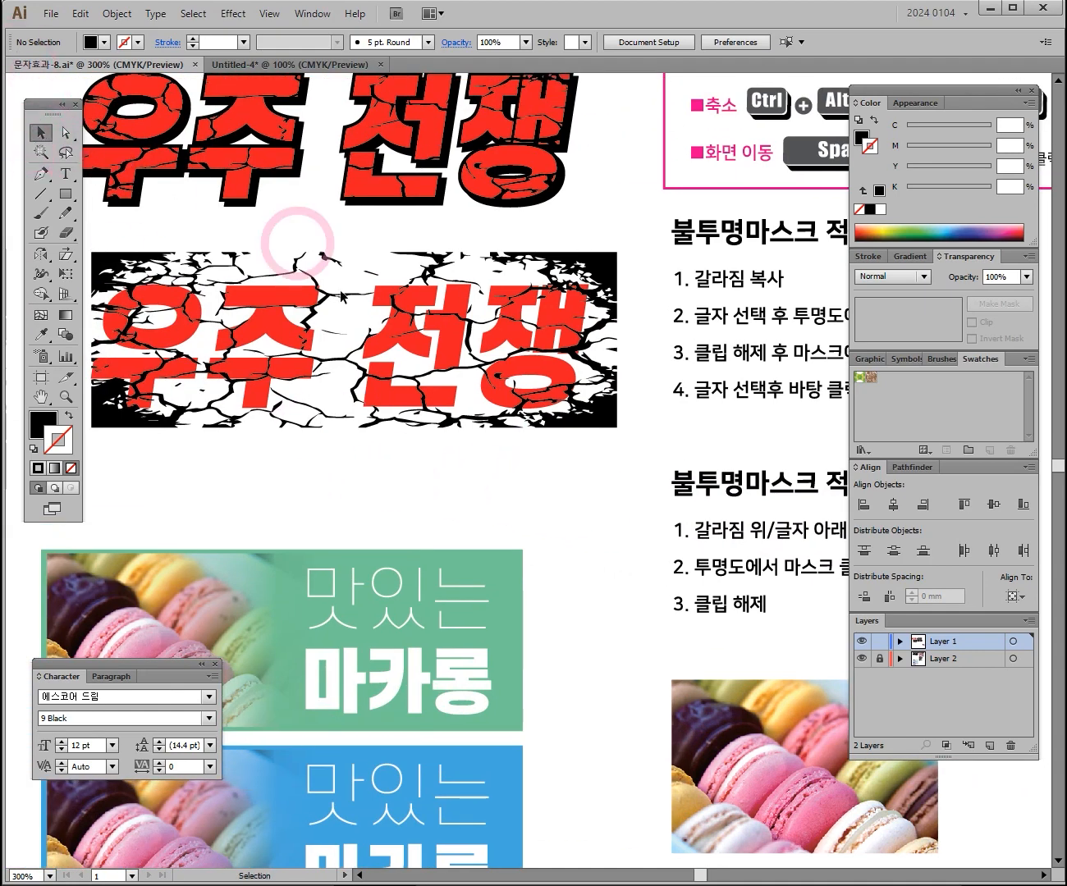
left_click(606, 331)
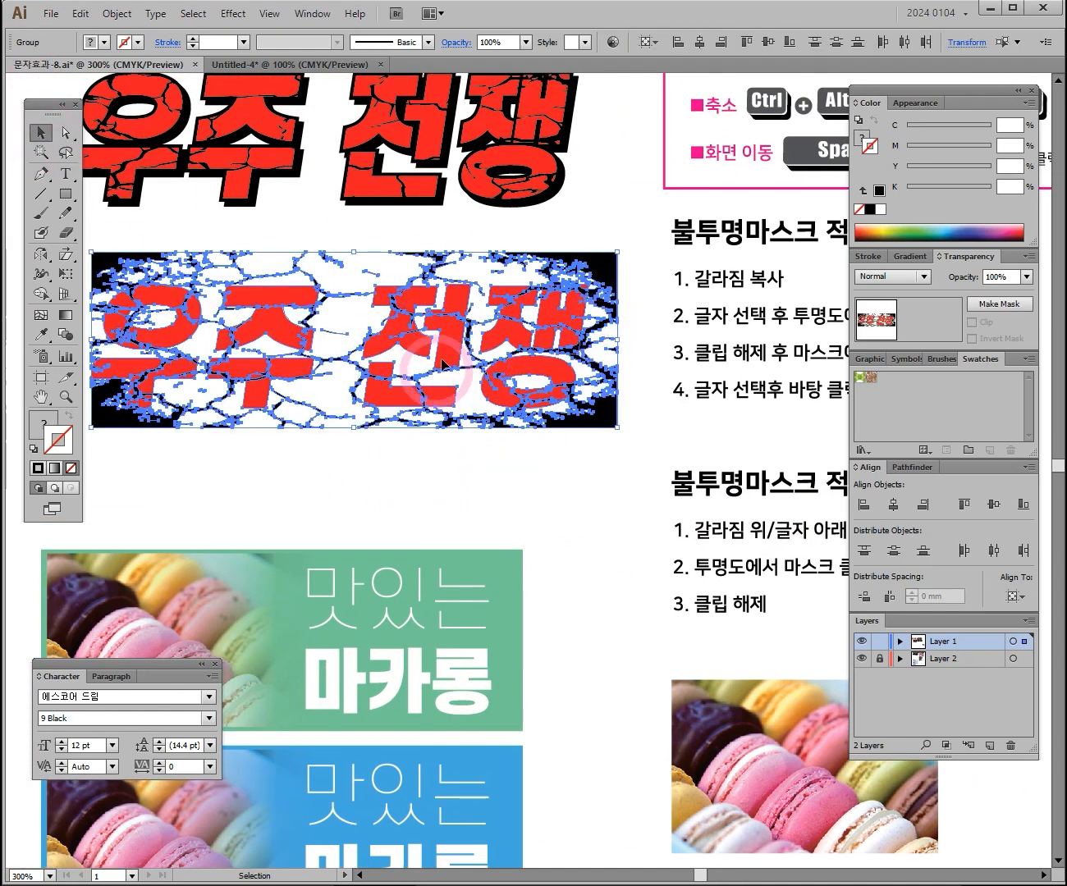
left_click_drag(673, 453, 465, 428)
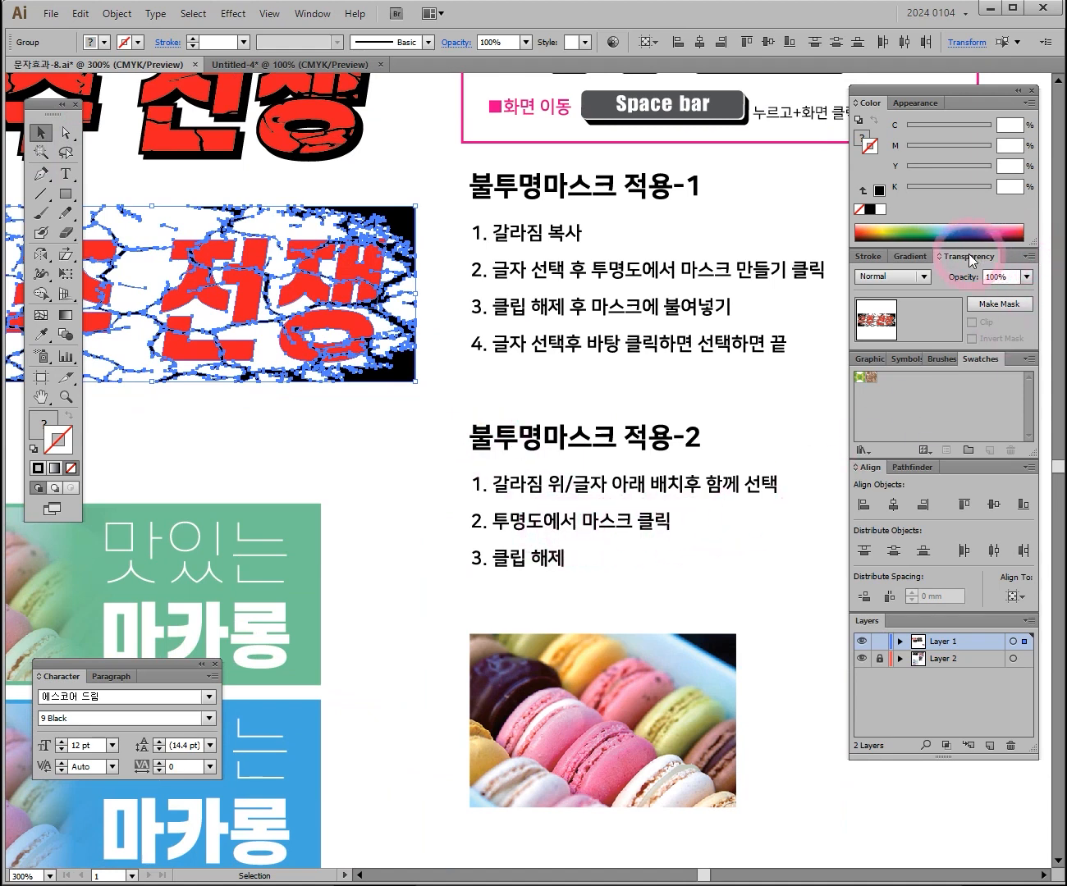
left_click(999, 302)
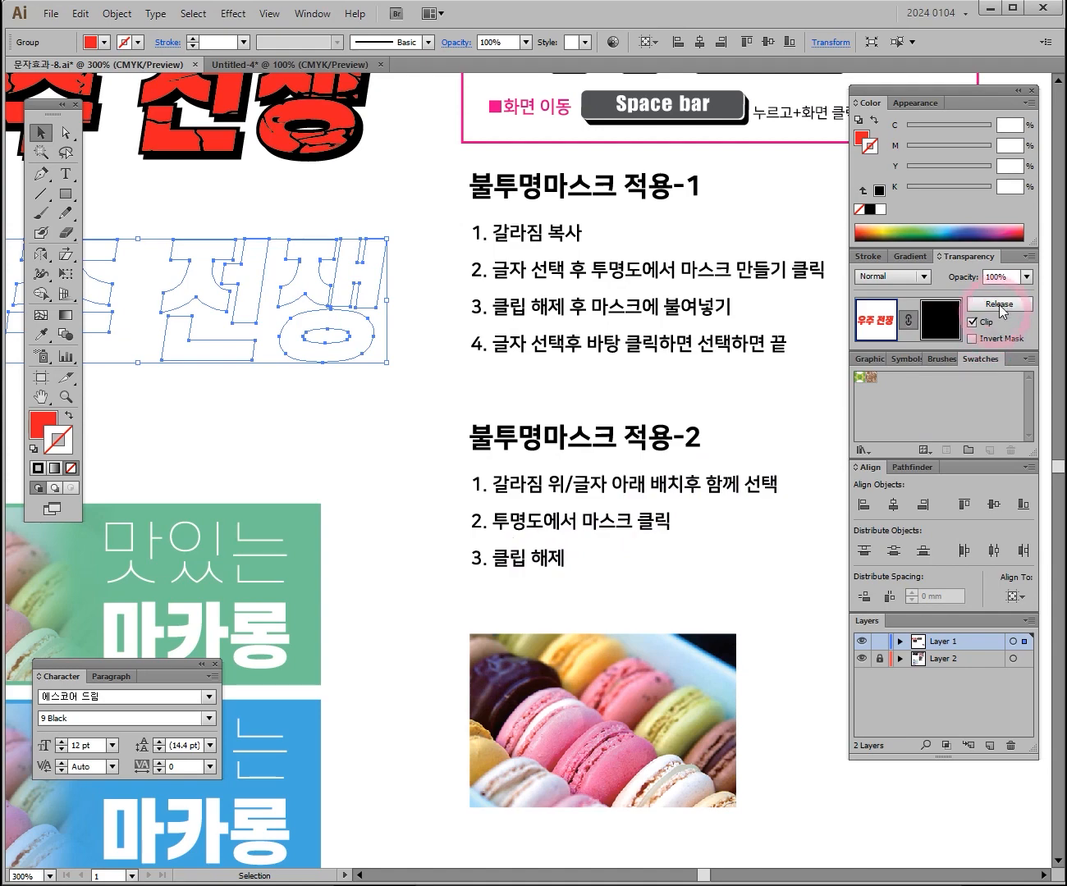
left_click(972, 324)
left_click_drag(195, 280, 536, 510)
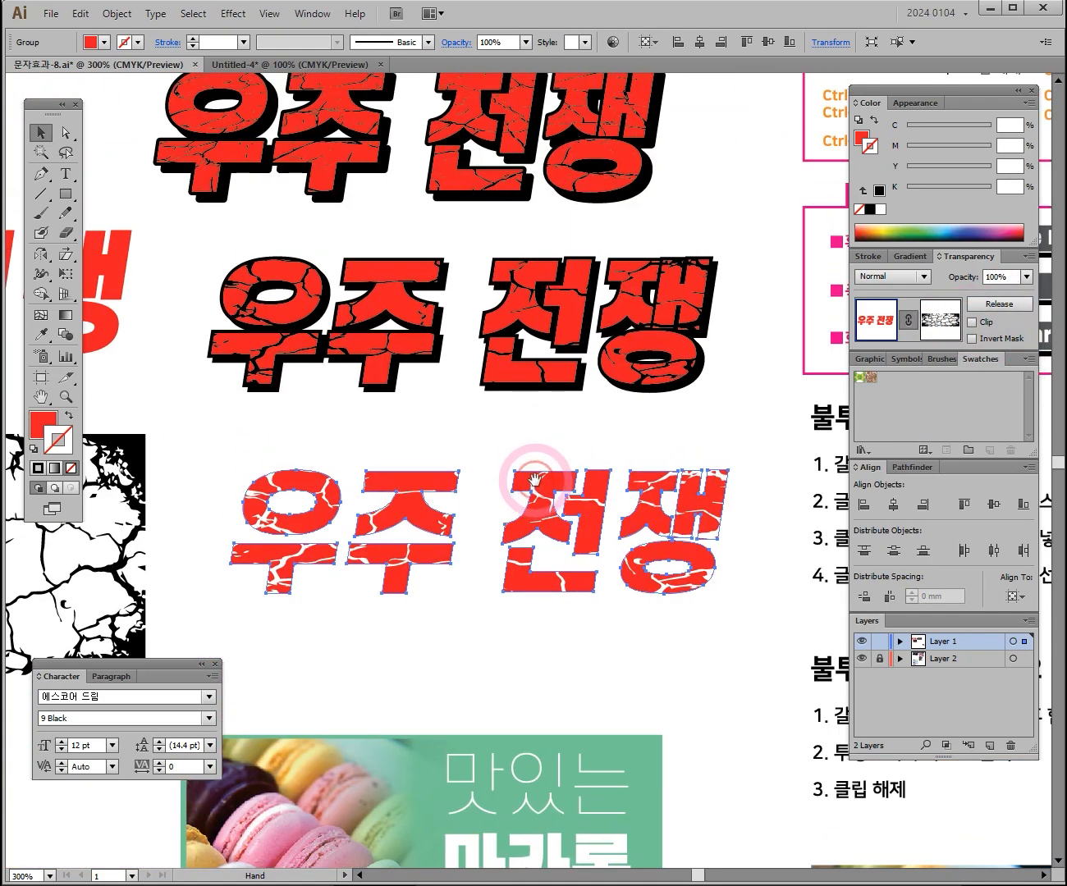
left_click_drag(570, 564, 508, 328)
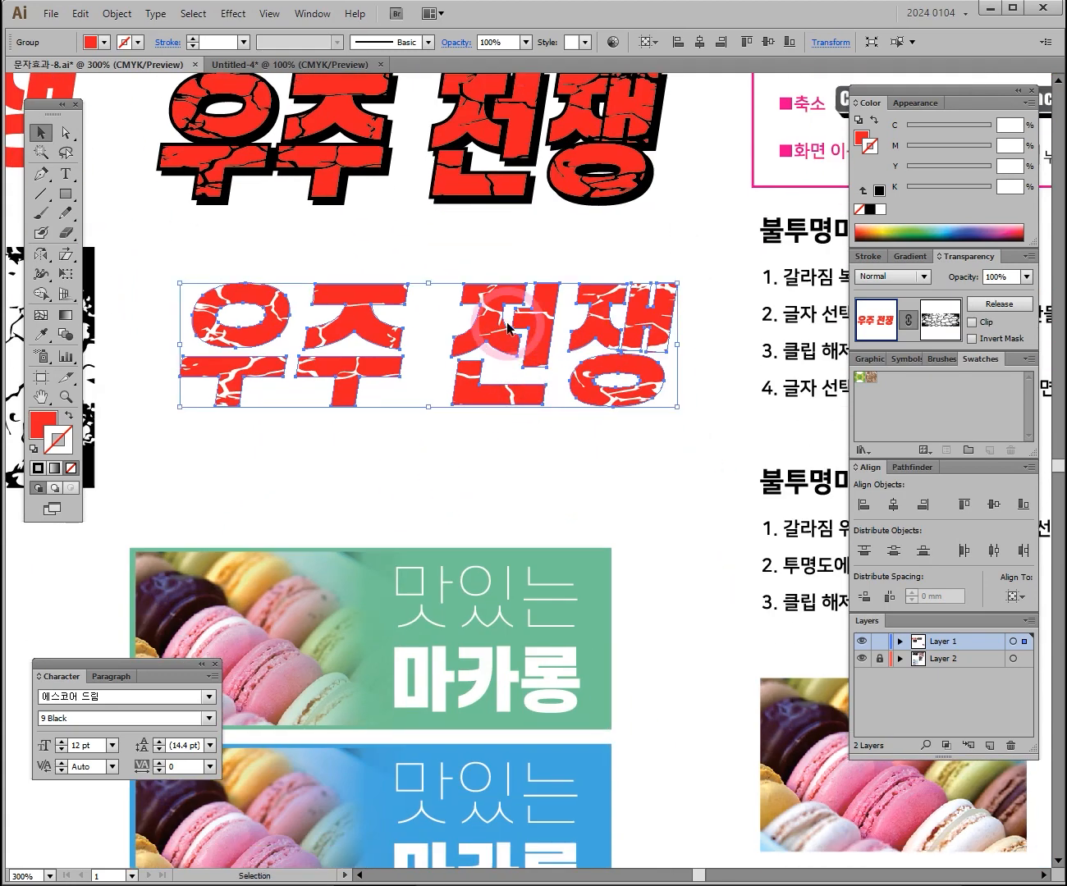
- Release the opacity mask from the bottom lettering and deselect the separated letters and cracks
left_click(997, 305)
left_click(421, 310)
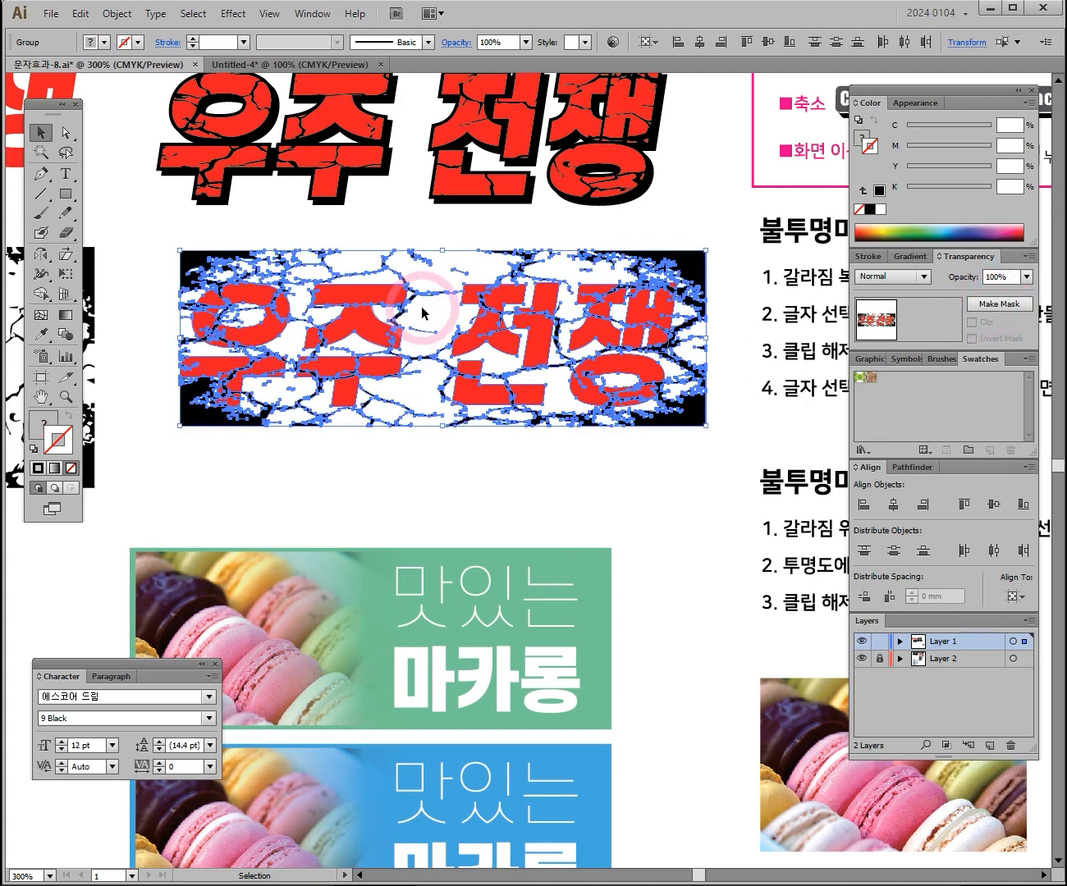
left_click(644, 508)
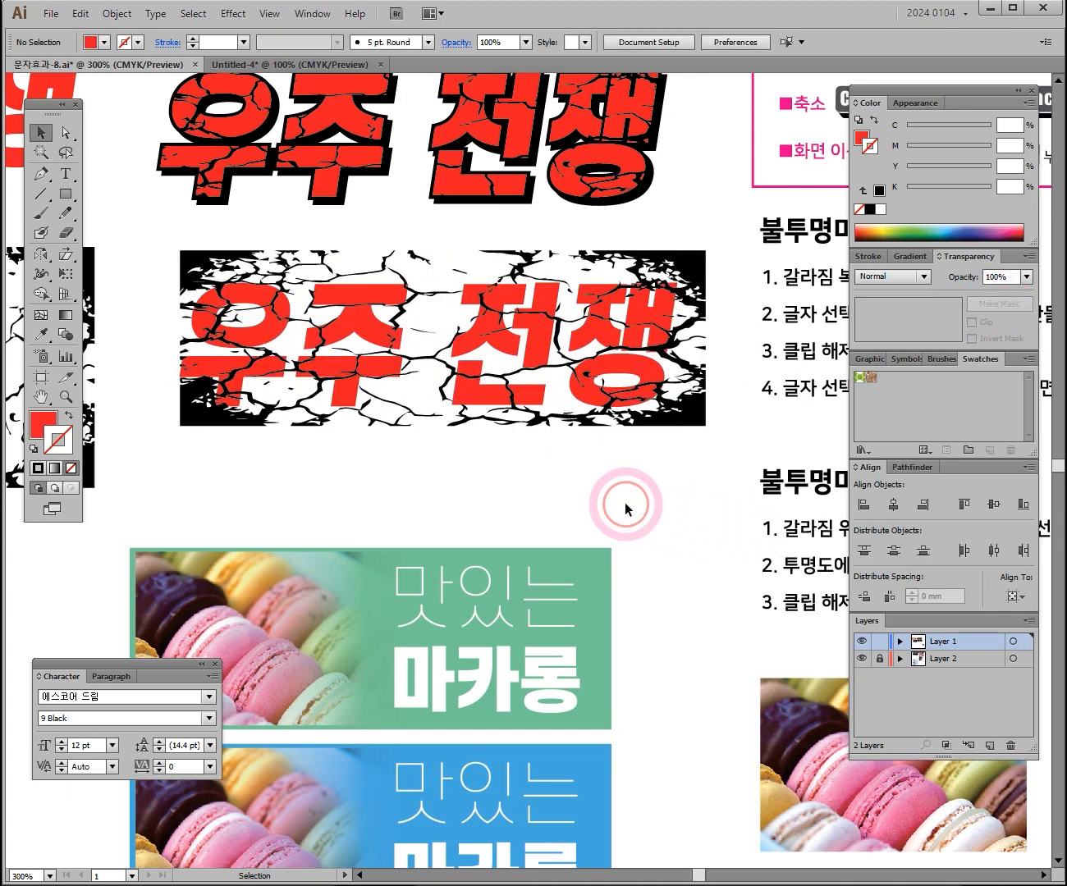
- Look over the shortcut list, the written opacity mask steps and the macaron banner examples
left_click(572, 506, "ctrl+alt")
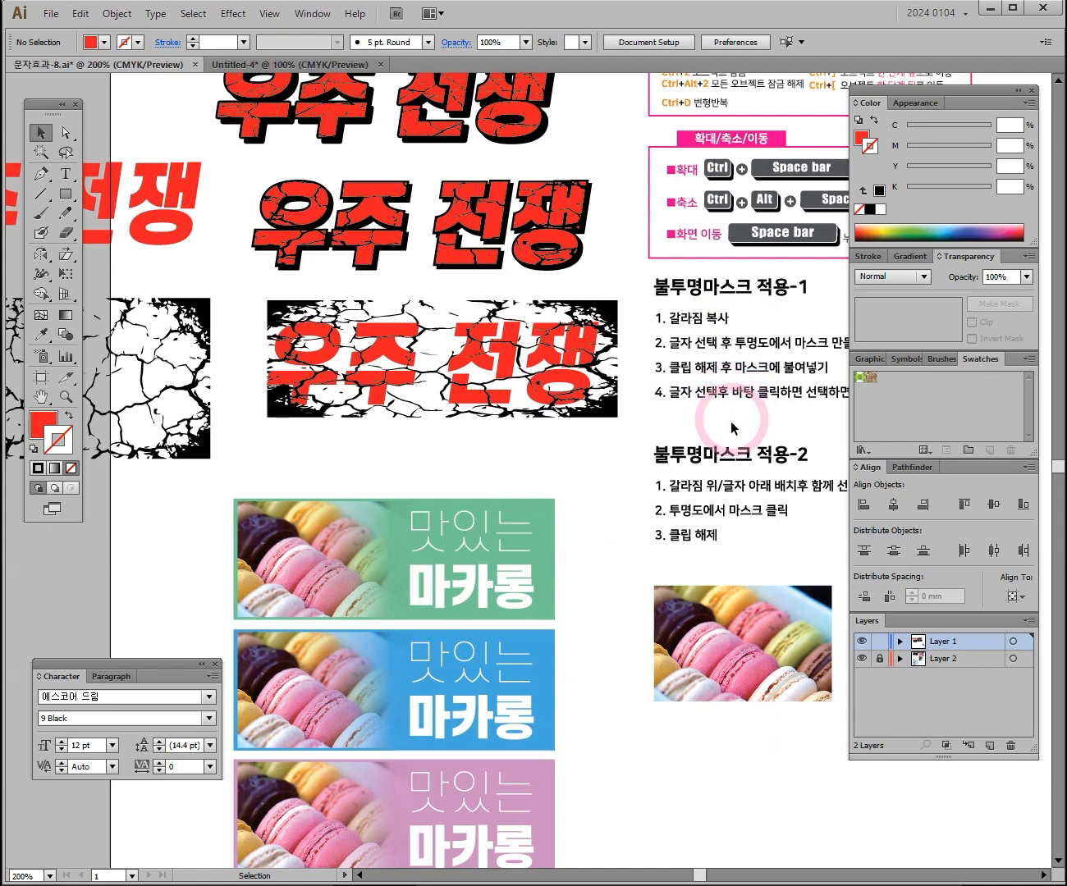
left_click_drag(705, 326, 480, 560)
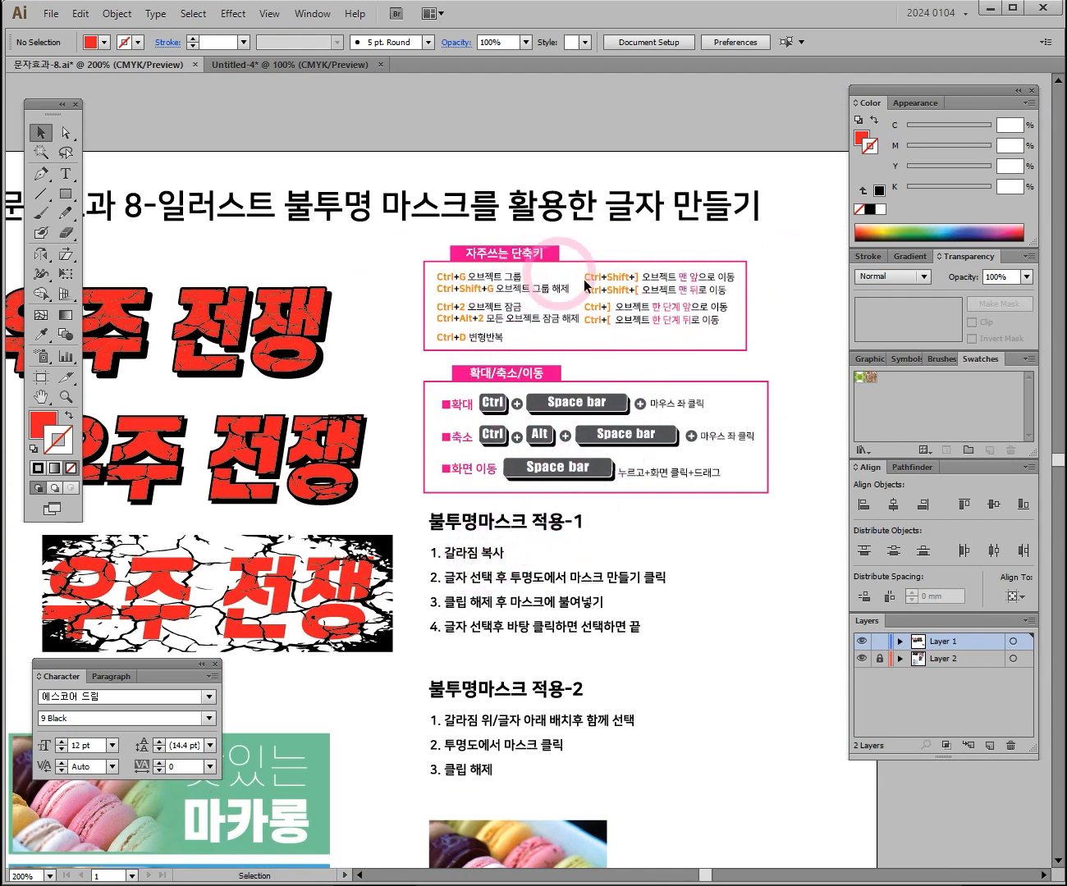
left_click_drag(492, 554, 571, 402)
left_click_drag(462, 597, 519, 448)
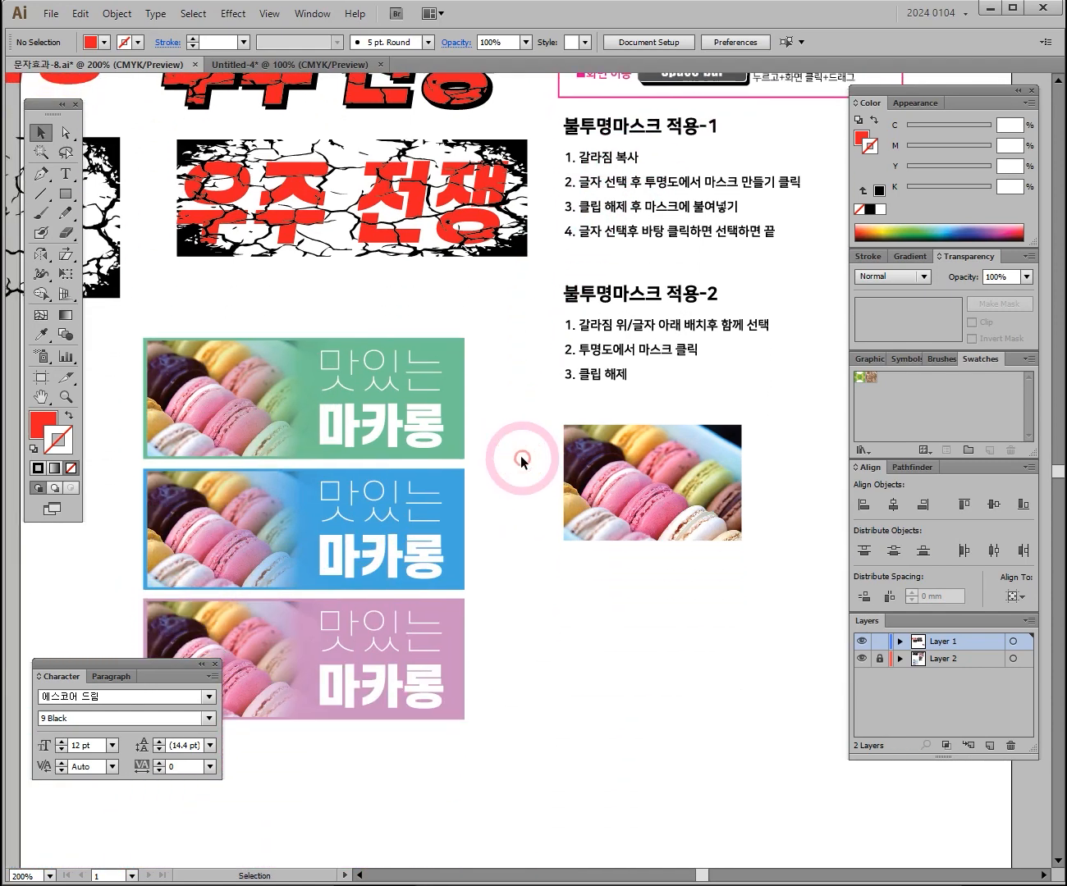
key("ctrl+space")
left_click(503, 407)
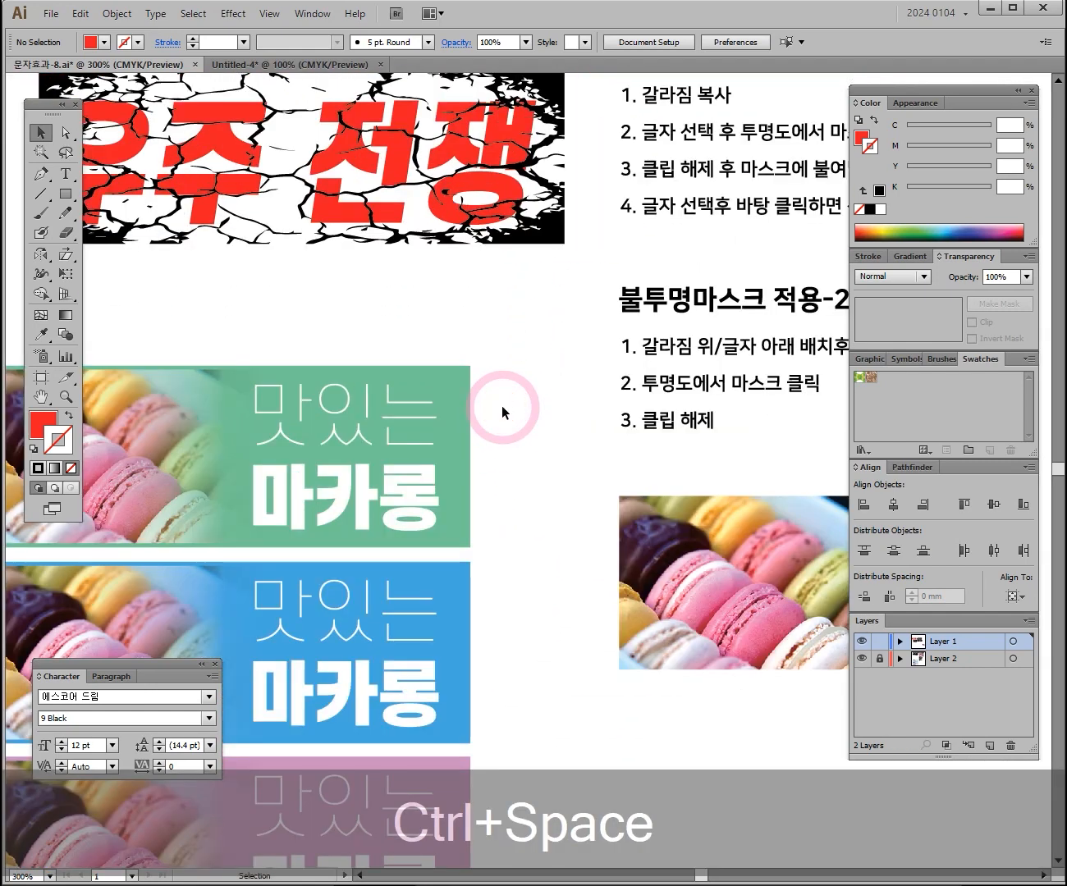
- Examine how the macaron photo fades into the coloured background on the green, blue and pink example banners
left_click_drag(503, 405, 625, 357)
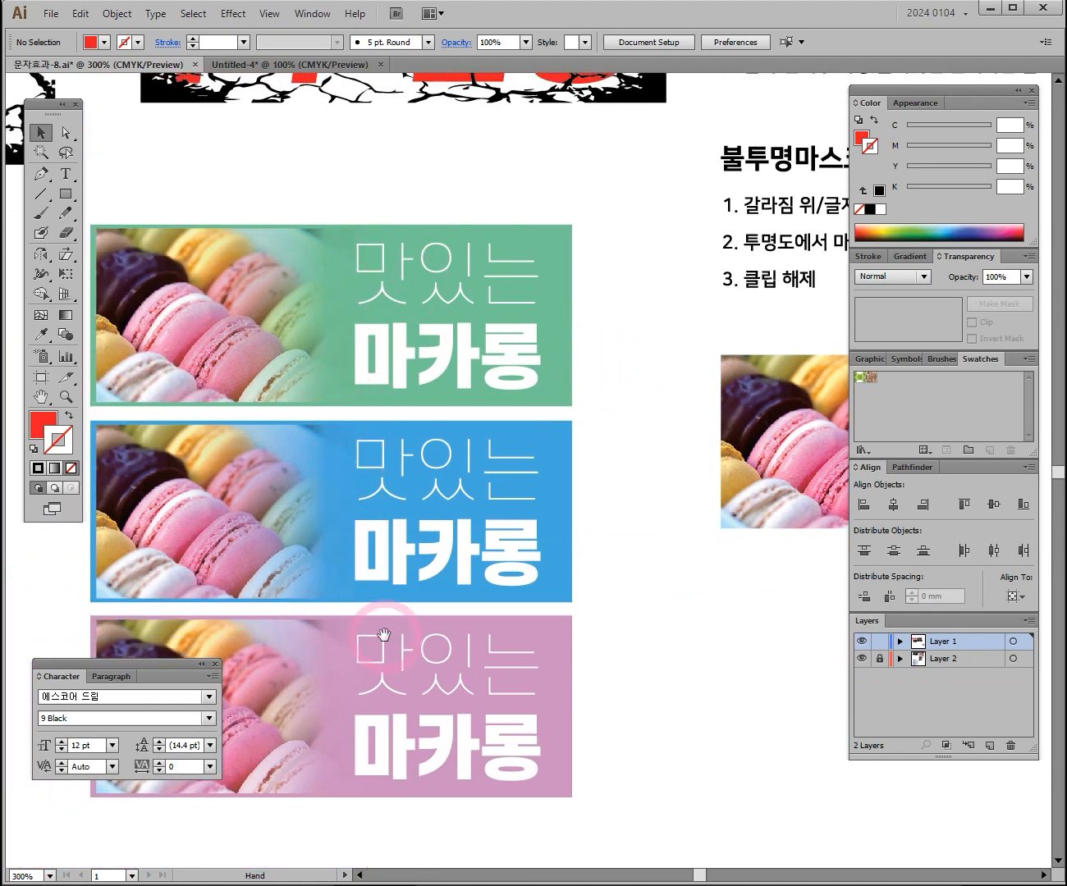
left_click_drag(386, 637, 416, 597)
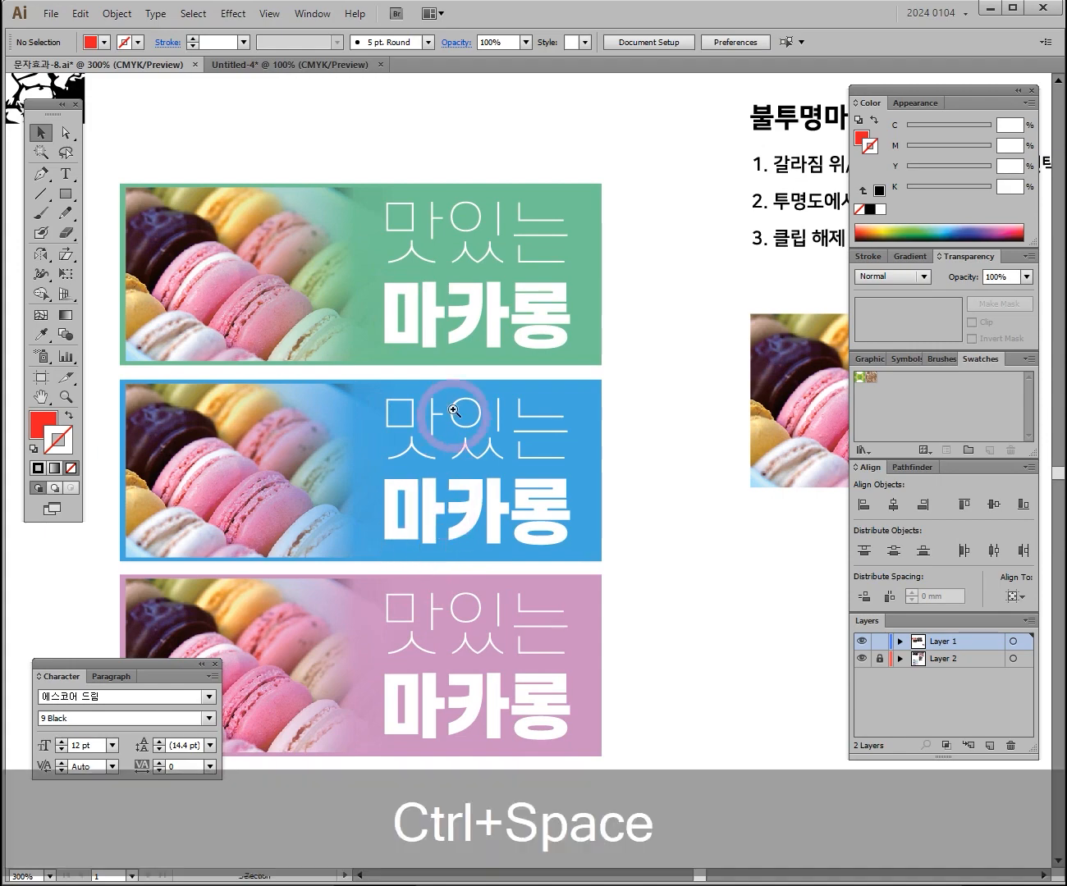
left_click(440, 384, "ctrl")
left_click(431, 465, "ctrl")
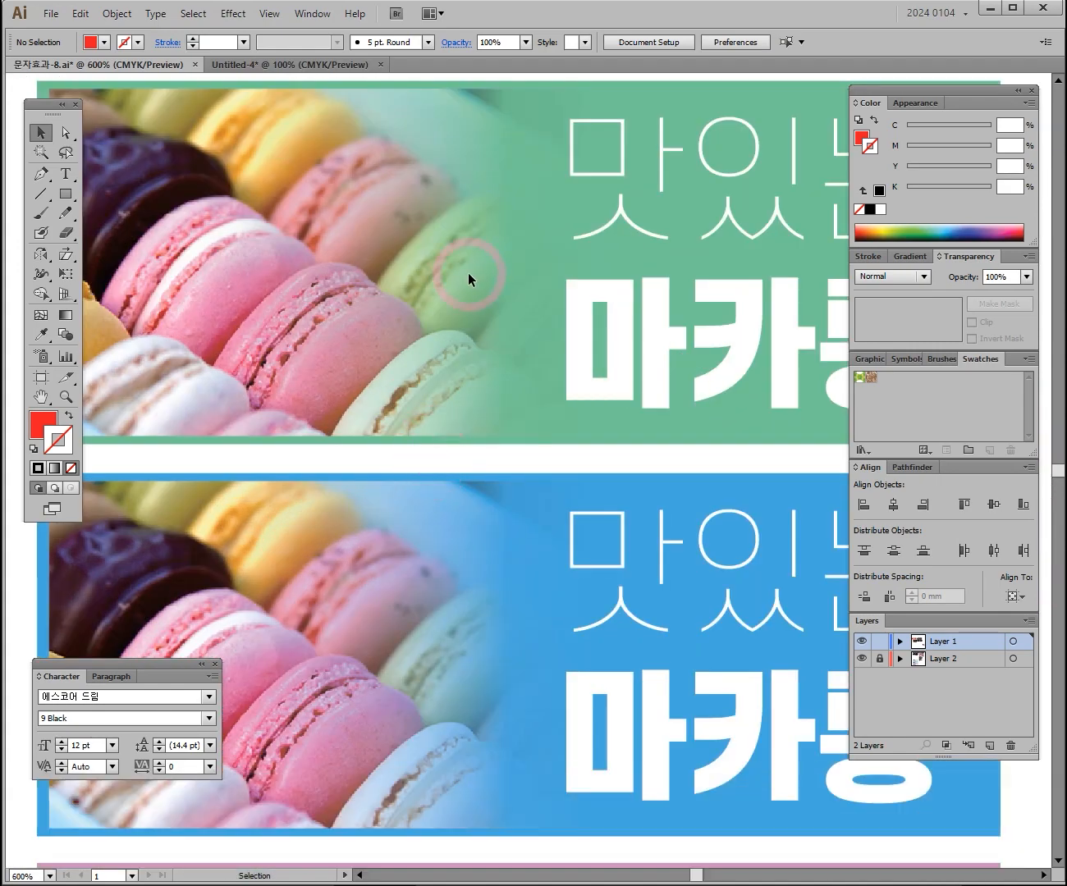
left_click_drag(468, 273, 539, 383)
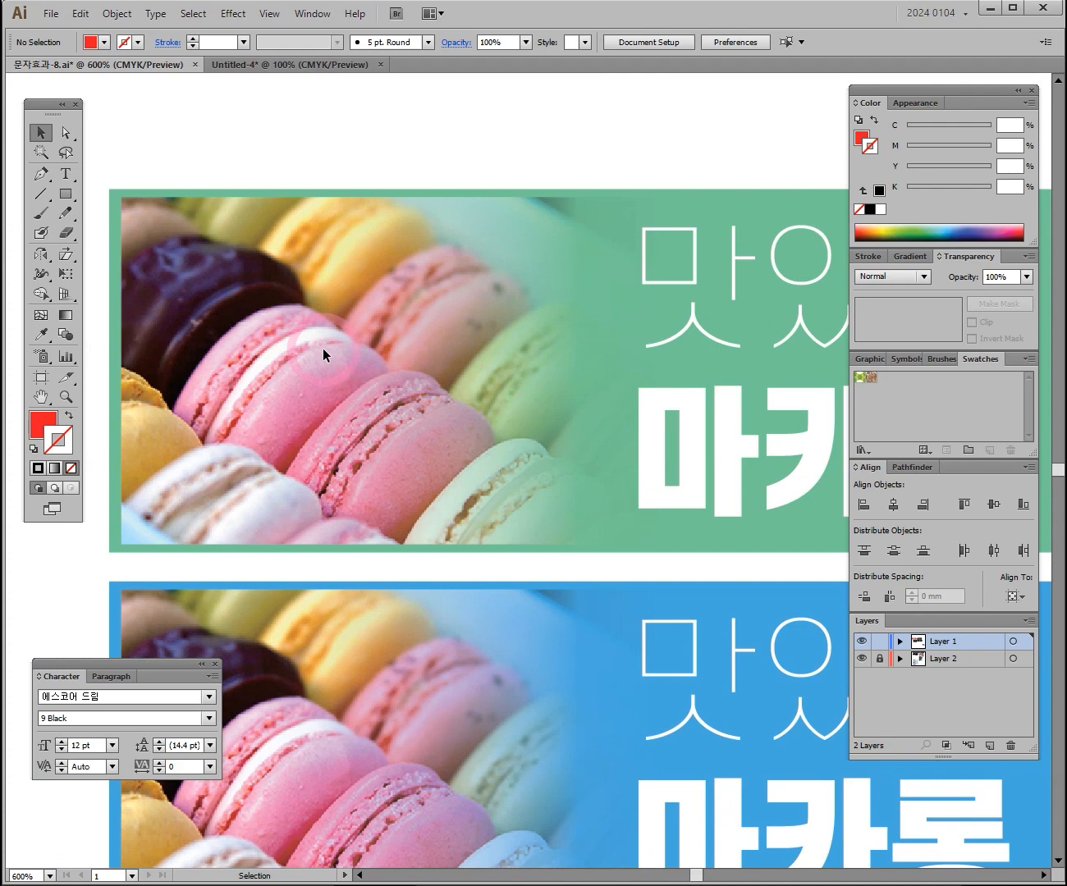
left_click_drag(328, 348, 197, 316)
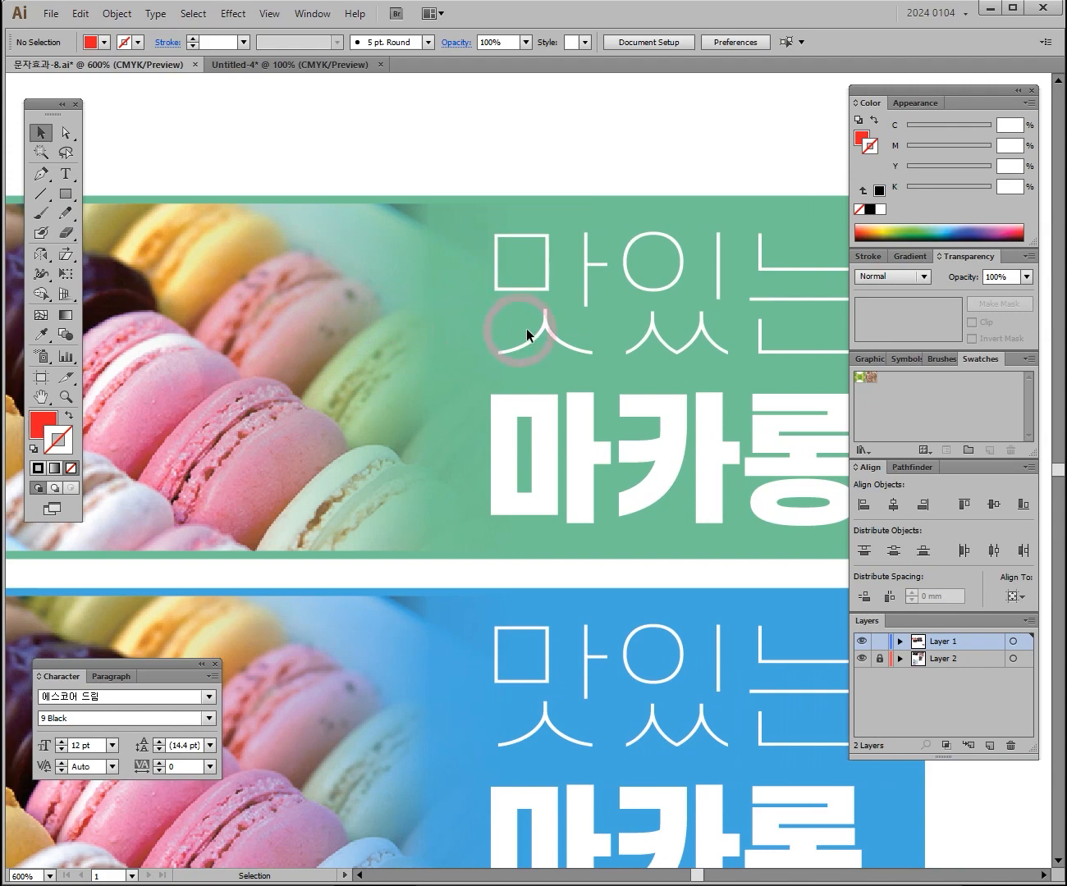
left_click_drag(441, 605, 507, 394)
left_click_drag(572, 576, 581, 399)
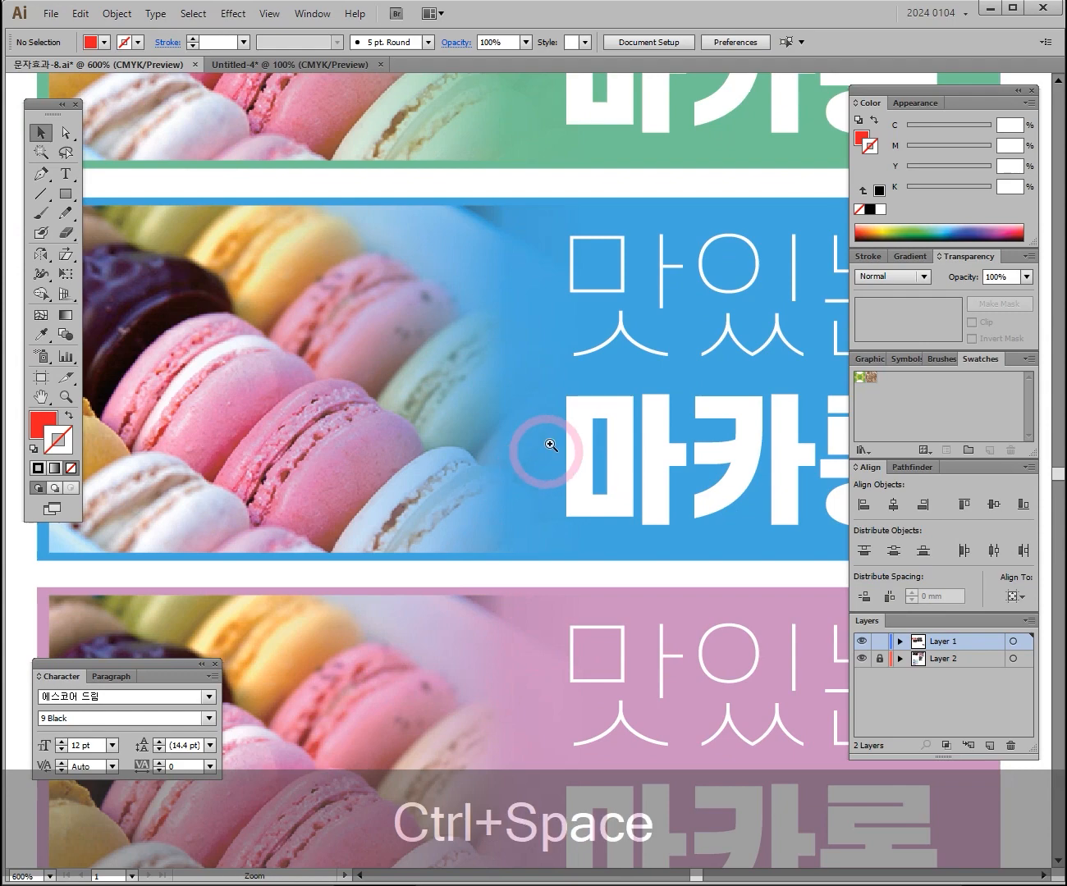
left_click(543, 459, "ctrl+alt")
left_click(565, 408, "ctrl+alt")
left_click_drag(653, 384, 269, 424)
left_click_drag(429, 453, 260, 435)
- Select the standalone macaron photo under the written steps and shift it slightly closer to the text
left_click(453, 482)
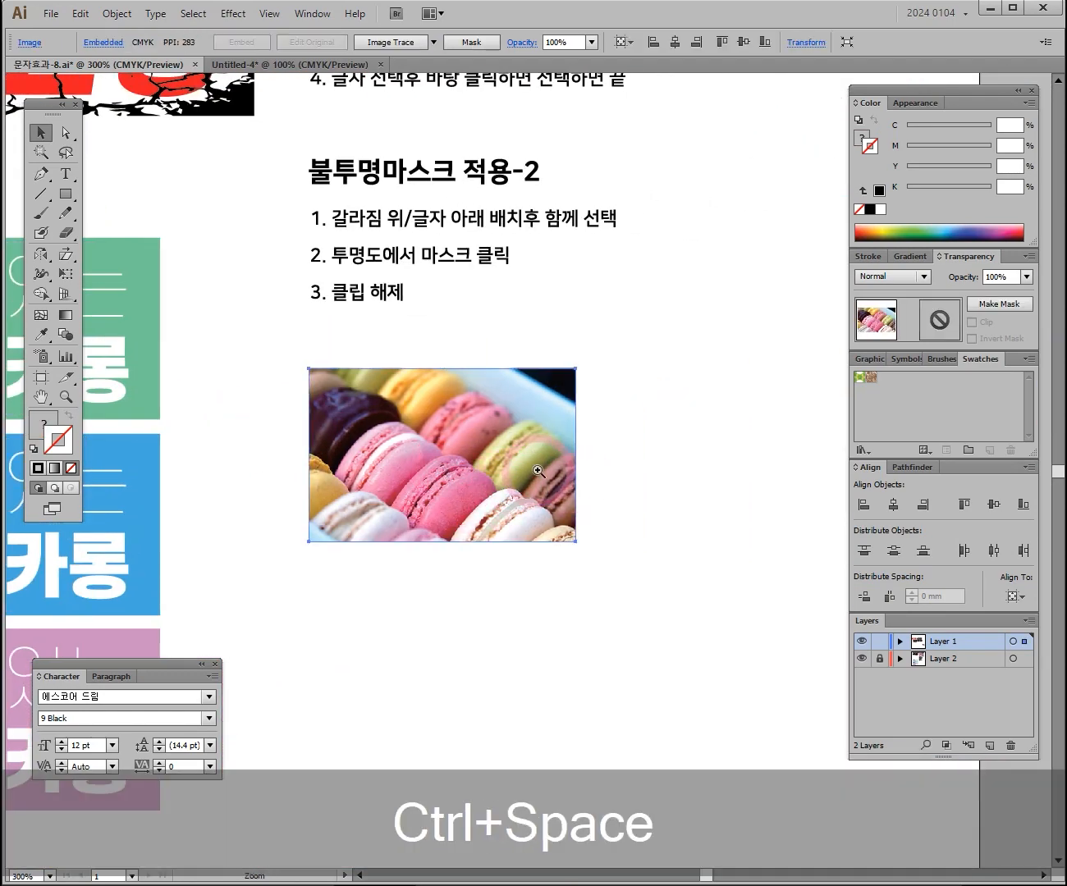
left_click(538, 469, "ctrl")
left_click_drag(496, 448, 504, 394)
left_click_drag(246, 345, 134, 392)
left_click_drag(414, 424, 489, 375)
left_click(453, 368, "ctrl+alt")
left_click_drag(535, 480, 529, 568)
left_click_drag(526, 541, 430, 551)
left_click_drag(456, 522, 460, 572)
left_click_drag(464, 630, 456, 623)
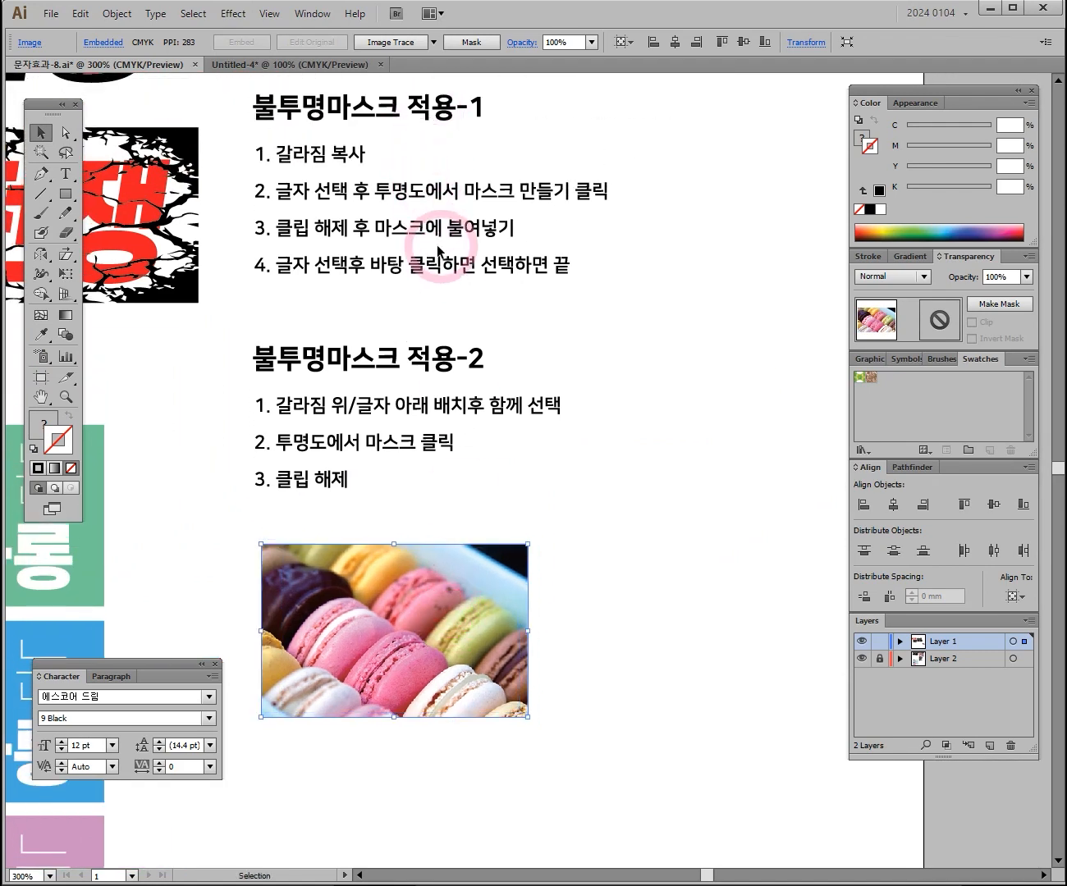
- Compare the standalone photo with the finished banners and nudge it slightly right and up
left_click_drag(417, 230, 634, 209)
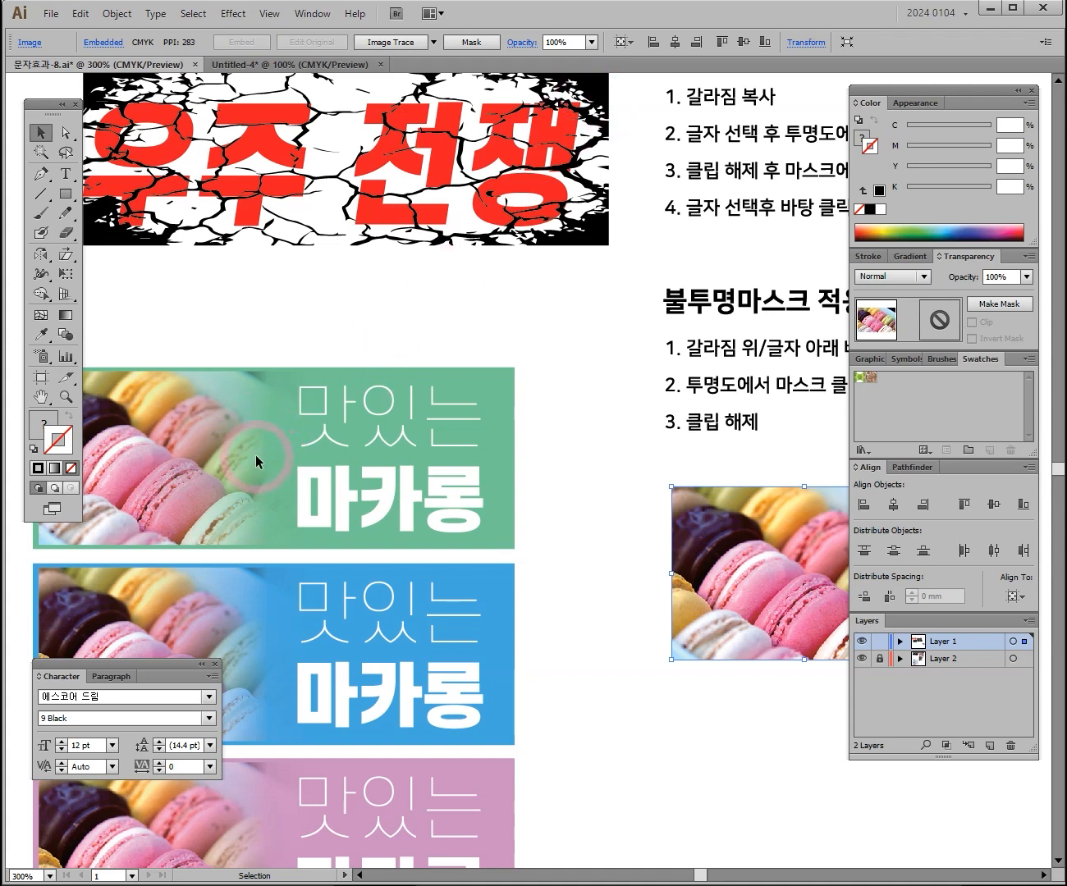
scroll(395, 468, "right", 5)
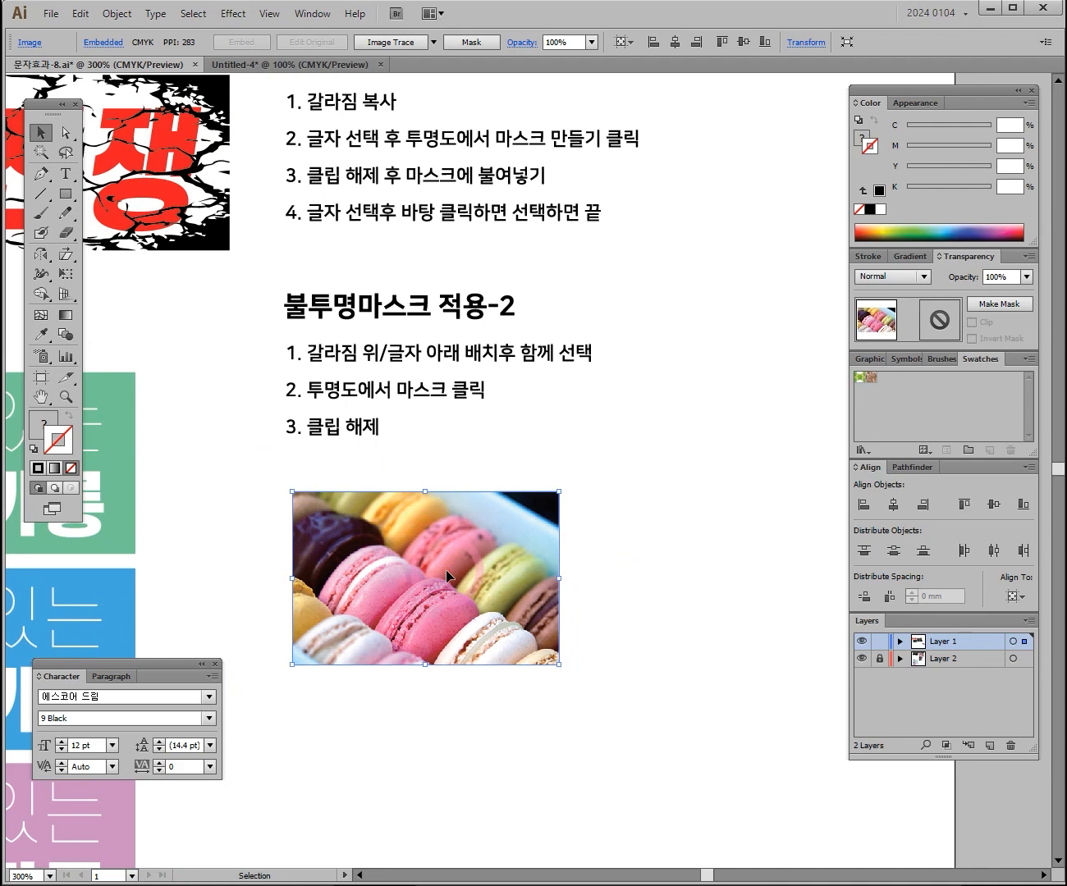
scroll(446, 571, "up", 2)
left_click_drag(488, 631, 500, 625)
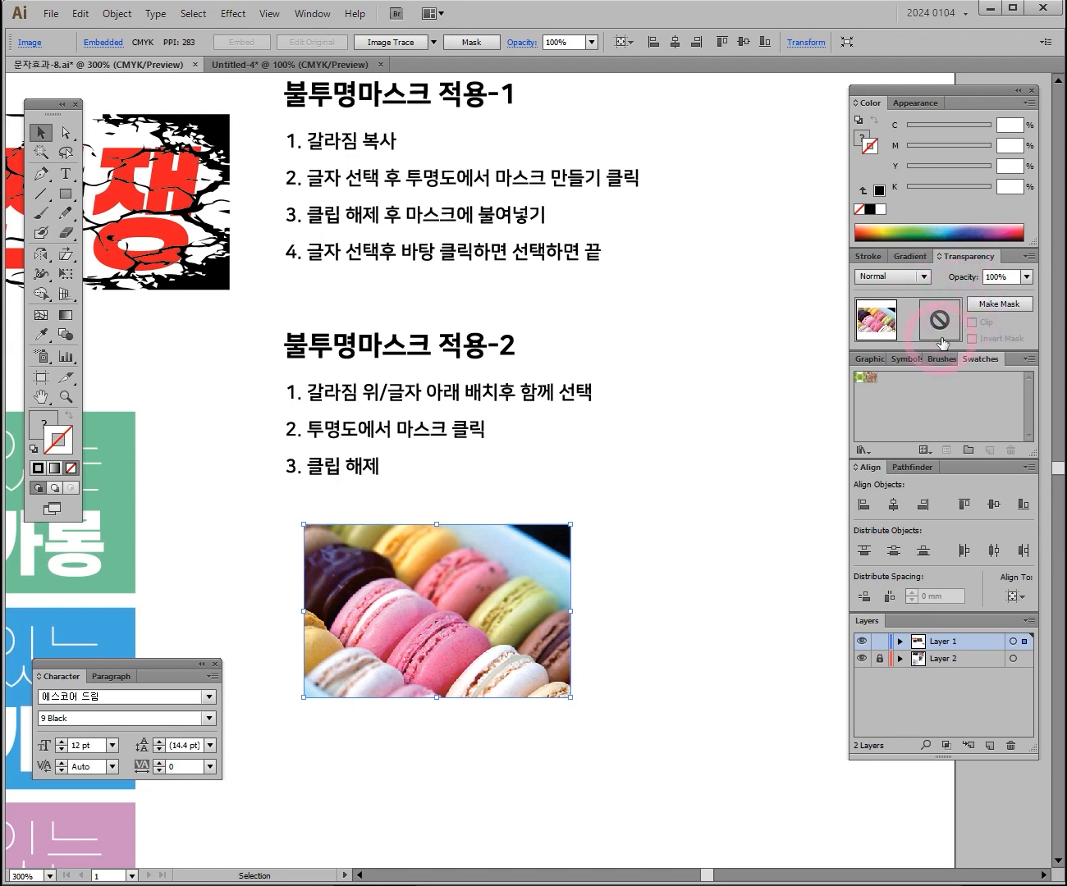
- Make an opacity mask on the macaron photo with Clip turned off, and activate the mask for editing
left_click(1001, 304)
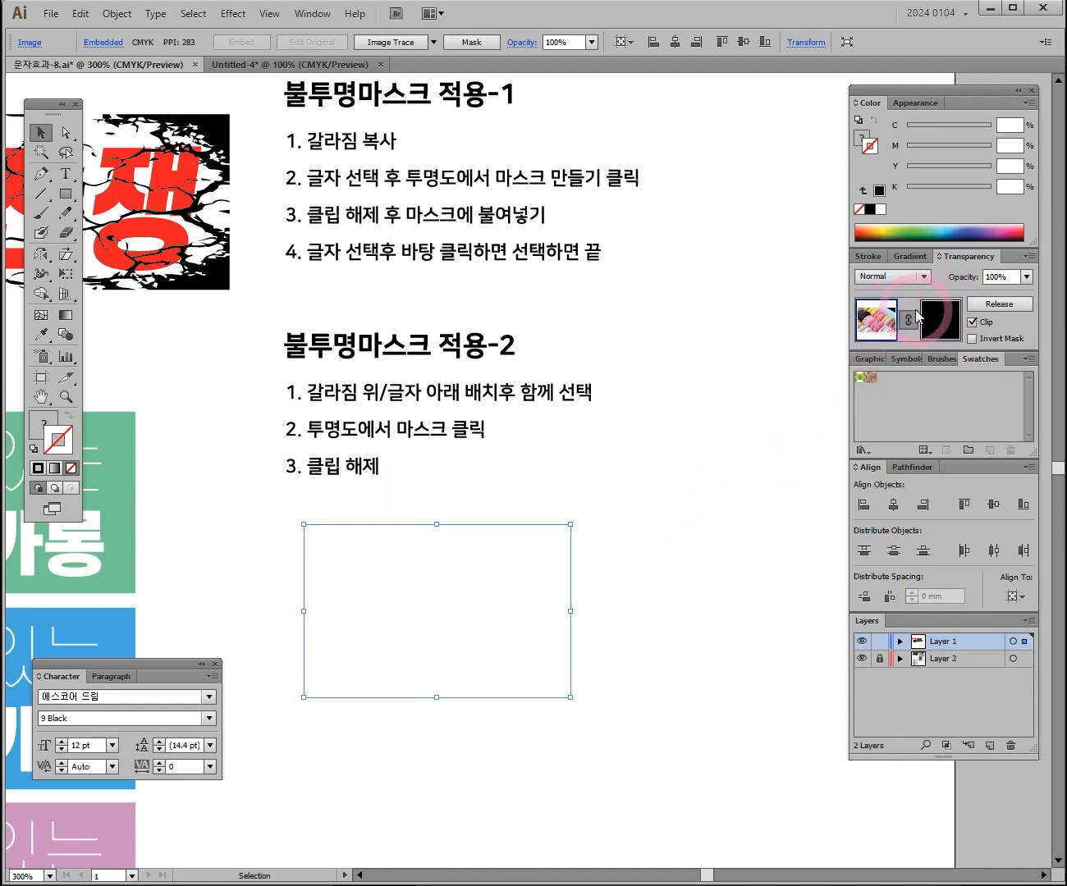
left_click(480, 612)
left_click(972, 322)
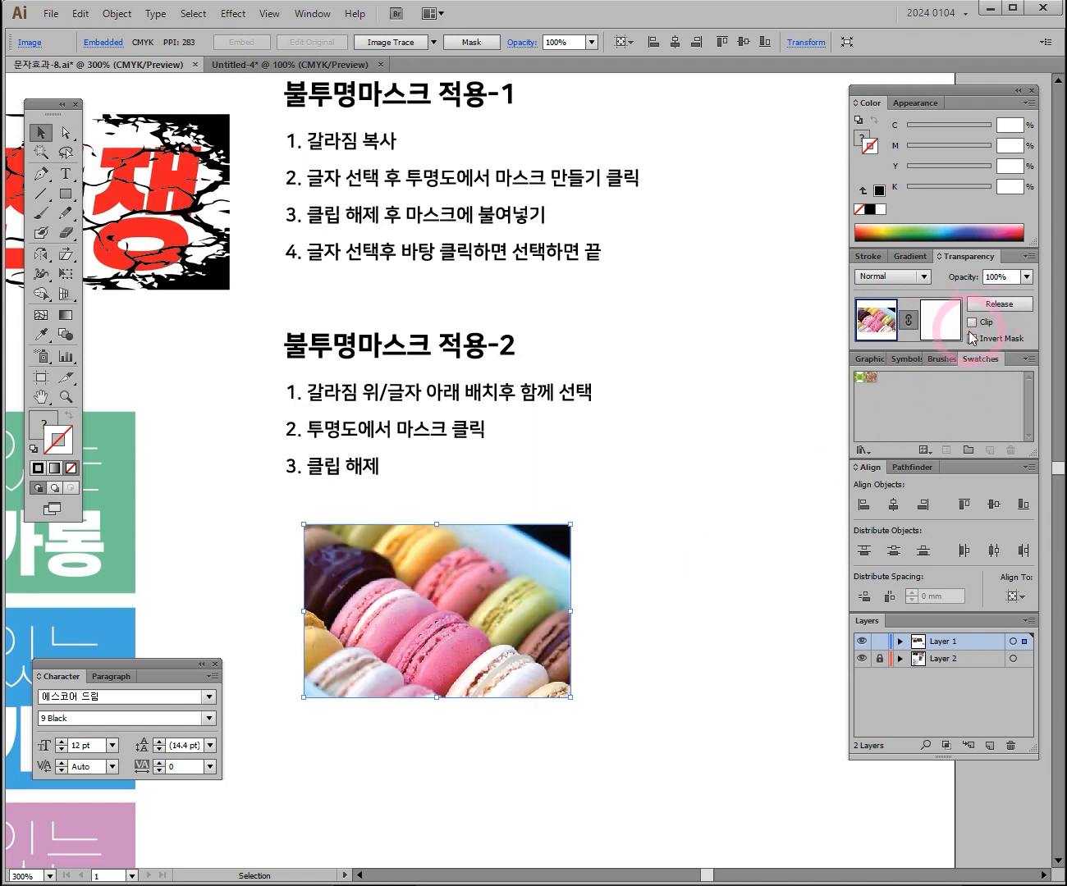
left_click(936, 322)
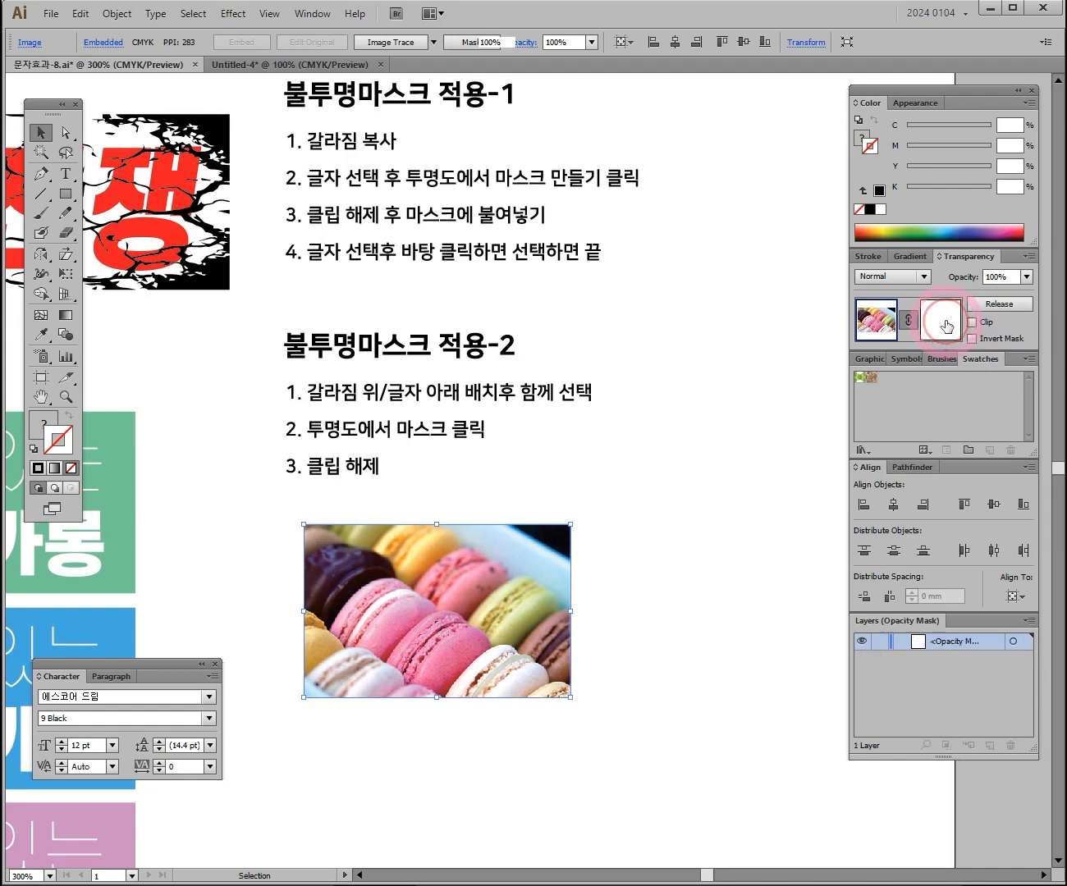
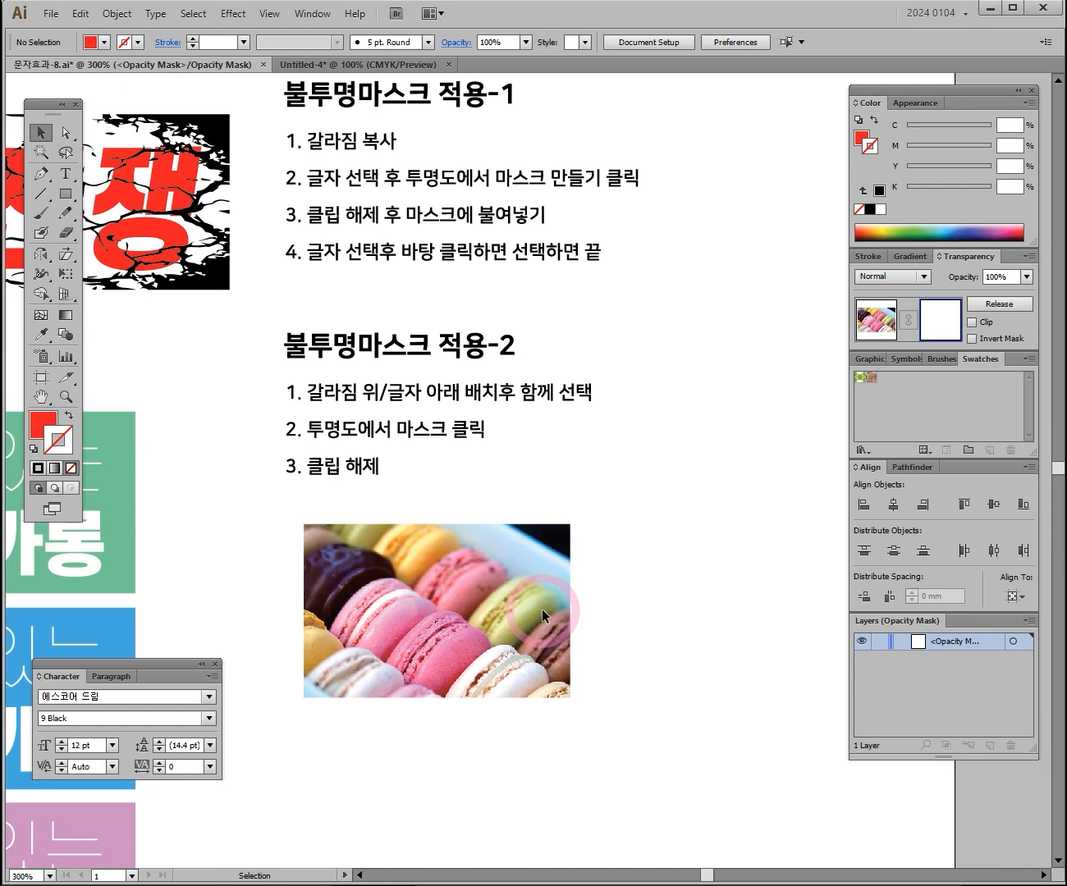
- Make the White, Black linear gradient the current stroke colour, keeping the photo's opacity mask active
left_click(912, 258)
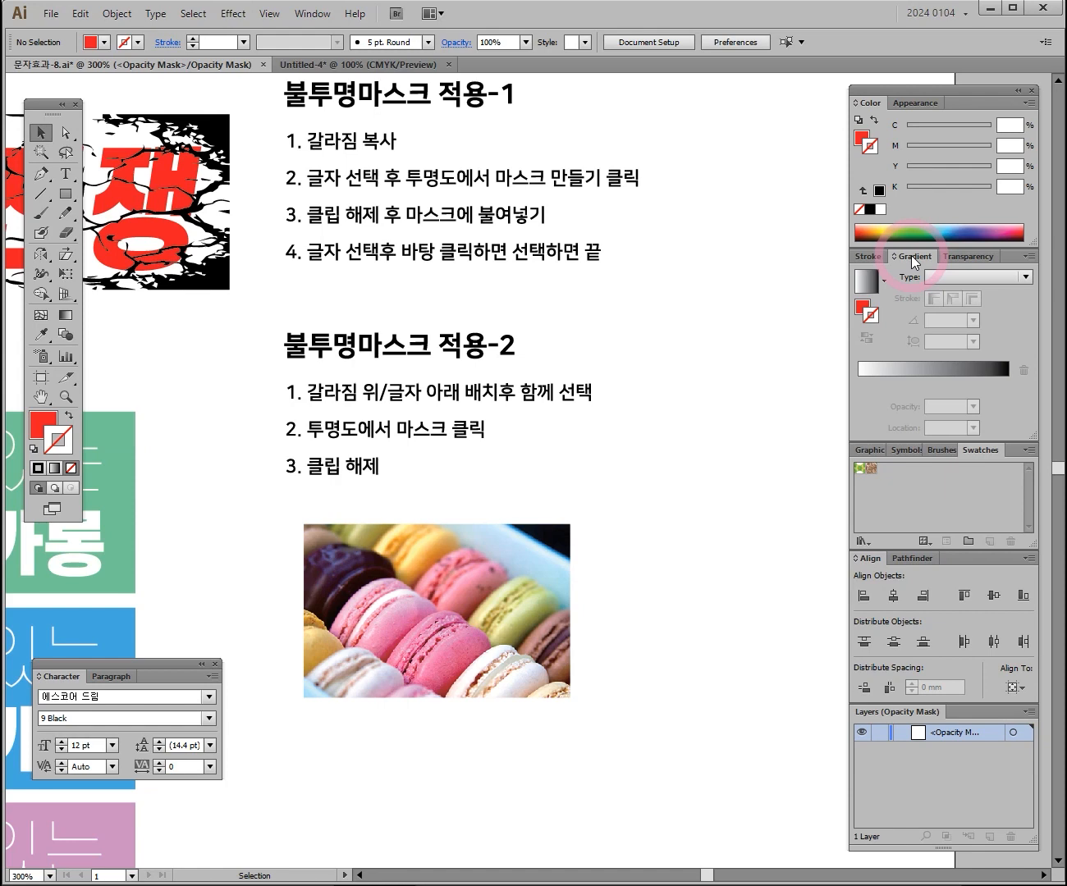
left_click(312, 14)
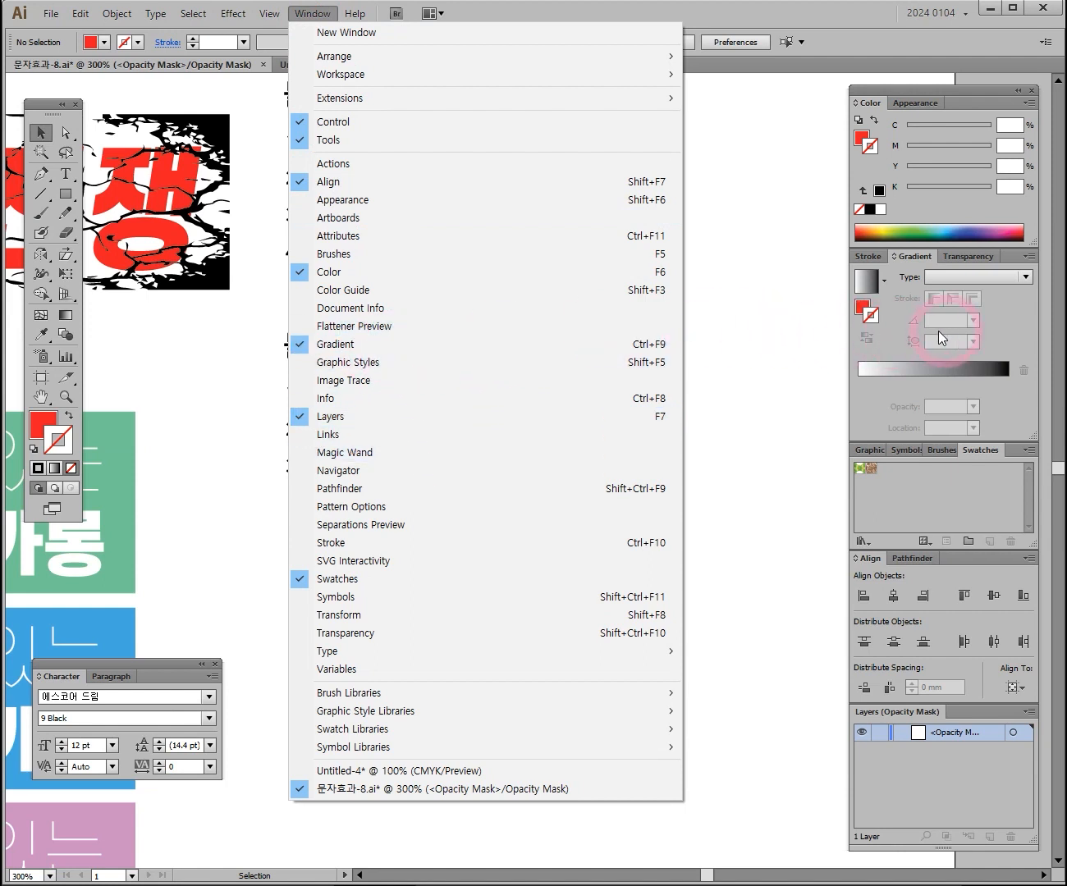
left_click(885, 277)
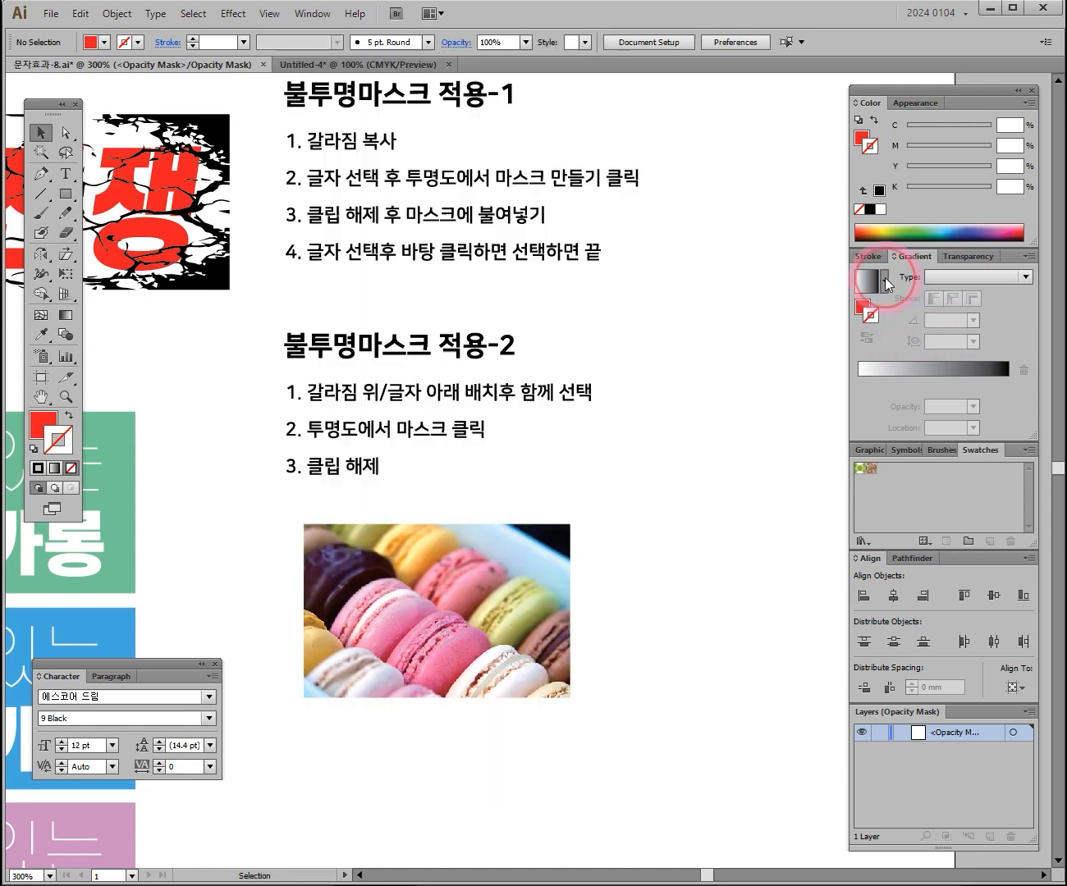
left_click(885, 277)
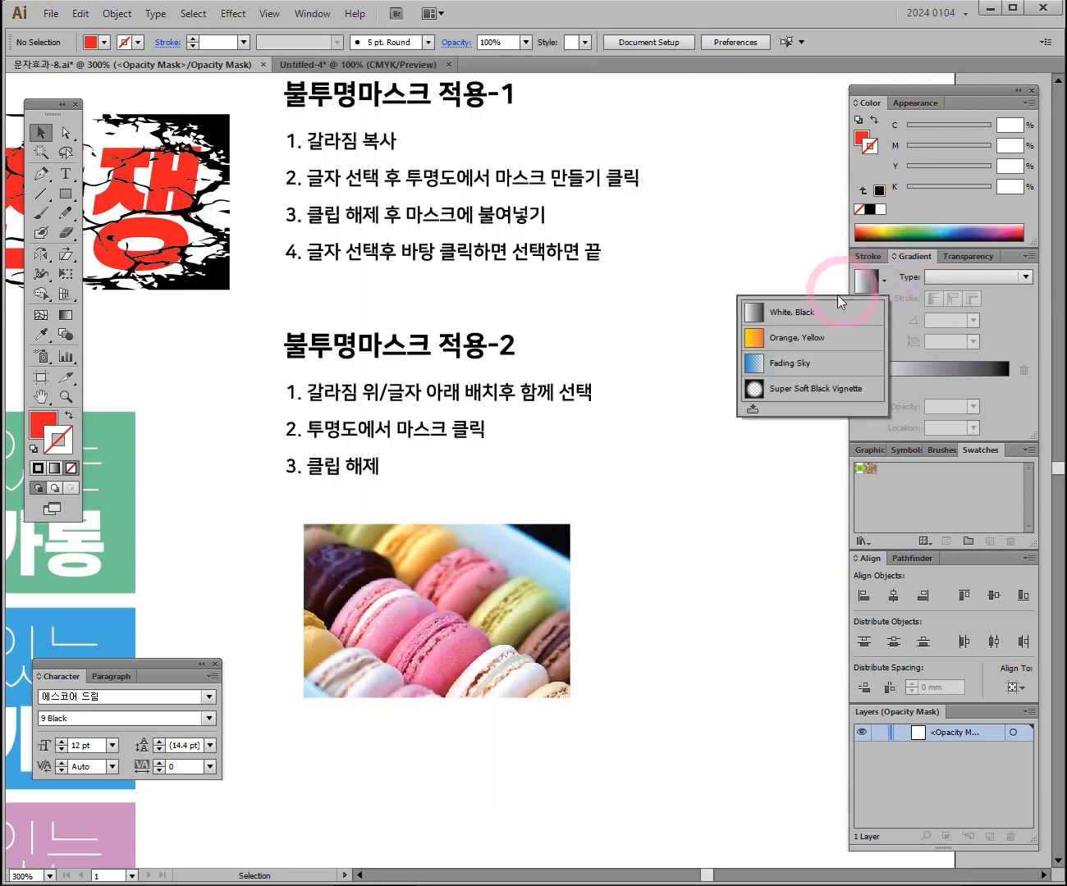
left_click(795, 315)
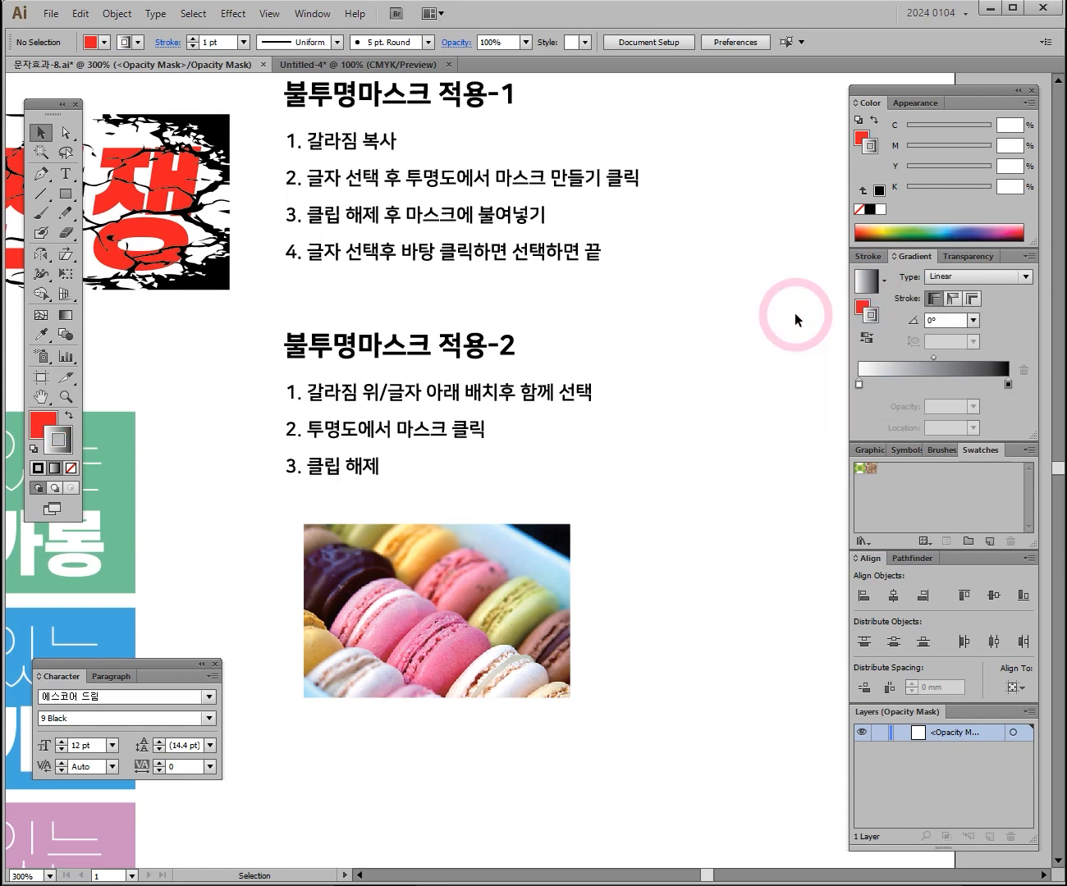
left_click(956, 297)
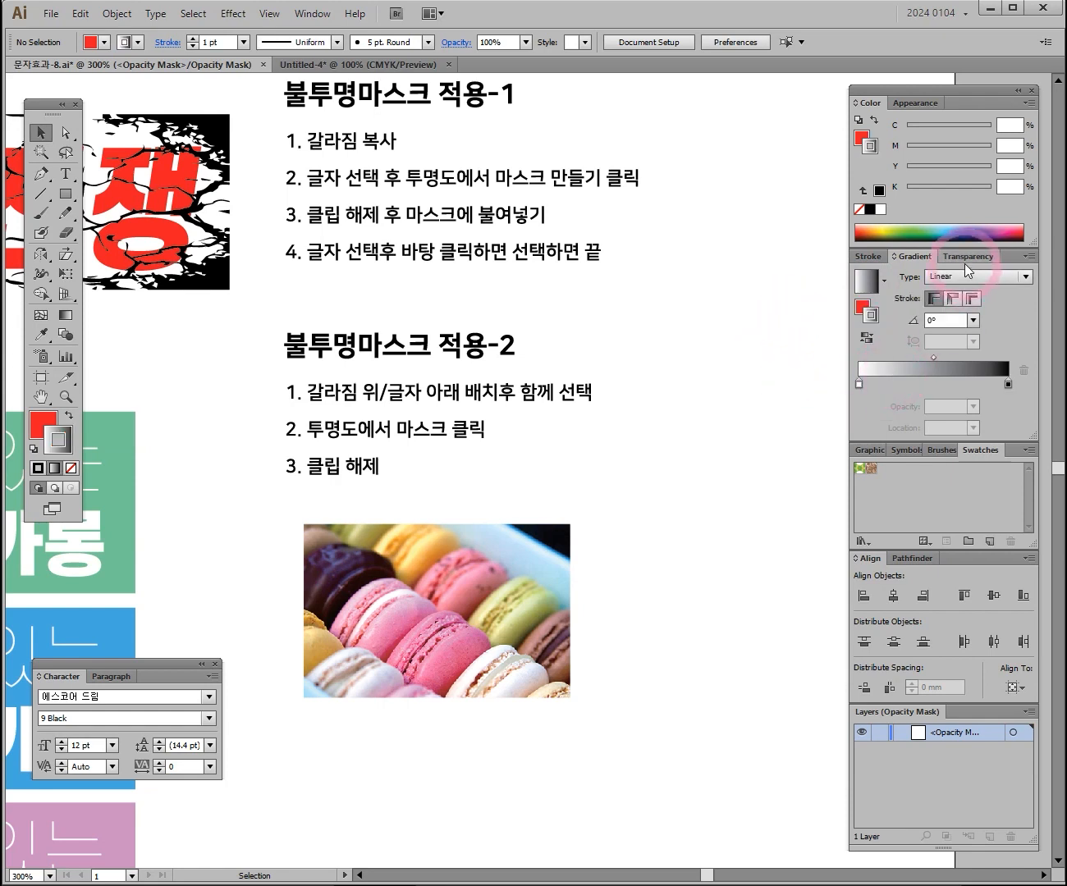
left_click(964, 263)
left_click(941, 322)
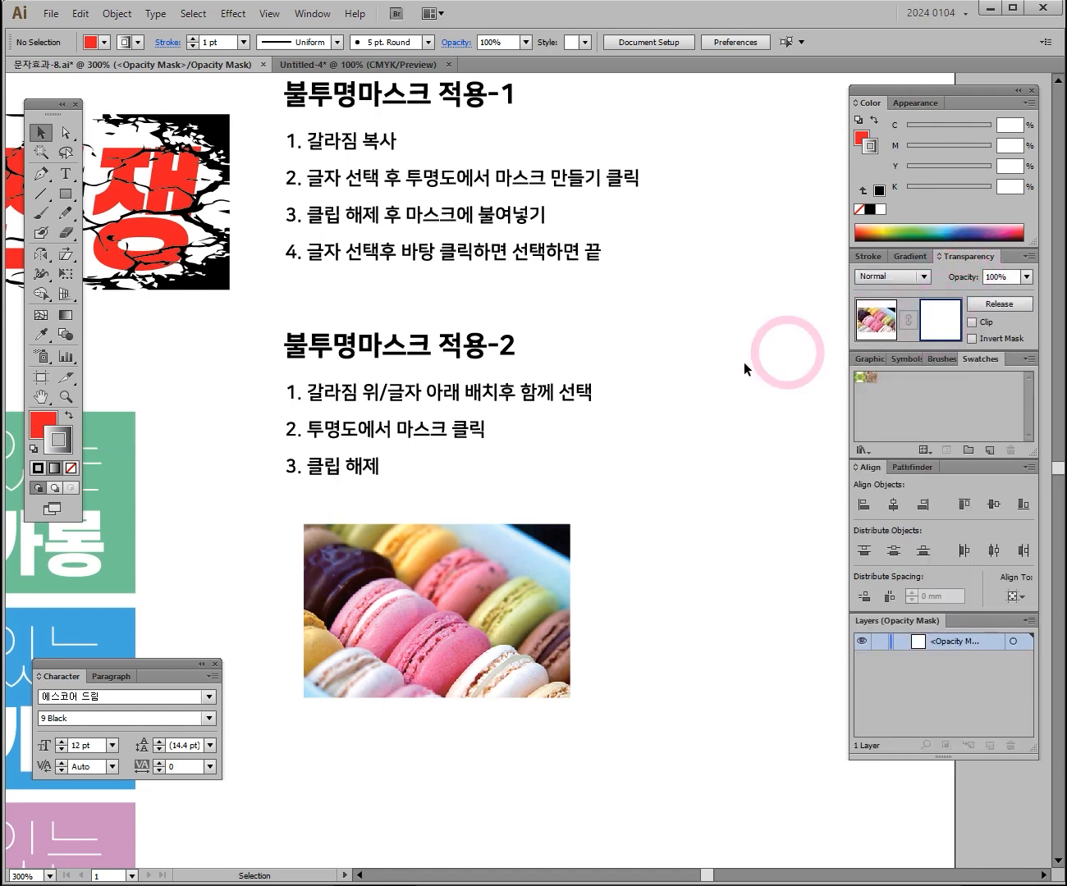
- Draw a rectangle slightly larger than the photo in the mask, filled with the white-to-black gradient and without a stroke
left_click(63, 194)
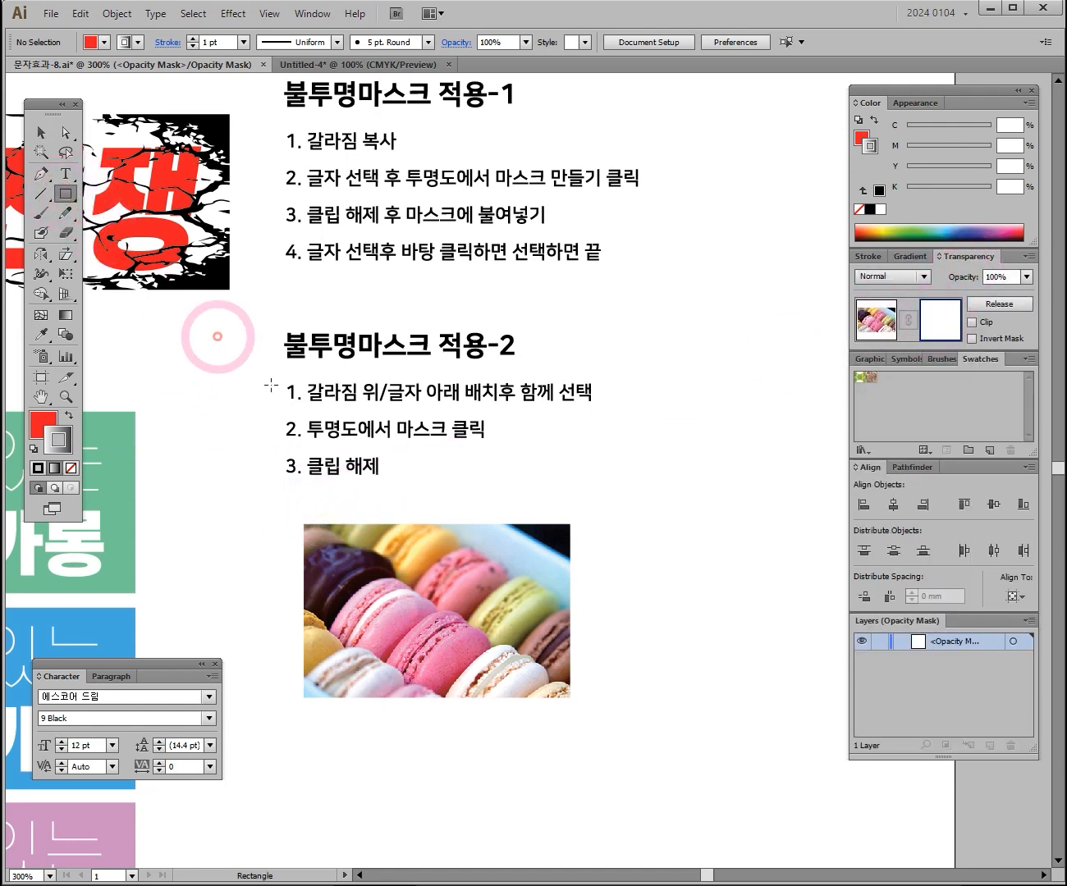
left_click_drag(289, 517, 602, 708)
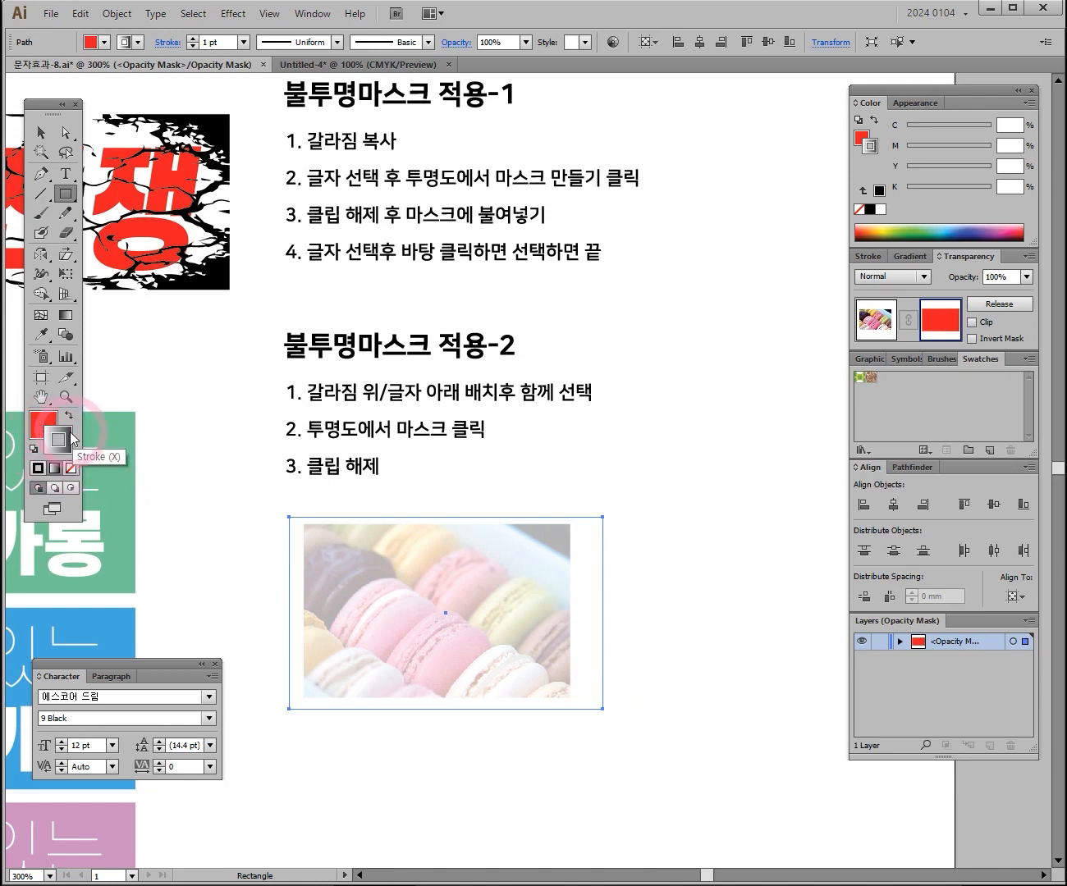
left_click(38, 423)
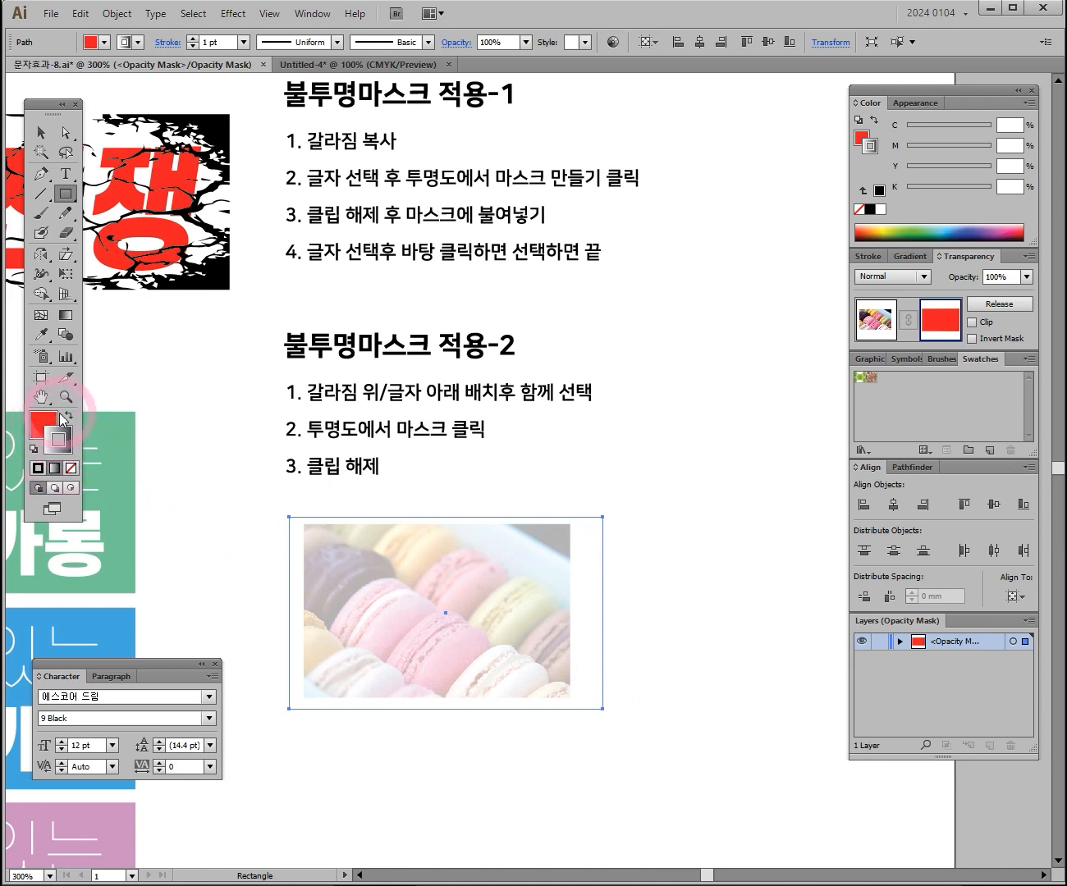
left_click(69, 417)
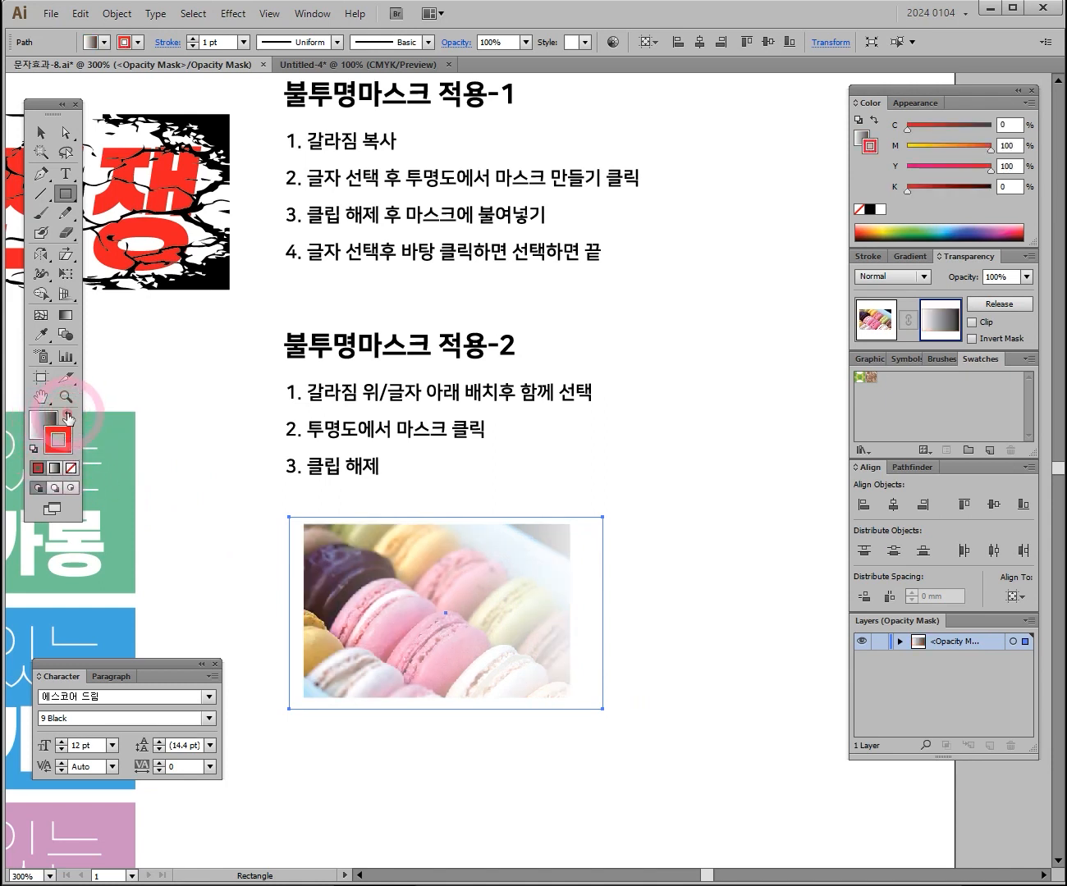
left_click(46, 426)
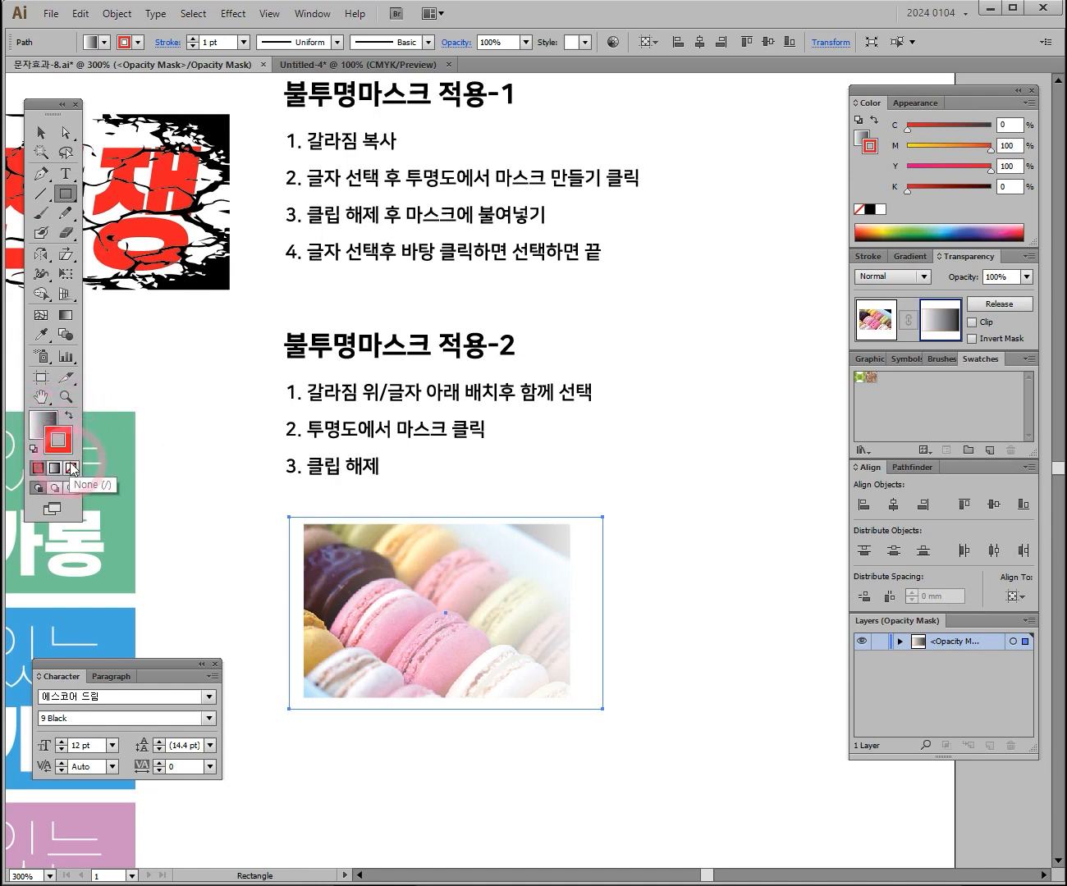
left_click(72, 467)
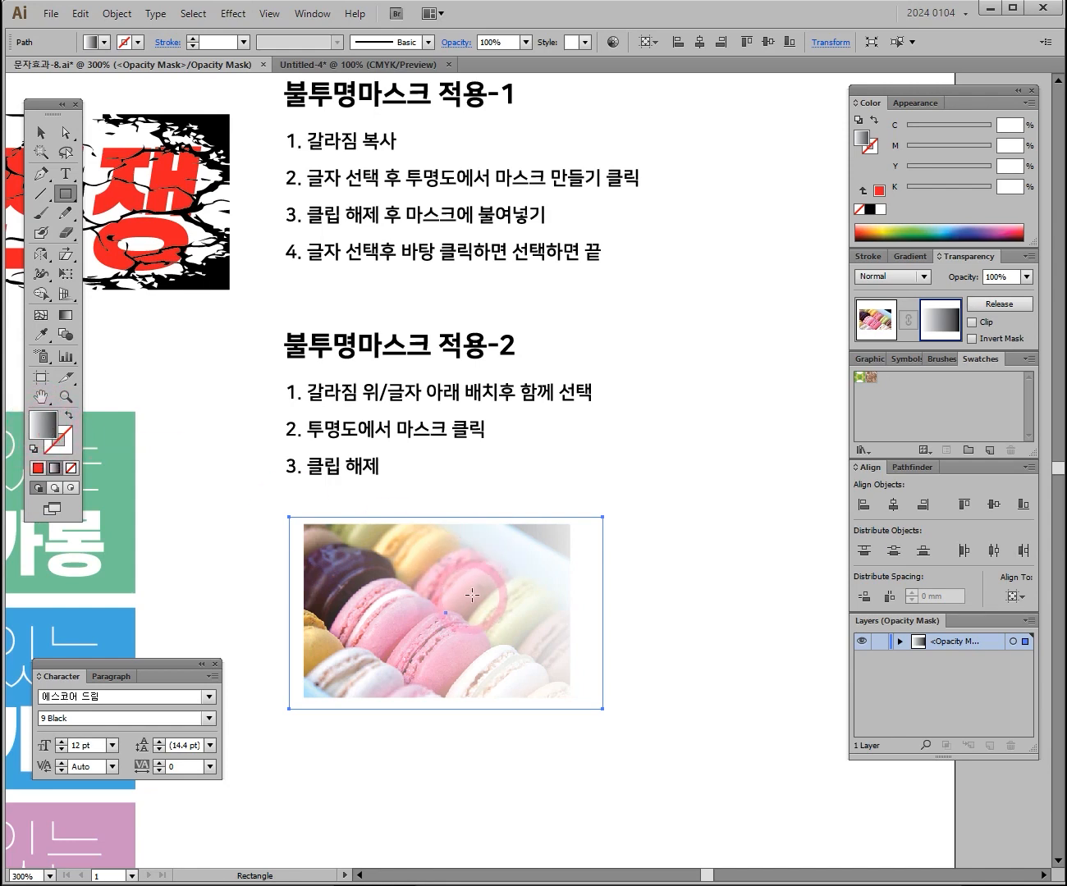
- Try the mask gradient's midpoint at 28.49% and 78.49%, and leave it at about 29.57%
left_click(922, 254)
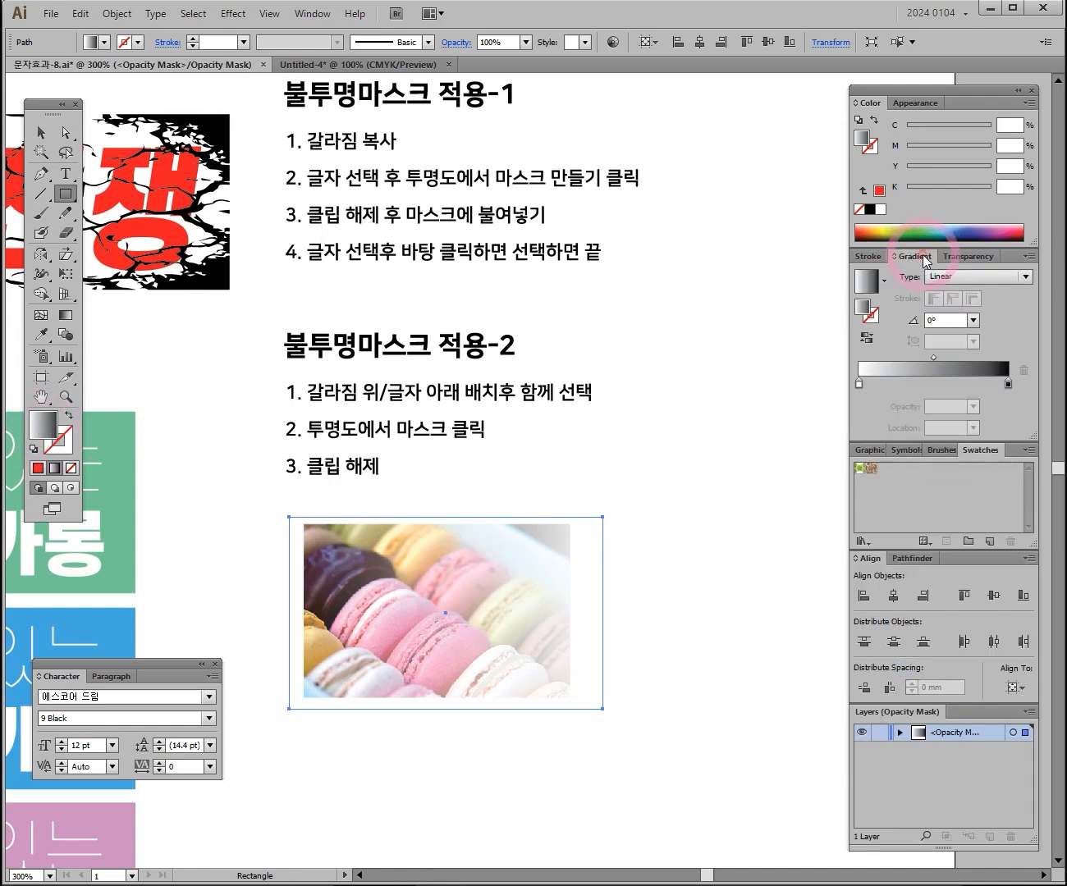
left_click_drag(934, 356, 901, 357)
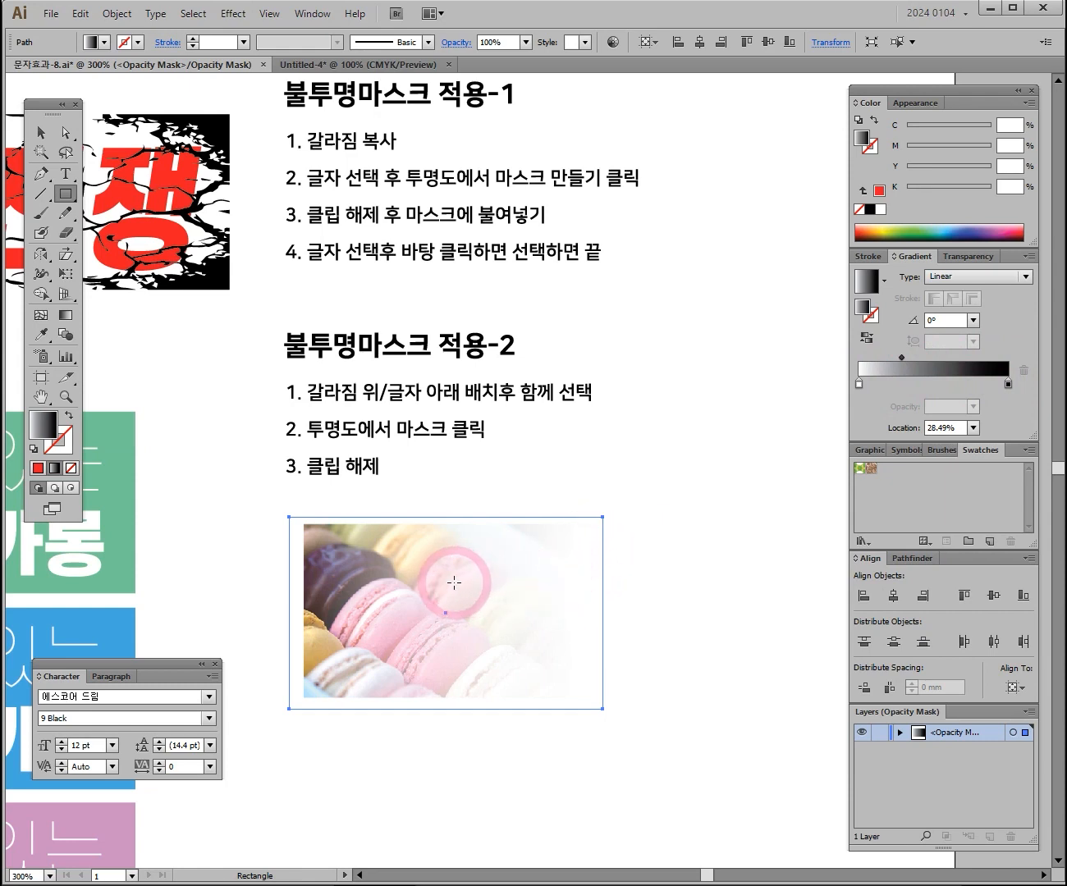
left_click_drag(901, 359, 976, 358)
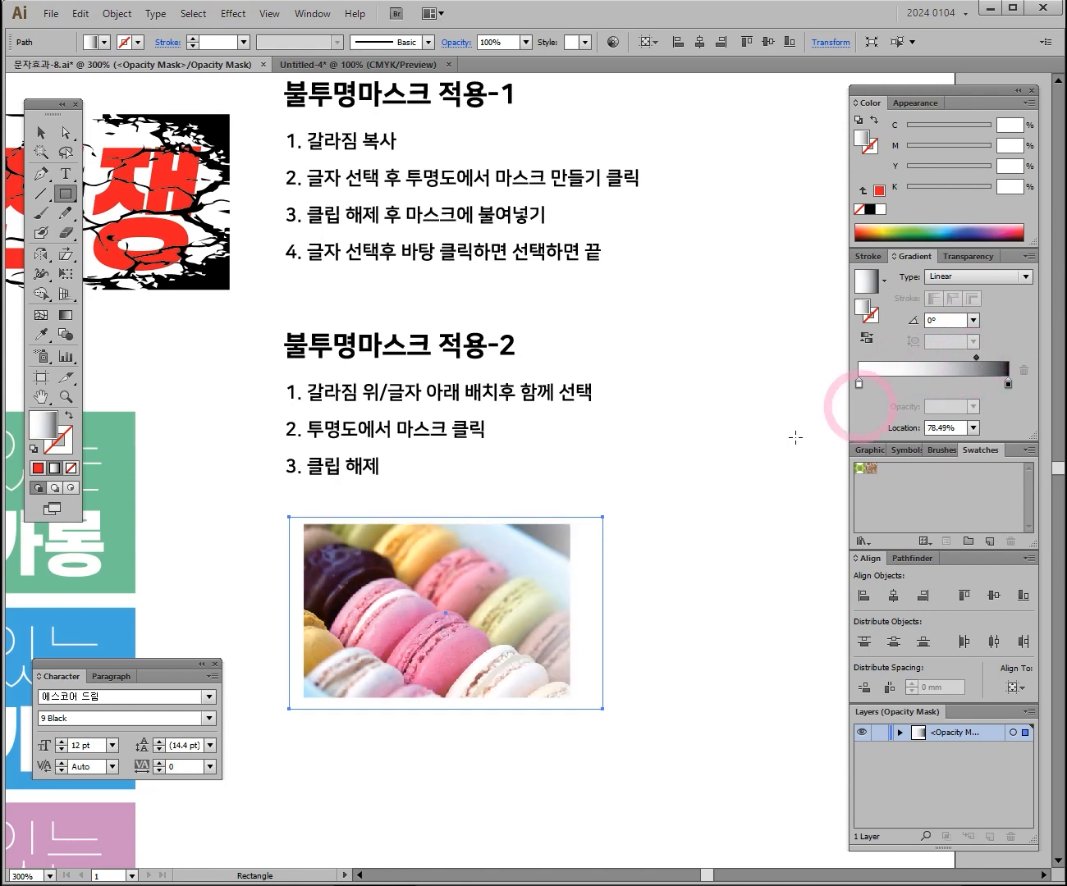
left_click_drag(978, 359, 902, 357)
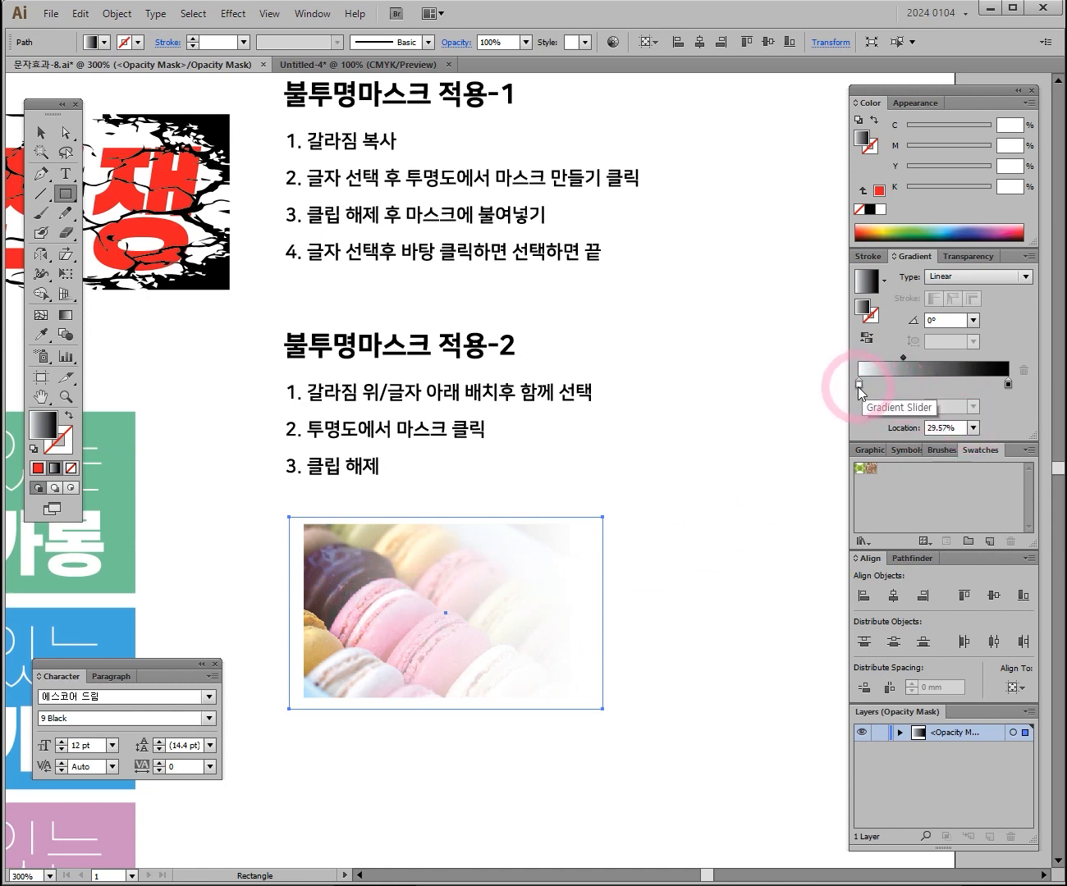
- Duplicate the white stop of the mask gradient and place the copy at about 30.11%
key("alt")
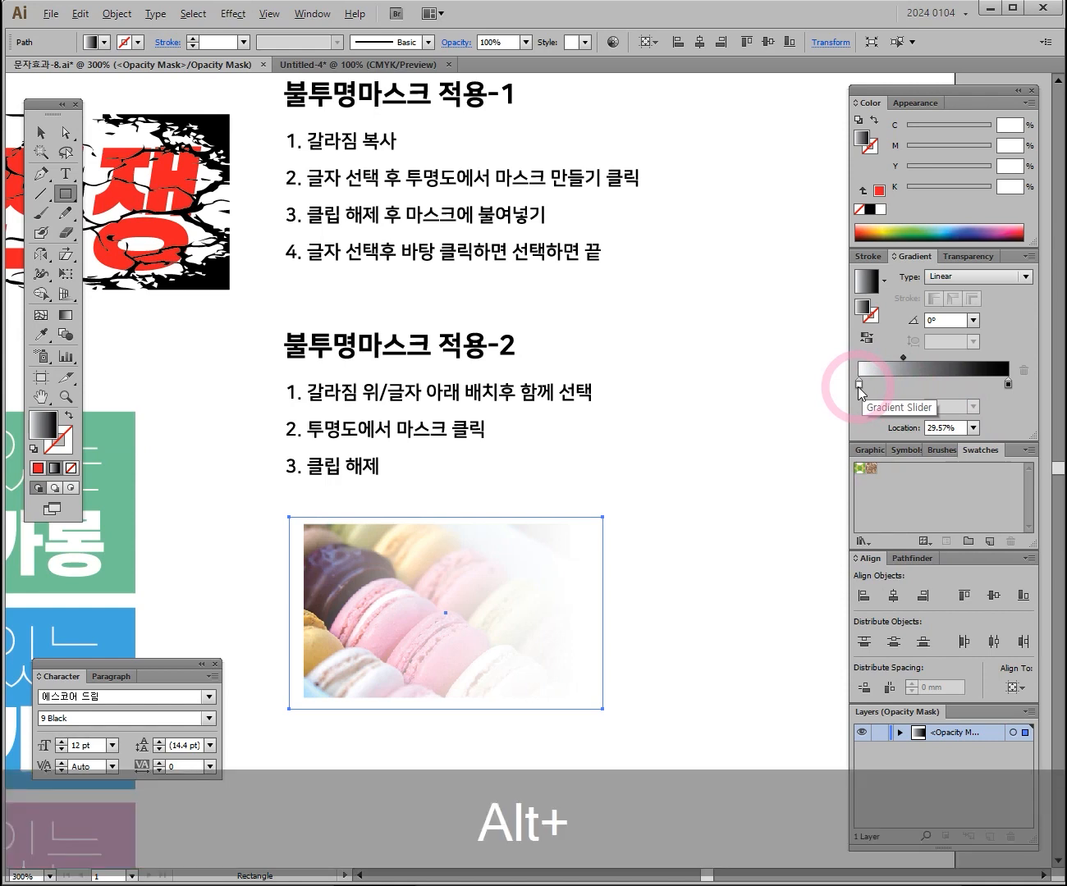
left_click_drag(859, 385, 892, 389)
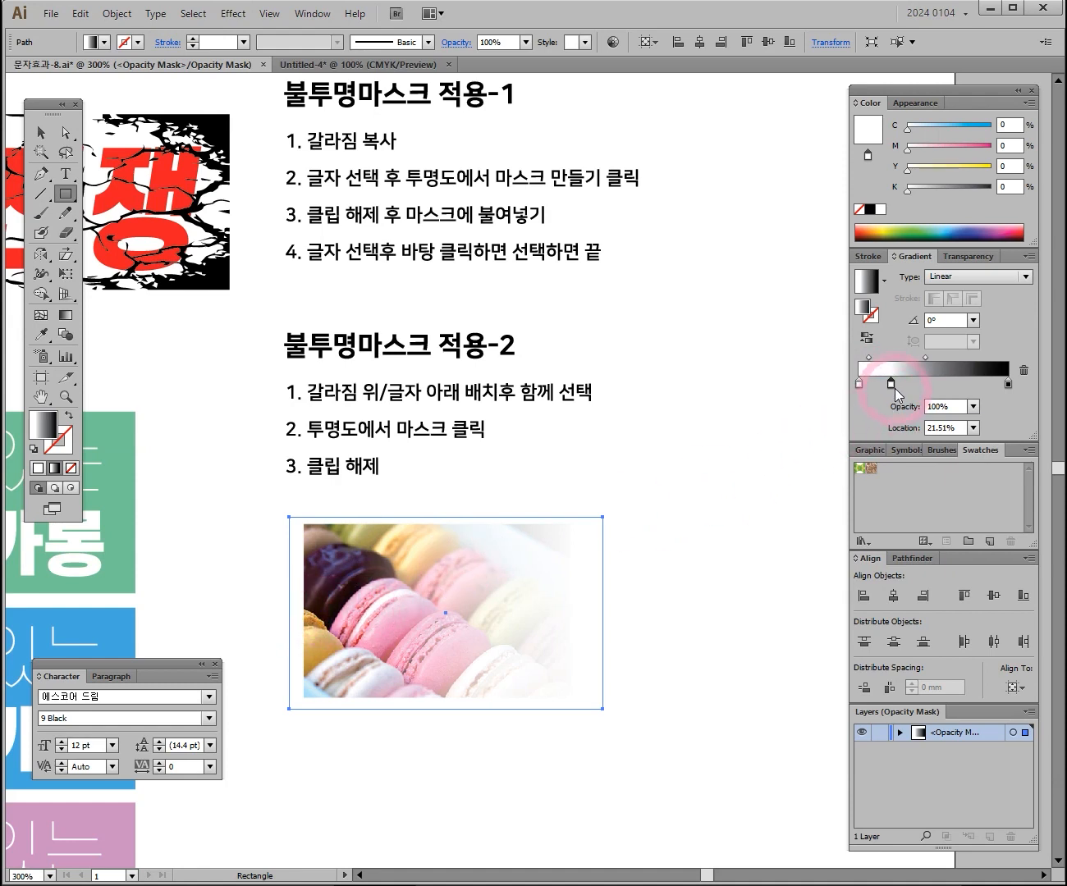
mouse_move(893, 381)
left_mouse_down()
mouse_move(952, 385)
mouse_move(932, 384)
mouse_move(947, 384)
mouse_move(933, 410)
mouse_move(902, 385)
left_mouse_up()
left_click(922, 382)
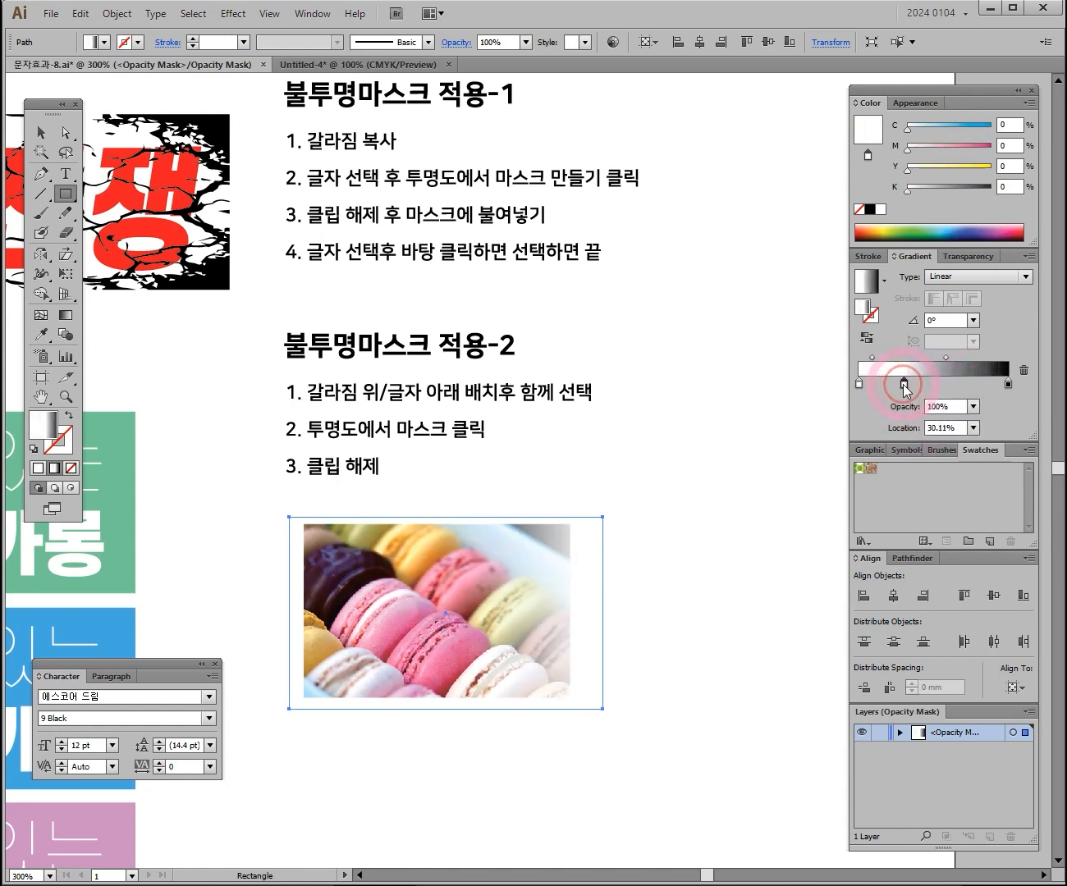
- Duplicate the black stop of the mask gradient and place the copy at about 81.72%
left_click(1006, 383)
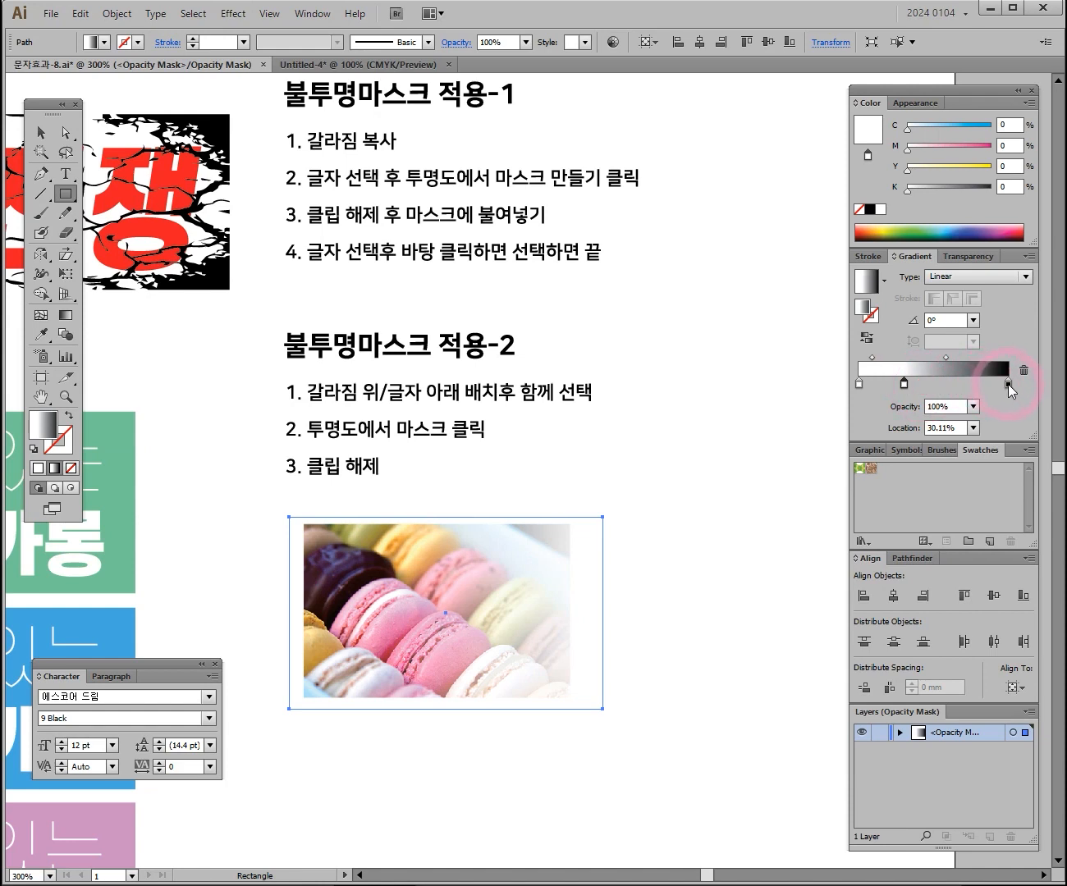
key("alt")
left_click_drag(1008, 384, 982, 383)
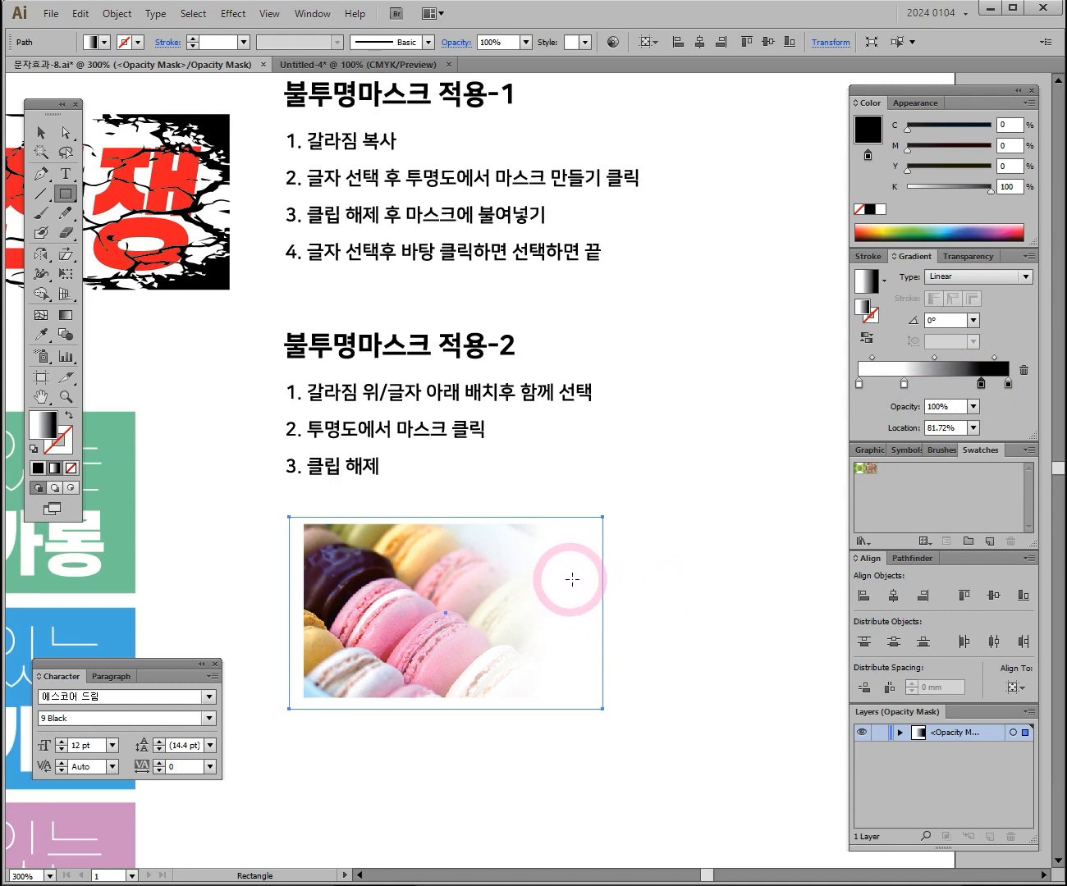
- Try the copied dark stop at about 77.96%, readjust its position, and set the midpoint between the two dark stops to about 61.07%
left_click(980, 383)
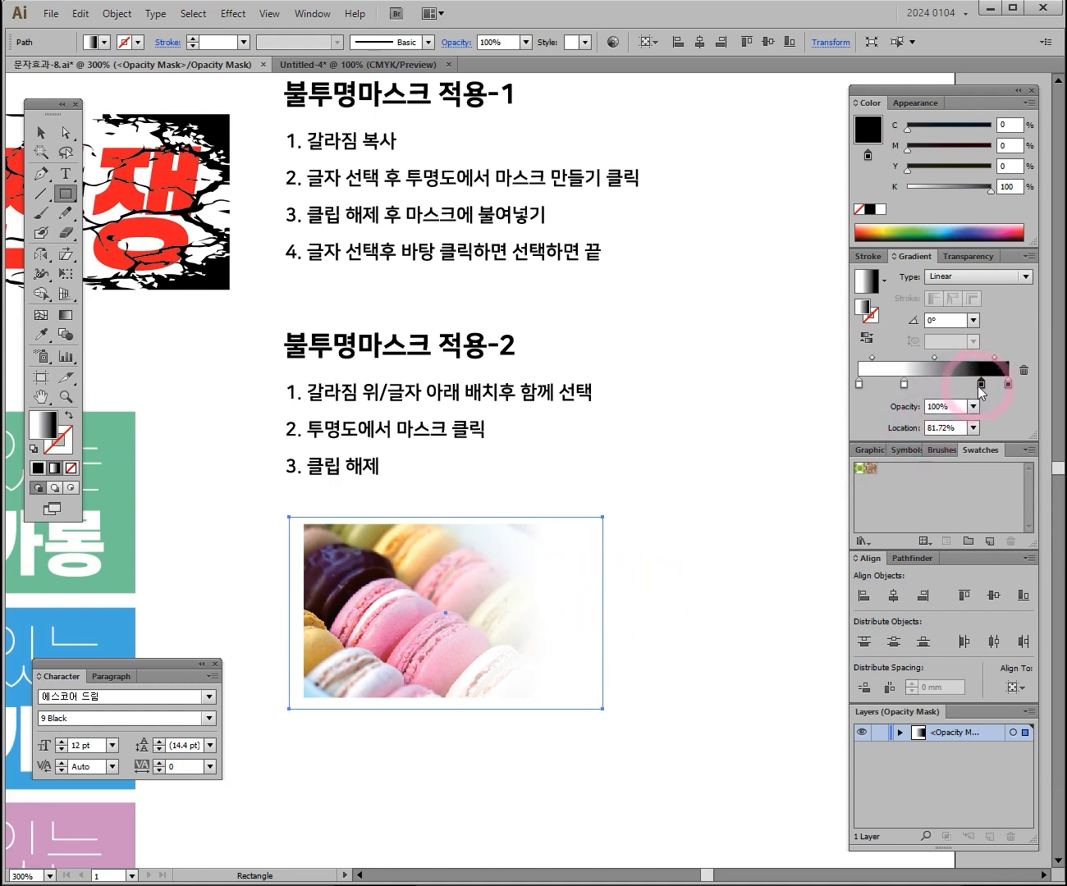
mouse_move(982, 387)
left_mouse_down()
mouse_move(943, 384)
mouse_move(975, 386)
left_mouse_up()
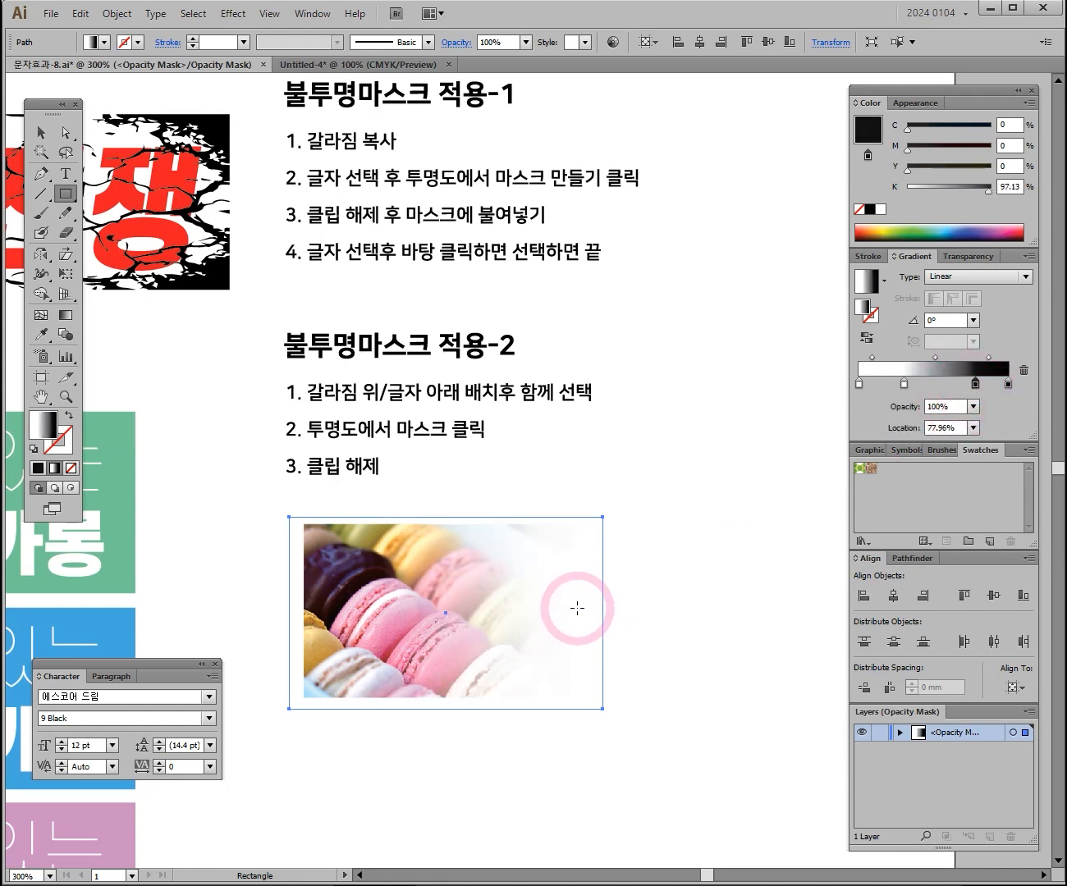
left_click_drag(965, 383, 996, 359)
left_click(937, 358)
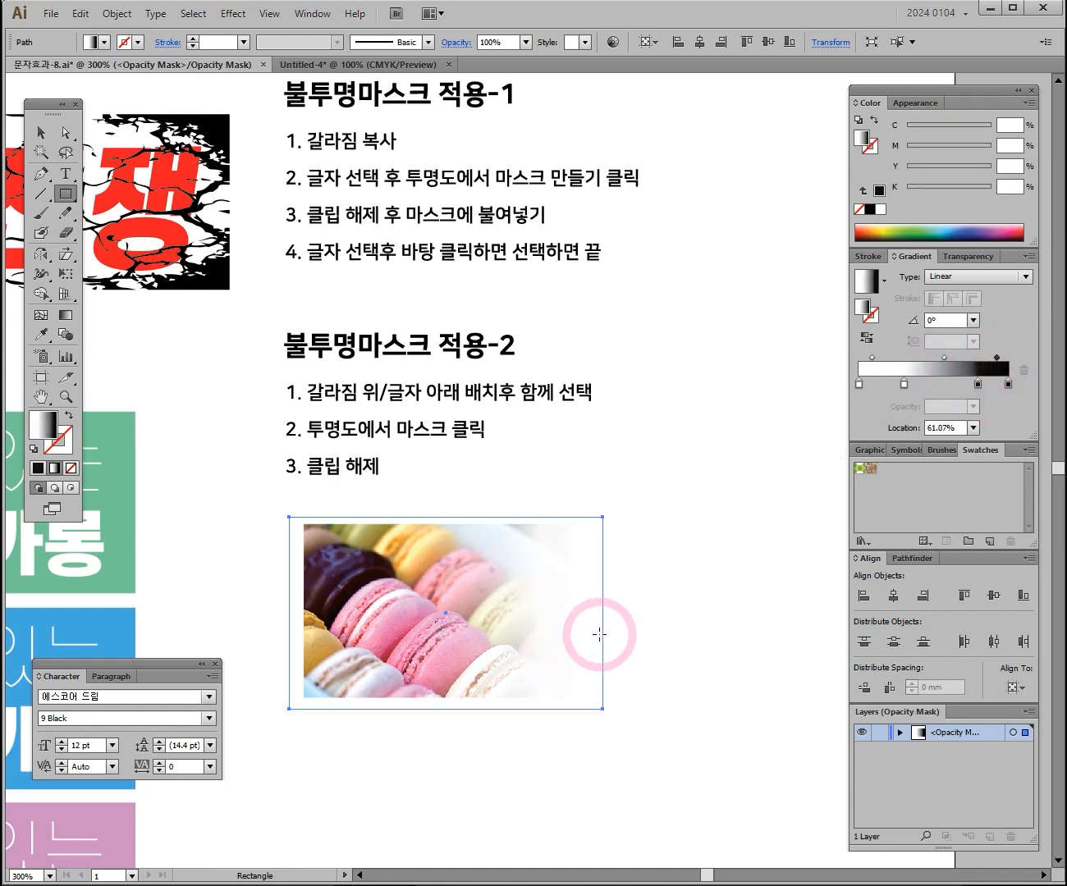
- Exit the opacity mask by returning to the photo's artwork, and deselect the photo
left_click(966, 257)
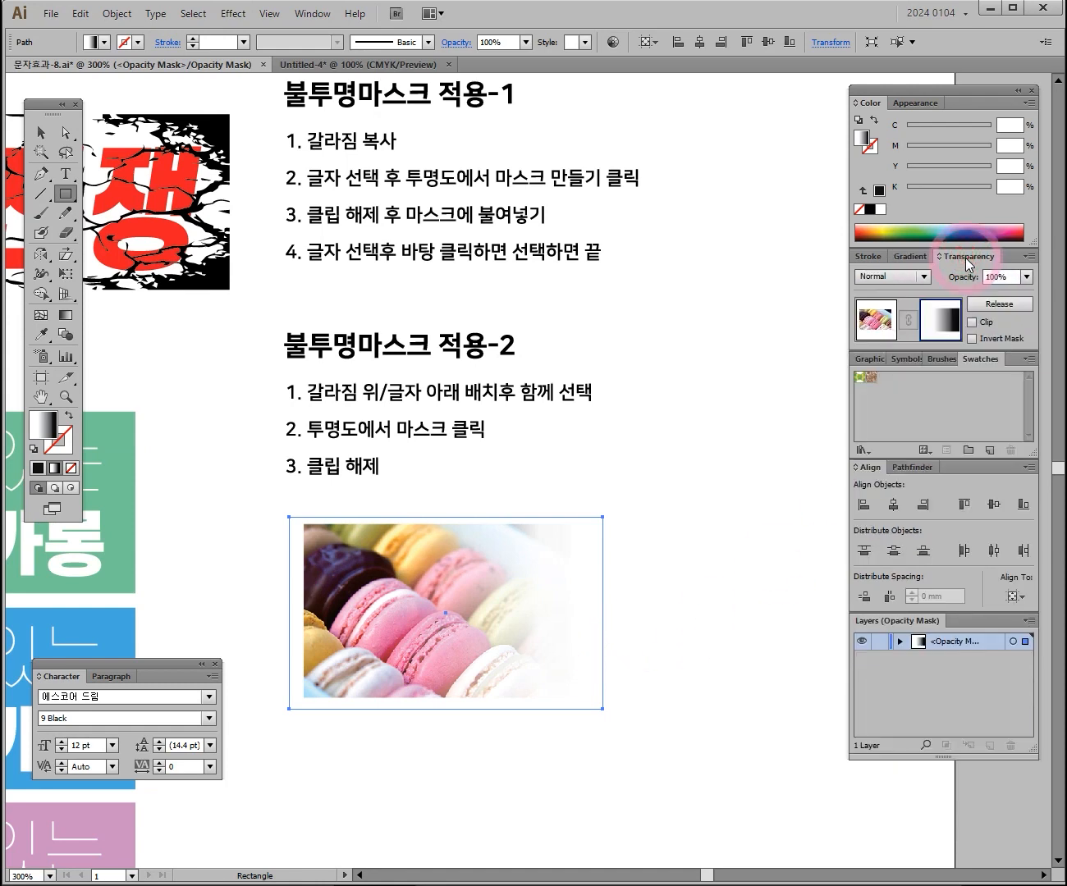
left_click(881, 320)
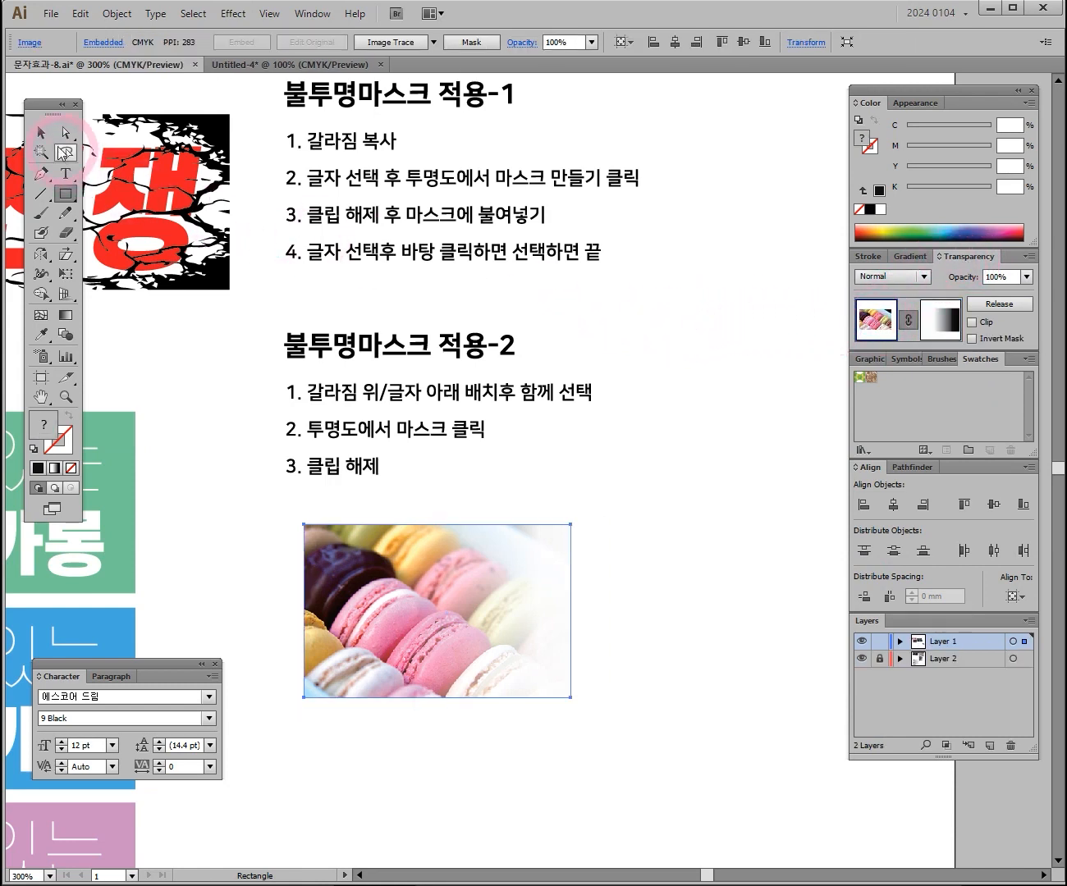
left_click(41, 133)
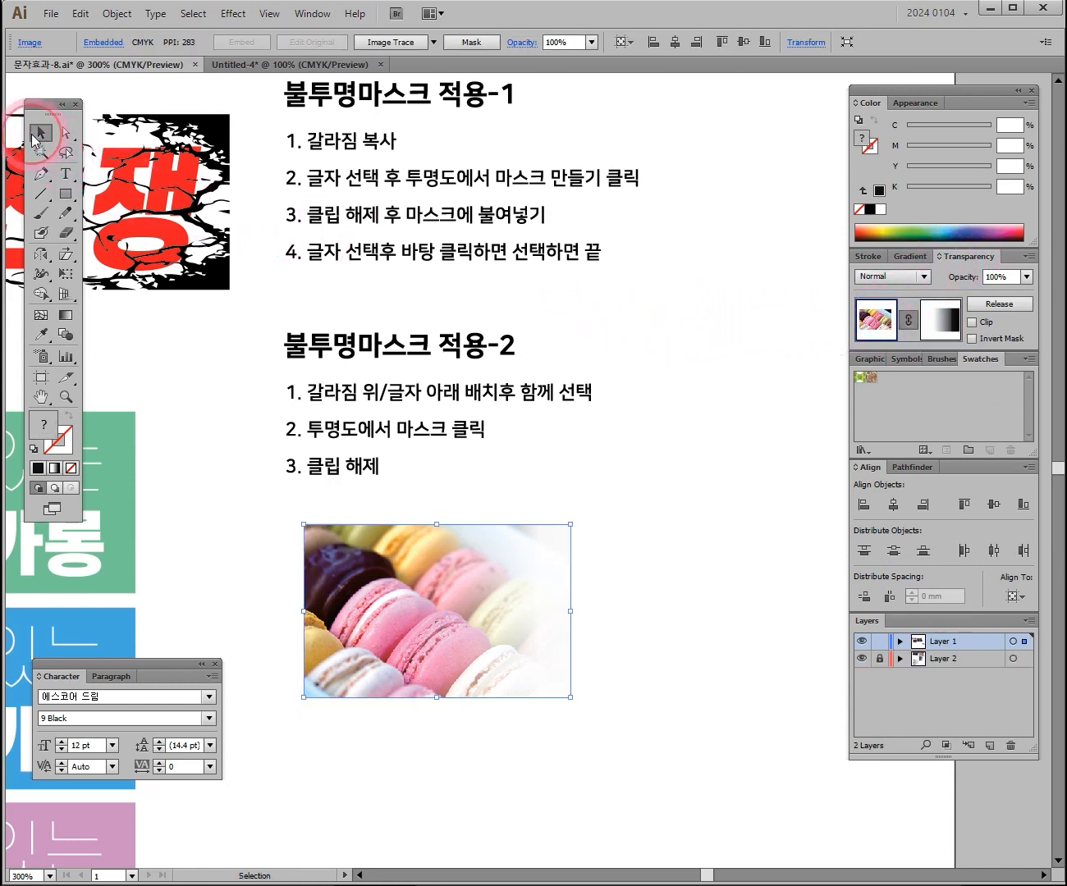
left_click(664, 336)
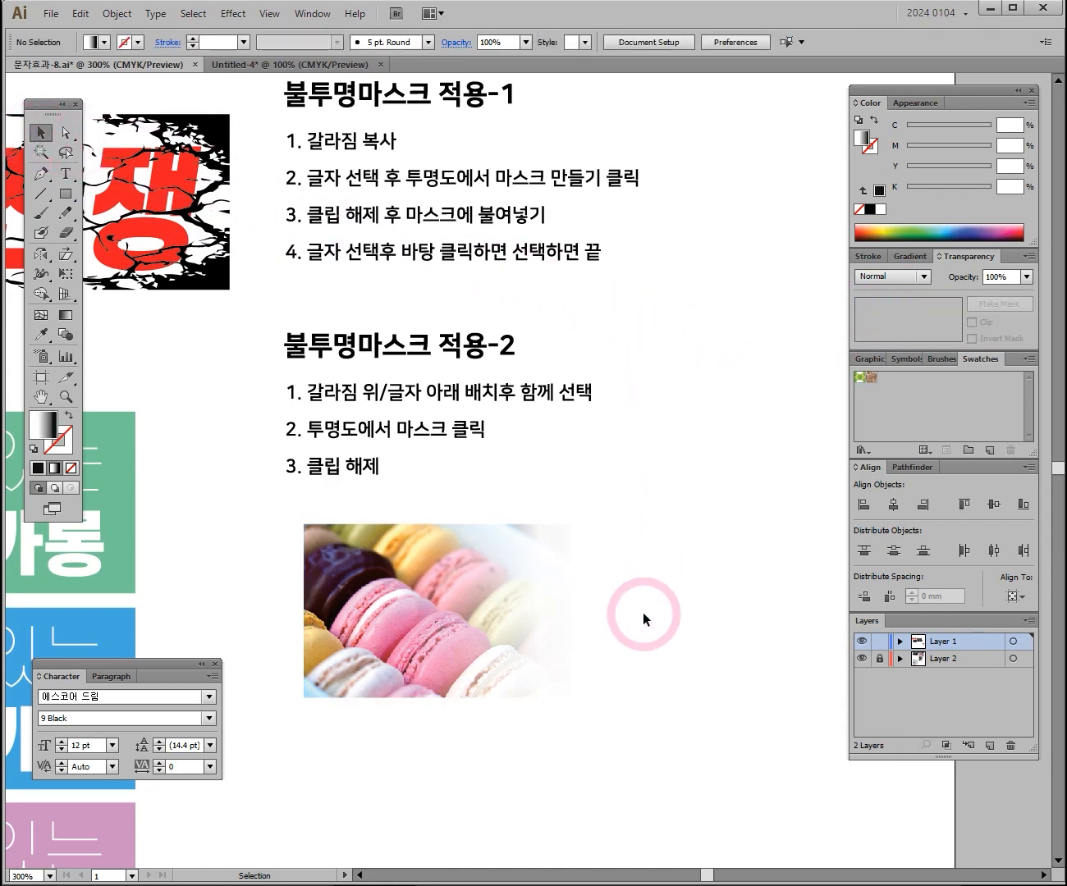
left_click(559, 611)
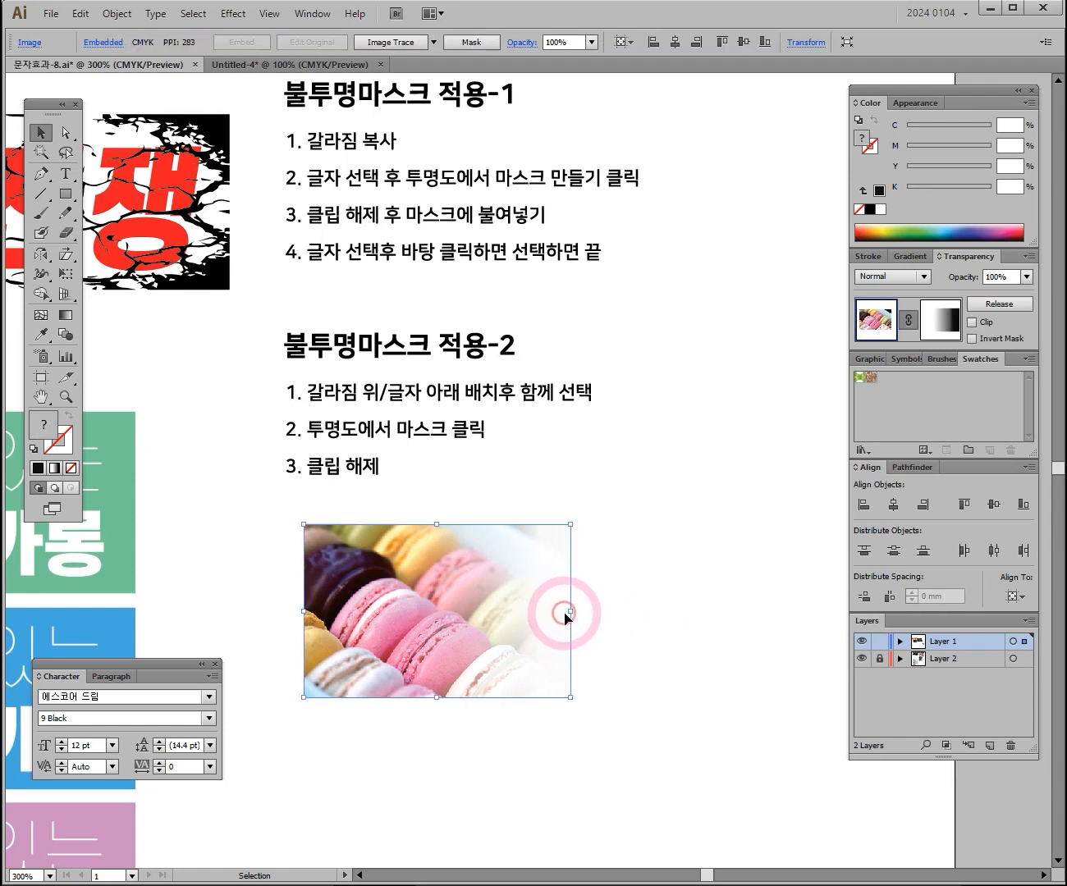
left_click(624, 619)
- Draw a banner rectangle over the faded photo, slightly taller than it and about twice its width
key("ctrl+minus")
left_click_drag(521, 585, 546, 608)
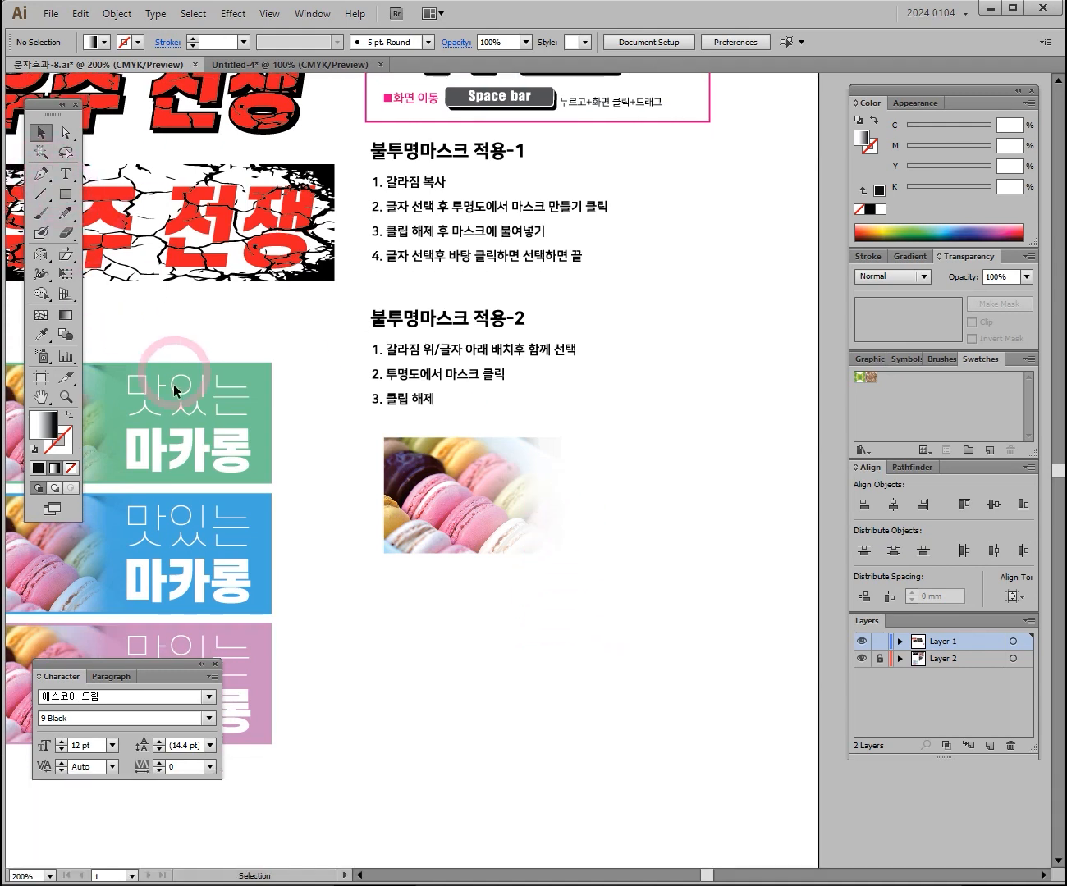
left_click(65, 193)
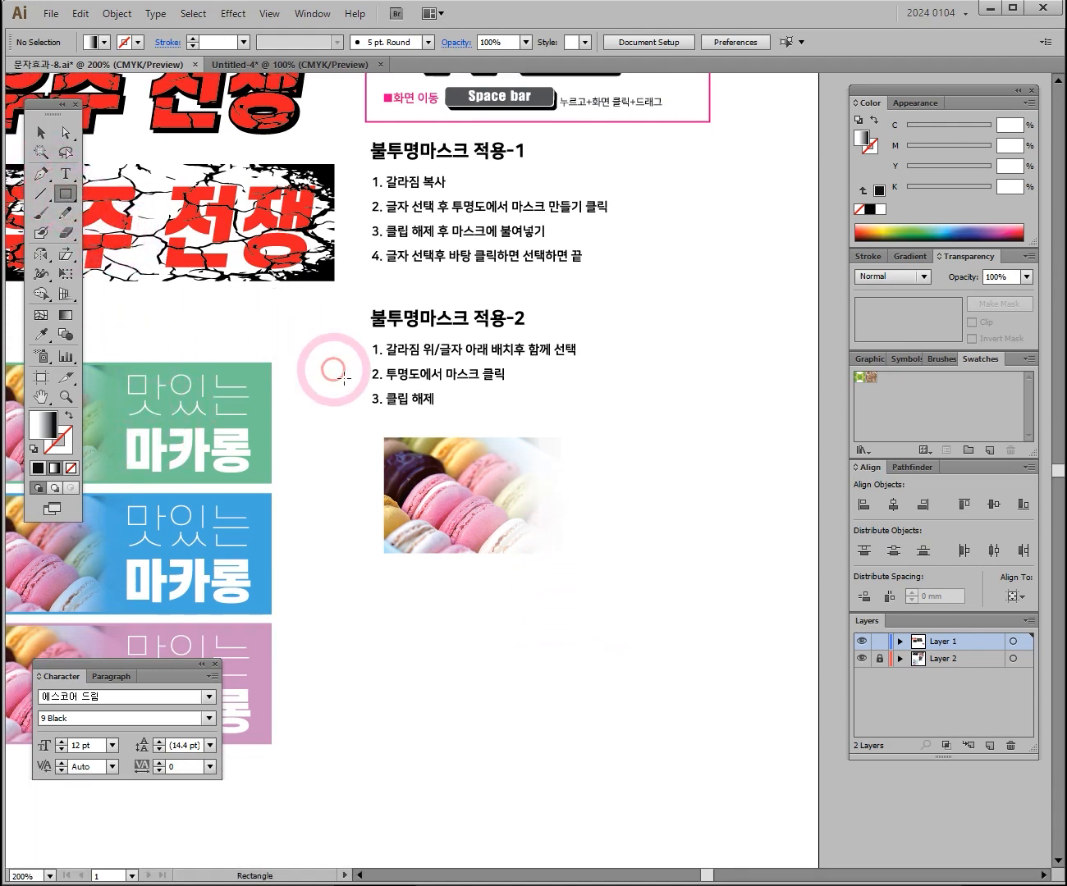
left_click_drag(378, 432, 734, 560)
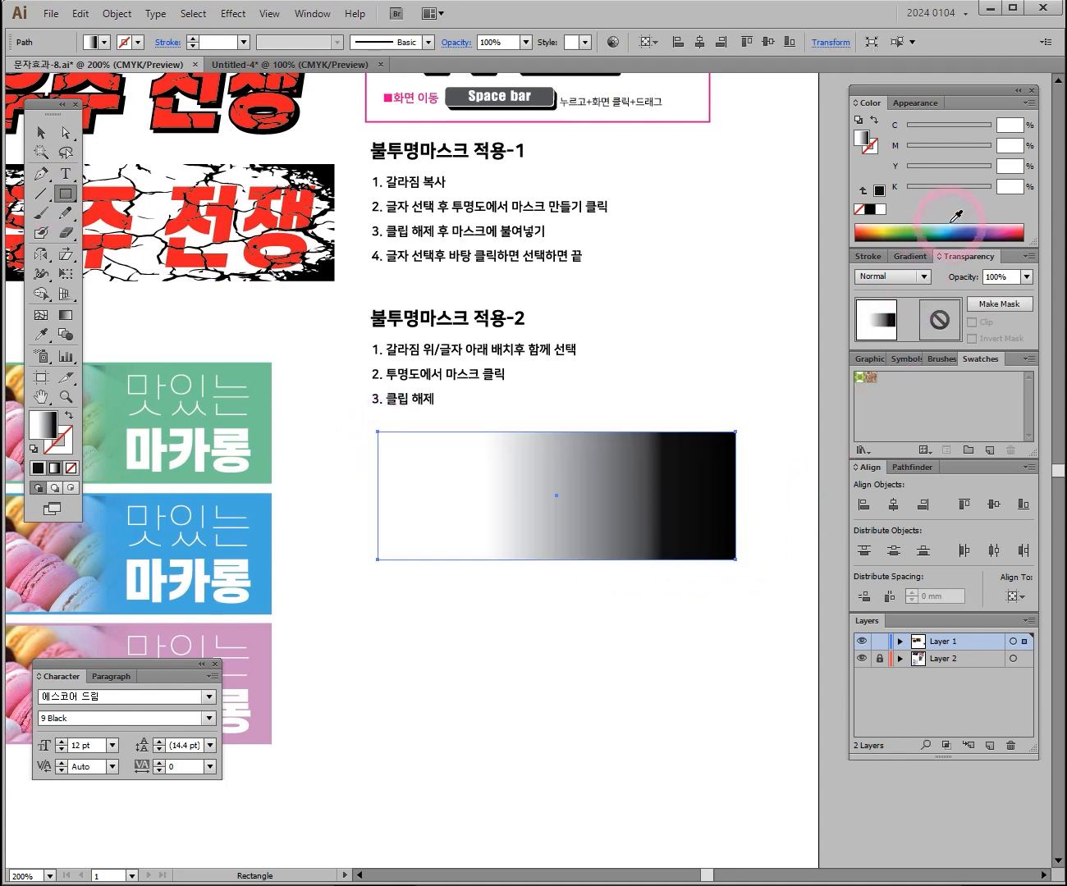
- Fill the banner rectangle with ochre (C 28.24, M 38.82, Y 100, K 3.92) after trying green, and send it behind the photo
left_click(918, 236)
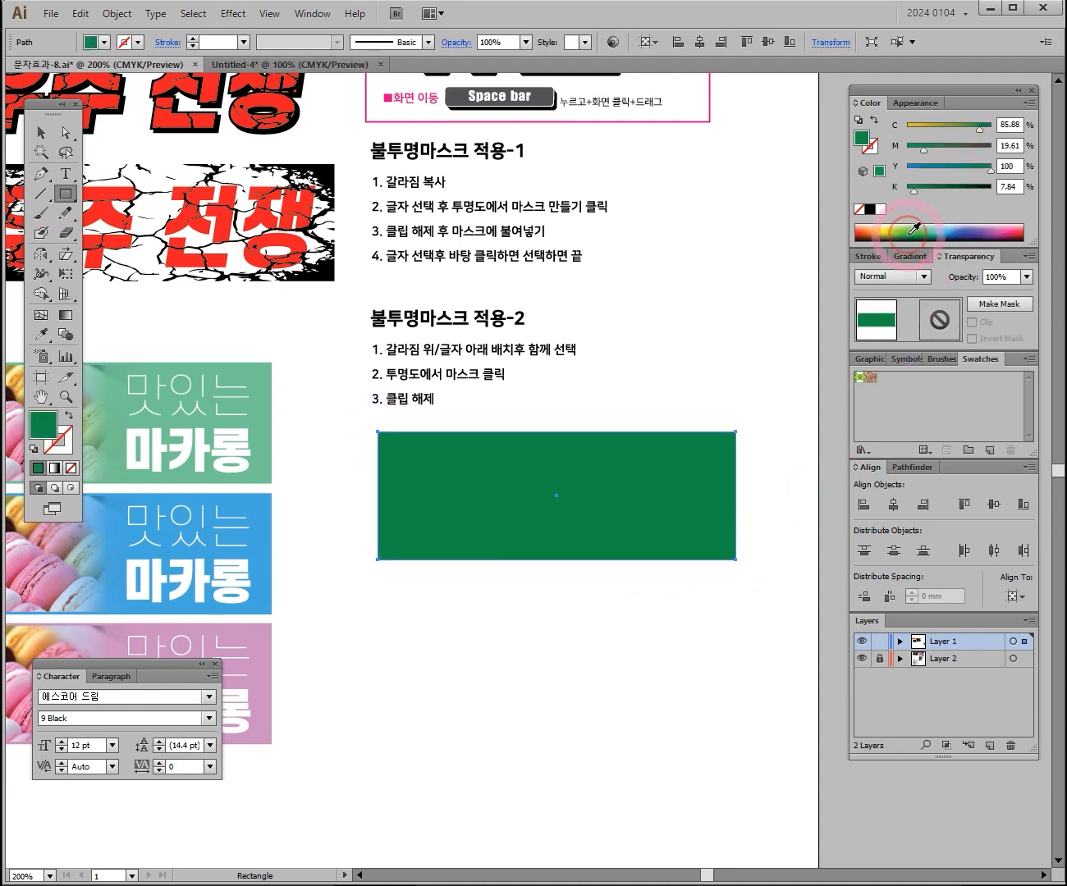
left_click(985, 229)
left_click(878, 232)
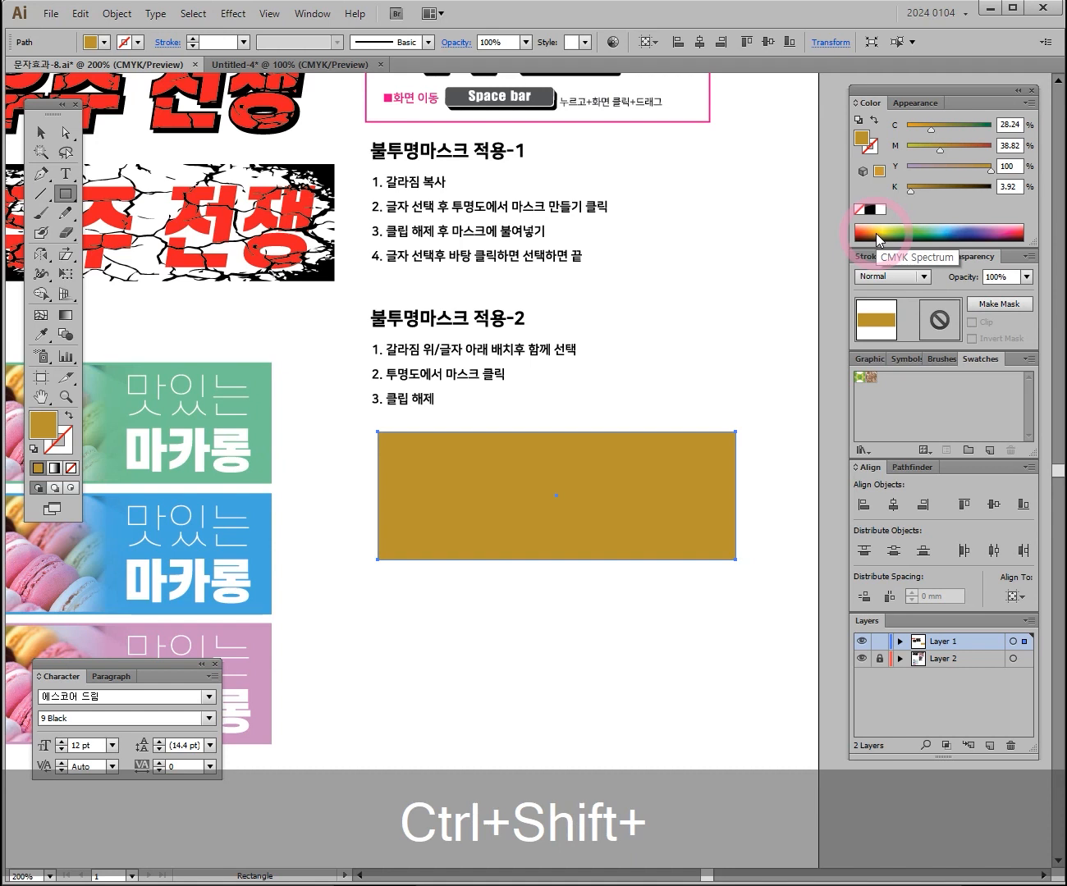
key("ctrl+shift+bracketleft")
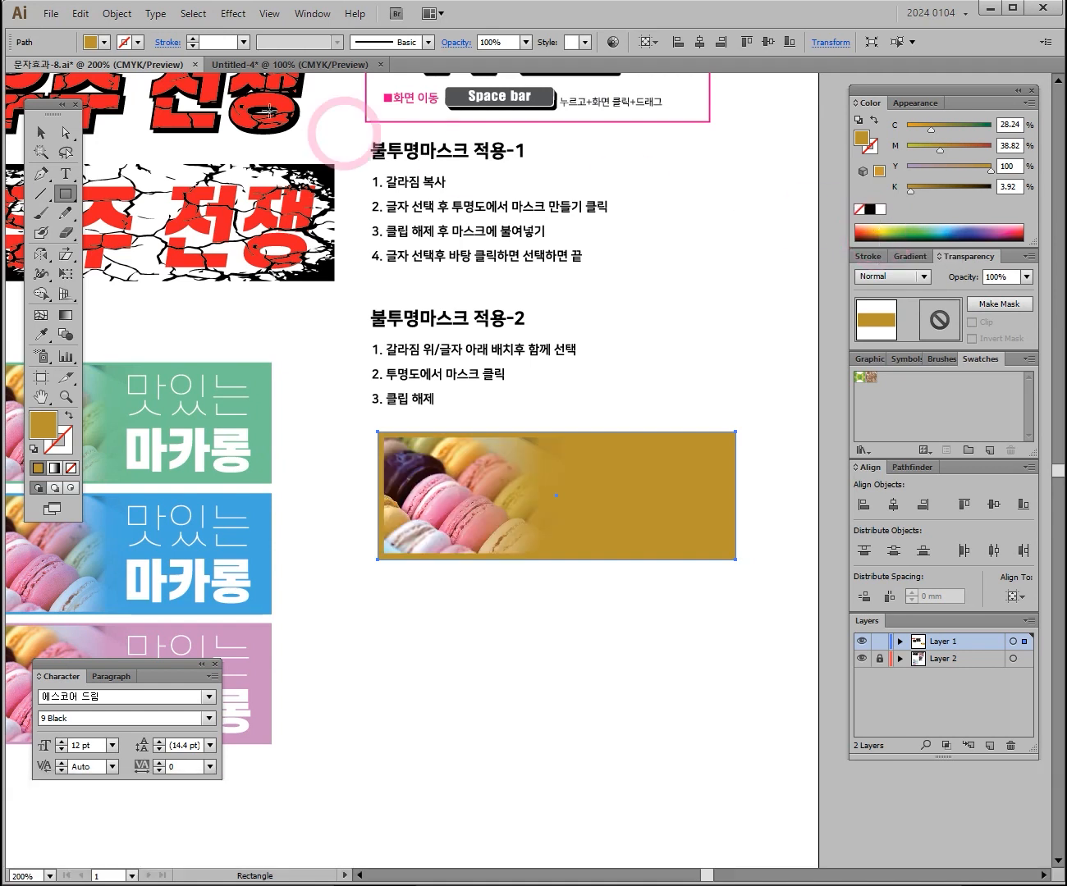
- Place a copy of the plain red 우주 전쟁 lettering over the empty half of the ochre banner
left_click(40, 133)
left_click_drag(241, 444, 520, 499)
left_click(320, 466)
left_click_drag(289, 190, 472, 245)
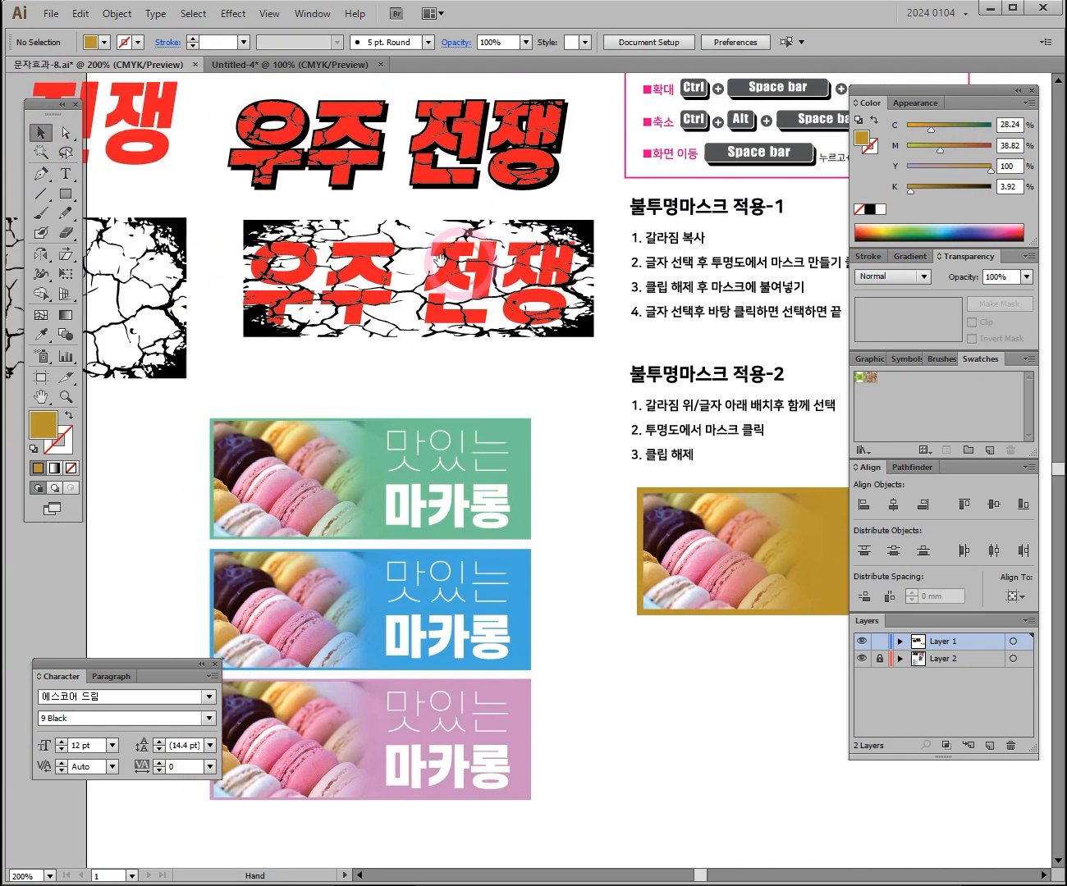
left_click_drag(140, 196, 403, 265)
left_click_drag(287, 209, 625, 432)
left_click_drag(723, 439, 741, 459)
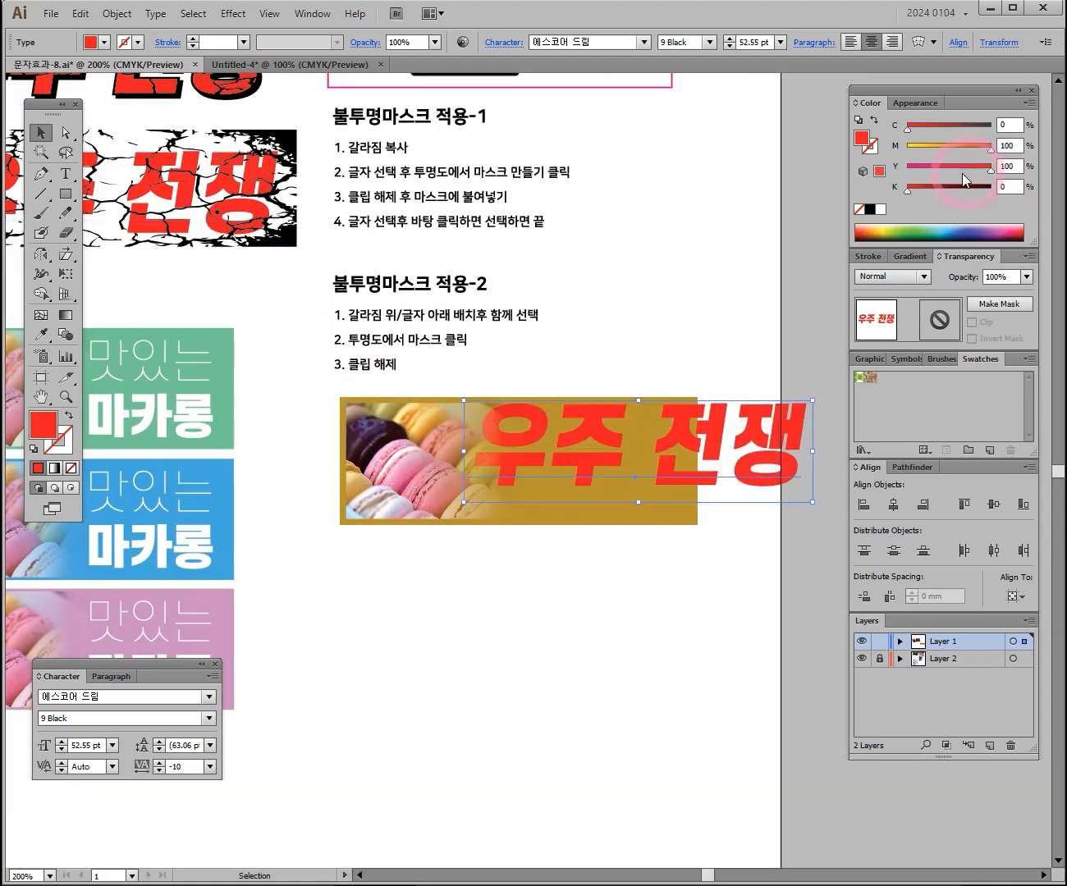
- Make the copied lettering white and scale it down to about 27.19 pt so it fits the banner
left_click(880, 210)
left_click_drag(812, 449, 646, 430)
- Duplicate the white lettering straight below as a second line, and set the upper line's weight to 2 ExtraLight
left_click_drag(650, 432, 670, 485)
left_click(632, 439)
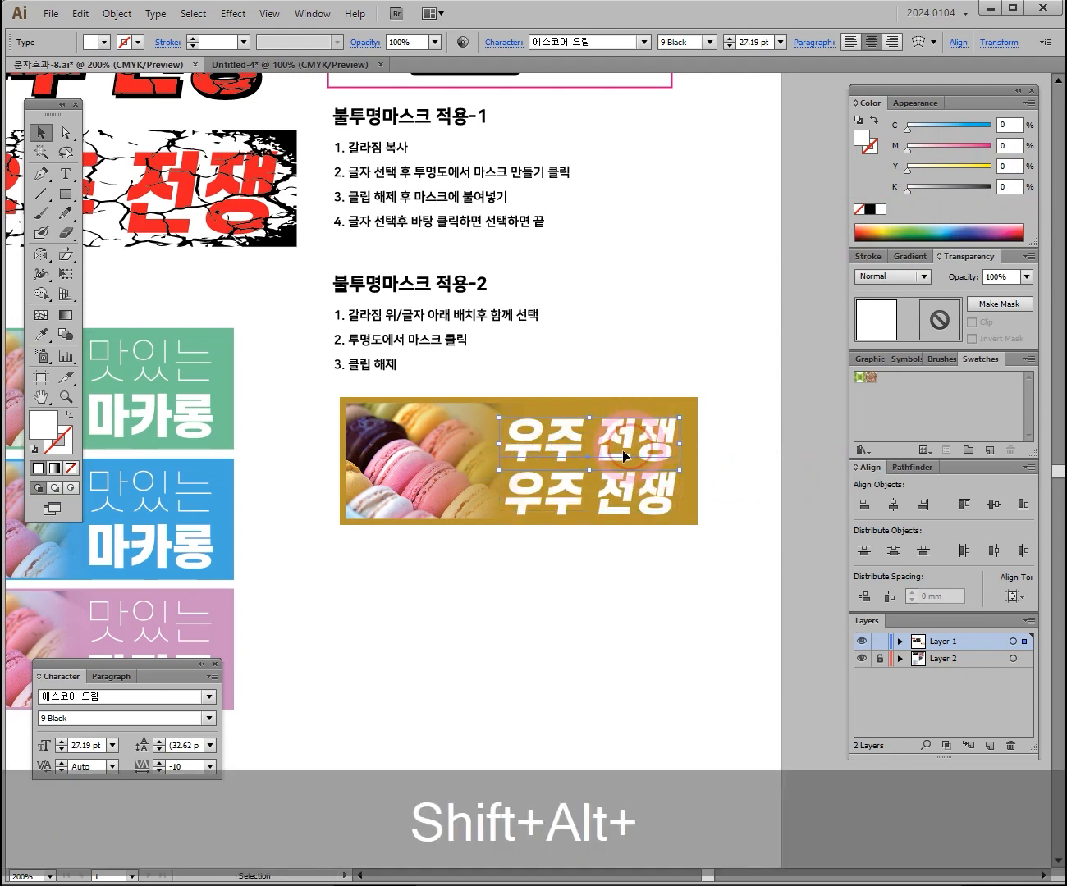
left_click(209, 719)
left_click(161, 756)
left_click(643, 600)
- Inspect the finished ochre macaron banner against the sample banners and the cracked 우주 전쟁 lettering
left_click_drag(604, 579, 645, 513)
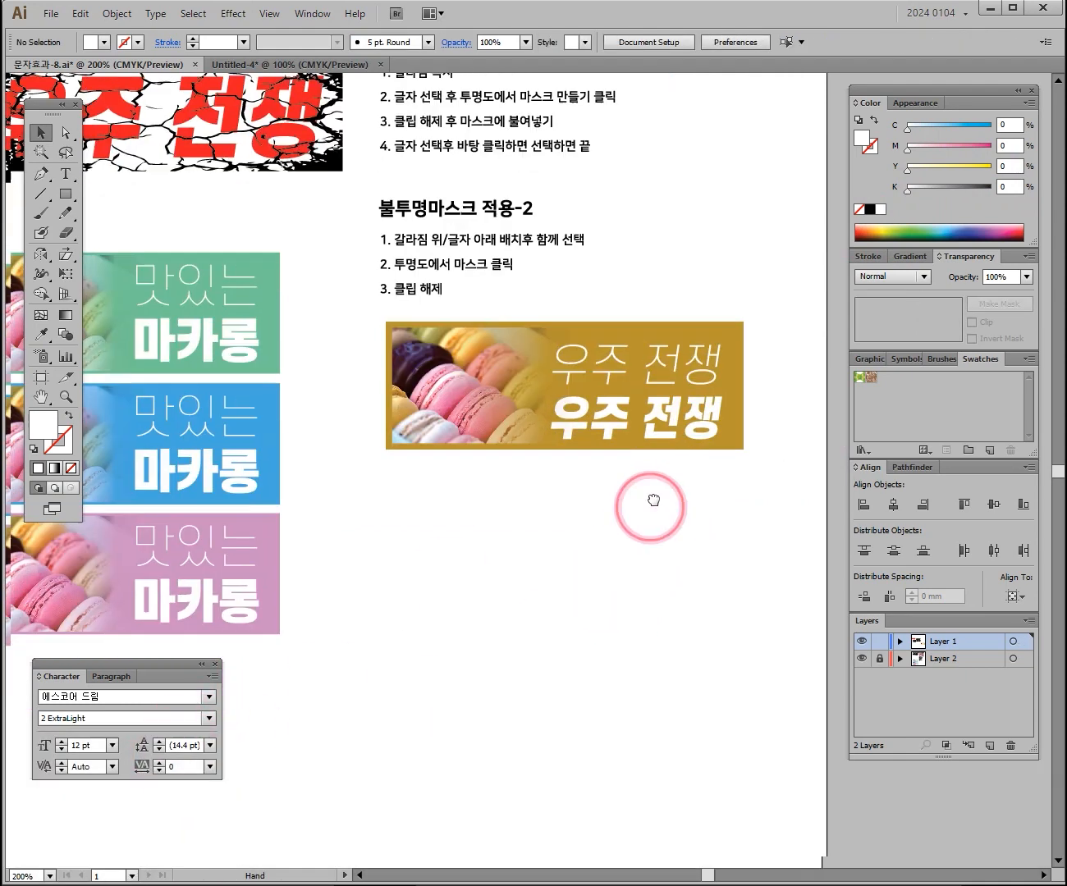
left_click(500, 446, "ctrl")
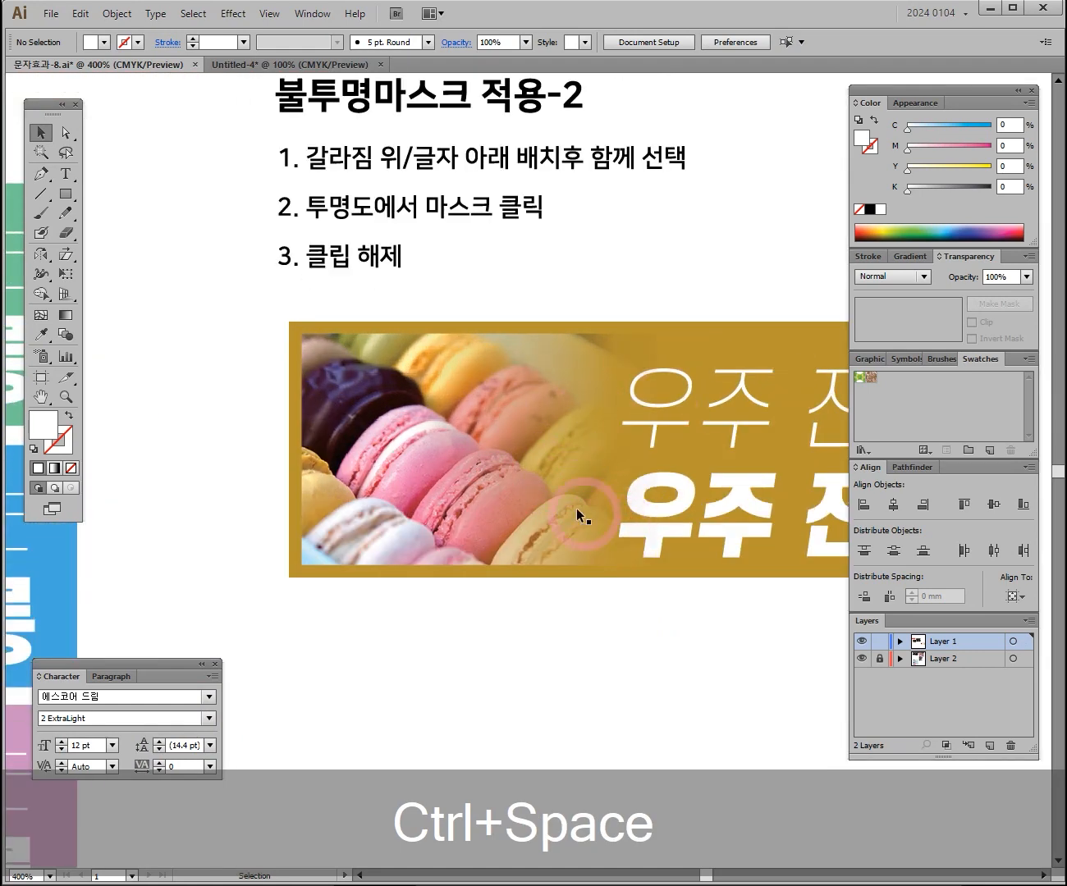
left_click(499, 444, "ctrl+alt")
left_click(498, 442, "ctrl+alt")
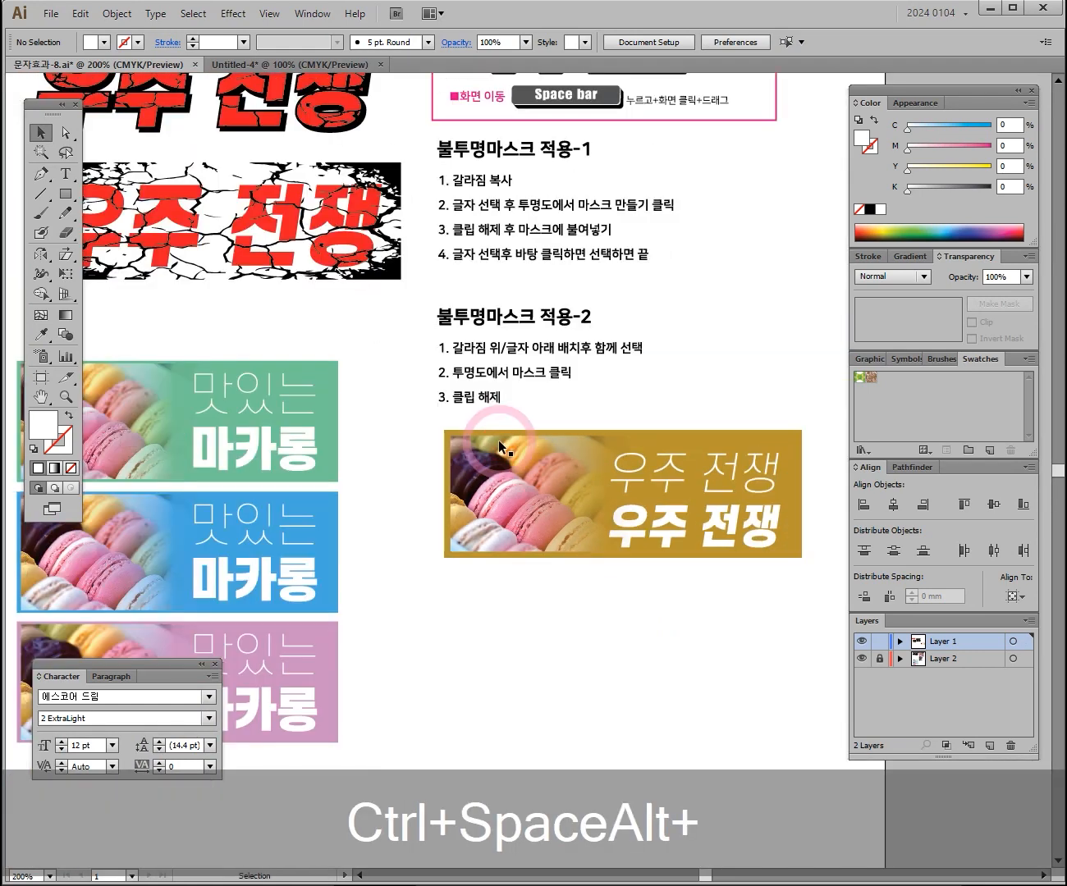
left_click_drag(562, 518, 700, 659)
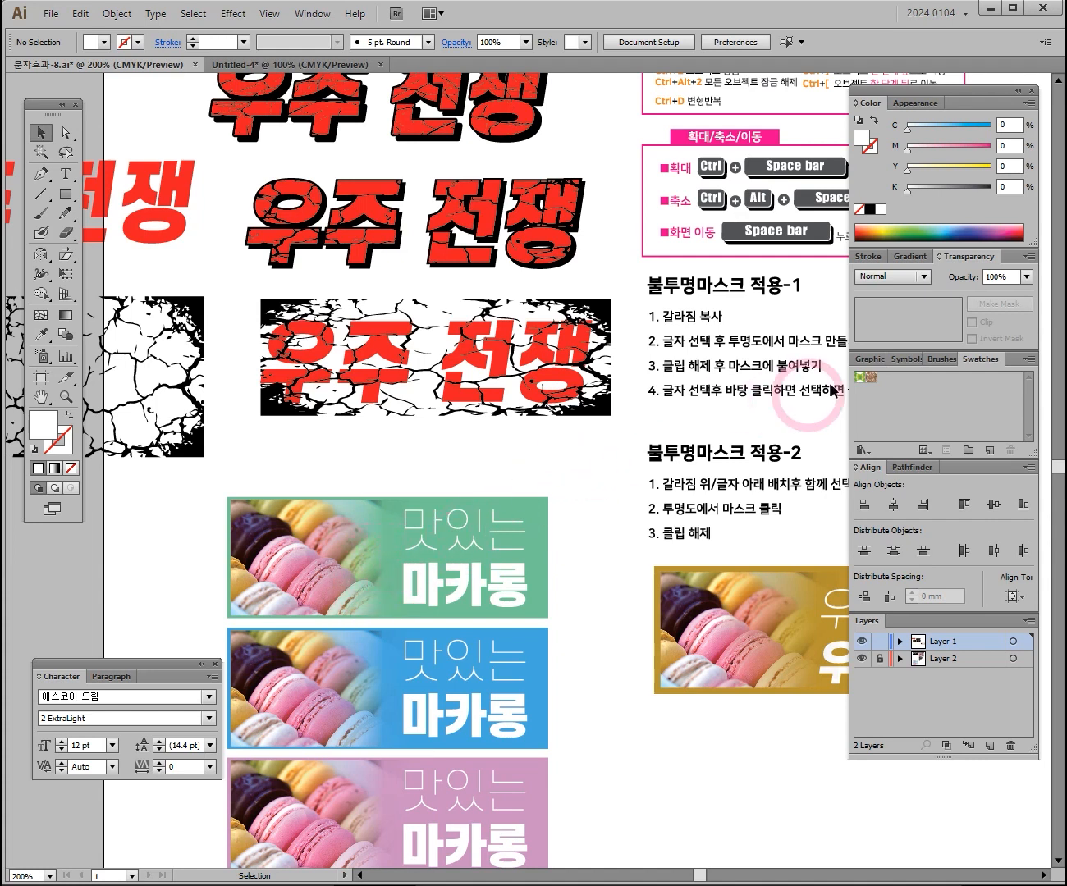
left_click_drag(698, 394, 674, 469)
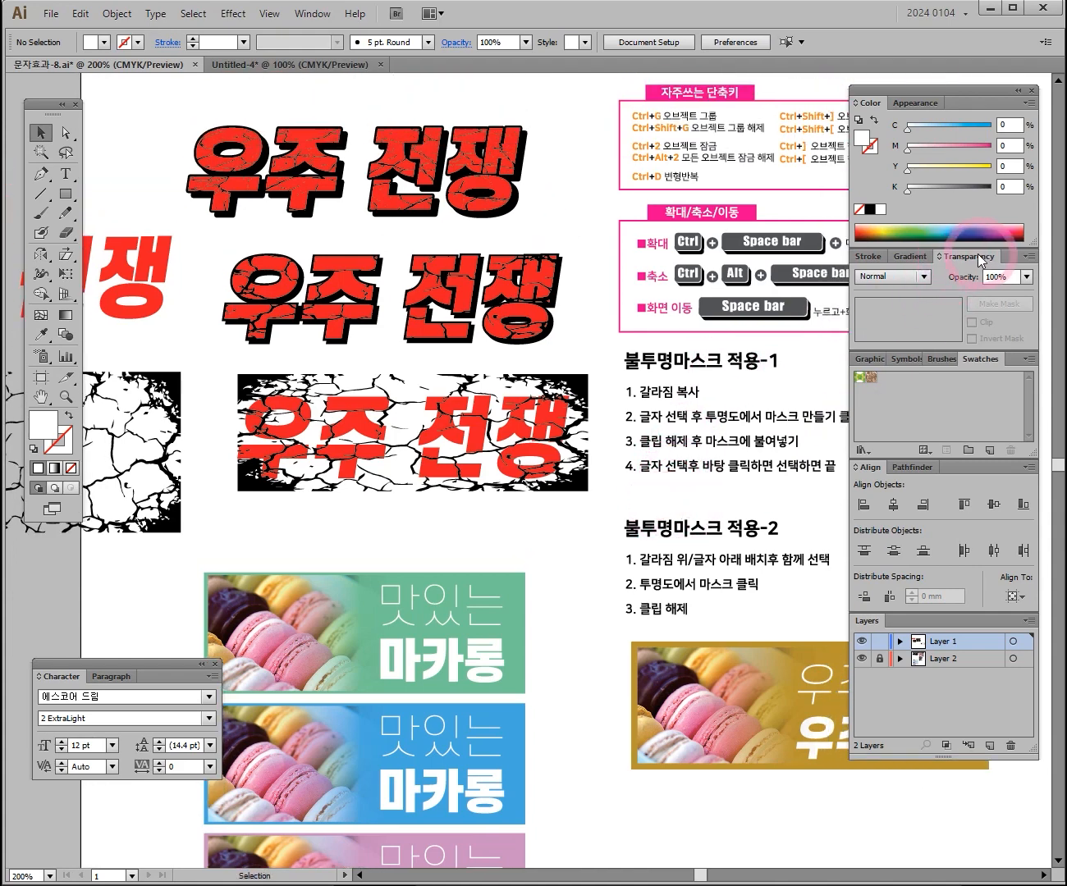
key("ctrl+space")
left_click(444, 386)
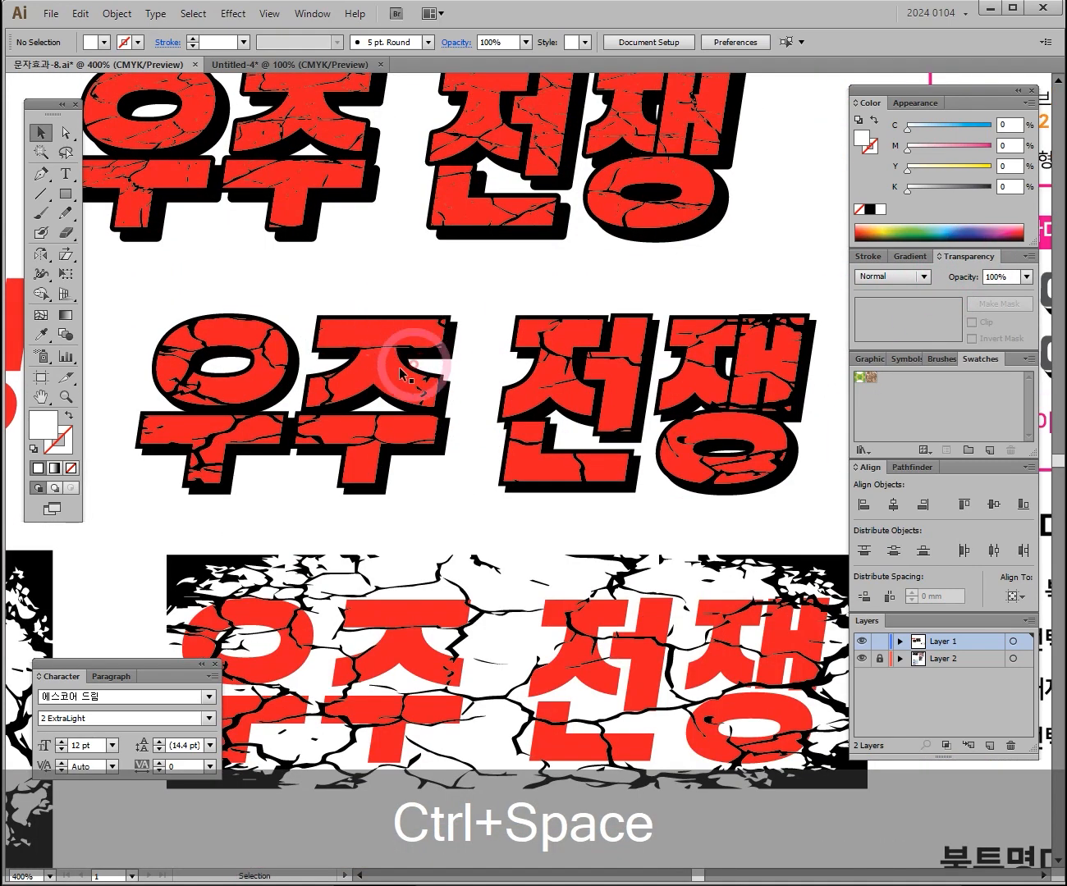
left_click_drag(490, 384, 573, 507)
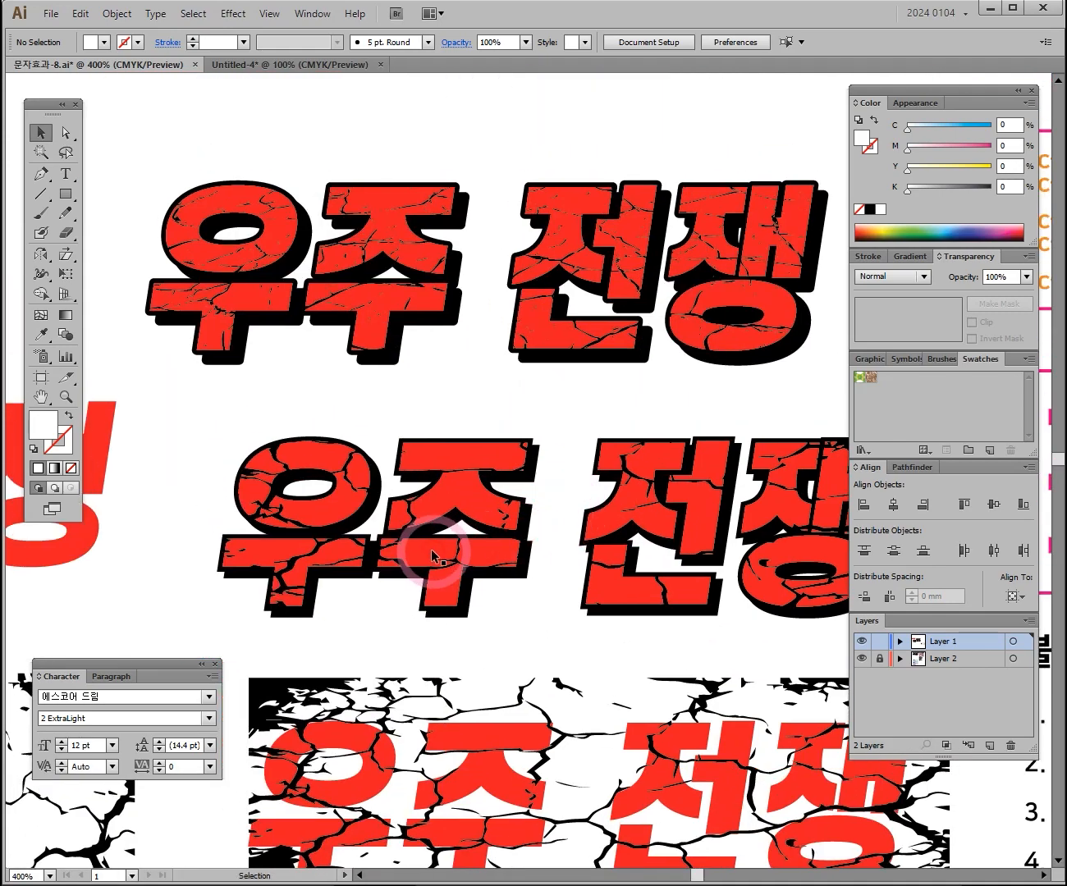
- Try shifting the crack texture group upward over the red 우주 전쟁 lettering
left_click_drag(499, 637, 589, 365)
left_click(414, 423)
left_click_drag(583, 425, 337, 422)
left_click_drag(720, 420, 727, 381)
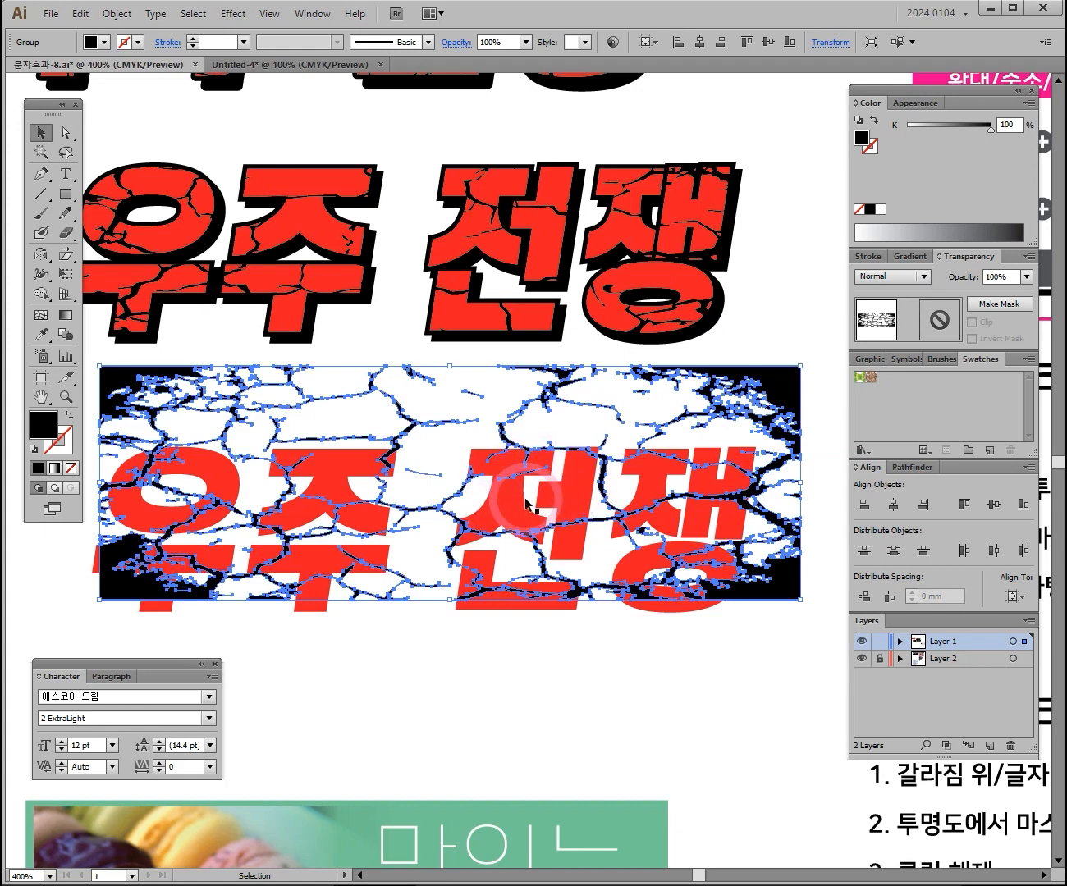
left_click(578, 649)
left_click(763, 387)
- Deselect the crack texture and review the whole artboard with the cracked lettering and macaron banners
left_click(522, 567, "ctrl+alt")
left_click(559, 472, "ctrl+alt")
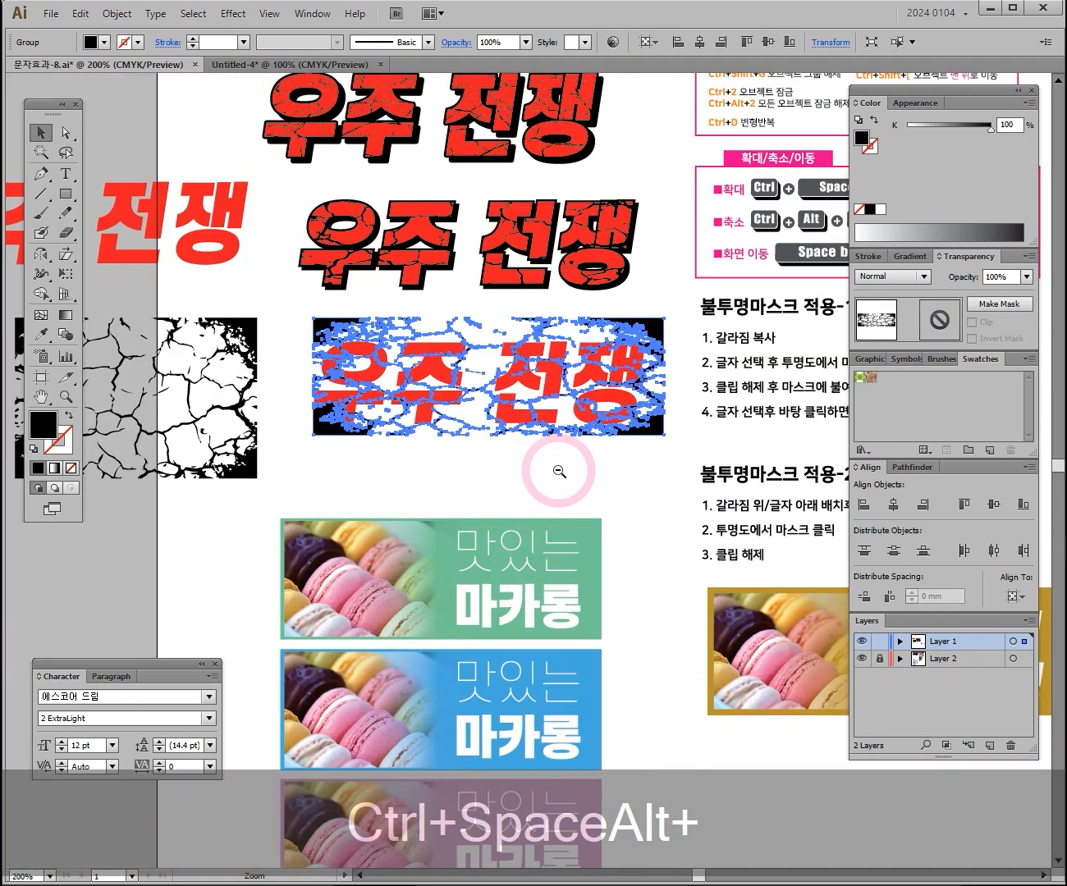
left_click(560, 472, "ctrl+alt")
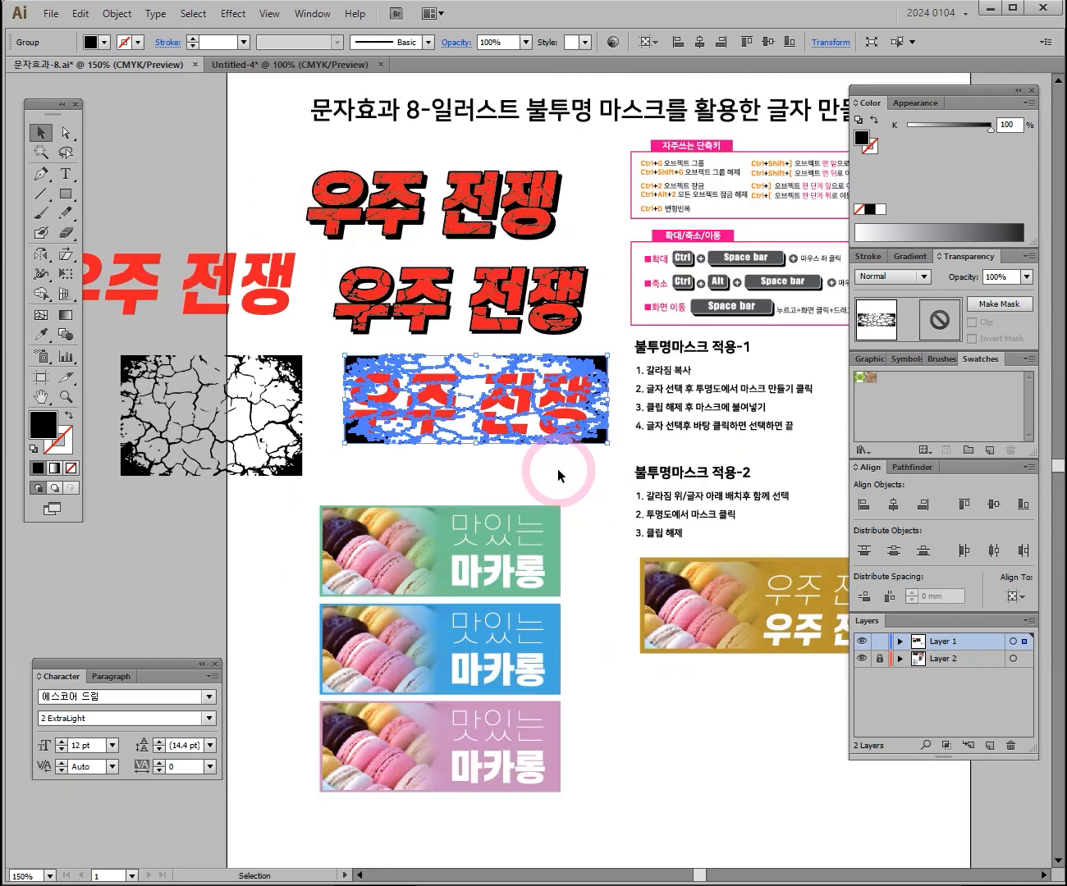
left_click(587, 476)
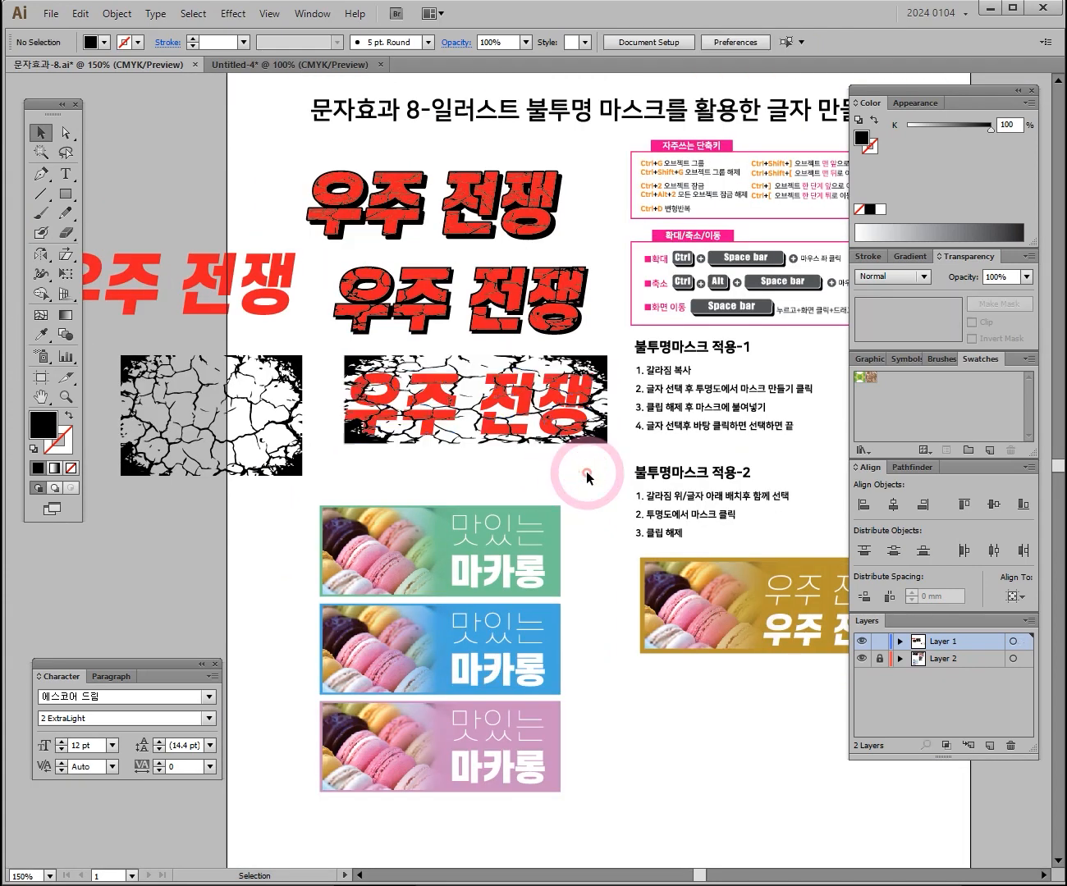
left_click_drag(589, 478, 531, 522)
left_click_drag(501, 267, 471, 267)
left_click_drag(490, 361, 499, 316)
left_click_drag(411, 464, 464, 501)
left_click_drag(505, 545, 469, 510)
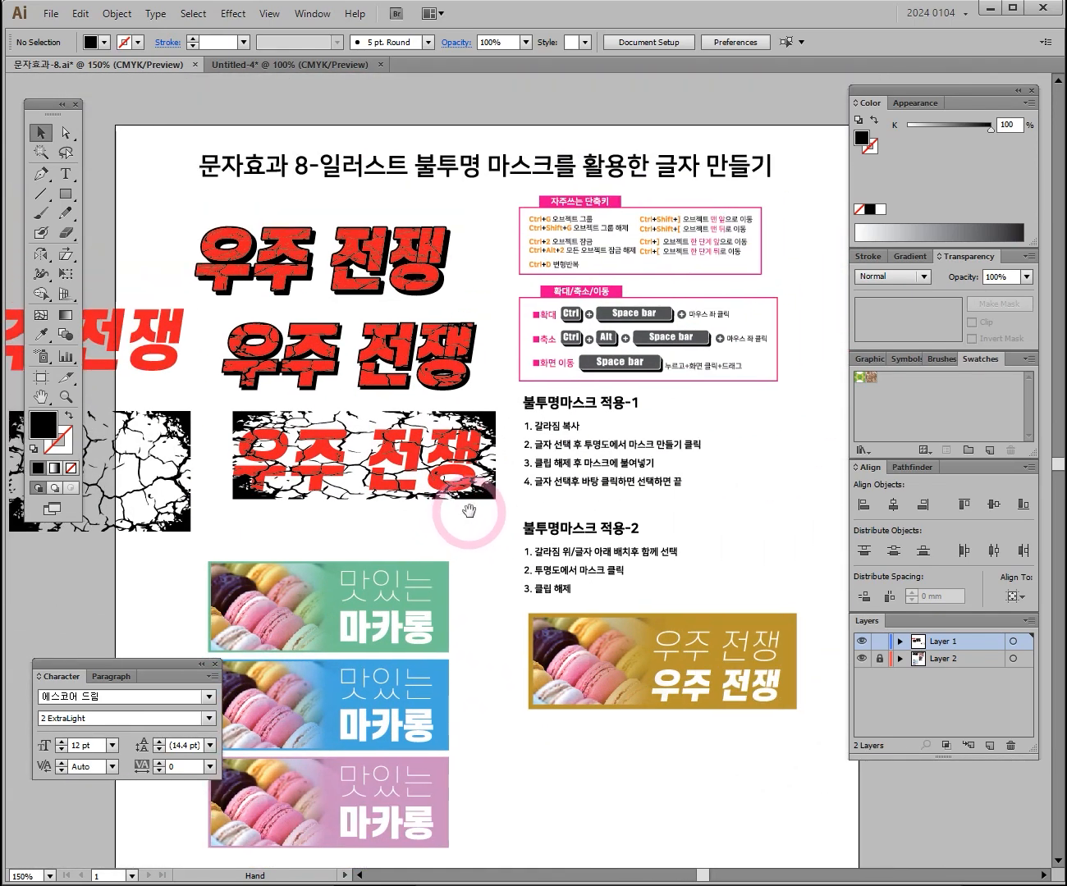